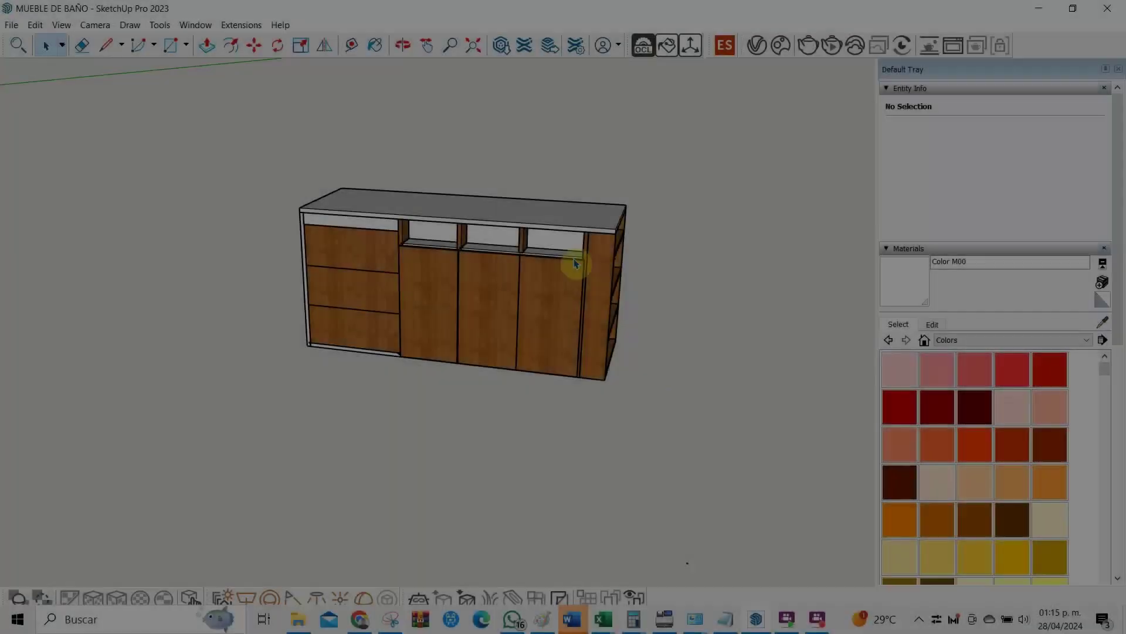
Orbit the vanity to inspect its right-side shelves, then return to a lower front view
{"action": "scroll", "coordinate": [654, 287], "scroll_direction": "up", "scroll_amount": 1}
{"action": "scroll", "coordinate": [658, 287], "scroll_direction": "up", "scroll_amount": 2}
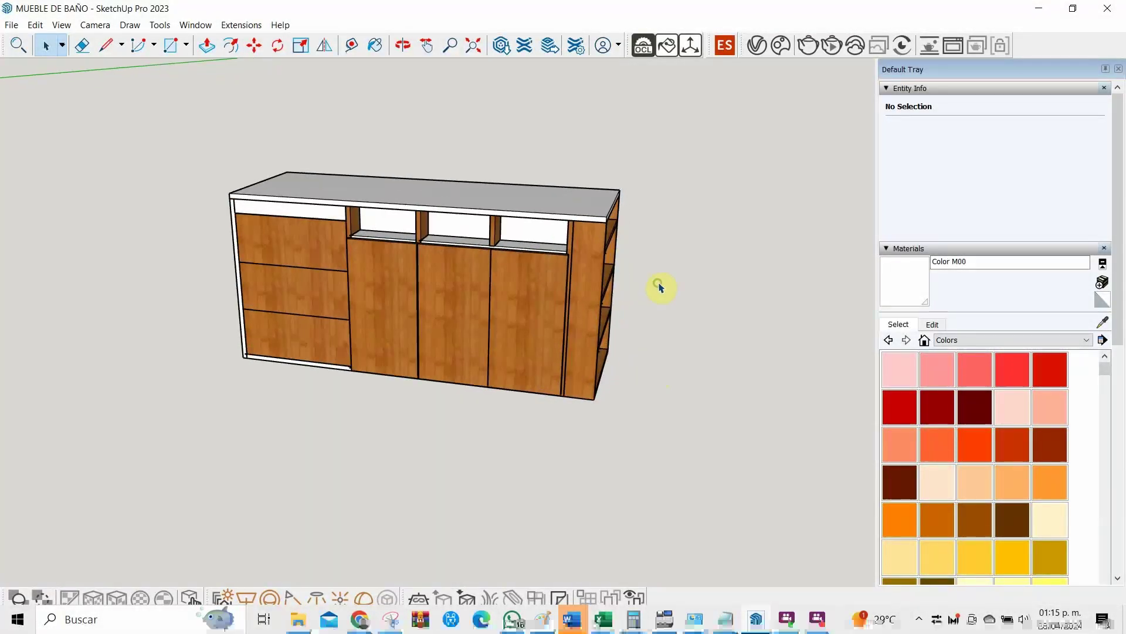
{"action": "middle_click_drag", "start_coordinate": [657, 283], "coordinate": [531, 302]}
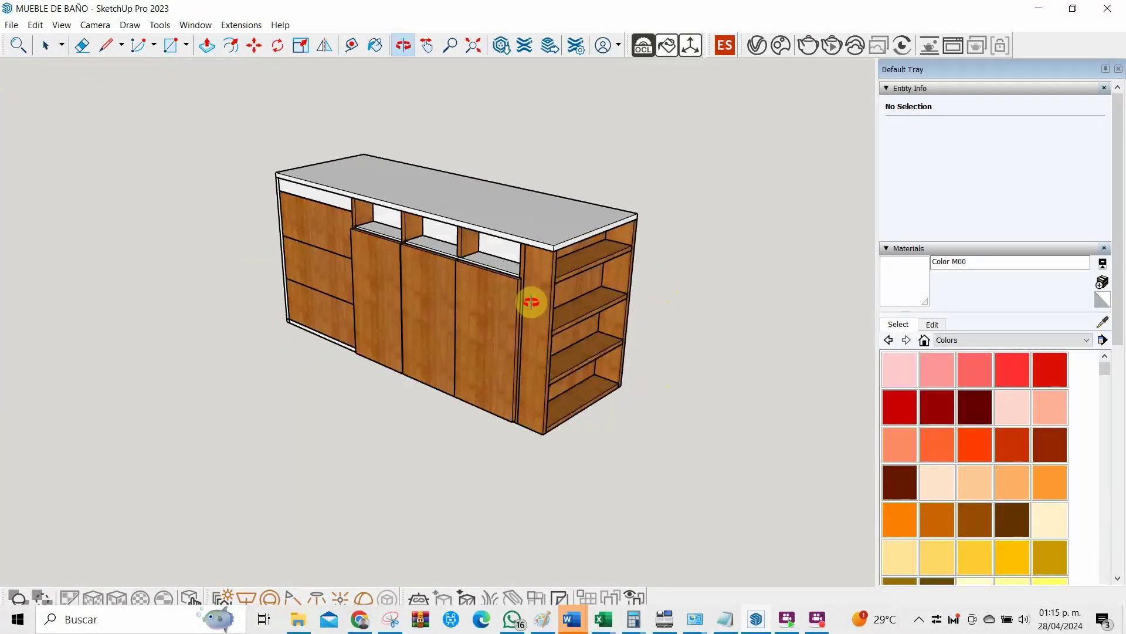
{"action": "mouse_move", "coordinate": [626, 267]}
{"action": "middle_mouse_down"}
{"action": "mouse_move", "coordinate": [646, 259]}
{"action": "mouse_move", "coordinate": [528, 259]}
{"action": "mouse_move", "coordinate": [440, 276]}
{"action": "middle_mouse_up"}
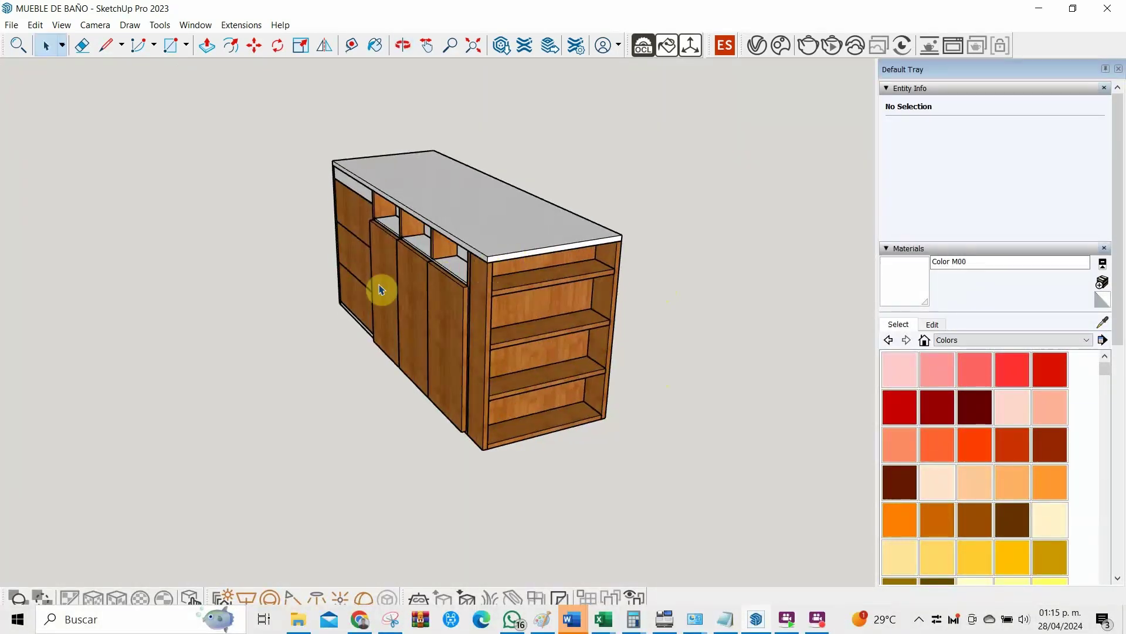
{"action": "mouse_move", "coordinate": [603, 288]}
{"action": "middle_mouse_down"}
{"action": "mouse_move", "coordinate": [633, 282]}
{"action": "mouse_move", "coordinate": [558, 294]}
{"action": "mouse_move", "coordinate": [96, 304]}
{"action": "mouse_move", "coordinate": [354, 315]}
{"action": "mouse_move", "coordinate": [294, 289]}
{"action": "mouse_move", "coordinate": [390, 312]}
{"action": "mouse_move", "coordinate": [603, 314]}
{"action": "mouse_move", "coordinate": [315, 294]}
{"action": "mouse_move", "coordinate": [595, 255]}
{"action": "mouse_move", "coordinate": [272, 254]}
{"action": "mouse_move", "coordinate": [412, 284]}
{"action": "mouse_move", "coordinate": [477, 284]}
{"action": "mouse_move", "coordinate": [407, 322]}
{"action": "mouse_move", "coordinate": [382, 390]}
{"action": "mouse_move", "coordinate": [342, 342]}
{"action": "mouse_move", "coordinate": [323, 281]}
{"action": "middle_mouse_up"}
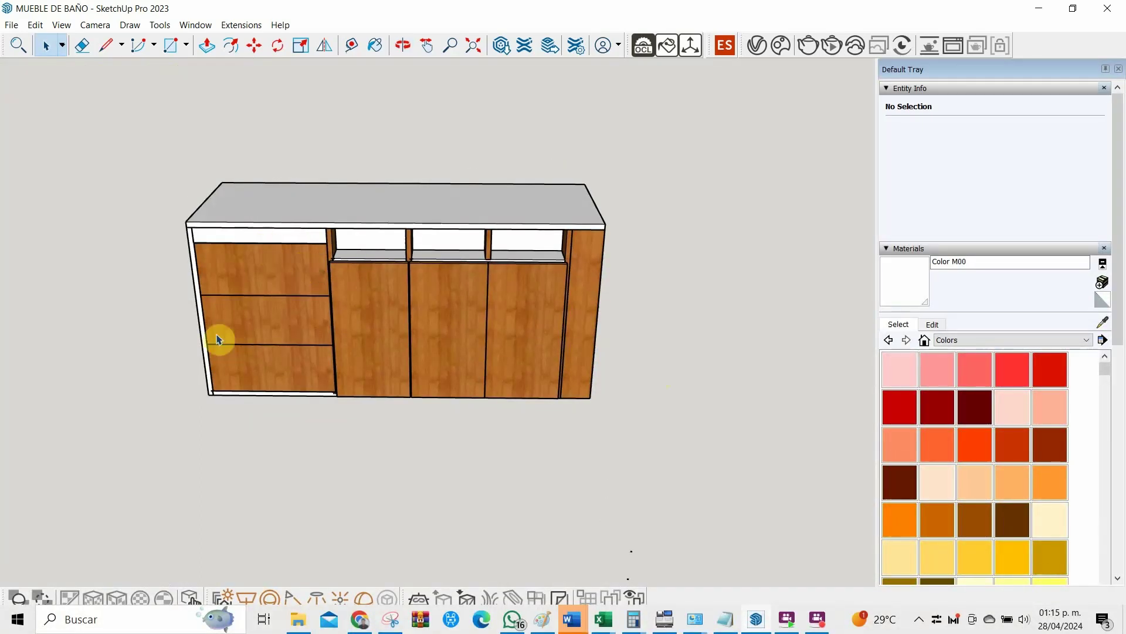
{"action": "middle_click_drag", "start_coordinate": [453, 293], "coordinate": [548, 335]}
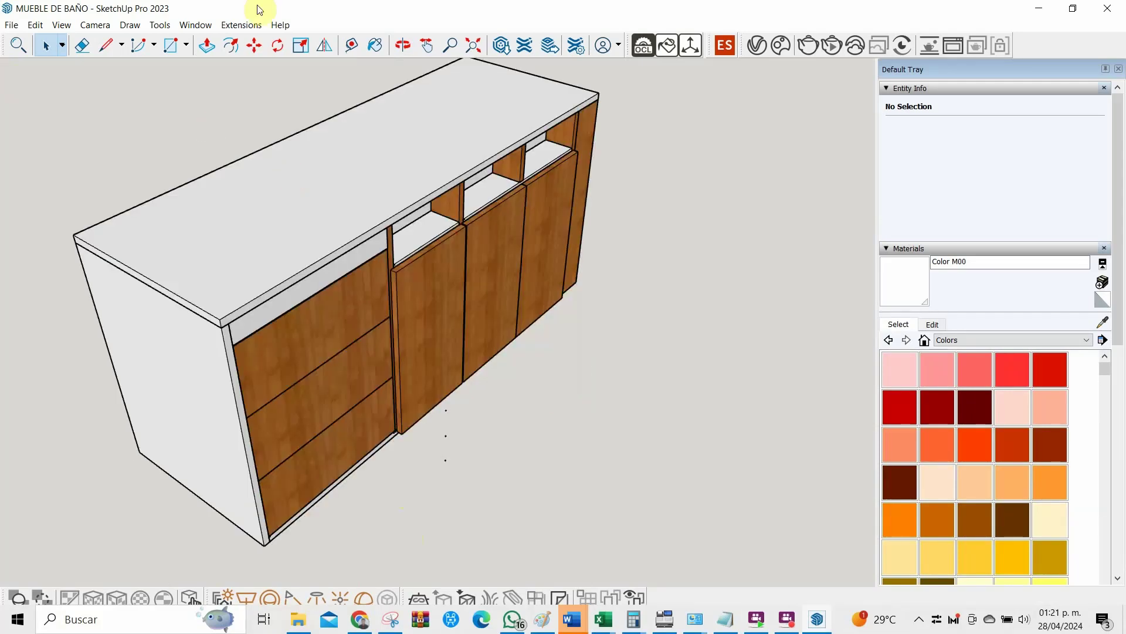
Start a DBS joint on the door beside the drawers and pick its lower corner edge as hinge axis
{"action": "left_click", "coordinate": [250, 24]}
{"action": "mouse_move", "coordinate": [256, 116]}
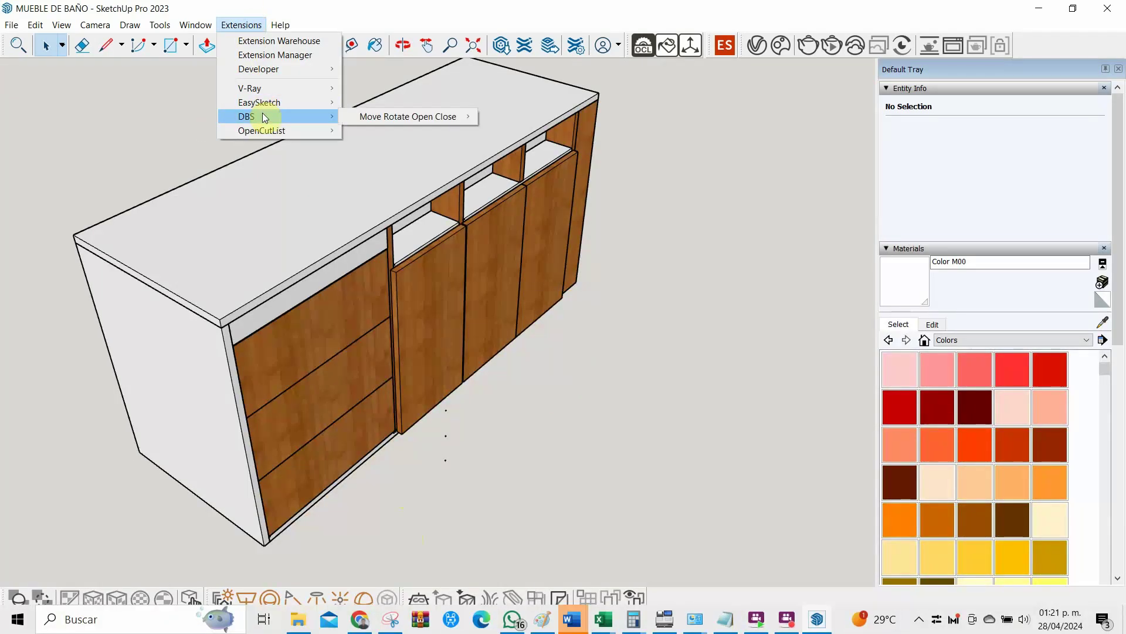
{"action": "left_click", "coordinate": [546, 130]}
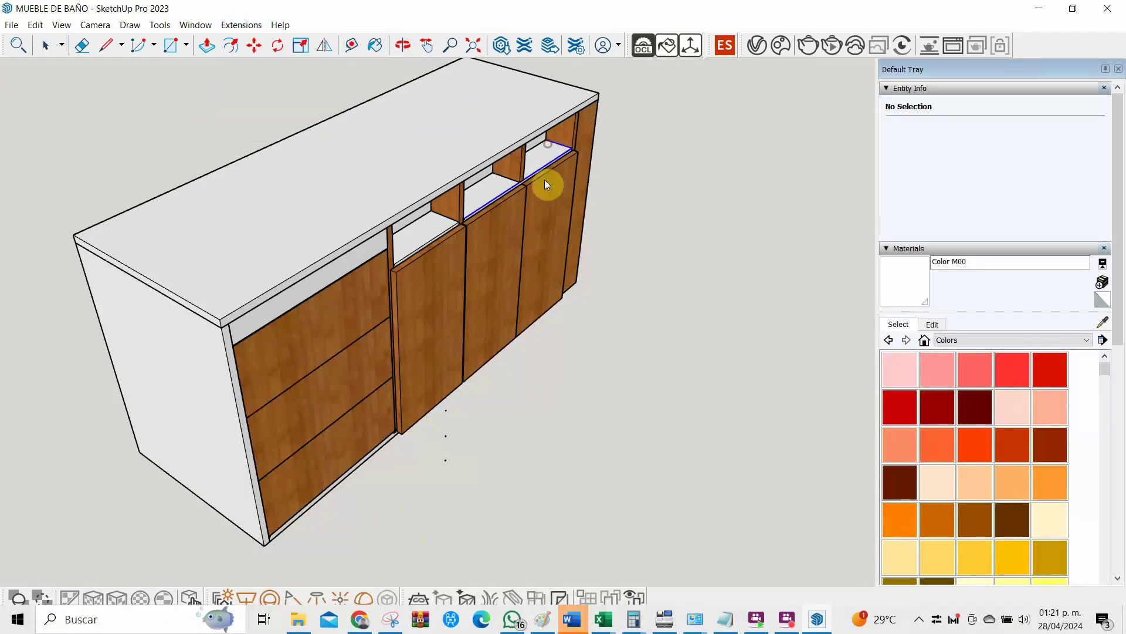
{"action": "left_click", "coordinate": [416, 264]}
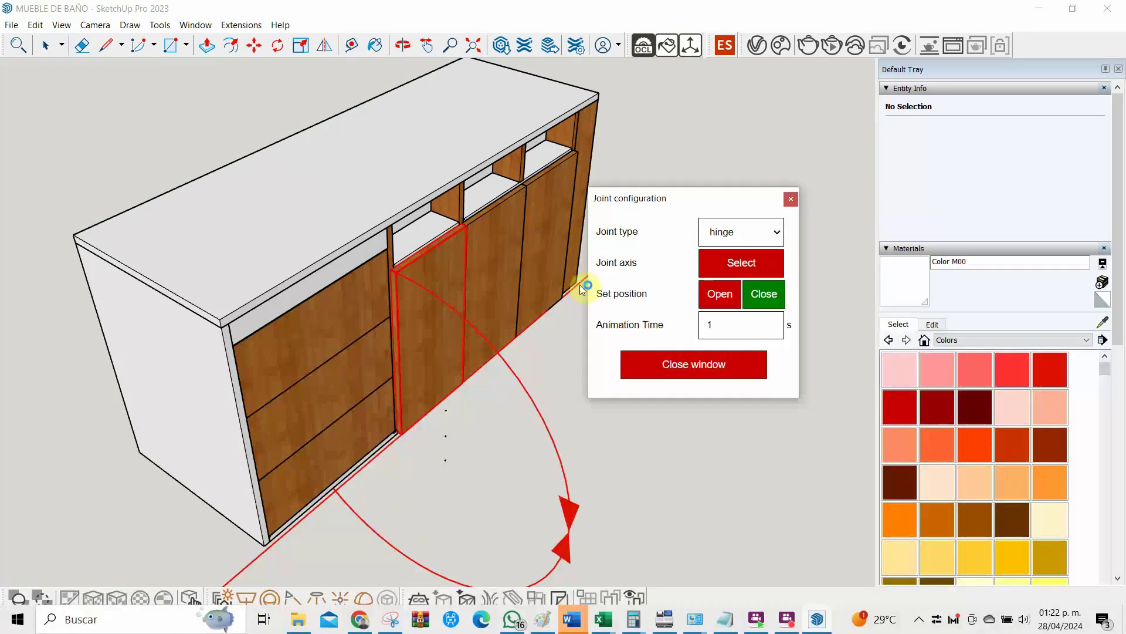
{"action": "mouse_move", "coordinate": [581, 352]}
{"action": "middle_mouse_down"}
{"action": "mouse_move", "coordinate": [231, 382]}
{"action": "mouse_move", "coordinate": [317, 370]}
{"action": "middle_mouse_up"}
{"action": "scroll", "coordinate": [430, 372], "scroll_direction": "up", "scroll_amount": 5}
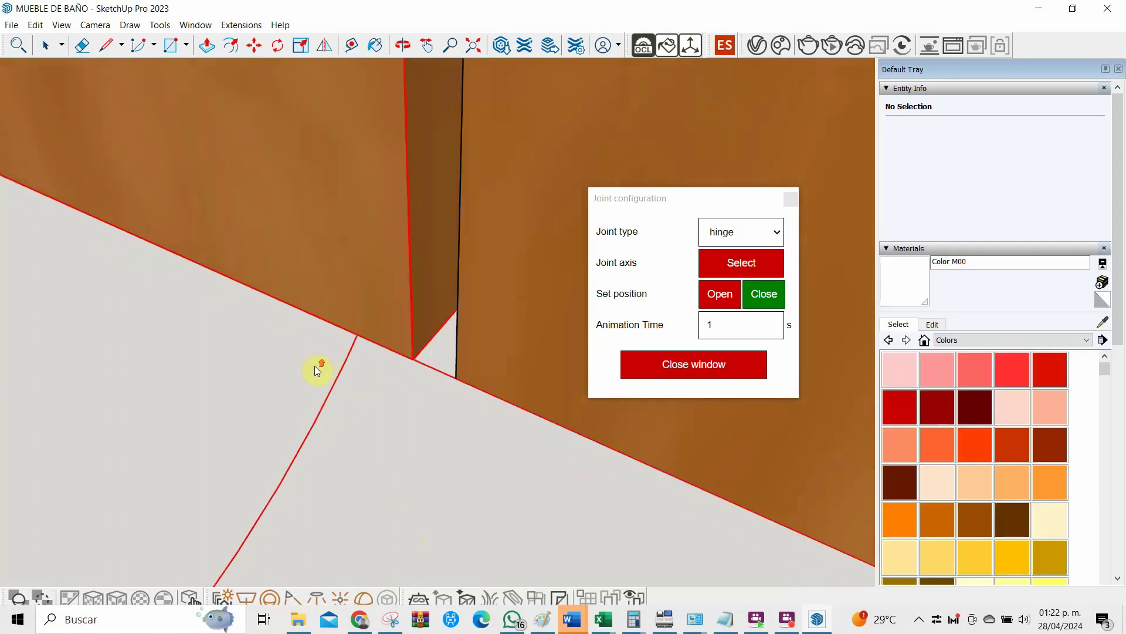
{"action": "left_click", "coordinate": [745, 263]}
{"action": "left_click", "coordinate": [434, 340]}
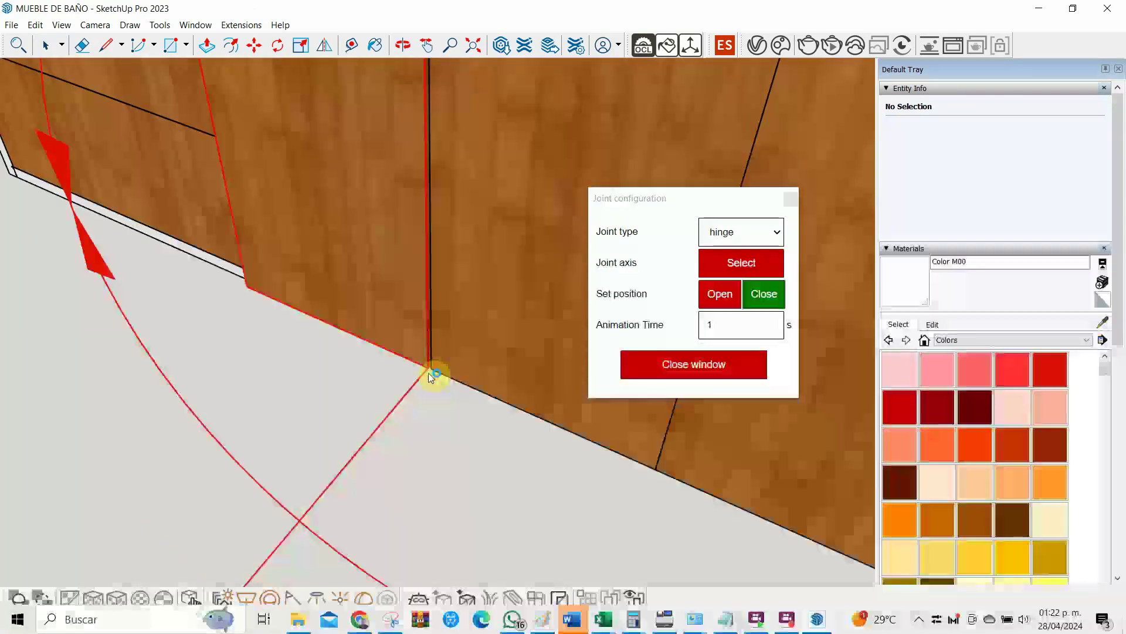
Re-pick the door's upper edge as the hinge axis
{"action": "scroll", "coordinate": [428, 372], "scroll_direction": "down", "scroll_amount": 5}
{"action": "scroll", "coordinate": [427, 372], "scroll_direction": "down", "scroll_amount": 1}
{"action": "scroll", "coordinate": [426, 369], "scroll_direction": "up", "scroll_amount": 3}
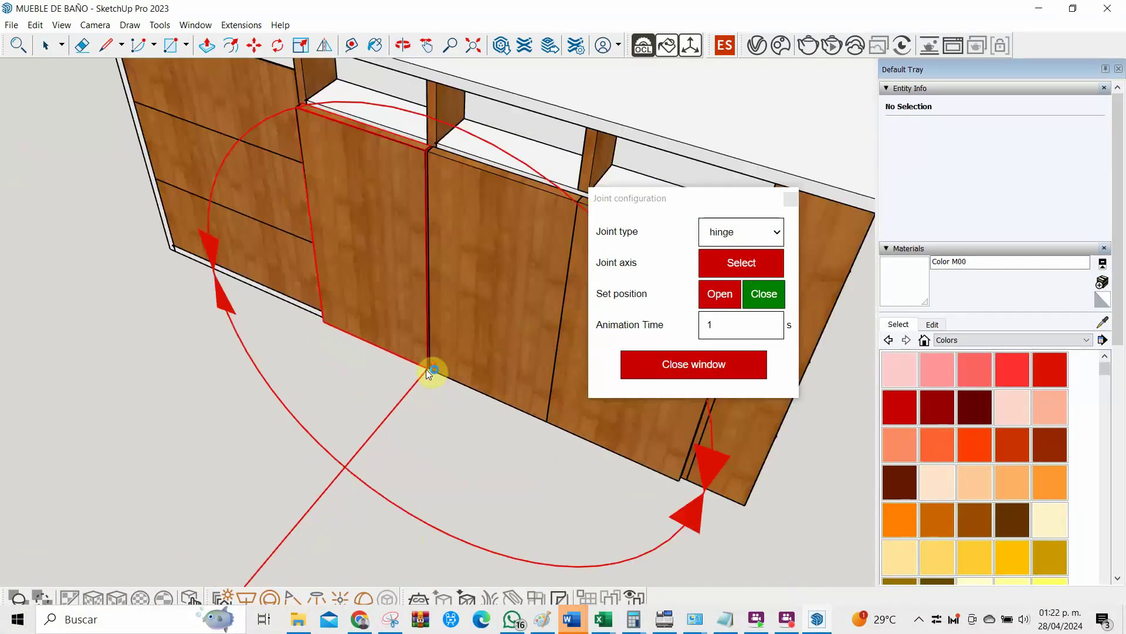
{"action": "scroll", "coordinate": [413, 129], "scroll_direction": "up", "scroll_amount": 2}
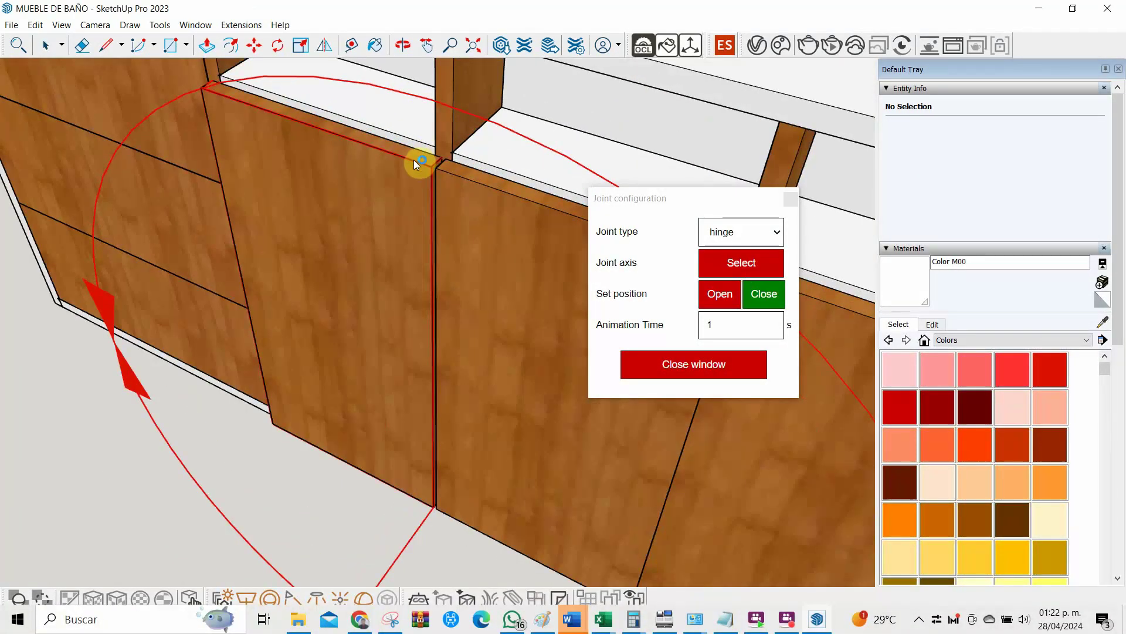
{"action": "left_click", "coordinate": [733, 293]}
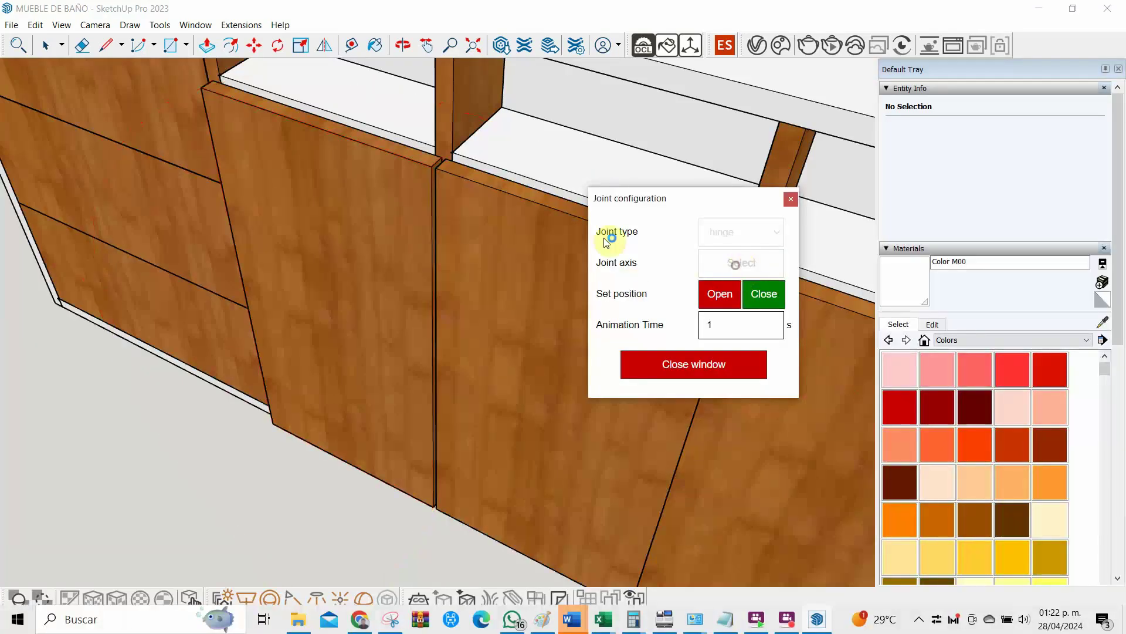
{"action": "left_click", "coordinate": [362, 149]}
{"action": "scroll", "coordinate": [361, 149], "scroll_direction": "down", "scroll_amount": 3}
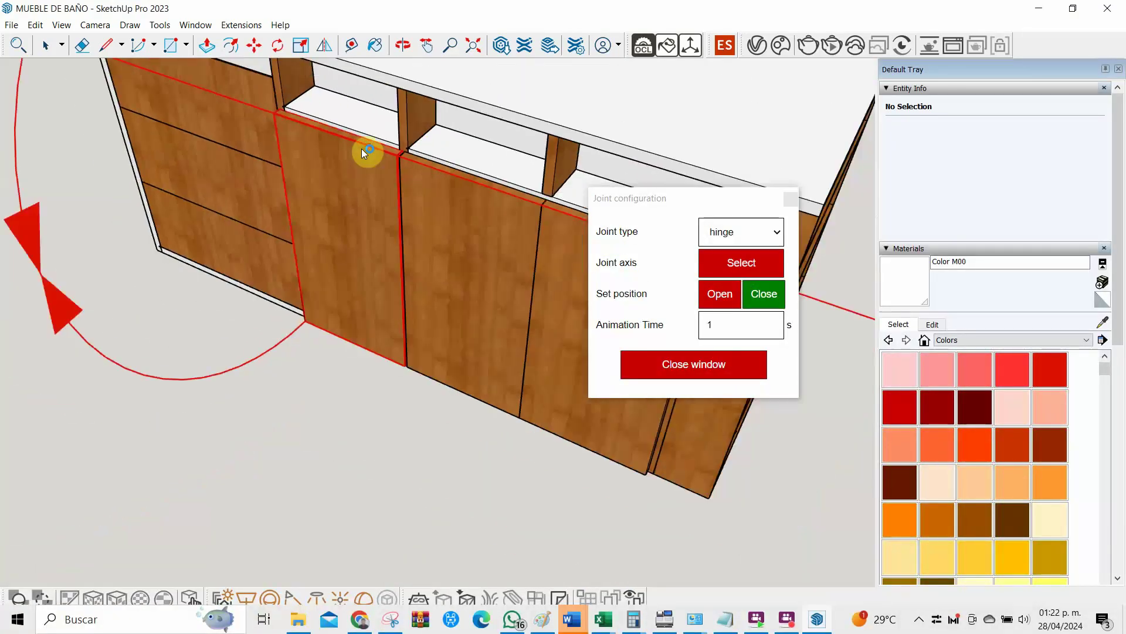
{"action": "scroll", "coordinate": [362, 149], "scroll_direction": "down", "scroll_amount": 2}
{"action": "left_click", "coordinate": [756, 261]}
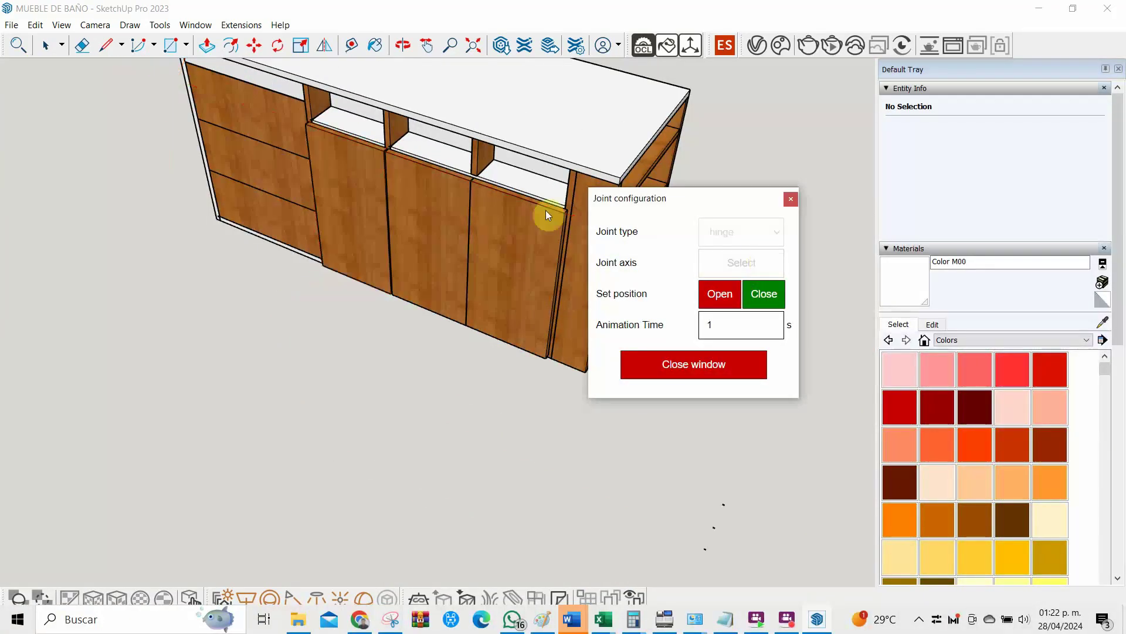
Set the door's top corner edge as the hinge axis
{"action": "scroll", "coordinate": [372, 149], "scroll_direction": "up", "scroll_amount": 2}
{"action": "scroll", "coordinate": [376, 147], "scroll_direction": "up", "scroll_amount": 3}
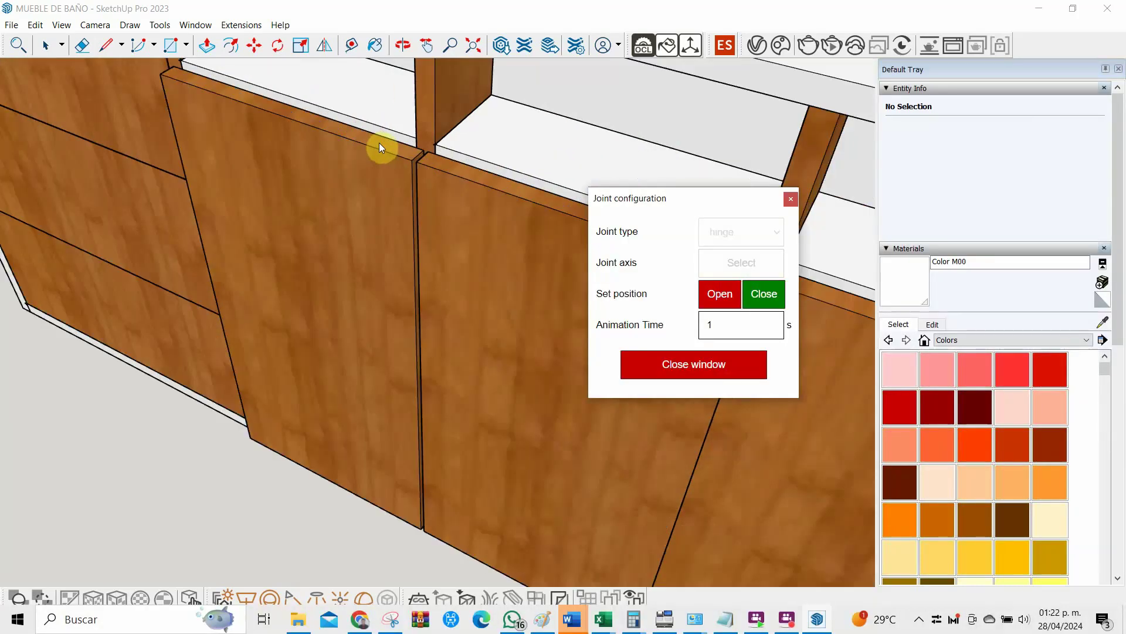
{"action": "left_click", "coordinate": [420, 146]}
{"action": "scroll", "coordinate": [420, 150], "scroll_direction": "down", "scroll_amount": 2}
{"action": "scroll", "coordinate": [420, 150], "scroll_direction": "down", "scroll_amount": 2}
{"action": "scroll", "coordinate": [419, 150], "scroll_direction": "down", "scroll_amount": 1}
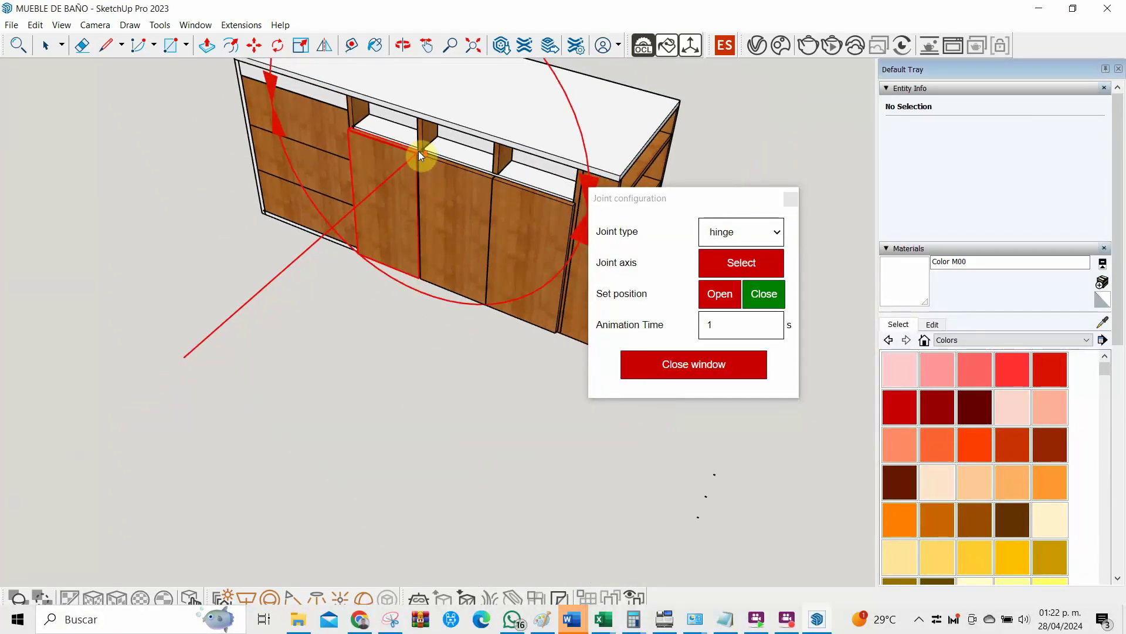
{"action": "scroll", "coordinate": [419, 154], "scroll_direction": "down", "scroll_amount": 2}
{"action": "scroll", "coordinate": [364, 201], "scroll_direction": "up", "scroll_amount": 3}
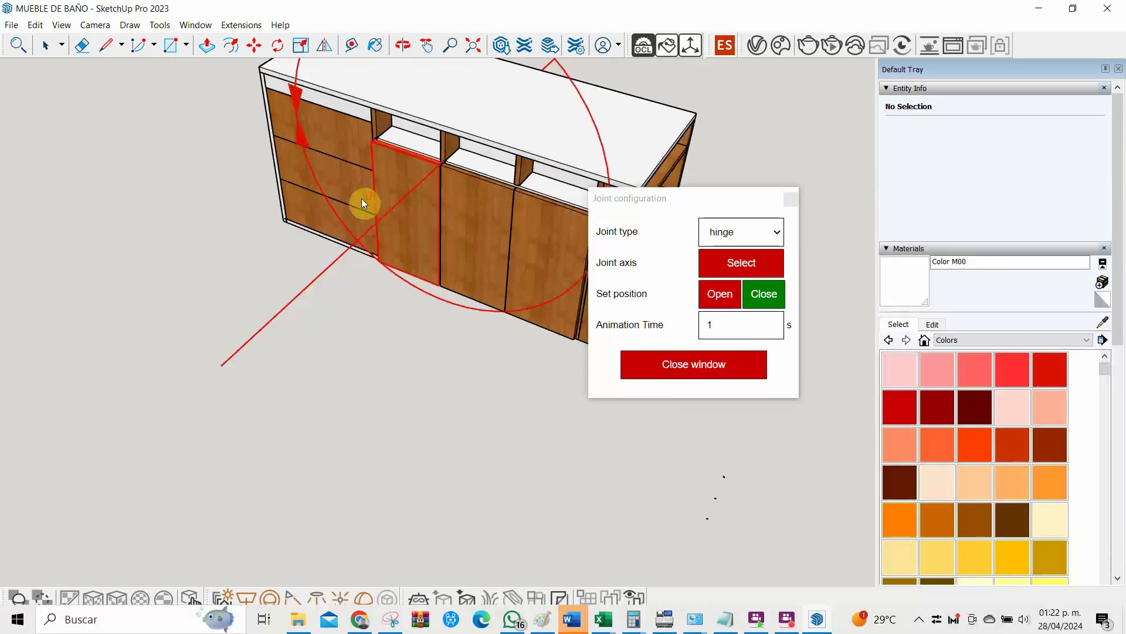
{"action": "scroll", "coordinate": [395, 181], "scroll_direction": "up", "scroll_amount": 2}
Reassign the hinge axis to the edge in the door gap
{"action": "left_click", "coordinate": [729, 262]}
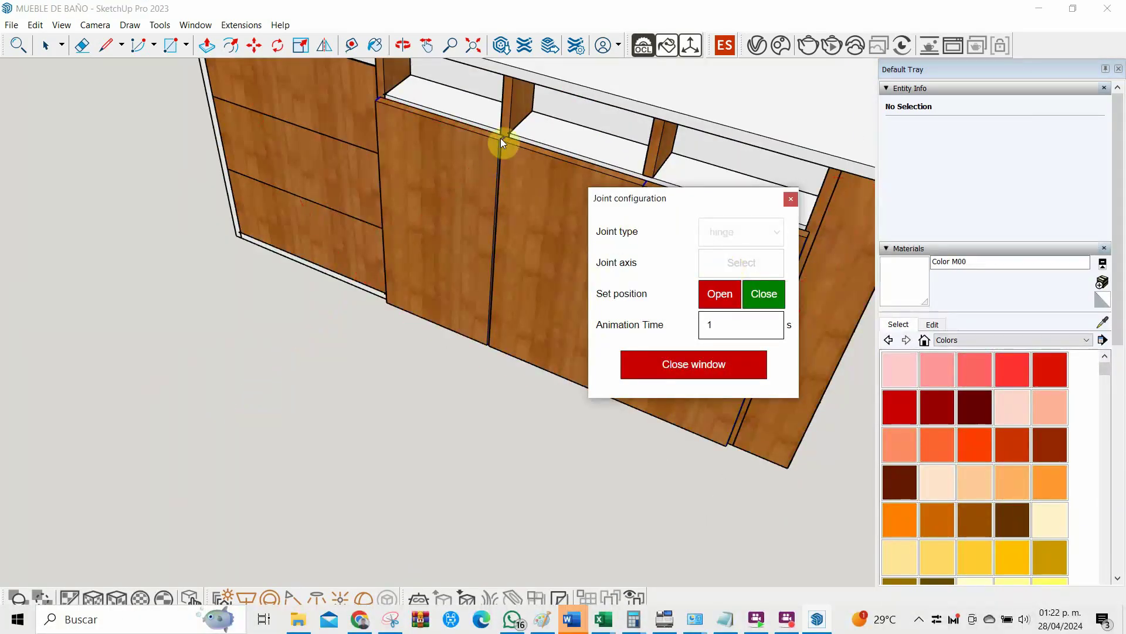
{"action": "scroll", "coordinate": [492, 141], "scroll_direction": "up", "scroll_amount": 2}
{"action": "scroll", "coordinate": [509, 136], "scroll_direction": "up", "scroll_amount": 2}
{"action": "scroll", "coordinate": [501, 149], "scroll_direction": "up", "scroll_amount": 2}
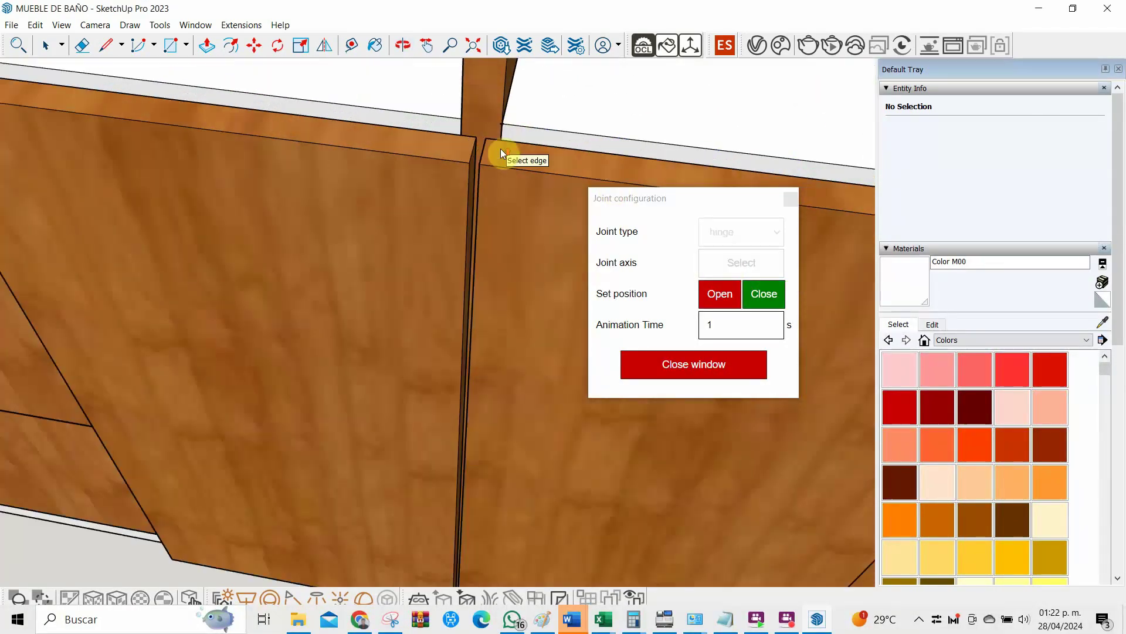
{"action": "scroll", "coordinate": [501, 148], "scroll_direction": "up", "scroll_amount": 2}
{"action": "left_click", "coordinate": [452, 156]}
{"action": "scroll", "coordinate": [474, 130], "scroll_direction": "down", "scroll_amount": 2}
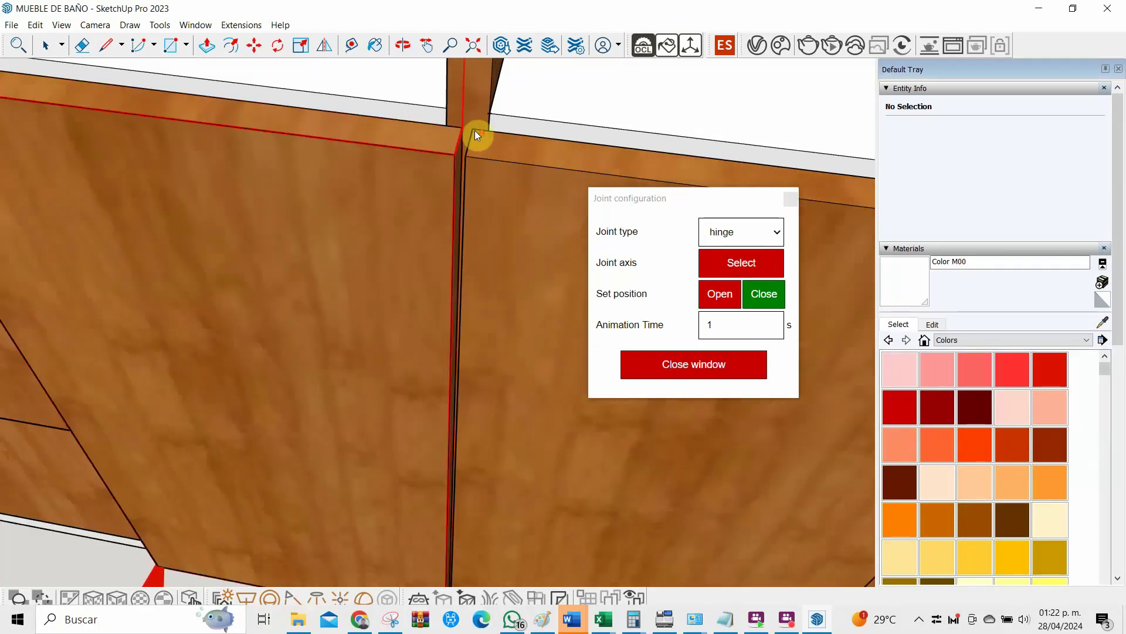
{"action": "scroll", "coordinate": [474, 131], "scroll_direction": "down", "scroll_amount": 3}
{"action": "scroll", "coordinate": [474, 130], "scroll_direction": "down", "scroll_amount": 2}
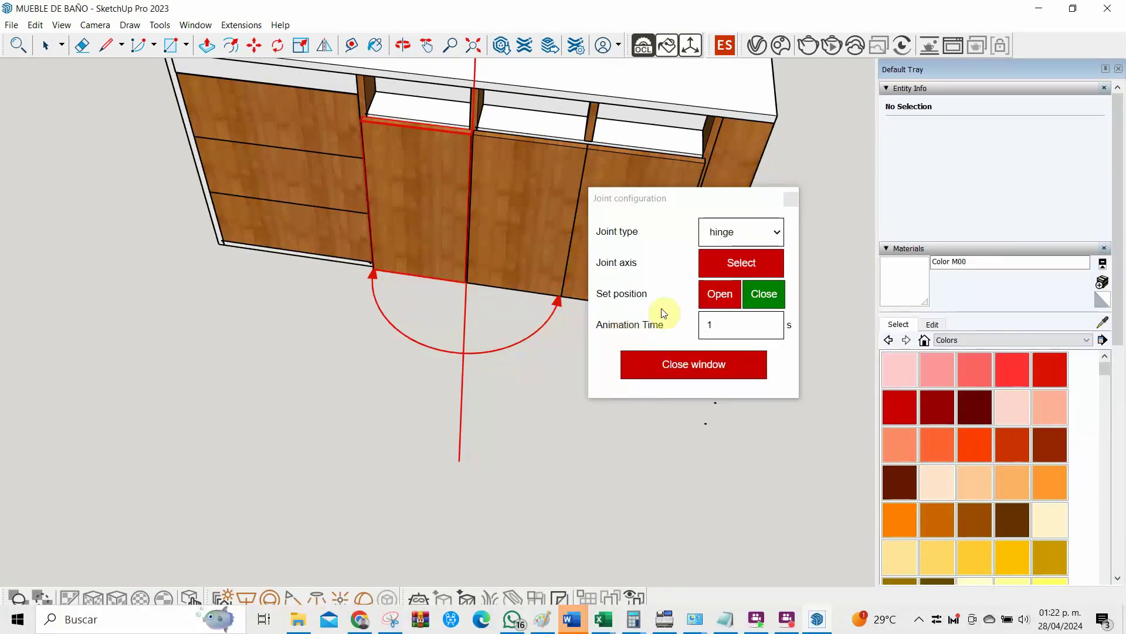
Test the hinge by swinging the door open and closed, then select the vanity's 1300 mm top edge
{"action": "left_click", "coordinate": [723, 271]}
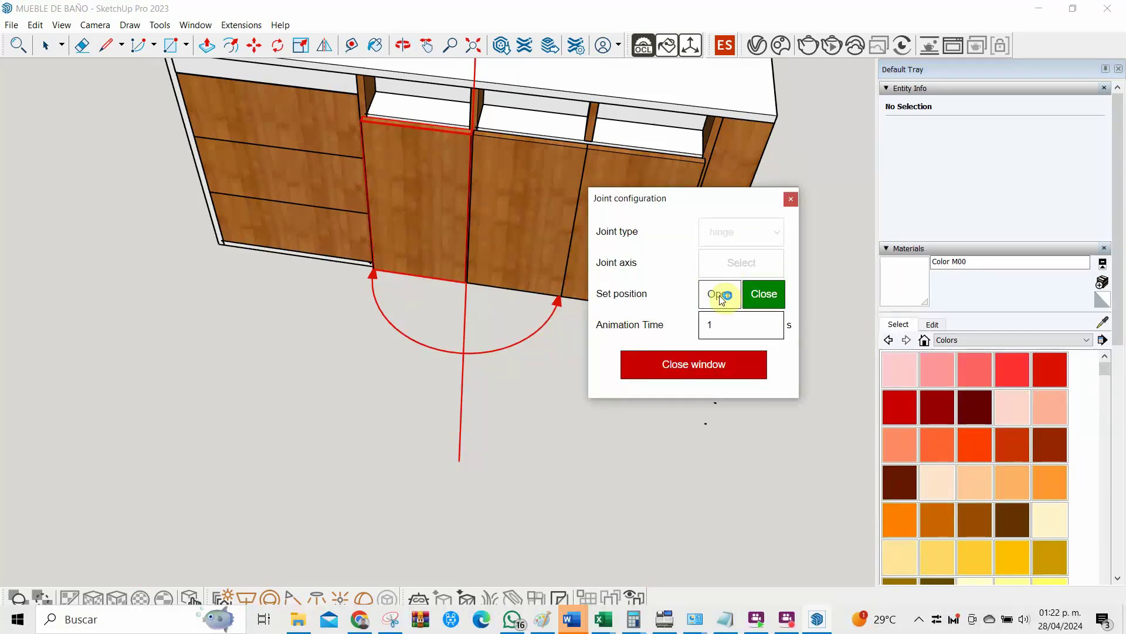
{"action": "left_click", "coordinate": [721, 296]}
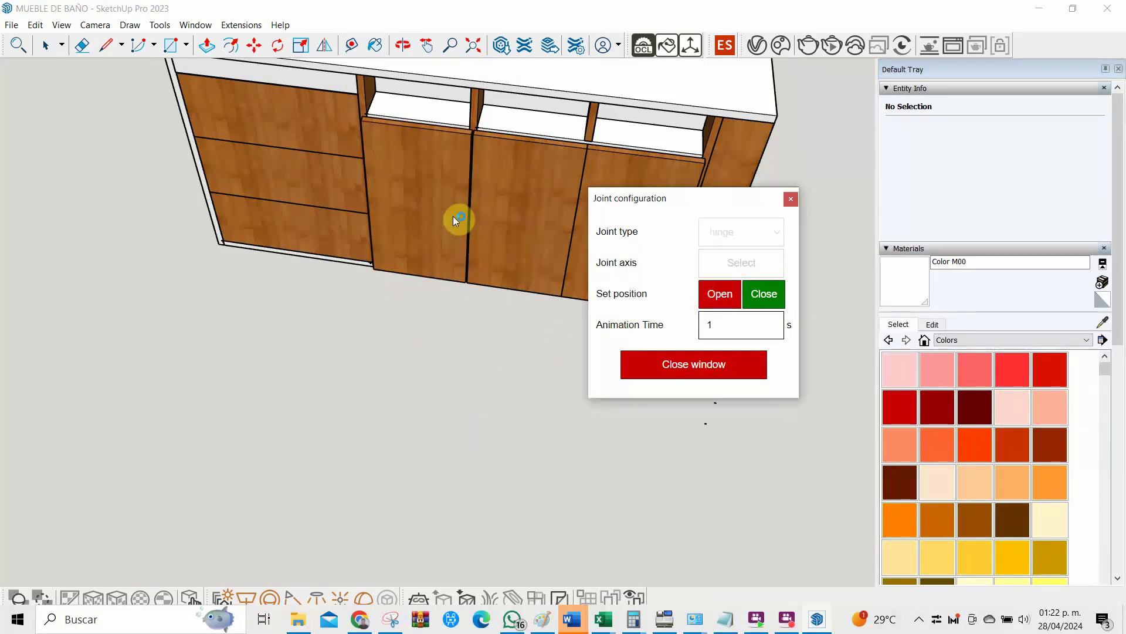
{"action": "left_click", "coordinate": [466, 203]}
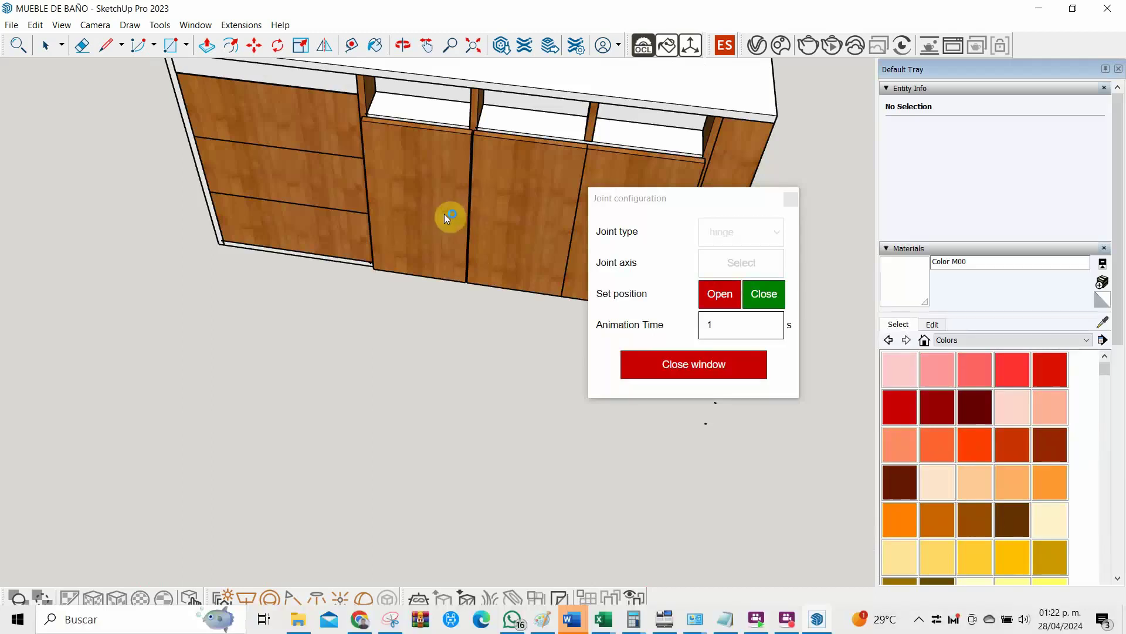
{"action": "left_click", "coordinate": [773, 309]}
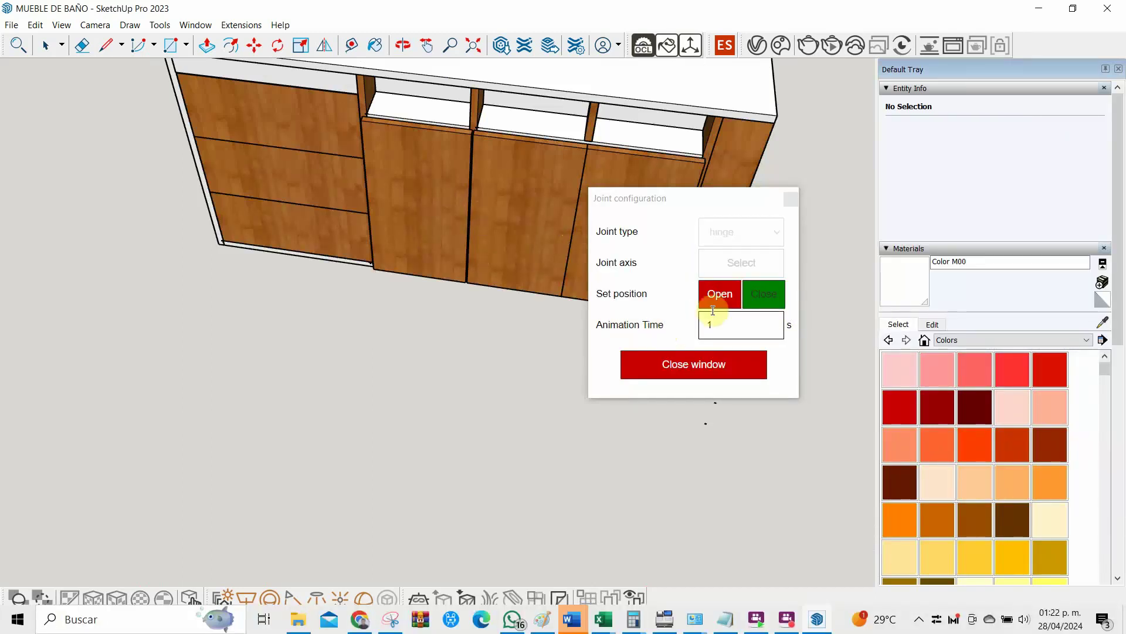
{"action": "left_click", "coordinate": [762, 300]}
{"action": "left_click", "coordinate": [289, 80]}
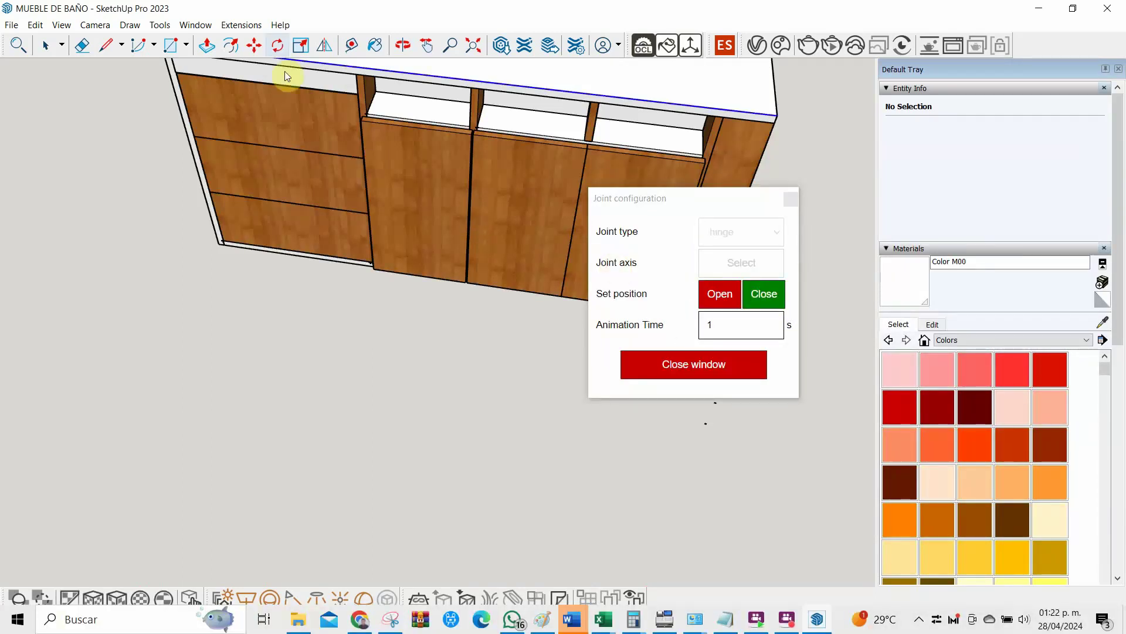
Configure a hinge joint on the door beside the drawers, record its open position, and close the dialog
{"action": "left_click", "coordinate": [241, 24]}
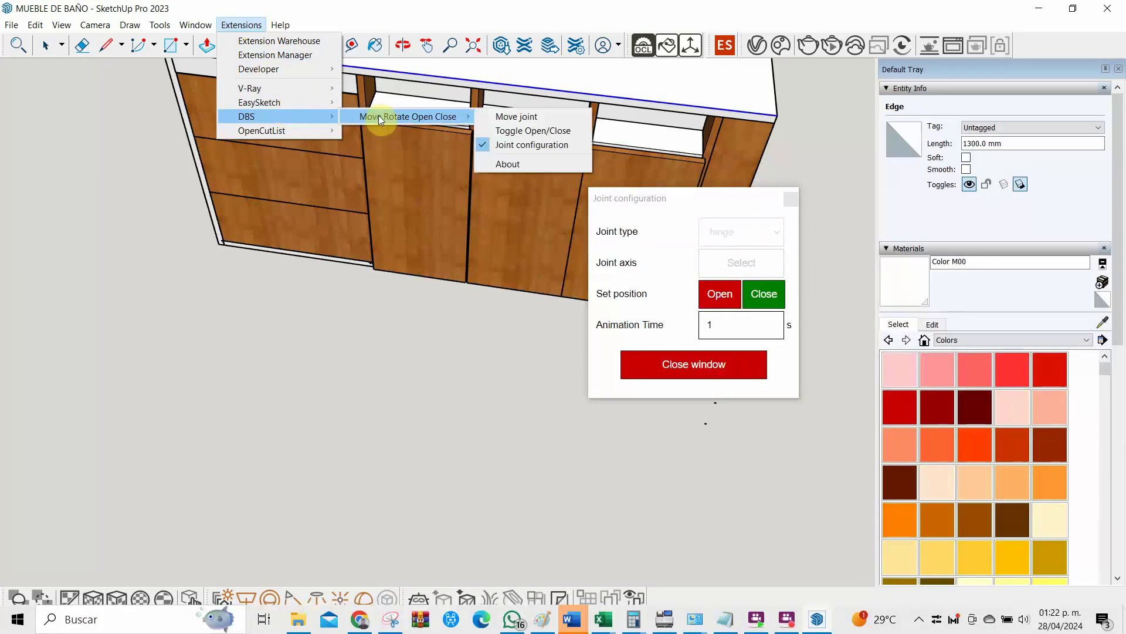
{"action": "mouse_move", "coordinate": [407, 116]}
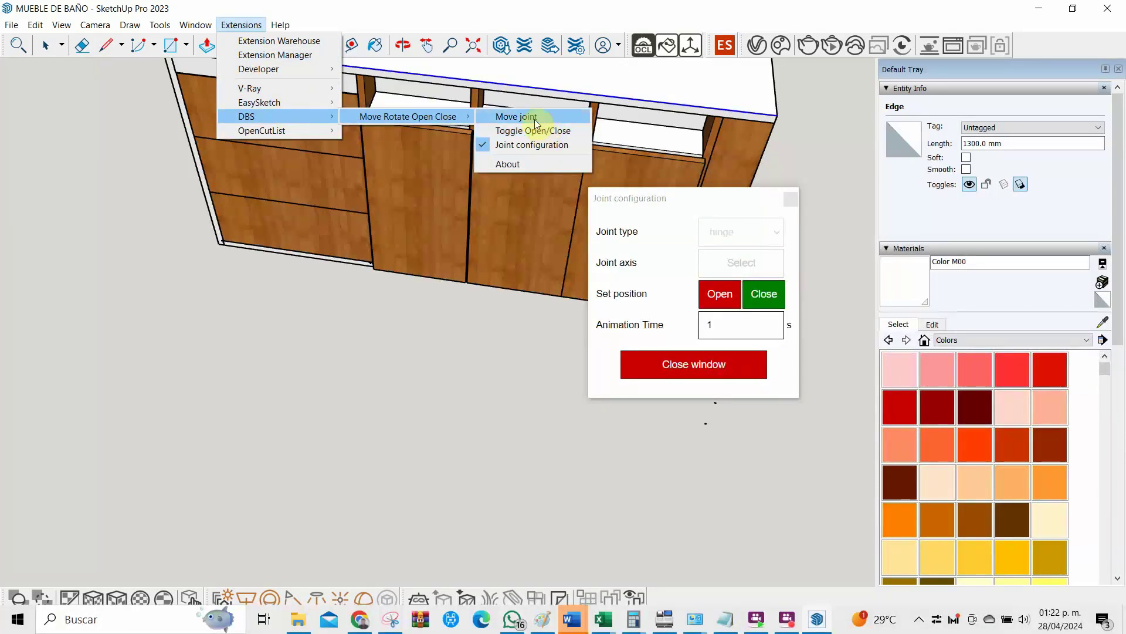
{"action": "left_click", "coordinate": [499, 130]}
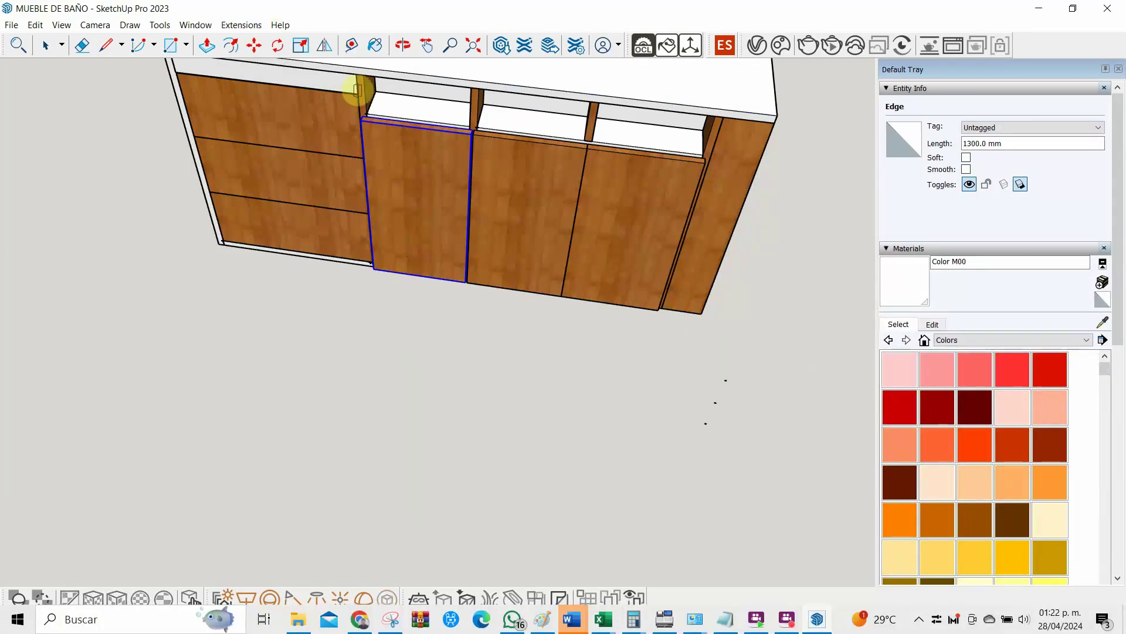
{"action": "left_click", "coordinate": [227, 26]}
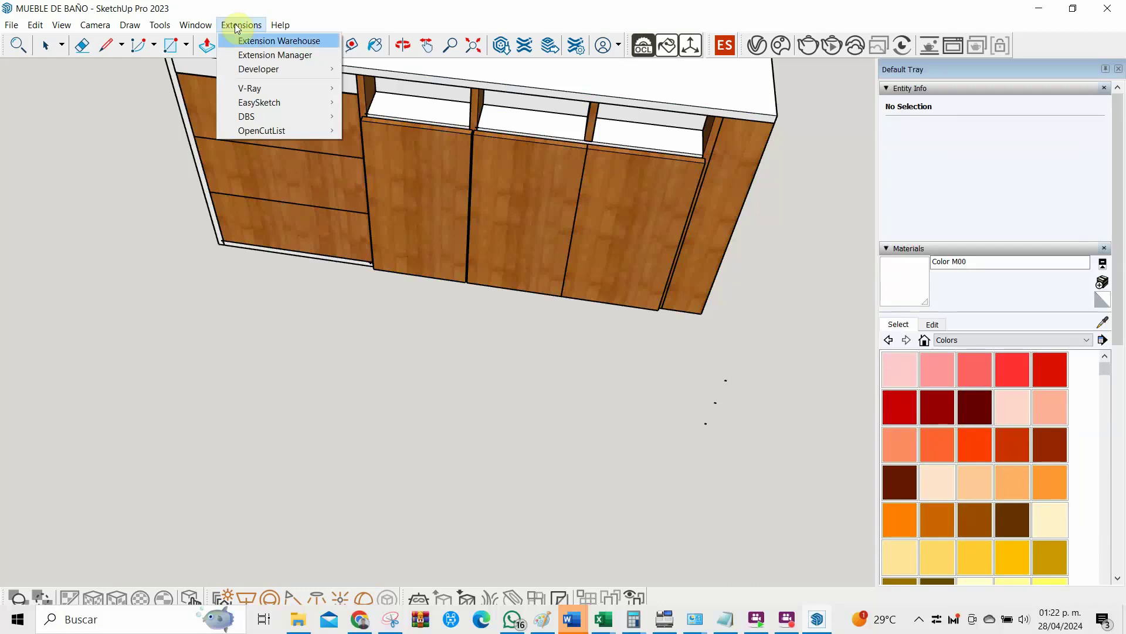
{"action": "mouse_move", "coordinate": [246, 116]}
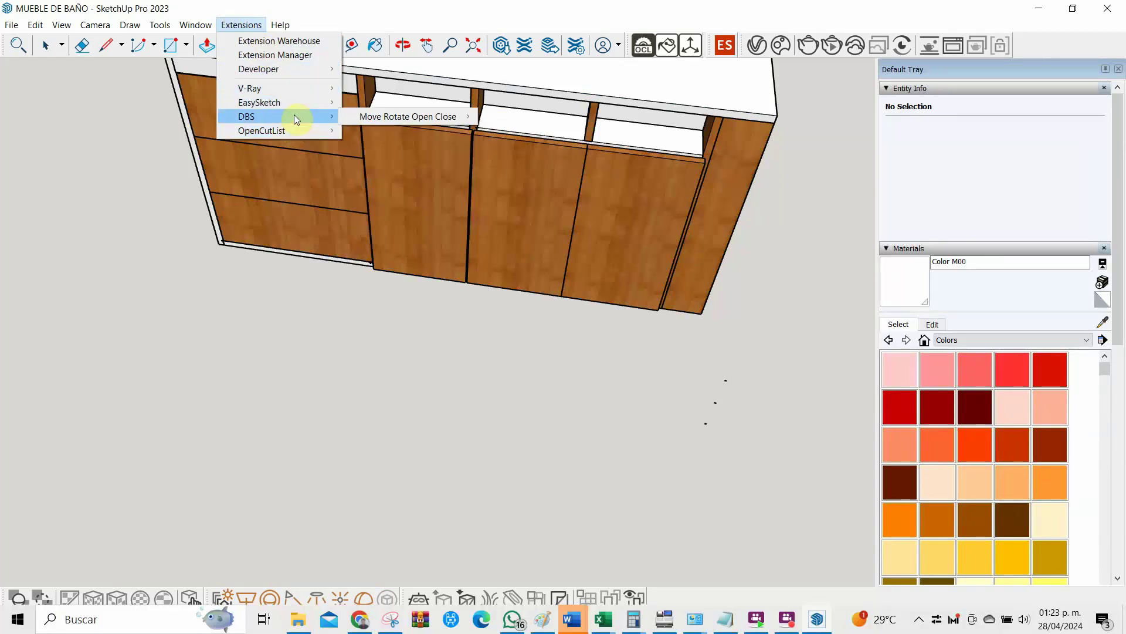
{"action": "left_click", "coordinate": [532, 143]}
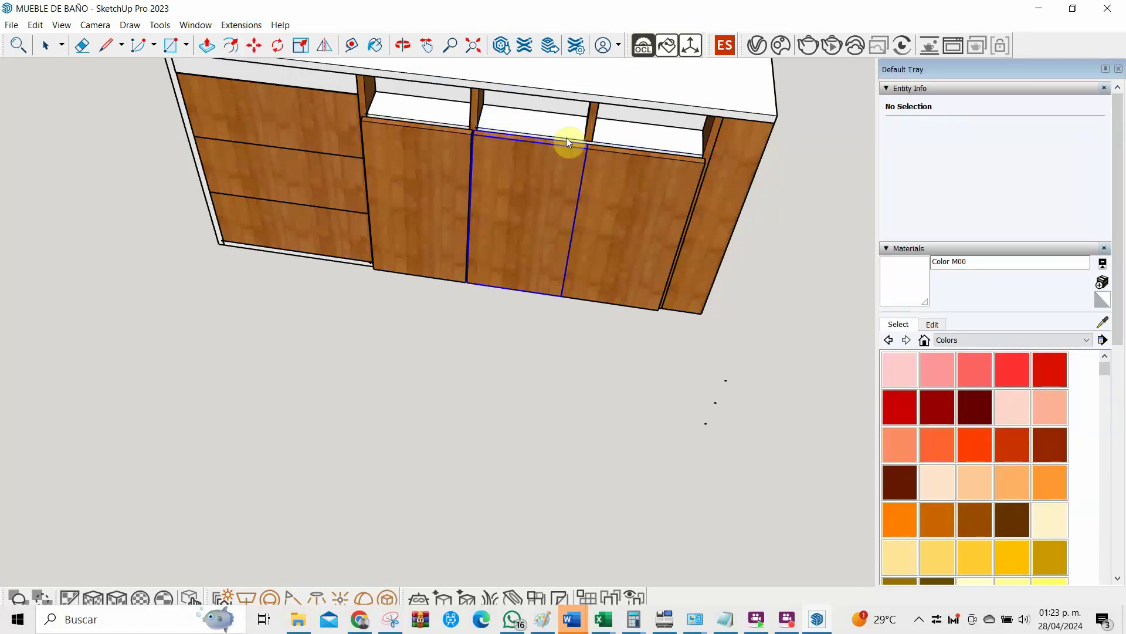
{"action": "left_click", "coordinate": [399, 200]}
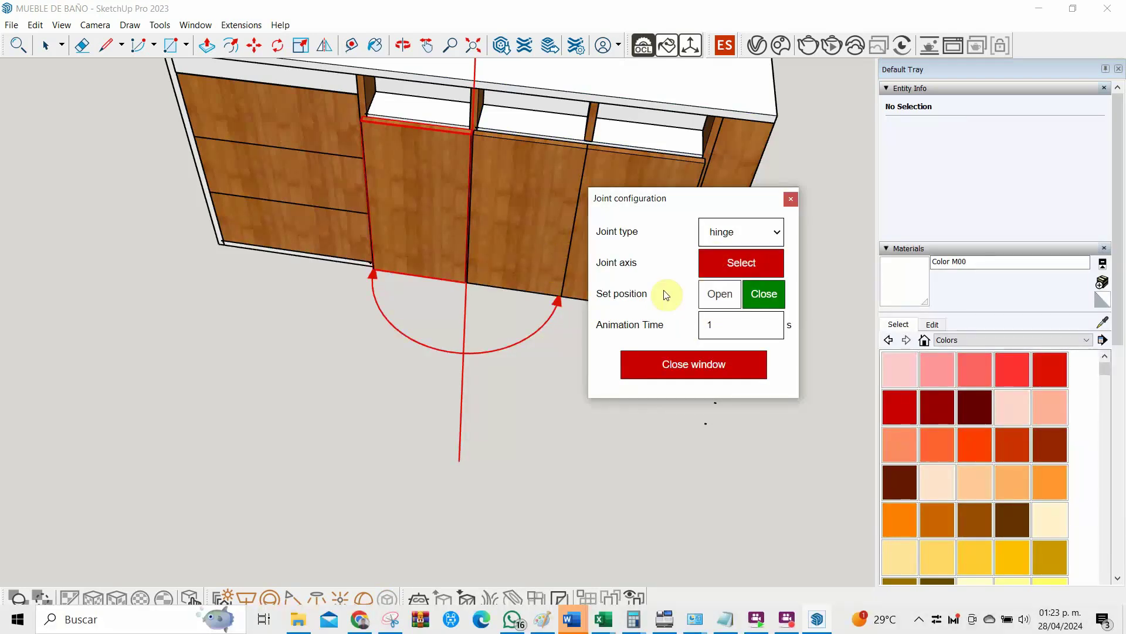
{"action": "left_click", "coordinate": [711, 293]}
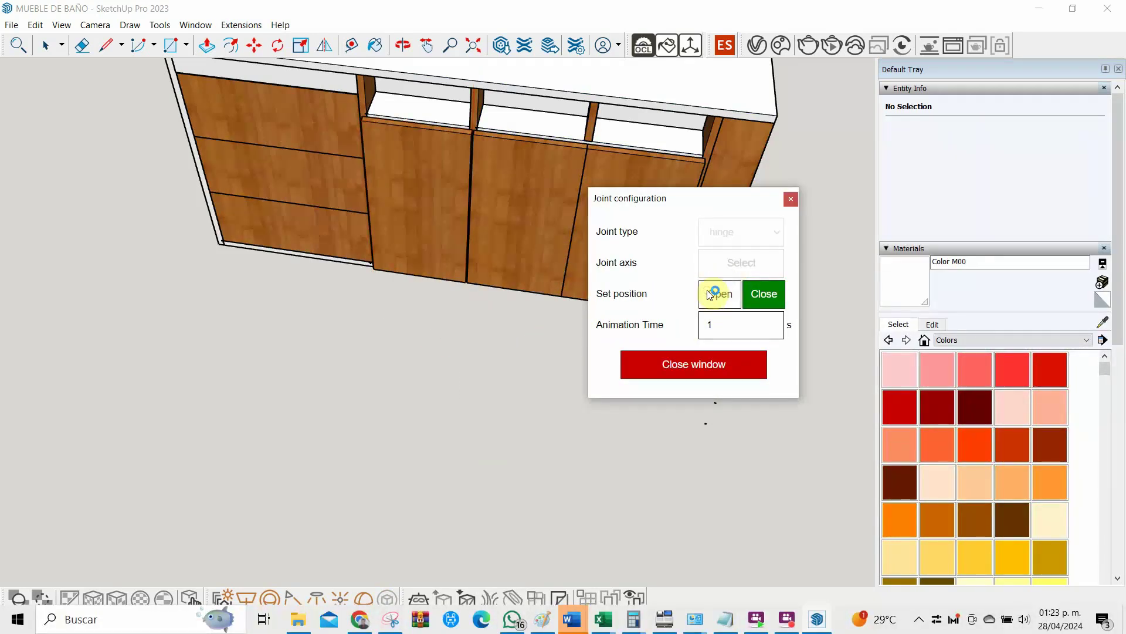
{"action": "left_click", "coordinate": [680, 364]}
Select the door and surrounding cabinet parts, then clear the selection
{"action": "key", "text": "space"}
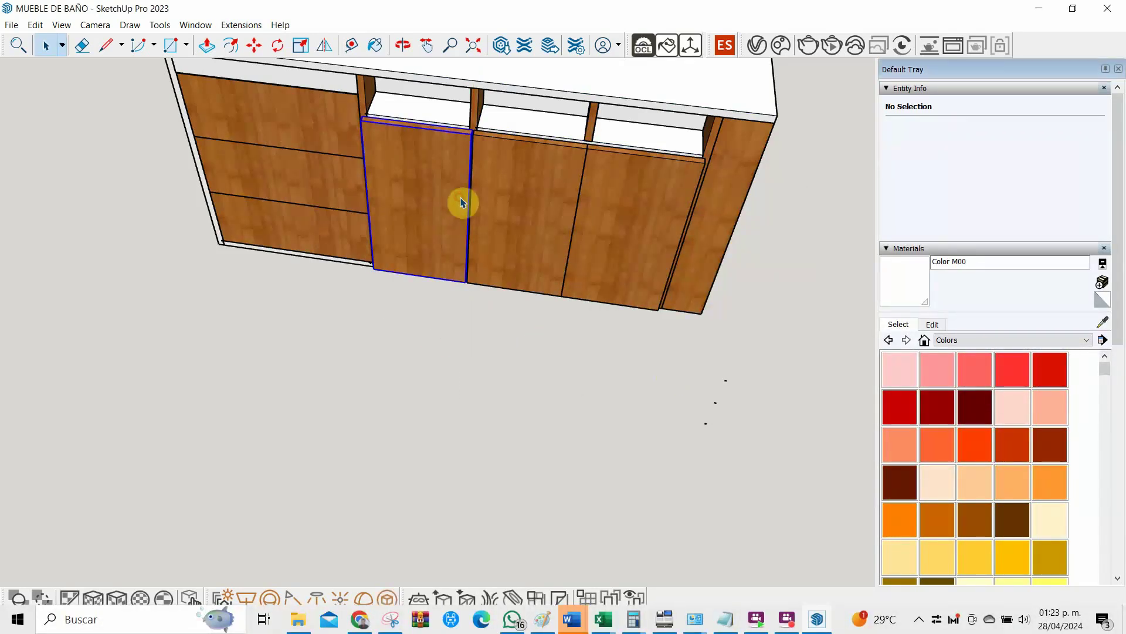
{"action": "left_click", "coordinate": [455, 208]}
{"action": "left_click", "coordinate": [419, 258]}
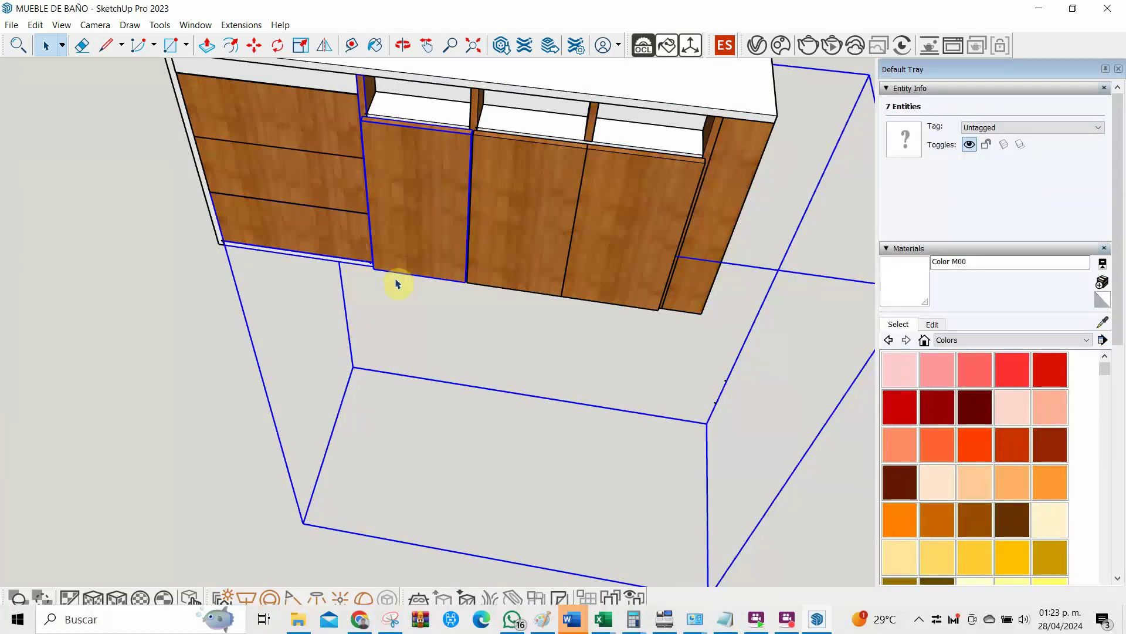
{"action": "left_click", "coordinate": [176, 352]}
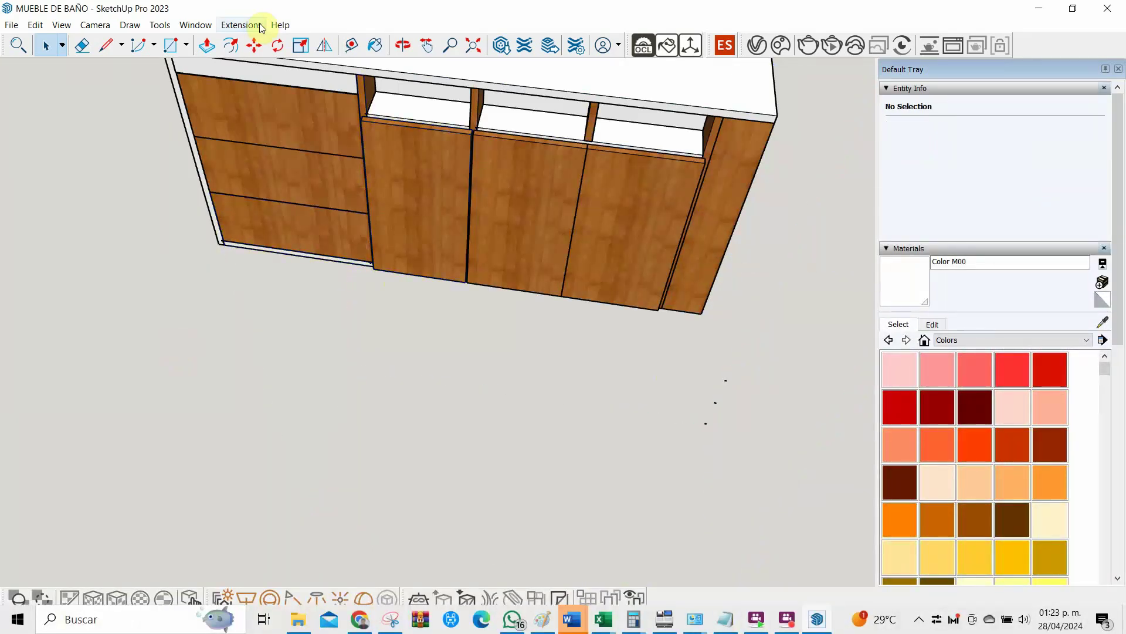
Drag the hinged door open with DBS Move joint, orbiting to view it from above
{"action": "left_click", "coordinate": [228, 24]}
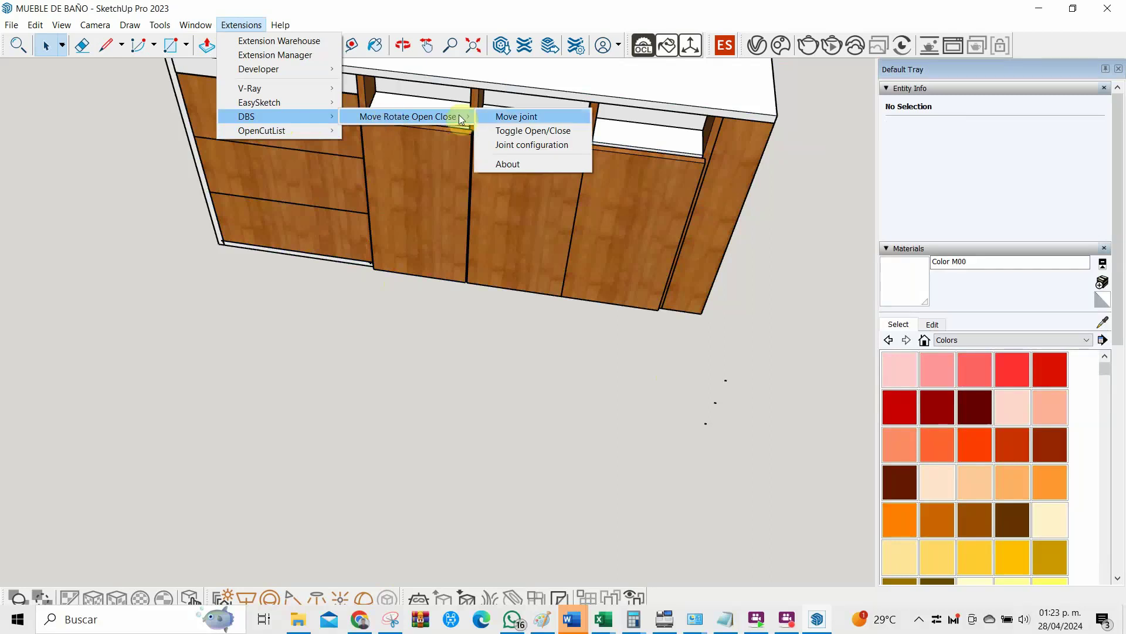
{"action": "left_click", "coordinate": [499, 116]}
{"action": "left_click", "coordinate": [456, 189]}
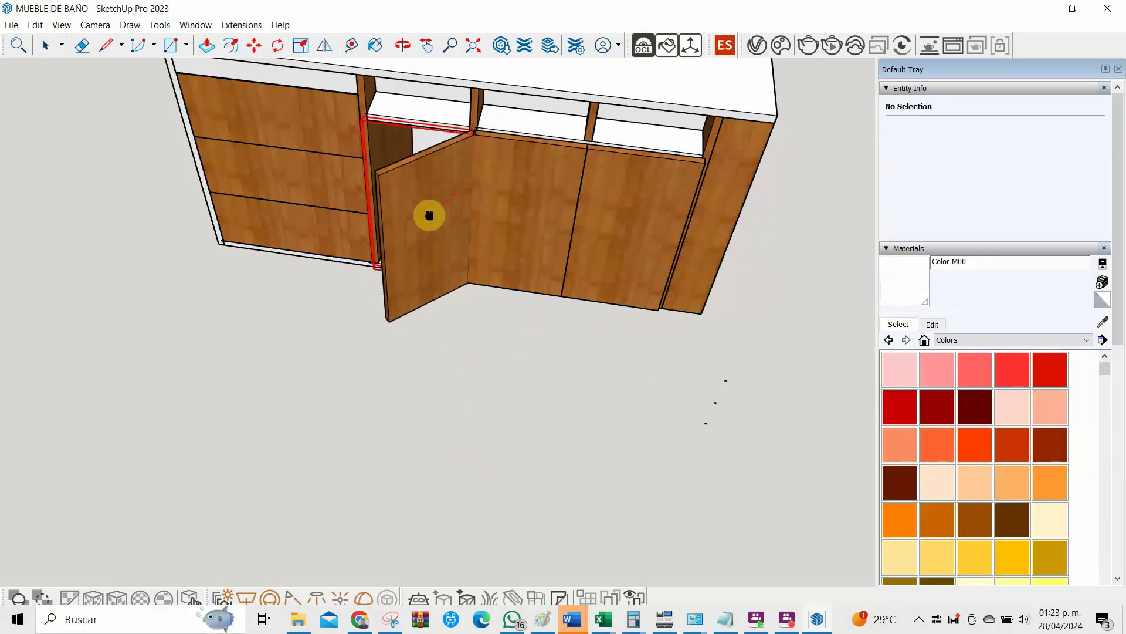
{"action": "left_click", "coordinate": [408, 192]}
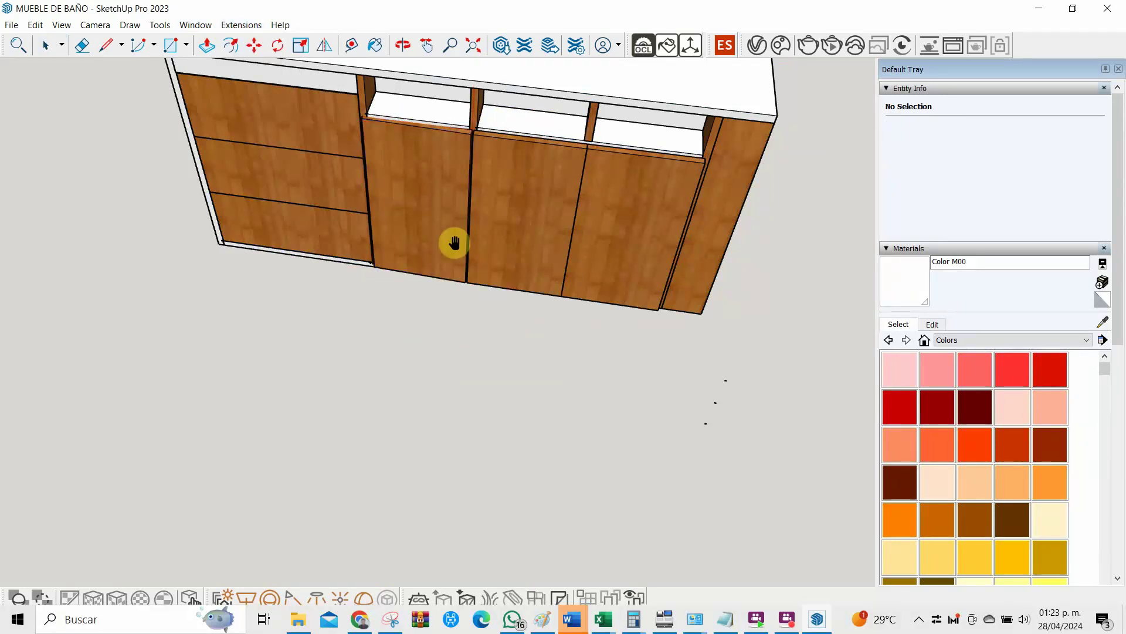
{"action": "mouse_move", "coordinate": [471, 267]}
{"action": "left_mouse_down"}
{"action": "mouse_move", "coordinate": [521, 372]}
{"action": "mouse_move", "coordinate": [476, 377]}
{"action": "left_mouse_up"}
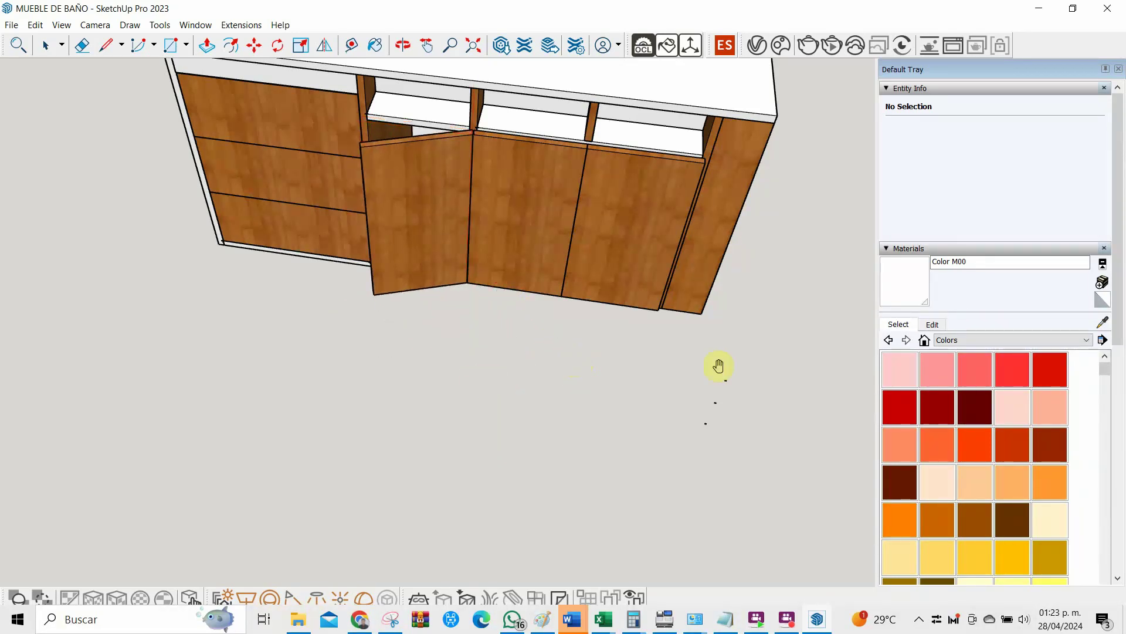
{"action": "middle_click_drag", "start_coordinate": [401, 321], "coordinate": [625, 318]}
{"action": "mouse_move", "coordinate": [498, 270]}
{"action": "left_mouse_down"}
{"action": "mouse_move", "coordinate": [553, 293]}
{"action": "mouse_move", "coordinate": [385, 329]}
{"action": "left_mouse_up"}
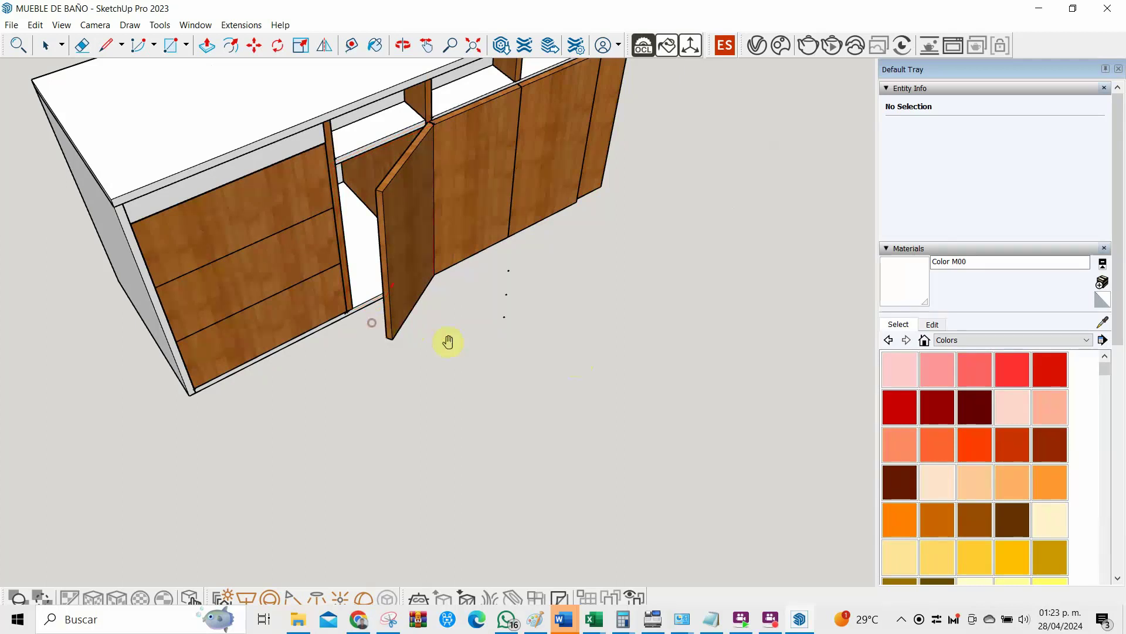
Review the door's joint settings, then swing it out and back closed with Move joint
{"action": "left_click", "coordinate": [241, 26]}
{"action": "mouse_move", "coordinate": [246, 116]}
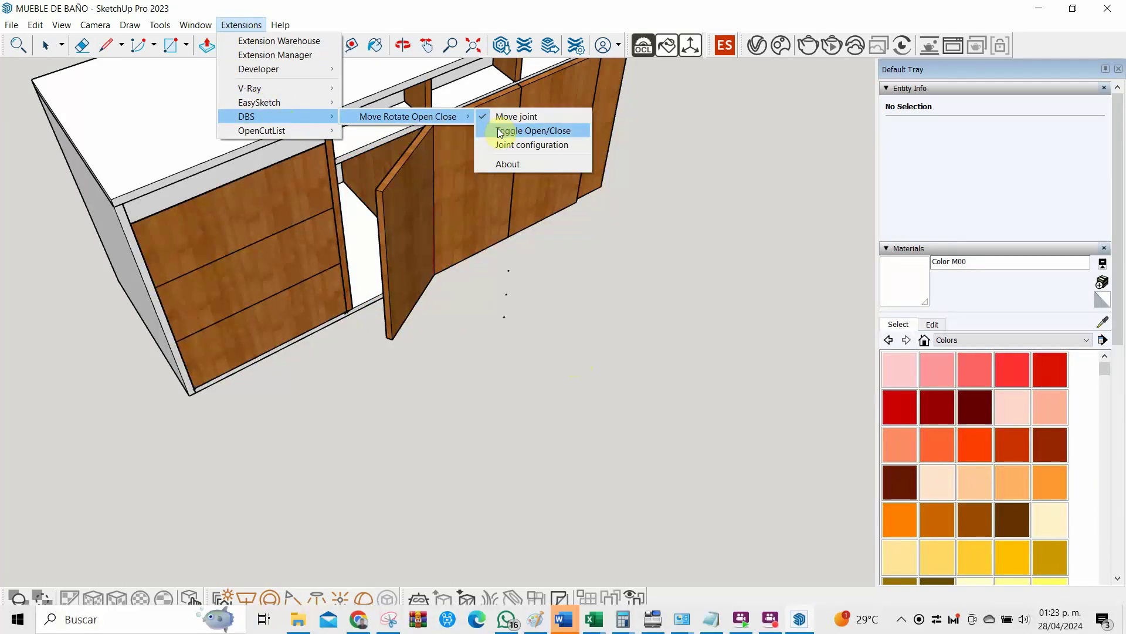
{"action": "left_click", "coordinate": [504, 147]}
{"action": "left_click", "coordinate": [360, 239]}
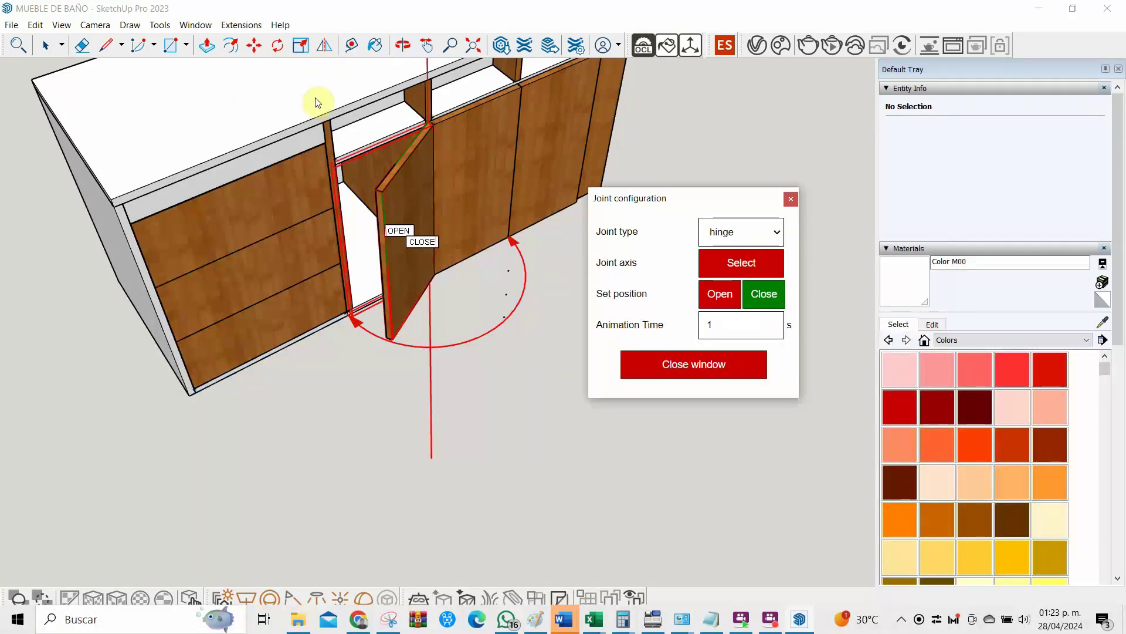
{"action": "left_click", "coordinate": [684, 368]}
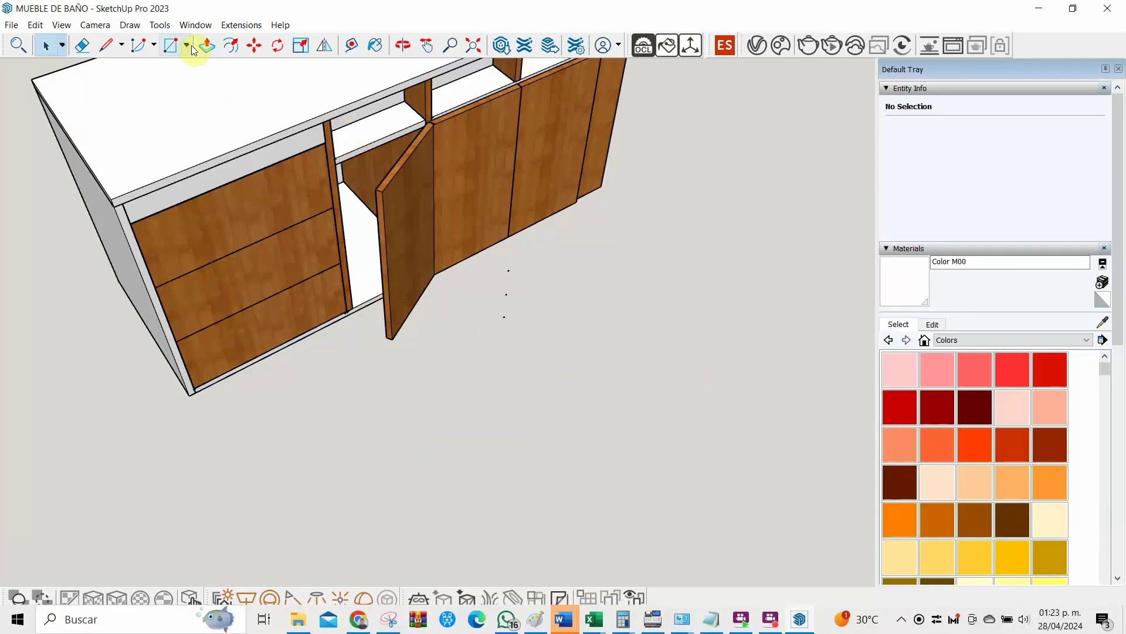
{"action": "left_click", "coordinate": [230, 25]}
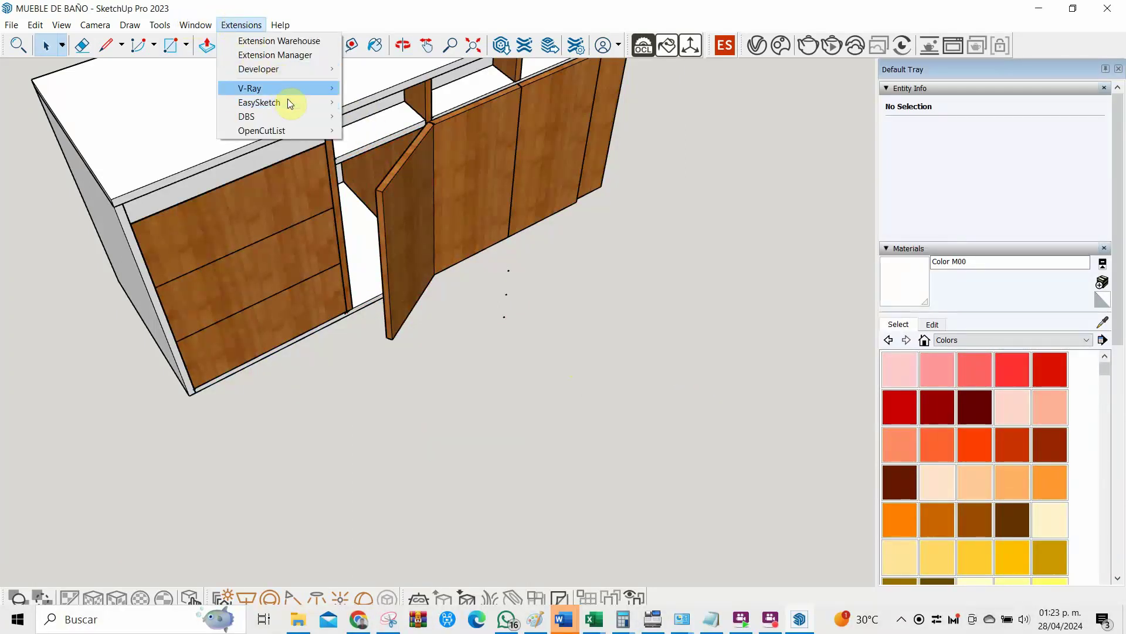
{"action": "mouse_move", "coordinate": [247, 116]}
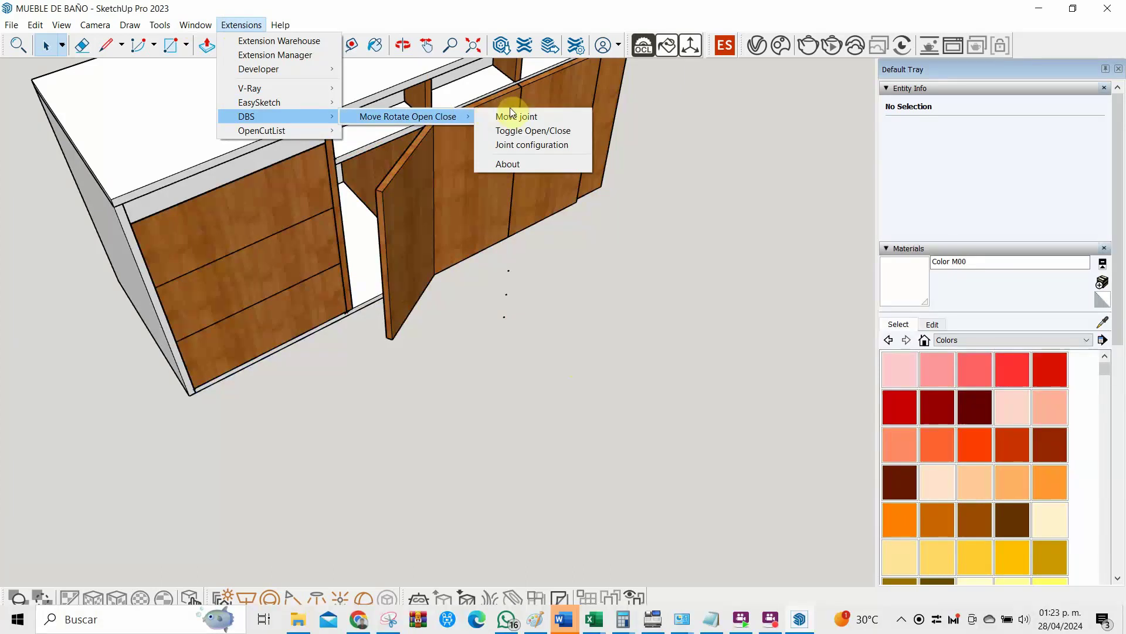
{"action": "left_click", "coordinate": [511, 115]}
{"action": "left_click", "coordinate": [357, 268]}
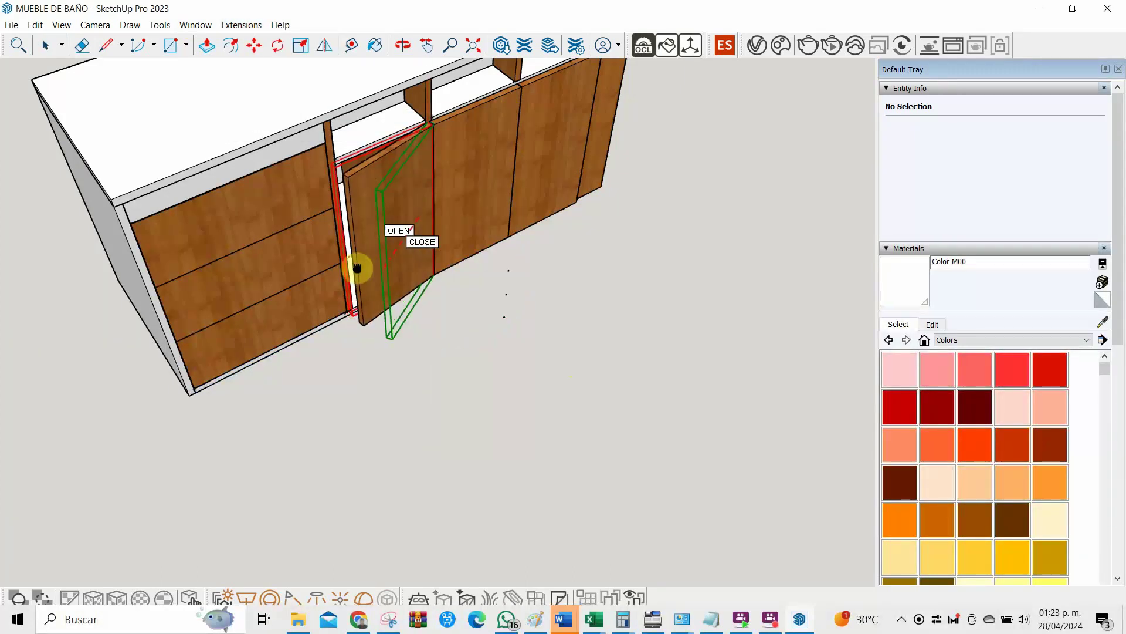
{"action": "left_click", "coordinate": [345, 251]}
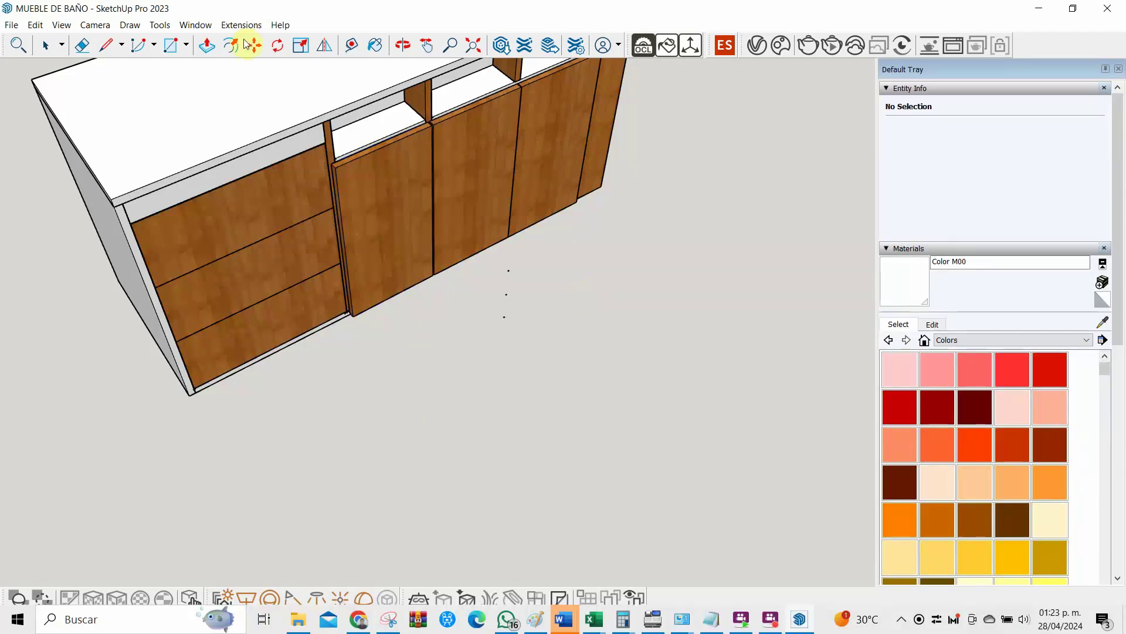
Toggle the hinged door open and shut again with Toggle Open/Close
{"action": "left_click", "coordinate": [241, 24]}
{"action": "left_click", "coordinate": [387, 114]}
{"action": "left_click", "coordinate": [240, 24]}
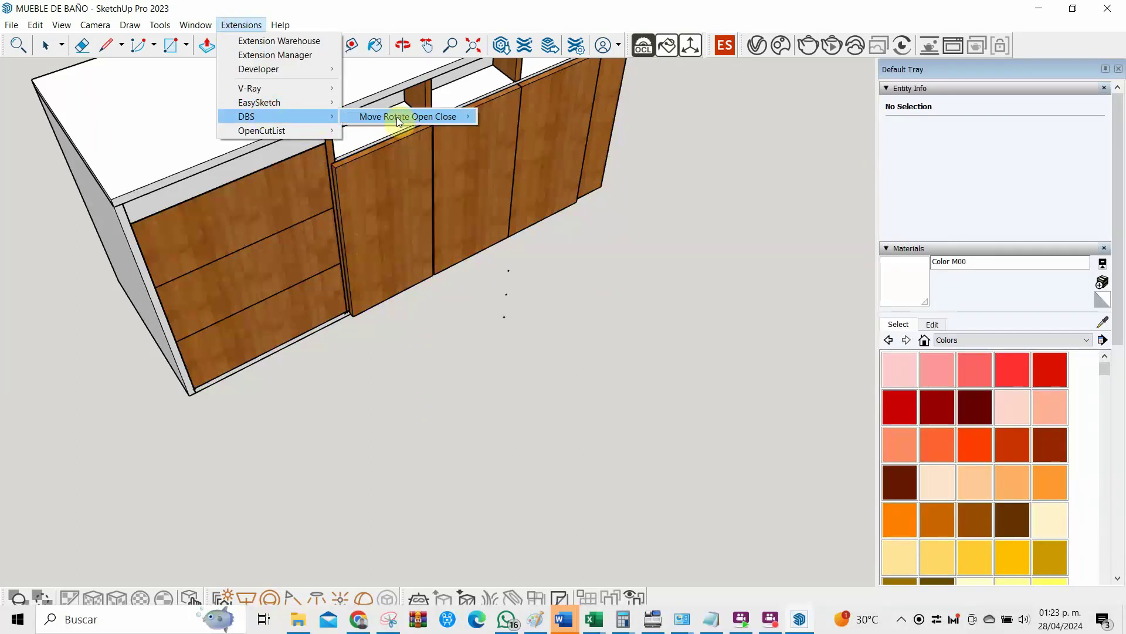
{"action": "mouse_move", "coordinate": [407, 117]}
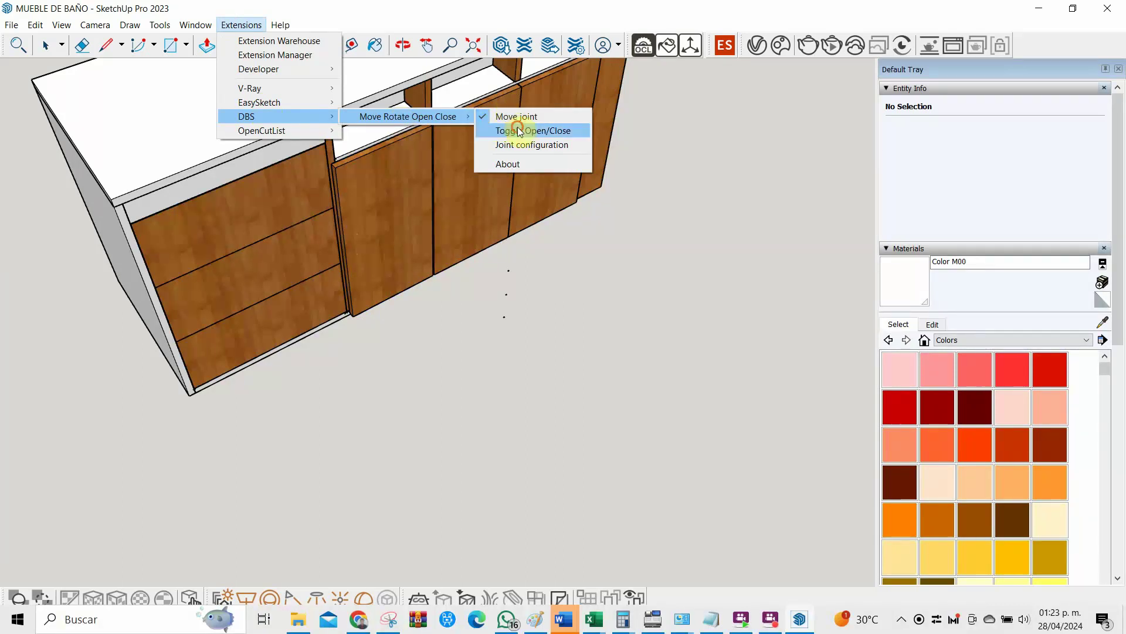
{"action": "left_click", "coordinate": [519, 131]}
{"action": "left_click", "coordinate": [455, 215]}
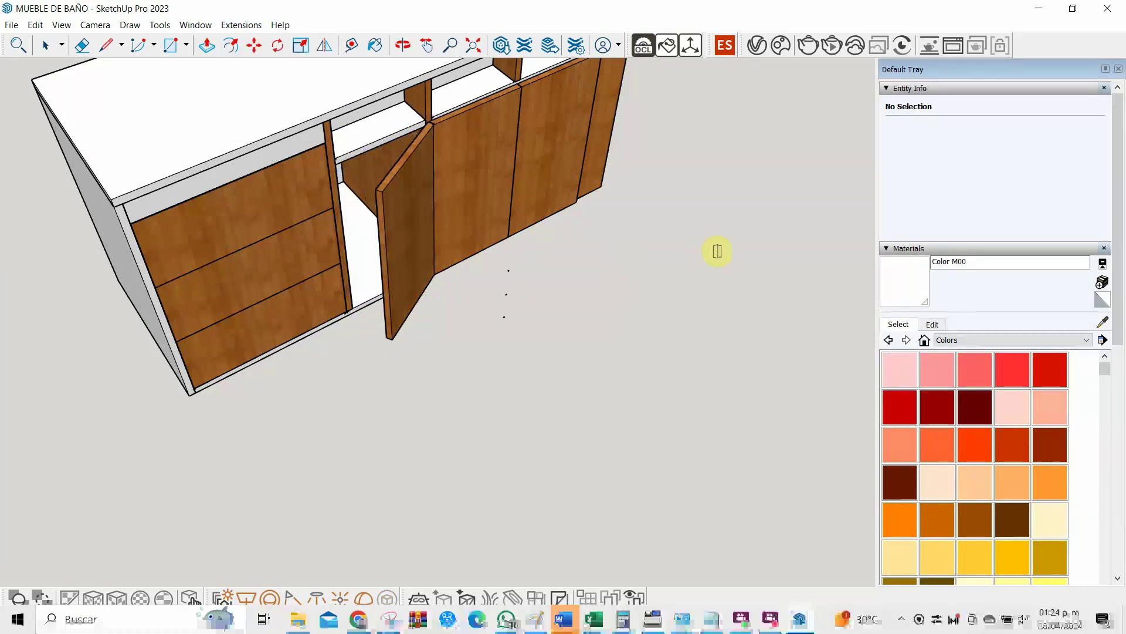
{"action": "left_click", "coordinate": [415, 231]}
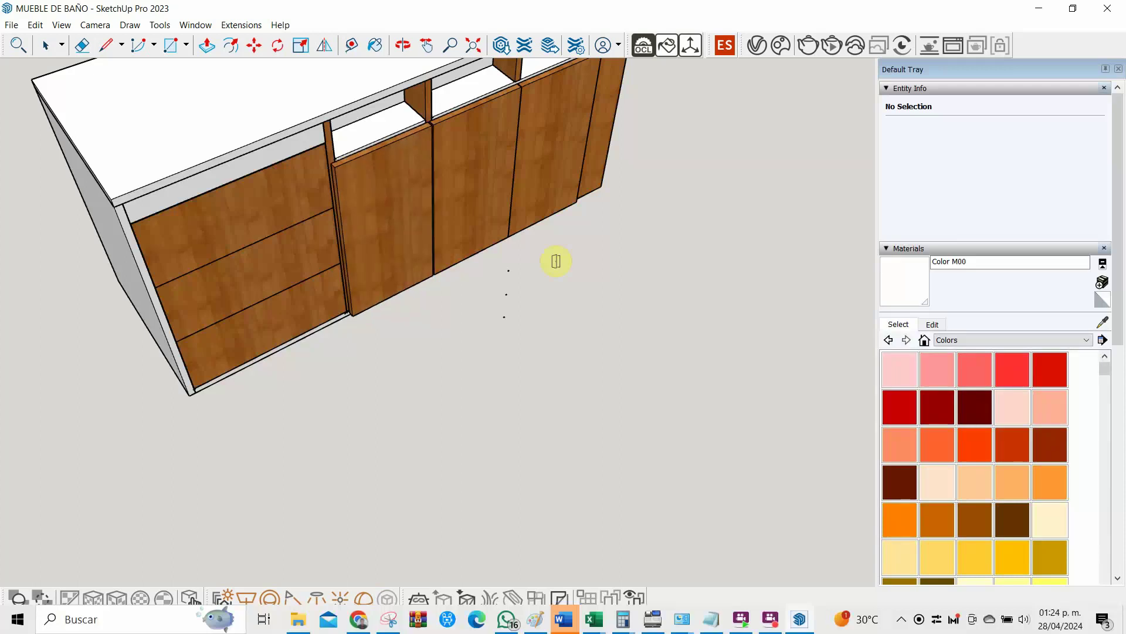
{"action": "scroll", "coordinate": [460, 253], "scroll_direction": "down", "scroll_amount": 2}
{"action": "scroll", "coordinate": [593, 88], "scroll_direction": "up", "scroll_amount": 4}
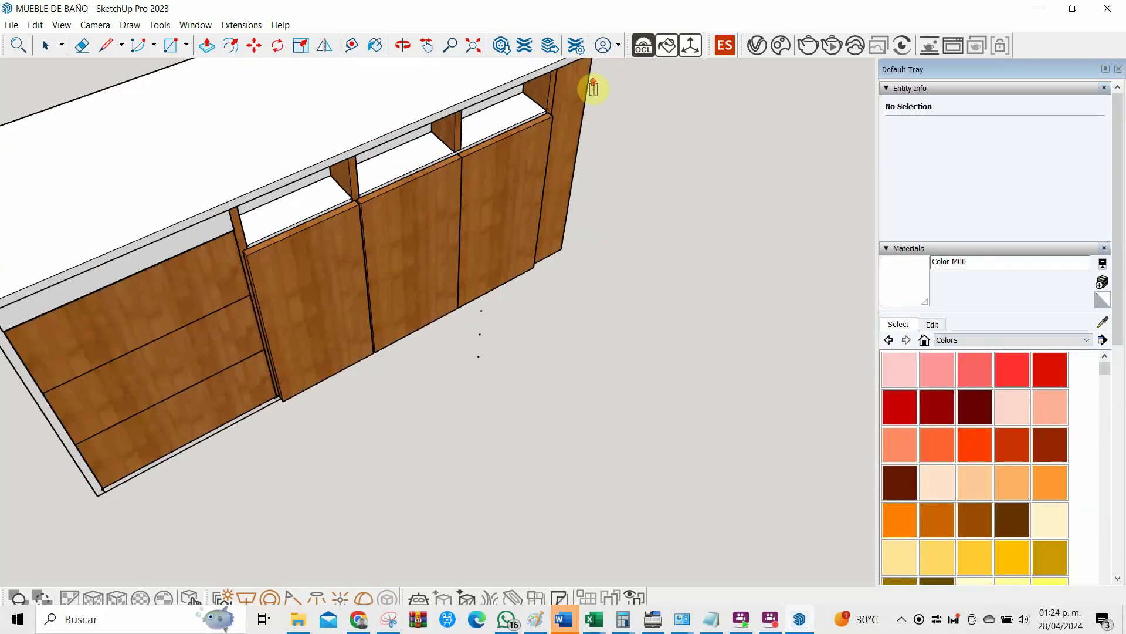
{"action": "scroll", "coordinate": [593, 88], "scroll_direction": "up", "scroll_amount": 1}
{"action": "left_click", "coordinate": [241, 25]}
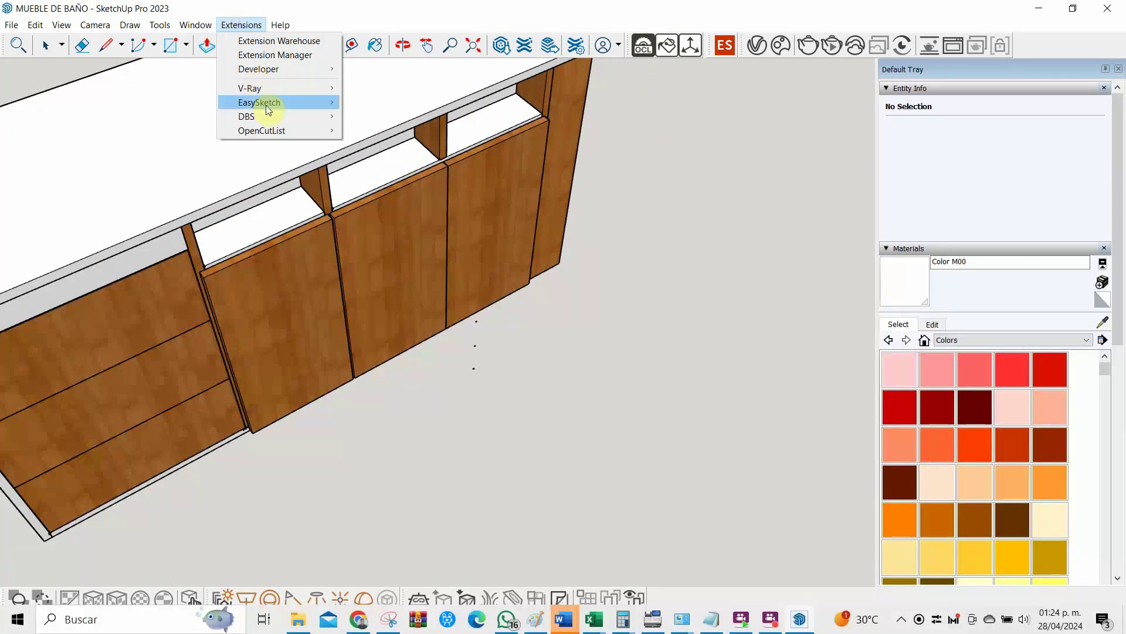
{"action": "mouse_move", "coordinate": [407, 116]}
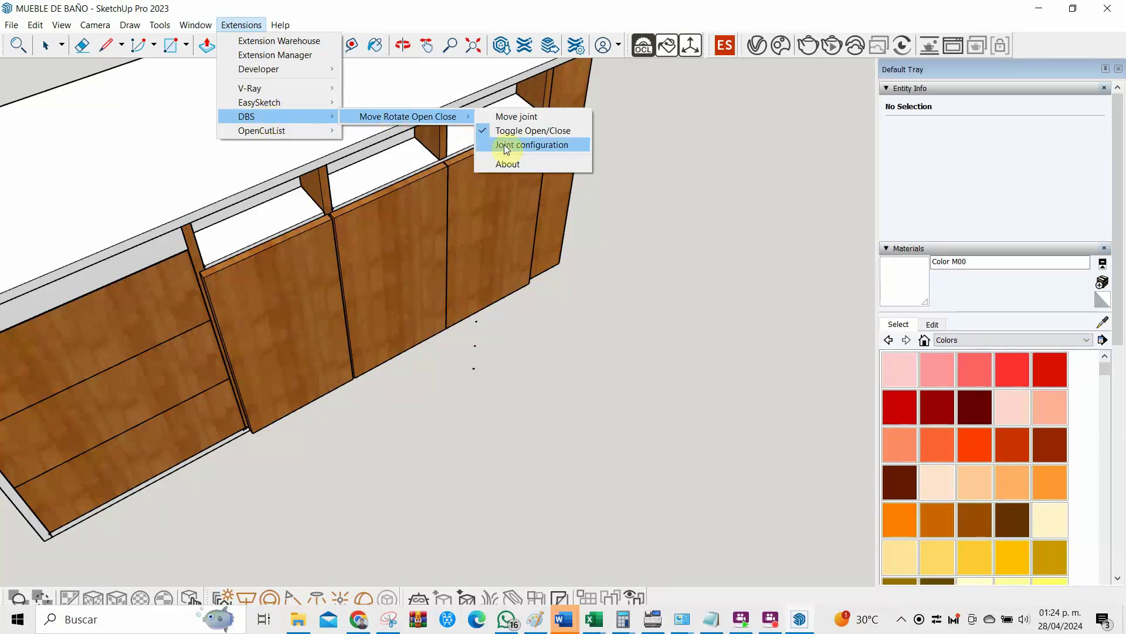
Pick the middle door for a new joint, check the joint types, and pick a first hinge edge
{"action": "left_click", "coordinate": [506, 144]}
{"action": "left_click", "coordinate": [413, 218]}
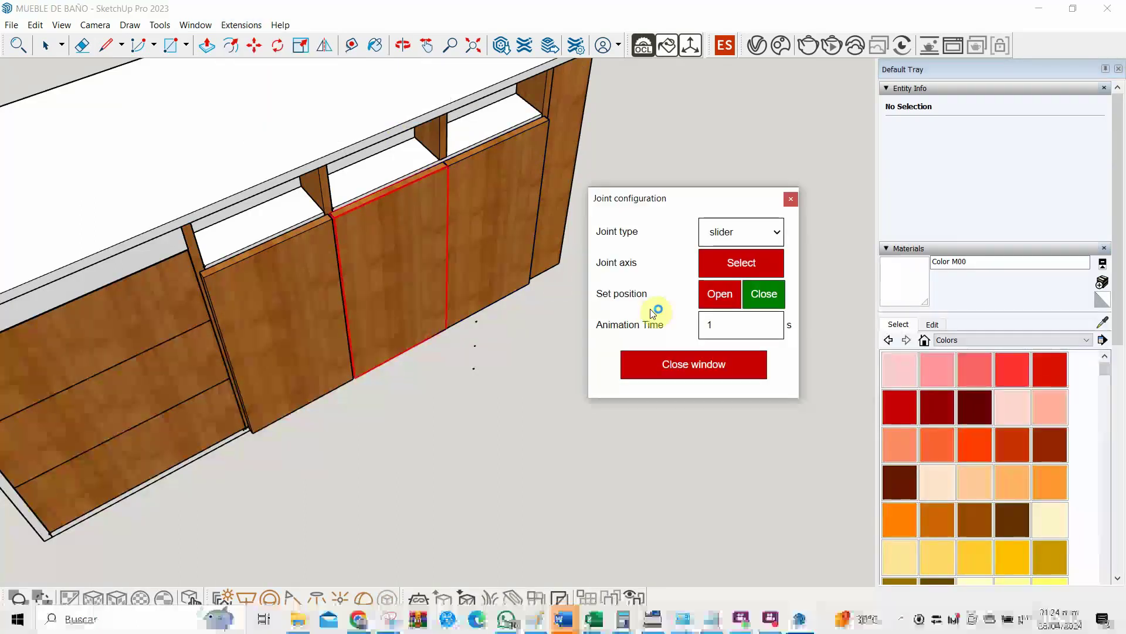
{"action": "left_click", "coordinate": [734, 233]}
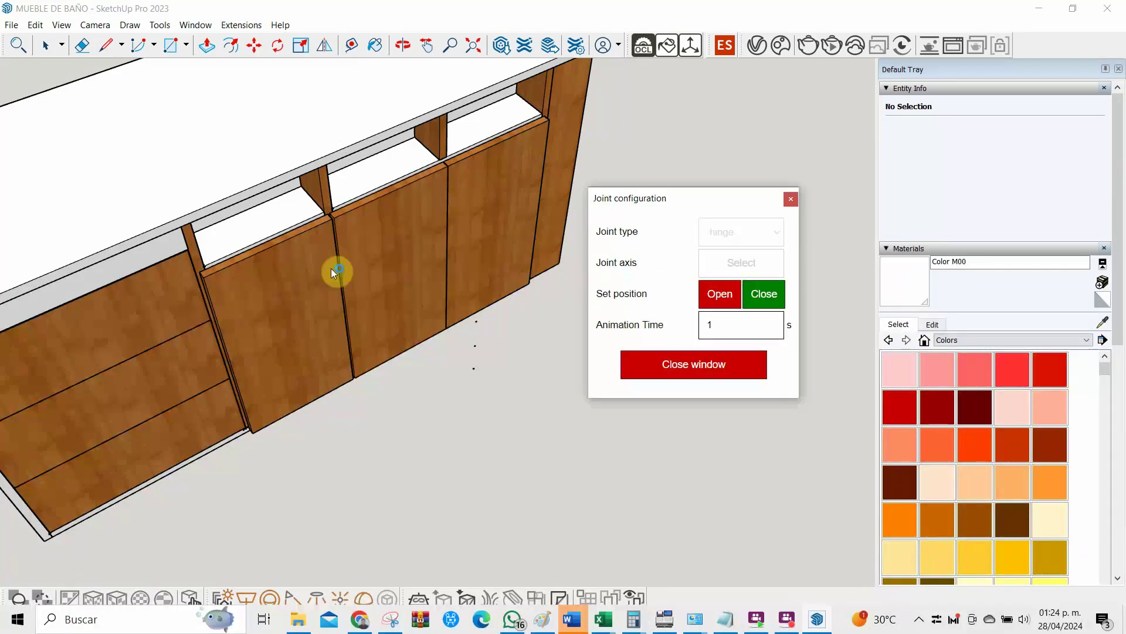
{"action": "scroll", "coordinate": [316, 217], "scroll_direction": "up", "scroll_amount": 2}
{"action": "scroll", "coordinate": [325, 225], "scroll_direction": "up", "scroll_amount": 3}
{"action": "scroll", "coordinate": [370, 225], "scroll_direction": "down", "scroll_amount": 1}
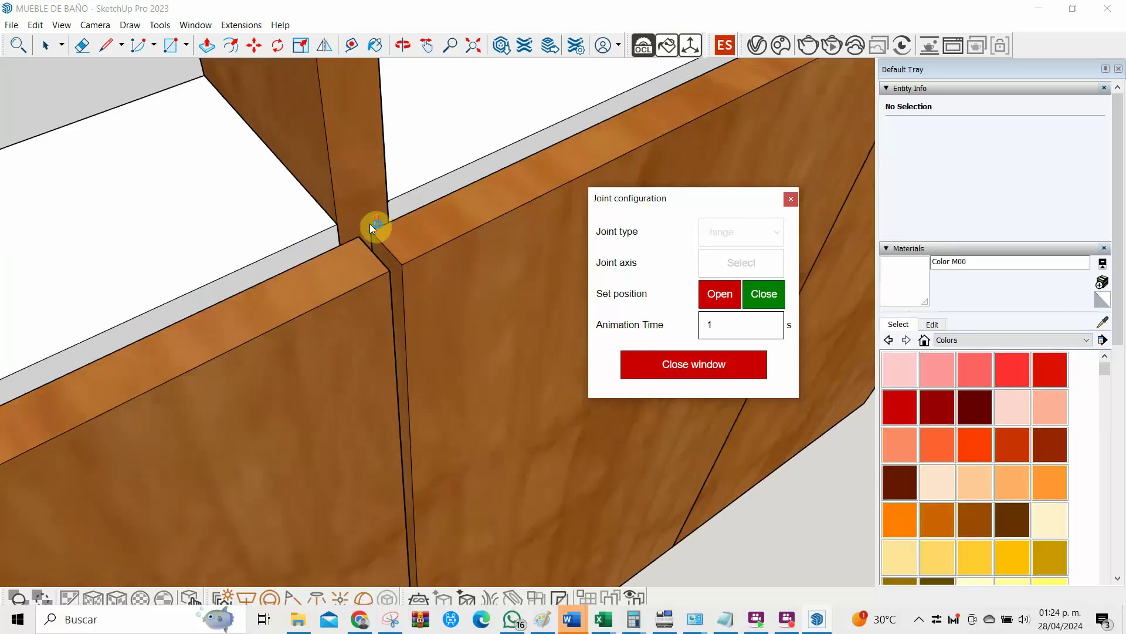
{"action": "scroll", "coordinate": [372, 226], "scroll_direction": "down", "scroll_amount": 1}
{"action": "scroll", "coordinate": [410, 364], "scroll_direction": "down", "scroll_amount": 2}
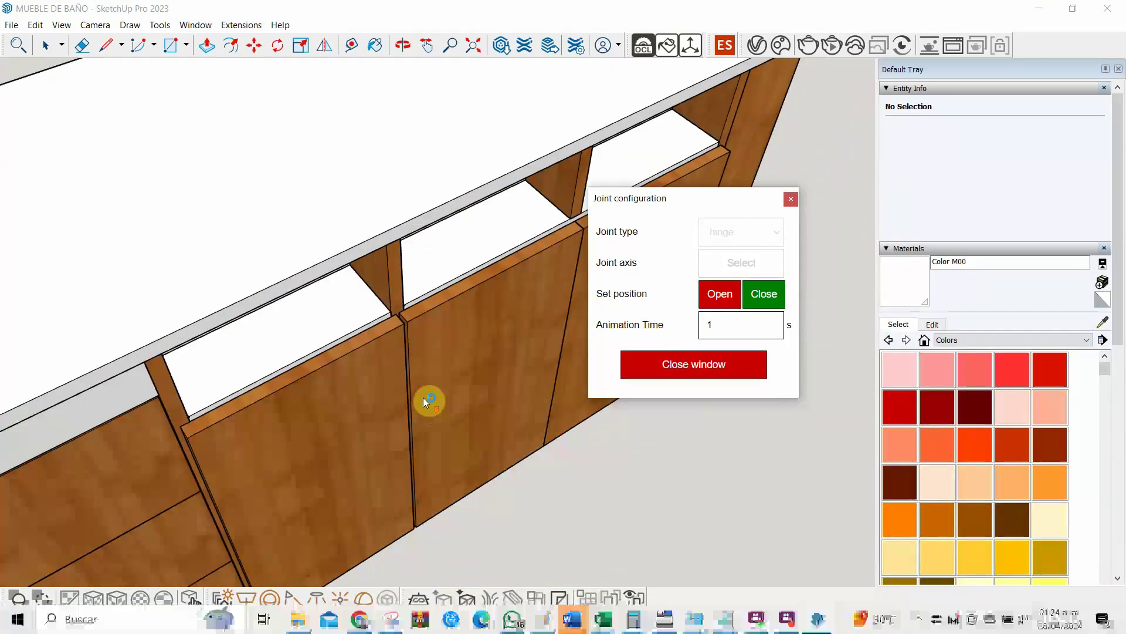
{"action": "scroll", "coordinate": [440, 557], "scroll_direction": "up", "scroll_amount": 3}
{"action": "scroll", "coordinate": [399, 519], "scroll_direction": "up", "scroll_amount": 1}
{"action": "scroll", "coordinate": [390, 509], "scroll_direction": "up", "scroll_amount": 1}
{"action": "scroll", "coordinate": [390, 510], "scroll_direction": "up", "scroll_amount": 2}
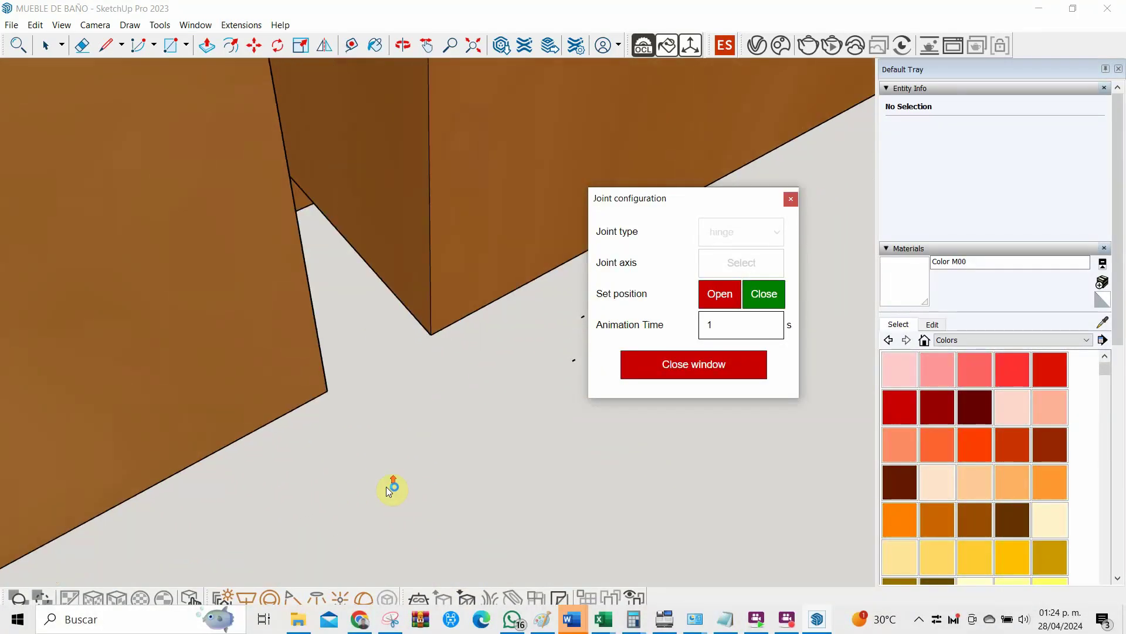
{"action": "scroll", "coordinate": [410, 305], "scroll_direction": "up", "scroll_amount": 2}
{"action": "left_click", "coordinate": [332, 235]}
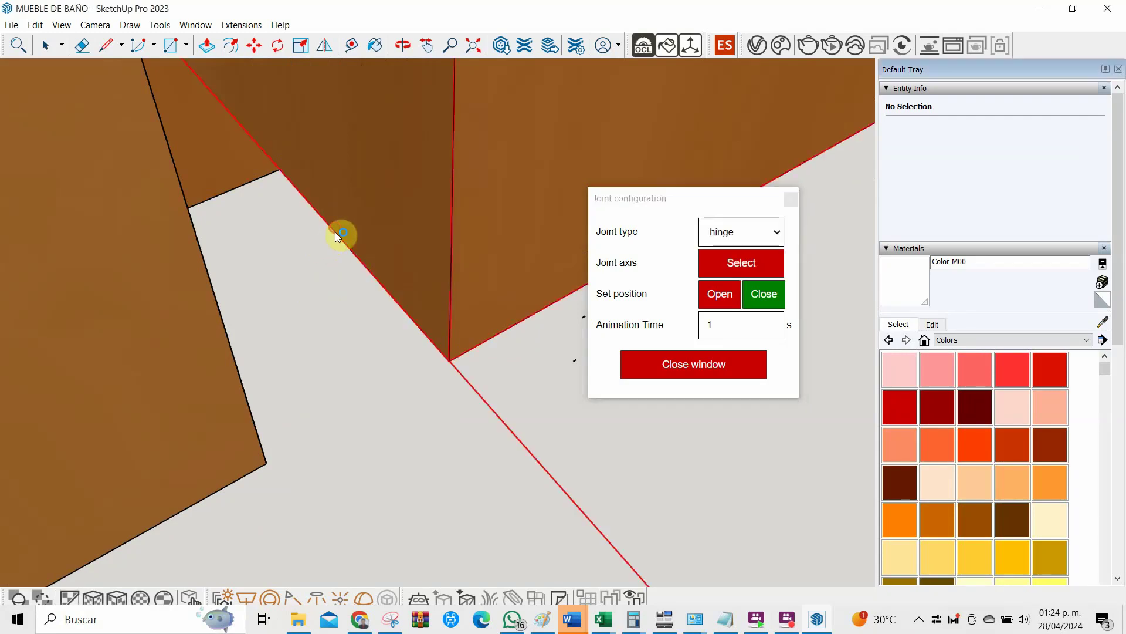
Re-select the hinge axis on a different edge of the middle door
{"action": "scroll", "coordinate": [293, 314], "scroll_direction": "up", "scroll_amount": 2}
{"action": "scroll", "coordinate": [290, 318], "scroll_direction": "up", "scroll_amount": 1}
{"action": "scroll", "coordinate": [290, 318], "scroll_direction": "down", "scroll_amount": 2}
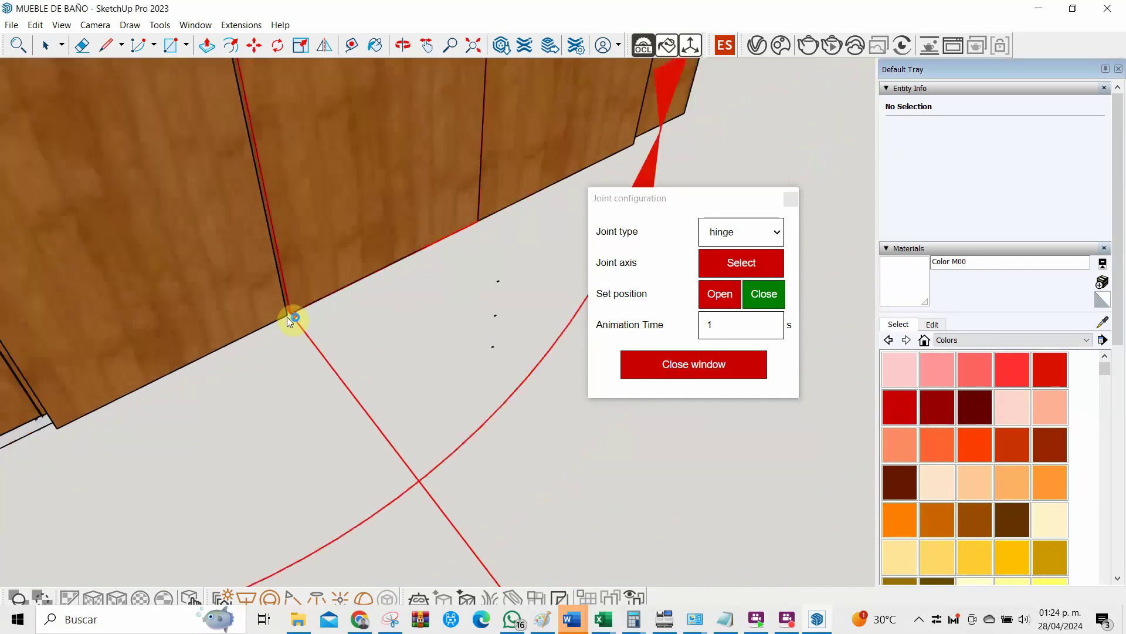
{"action": "scroll", "coordinate": [287, 317], "scroll_direction": "down", "scroll_amount": 2}
{"action": "scroll", "coordinate": [284, 315], "scroll_direction": "down", "scroll_amount": 1}
{"action": "scroll", "coordinate": [286, 317], "scroll_direction": "up", "scroll_amount": 1}
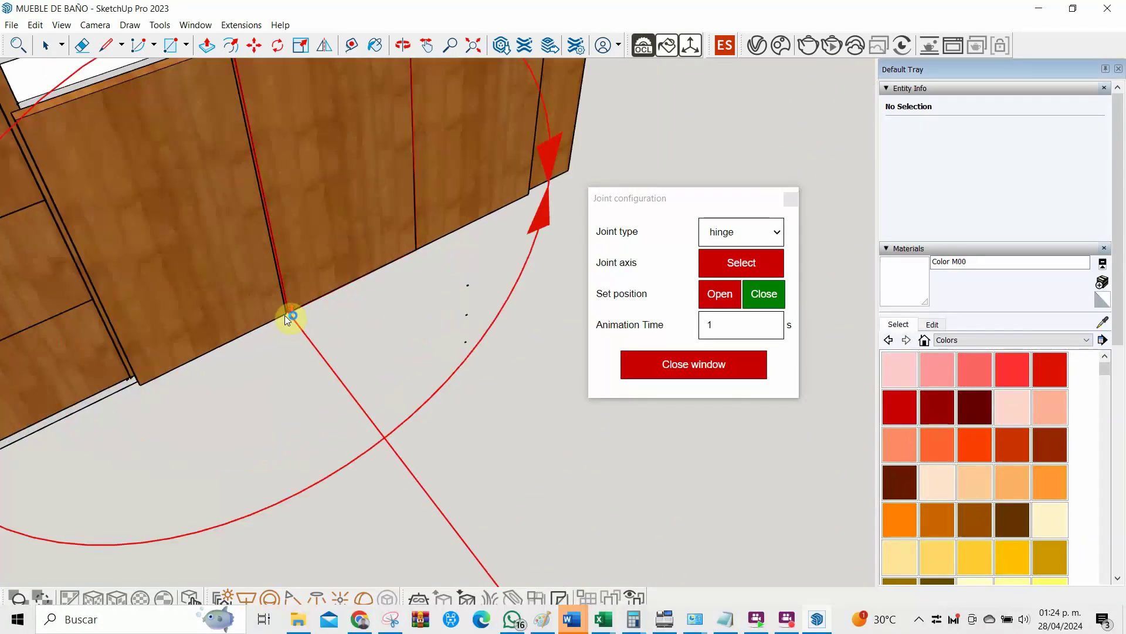
{"action": "left_click", "coordinate": [742, 262]}
{"action": "scroll", "coordinate": [308, 272], "scroll_direction": "down", "scroll_amount": 2}
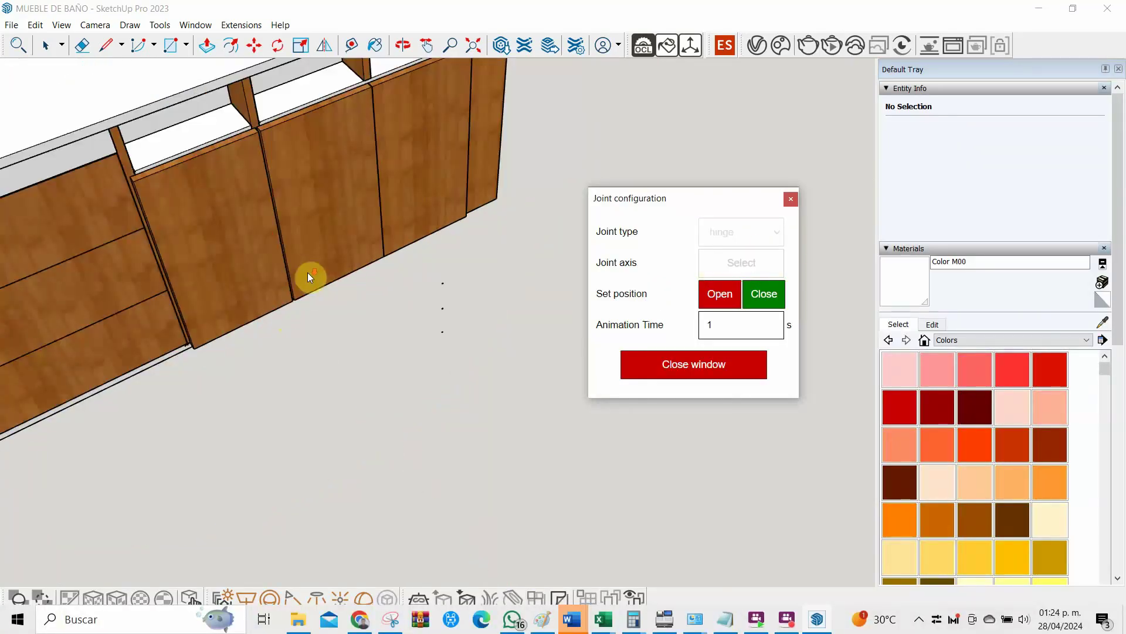
{"action": "scroll", "coordinate": [233, 129], "scroll_direction": "up", "scroll_amount": 2}
{"action": "scroll", "coordinate": [372, 192], "scroll_direction": "up", "scroll_amount": 2}
{"action": "scroll", "coordinate": [306, 230], "scroll_direction": "up", "scroll_amount": 2}
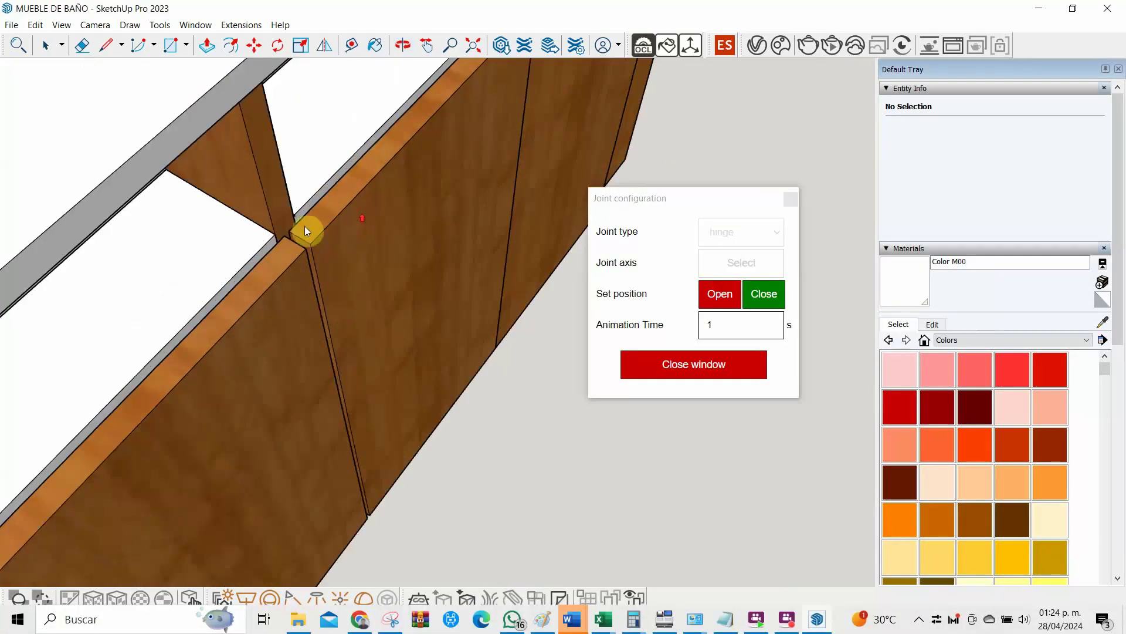
{"action": "left_click", "coordinate": [295, 235]}
Set the middle door's side edge as its final hinge axis
{"action": "scroll", "coordinate": [358, 245], "scroll_direction": "down", "scroll_amount": 2}
{"action": "scroll", "coordinate": [288, 234], "scroll_direction": "down", "scroll_amount": 2}
{"action": "scroll", "coordinate": [287, 234], "scroll_direction": "down", "scroll_amount": 2}
{"action": "scroll", "coordinate": [287, 235], "scroll_direction": "up", "scroll_amount": 2}
{"action": "scroll", "coordinate": [294, 234], "scroll_direction": "up", "scroll_amount": 2}
{"action": "scroll", "coordinate": [300, 241], "scroll_direction": "up", "scroll_amount": 2}
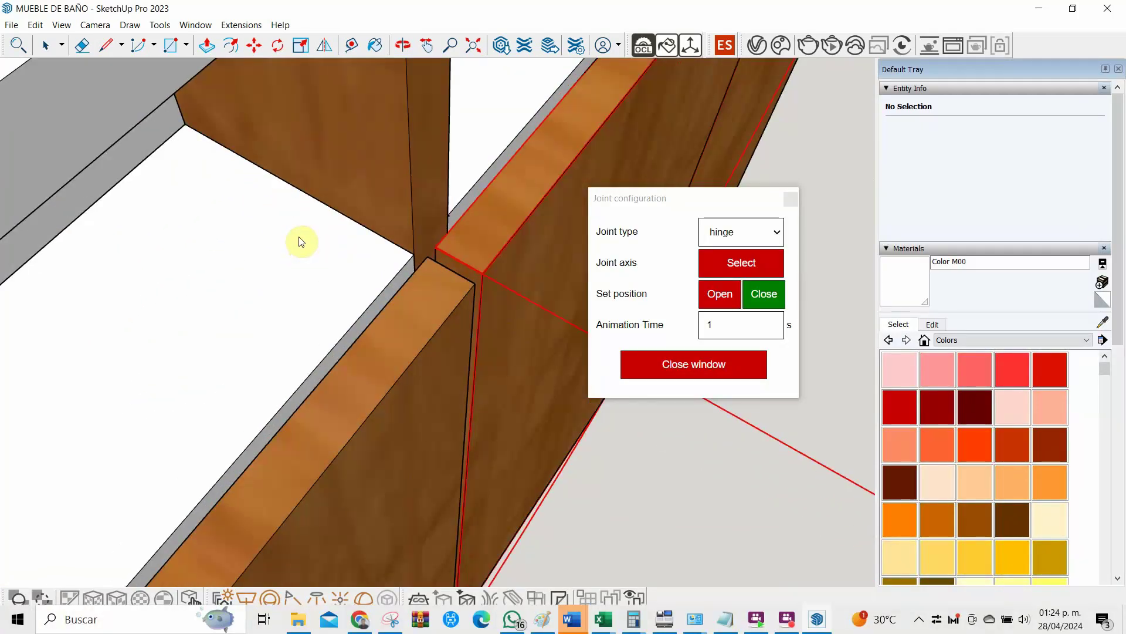
{"action": "left_click", "coordinate": [744, 269]}
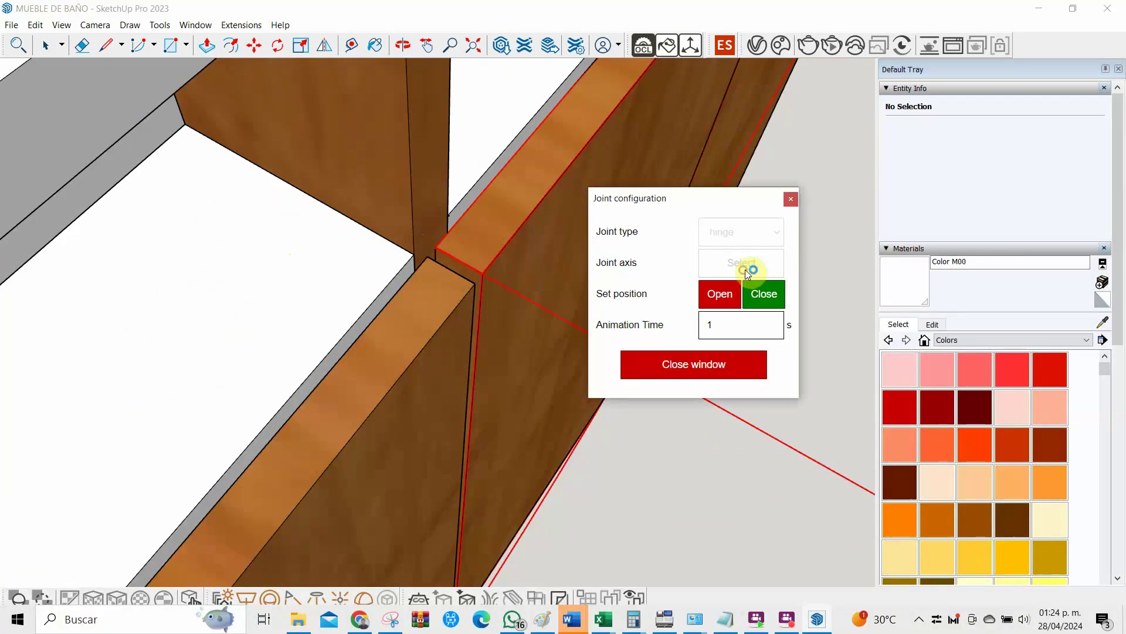
{"action": "left_click", "coordinate": [437, 262]}
{"action": "scroll", "coordinate": [435, 262], "scroll_direction": "down", "scroll_amount": 2}
{"action": "scroll", "coordinate": [399, 258], "scroll_direction": "down", "scroll_amount": 2}
Record the middle door's open position with a 1 s hinge animation and close the dialog
{"action": "mouse_move", "coordinate": [383, 305]}
{"action": "middle_mouse_down"}
{"action": "mouse_move", "coordinate": [96, 289]}
{"action": "mouse_move", "coordinate": [3, 310]}
{"action": "middle_mouse_up"}
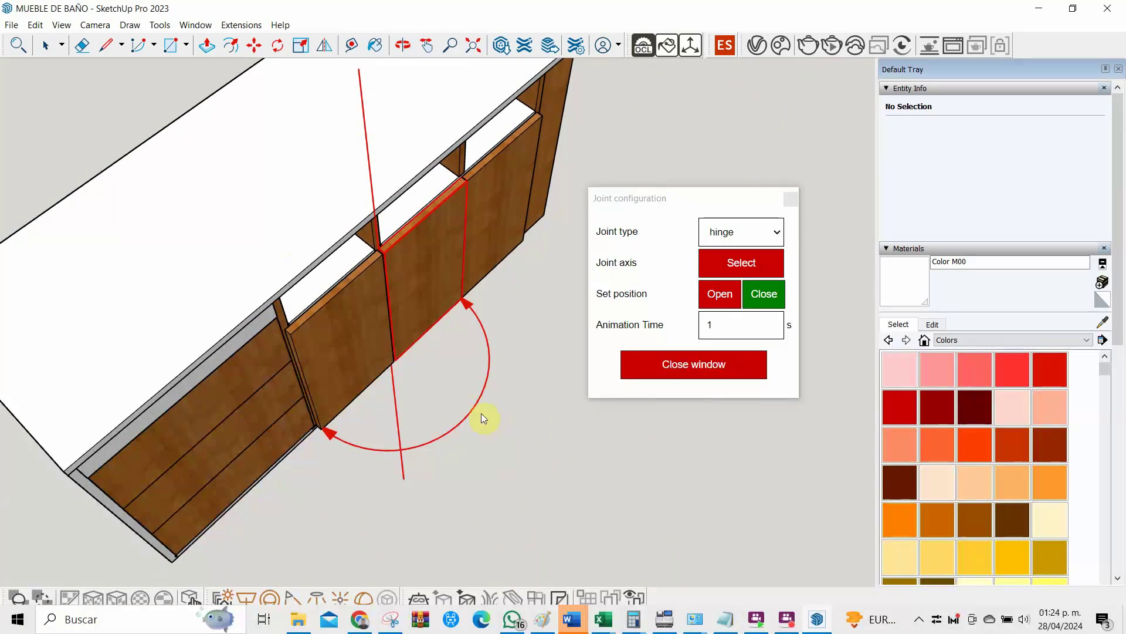
{"action": "scroll", "coordinate": [305, 269], "scroll_direction": "down", "scroll_amount": 3}
{"action": "scroll", "coordinate": [510, 270], "scroll_direction": "up", "scroll_amount": 3}
{"action": "scroll", "coordinate": [424, 271], "scroll_direction": "up", "scroll_amount": 2}
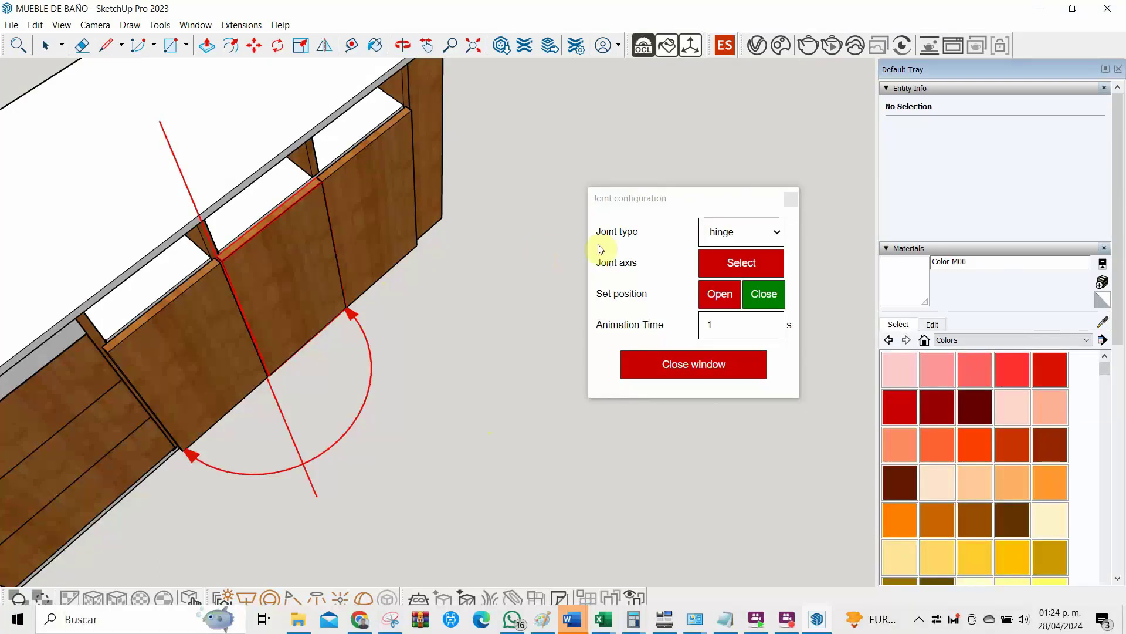
{"action": "left_click", "coordinate": [719, 294]}
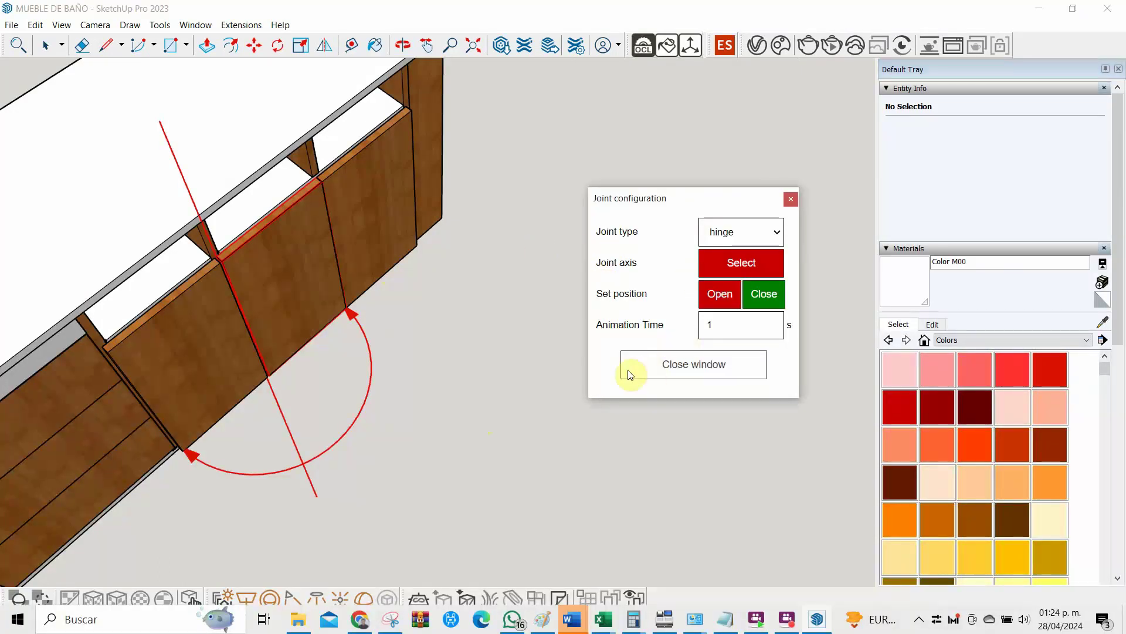
{"action": "left_click", "coordinate": [646, 368]}
{"action": "left_click", "coordinate": [198, 26]}
{"action": "mouse_move", "coordinate": [256, 116]}
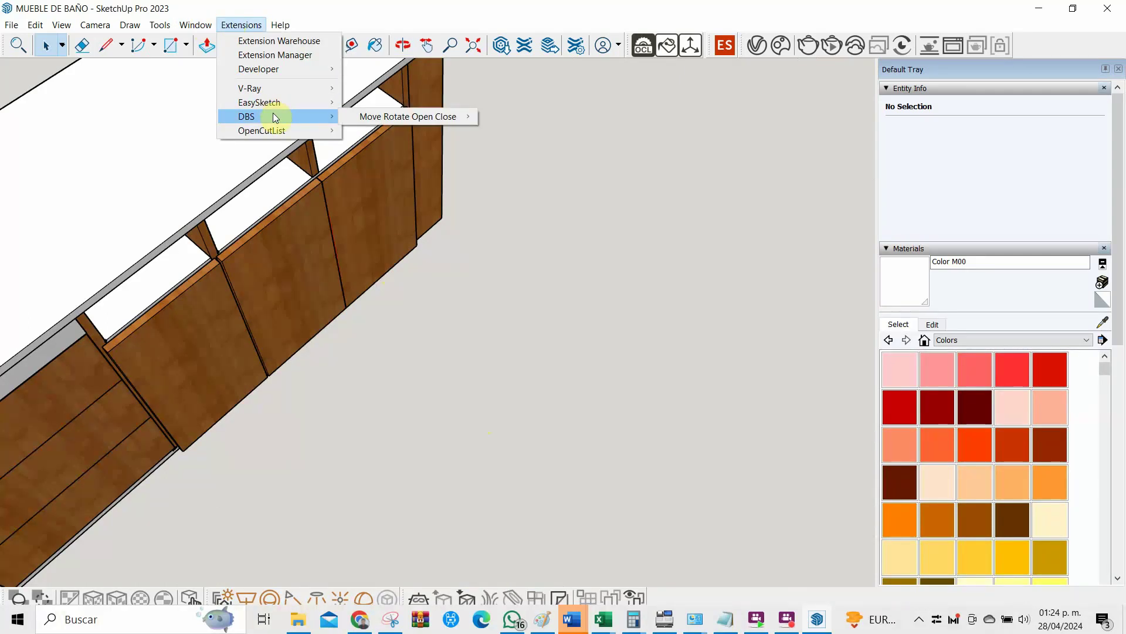
Swing the middle door open with Move joint, then record its closed position in Joint configuration
{"action": "left_click", "coordinate": [504, 116]}
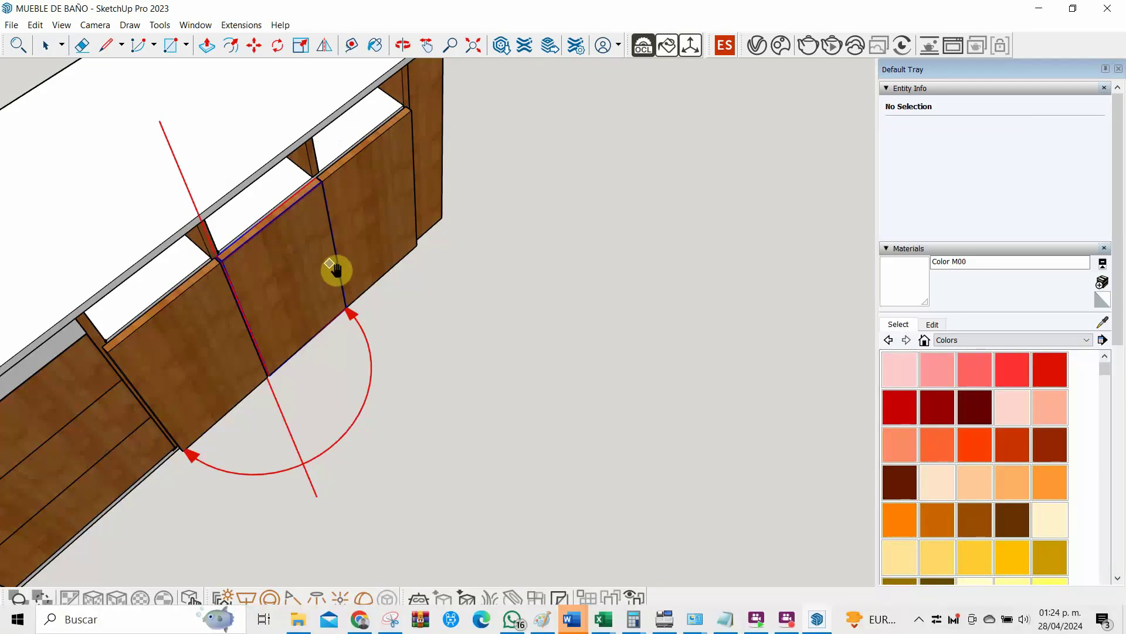
{"action": "left_click_drag", "start_coordinate": [339, 264], "coordinate": [360, 314]}
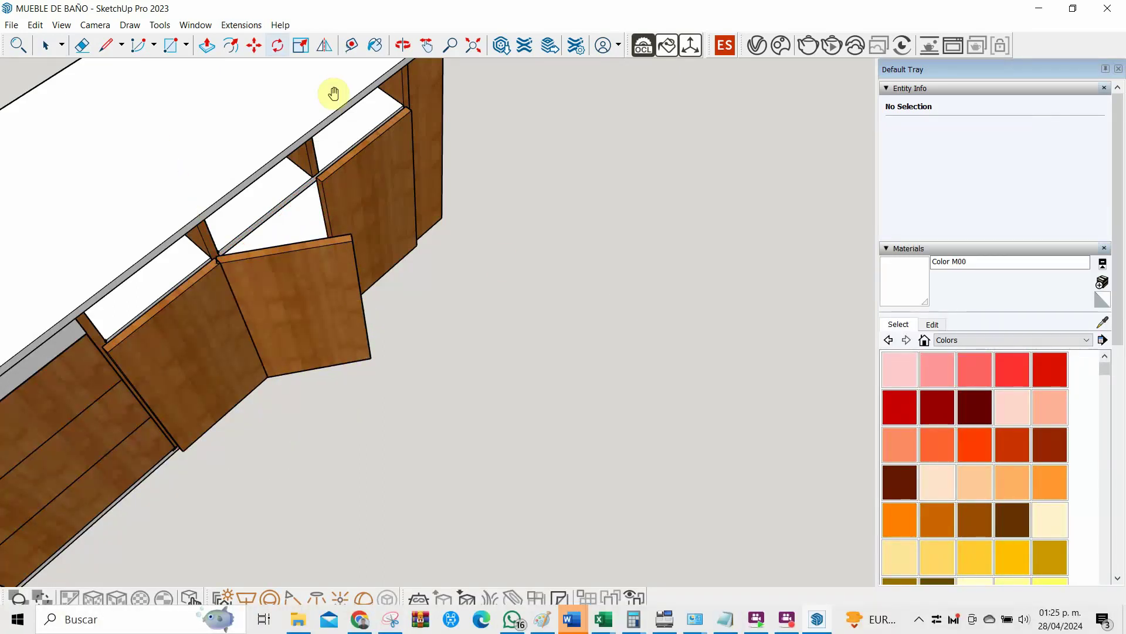
{"action": "left_click", "coordinate": [241, 25]}
{"action": "mouse_move", "coordinate": [407, 116]}
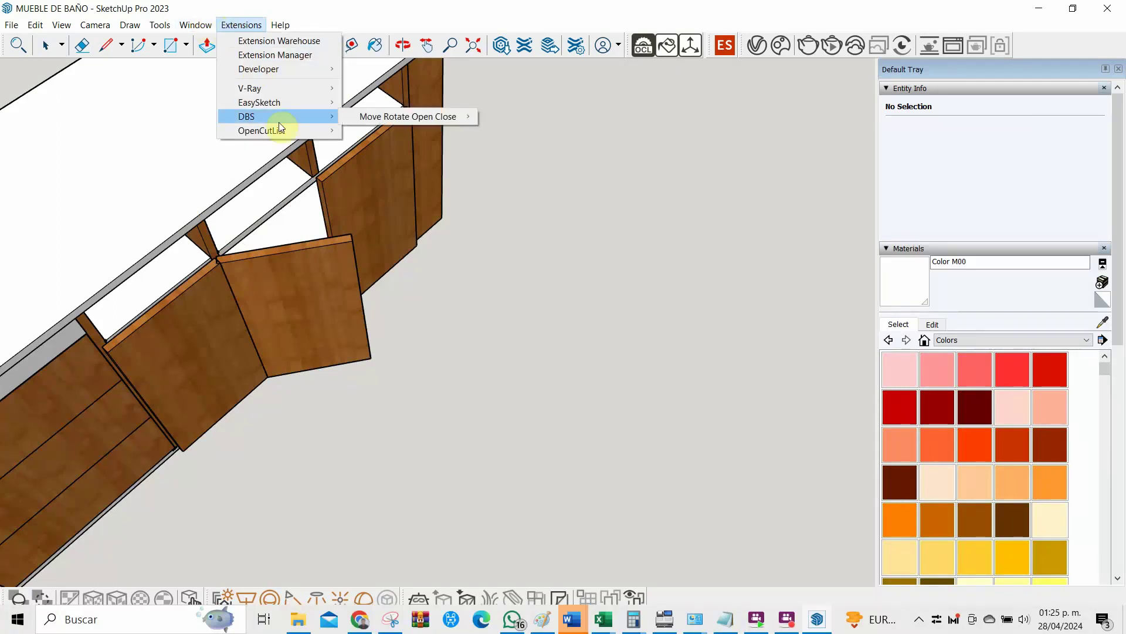
{"action": "left_click", "coordinate": [521, 145]}
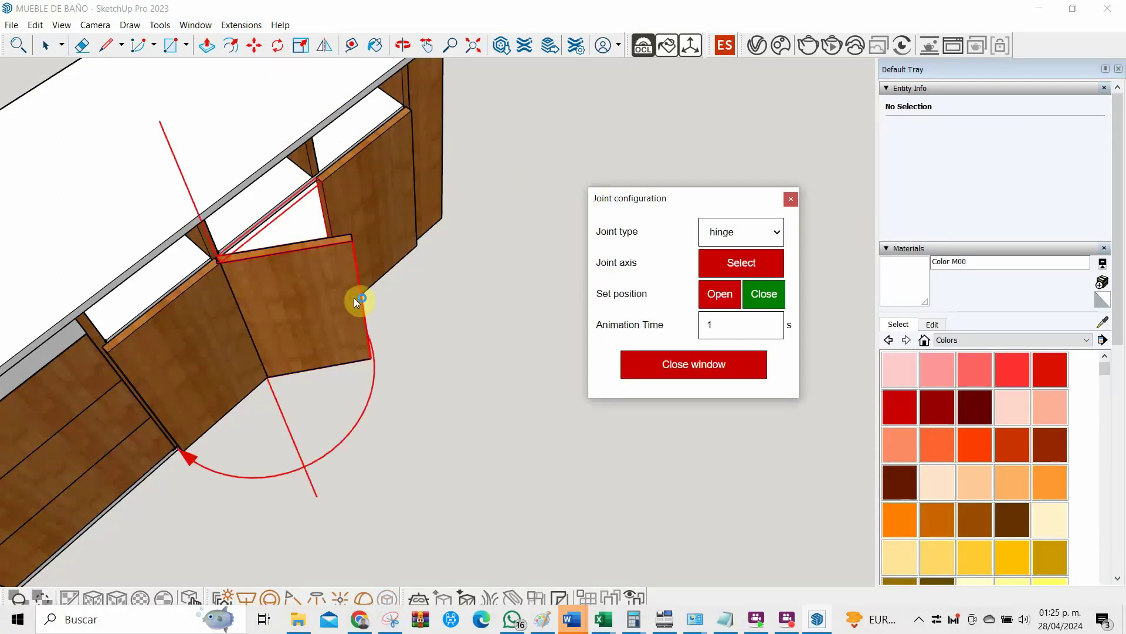
{"action": "left_click", "coordinate": [770, 292]}
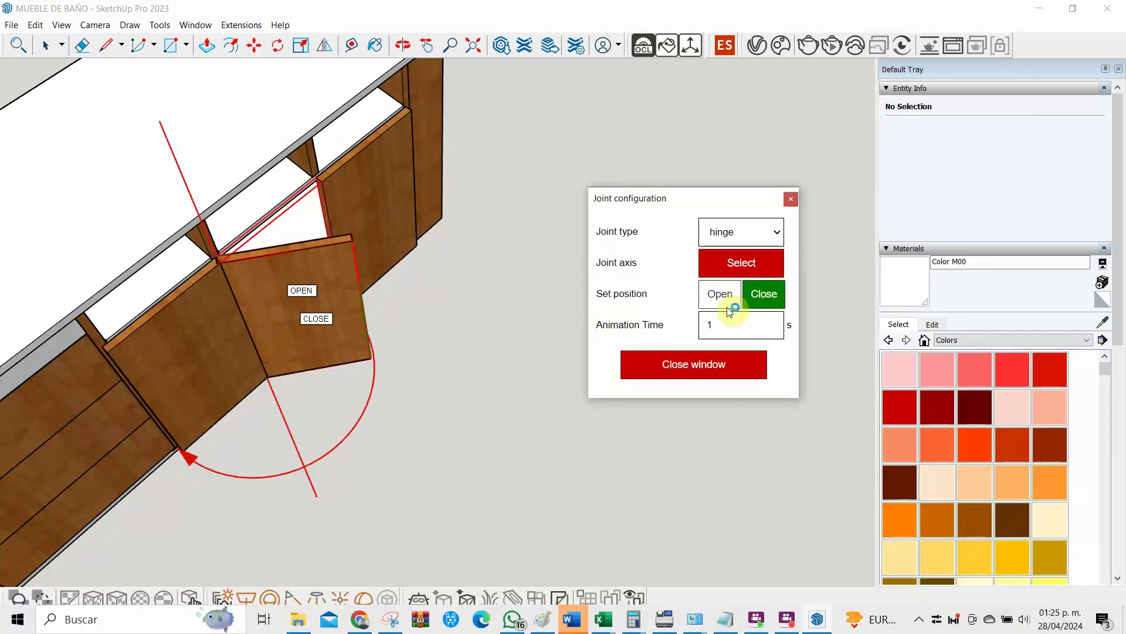
{"action": "left_click", "coordinate": [645, 370]}
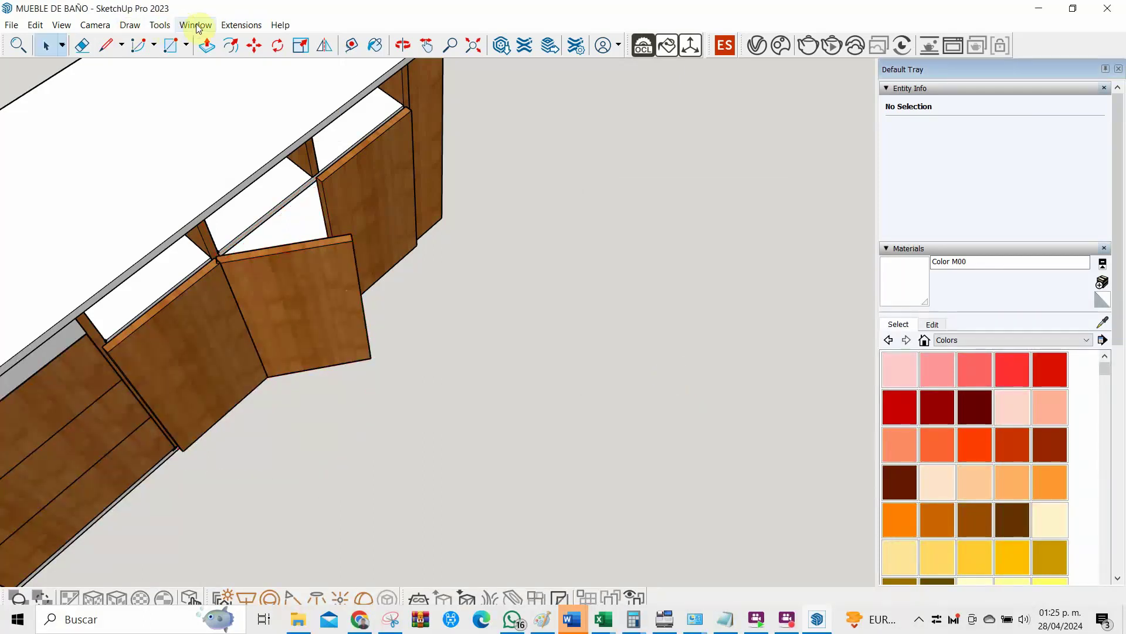
Swing the middle door shut flush with the cabinet and toggle it open and closed
{"action": "left_click", "coordinate": [233, 26]}
{"action": "mouse_move", "coordinate": [273, 116]}
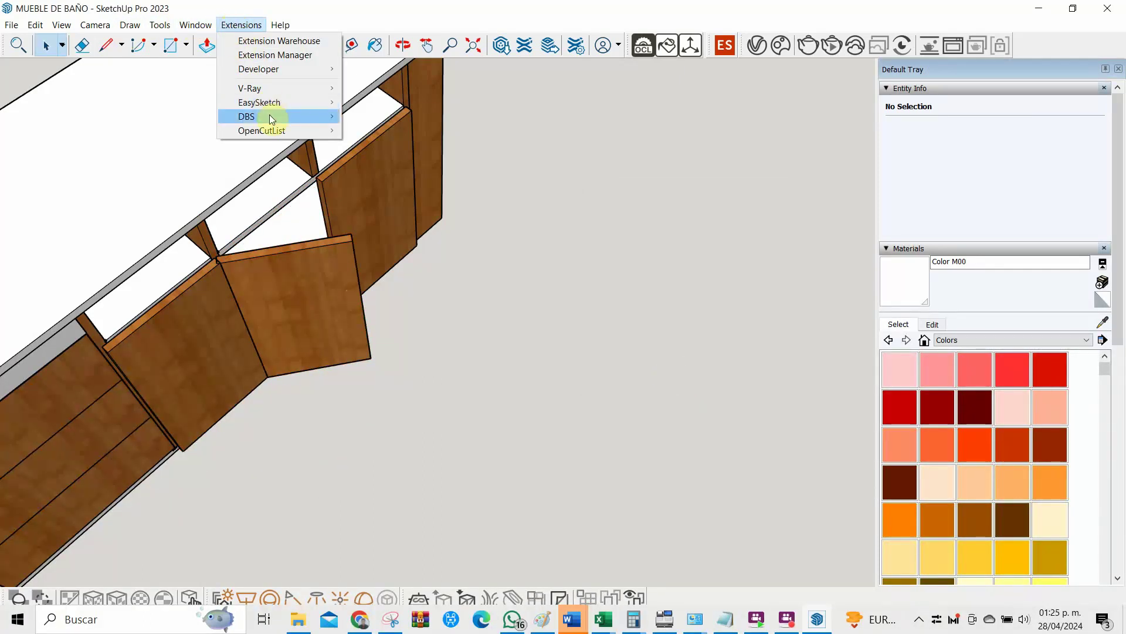
{"action": "left_click", "coordinate": [516, 118]}
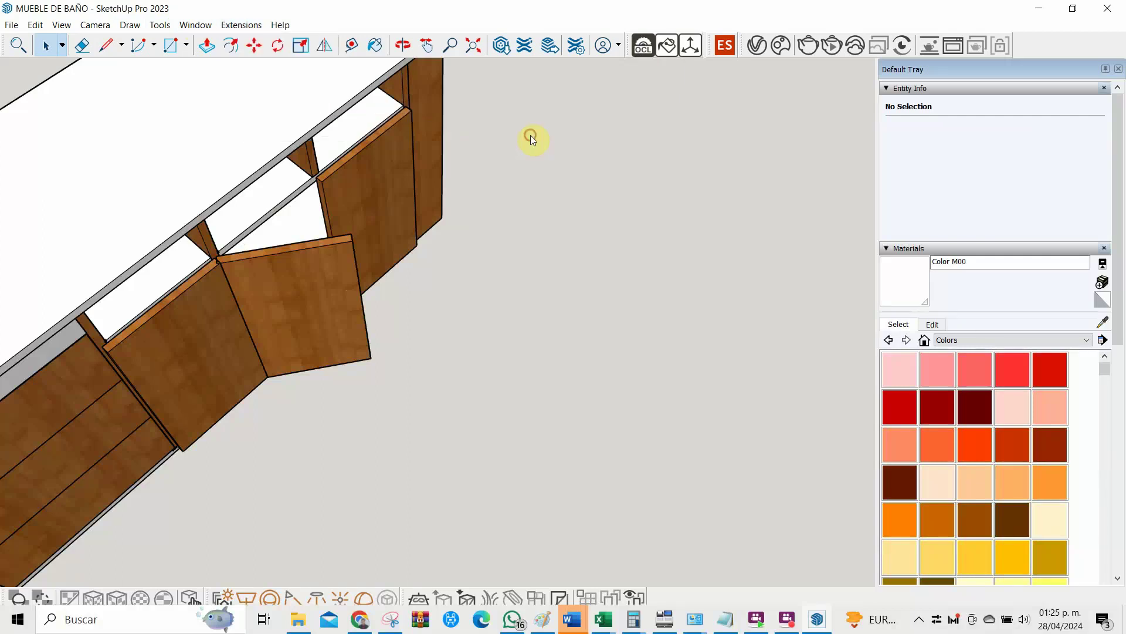
{"action": "left_click", "coordinate": [358, 306]}
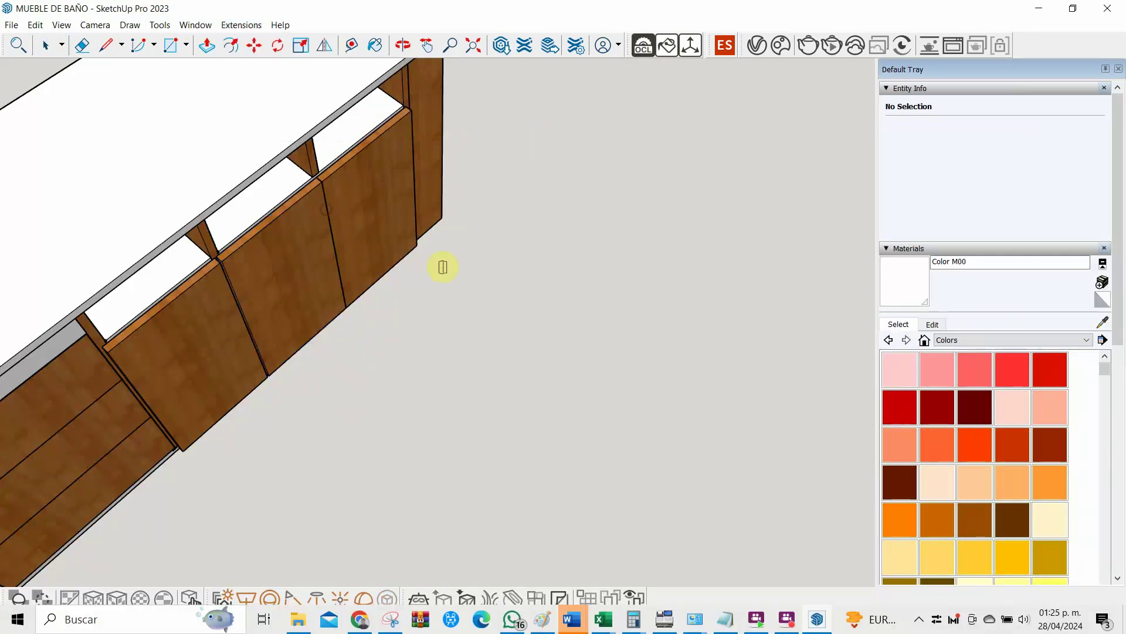
{"action": "left_click", "coordinate": [358, 239]}
{"action": "left_click", "coordinate": [241, 24]}
{"action": "mouse_move", "coordinate": [246, 116]}
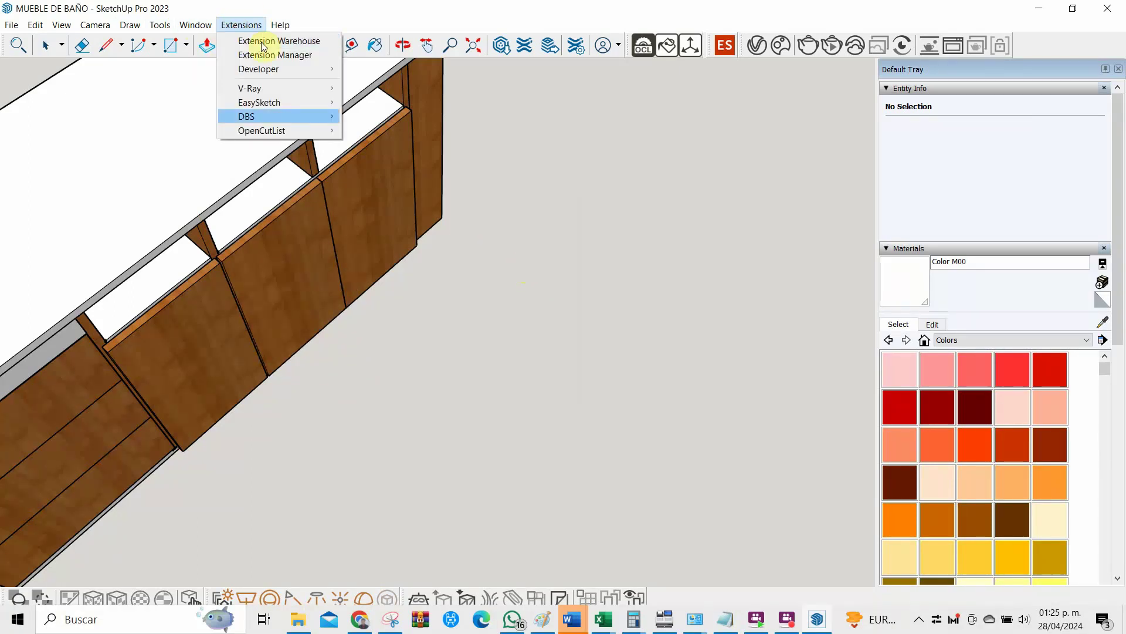
Open Joint configuration for the right-hand door and make its joint a hinge
{"action": "mouse_move", "coordinate": [407, 116]}
{"action": "left_click", "coordinate": [538, 150]}
{"action": "left_click", "coordinate": [393, 173]}
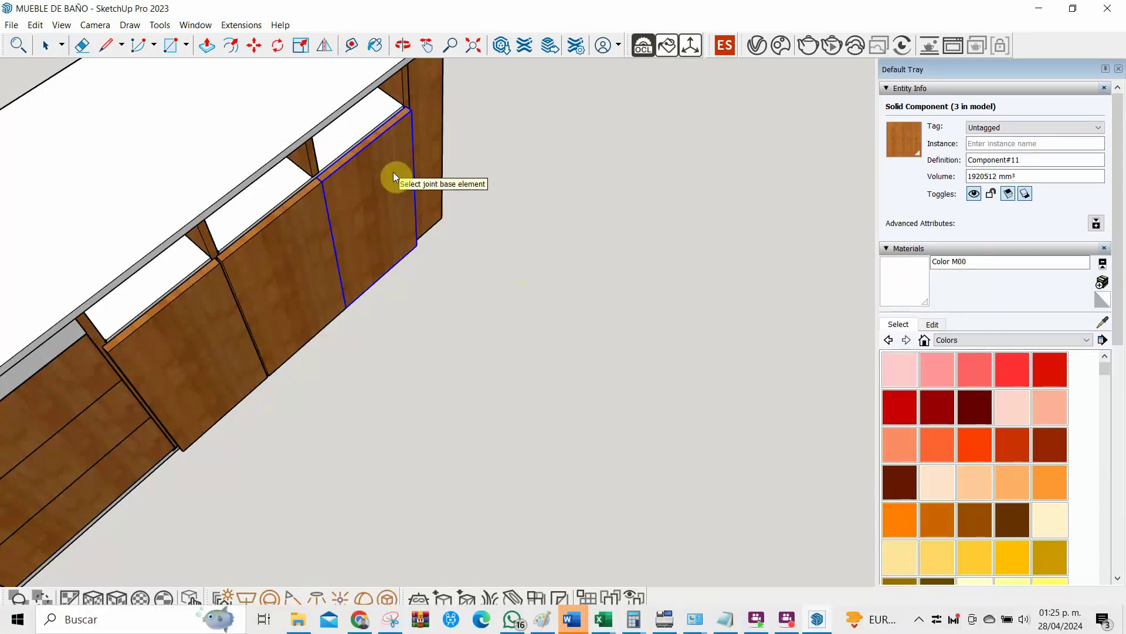
{"action": "left_click", "coordinate": [575, 175]}
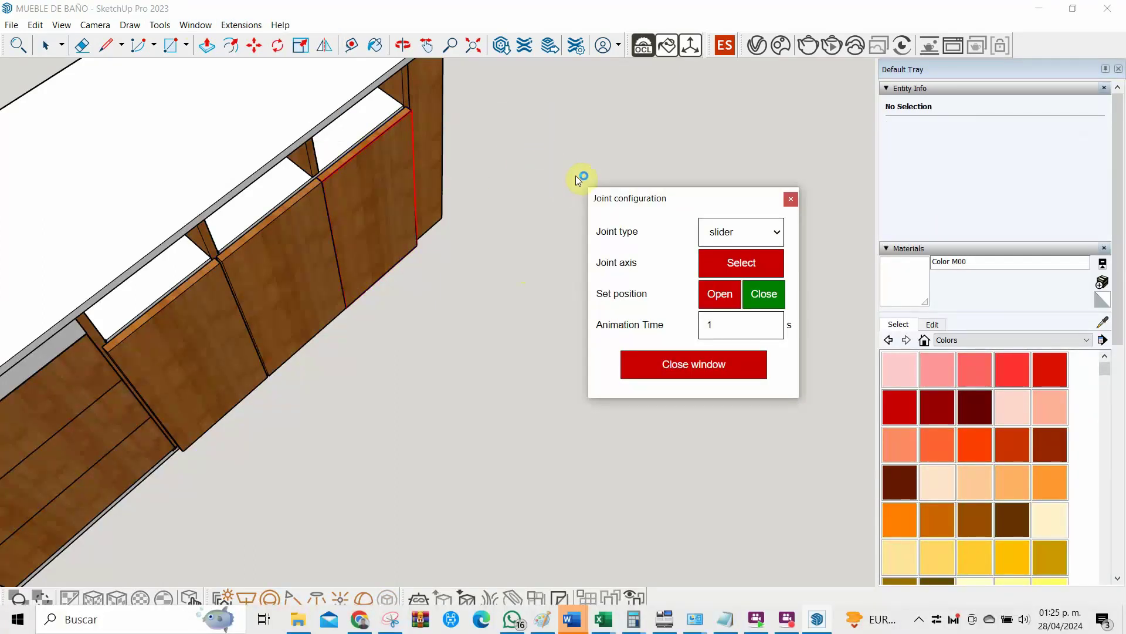
{"action": "left_click", "coordinate": [745, 231]}
{"action": "left_click", "coordinate": [748, 277]}
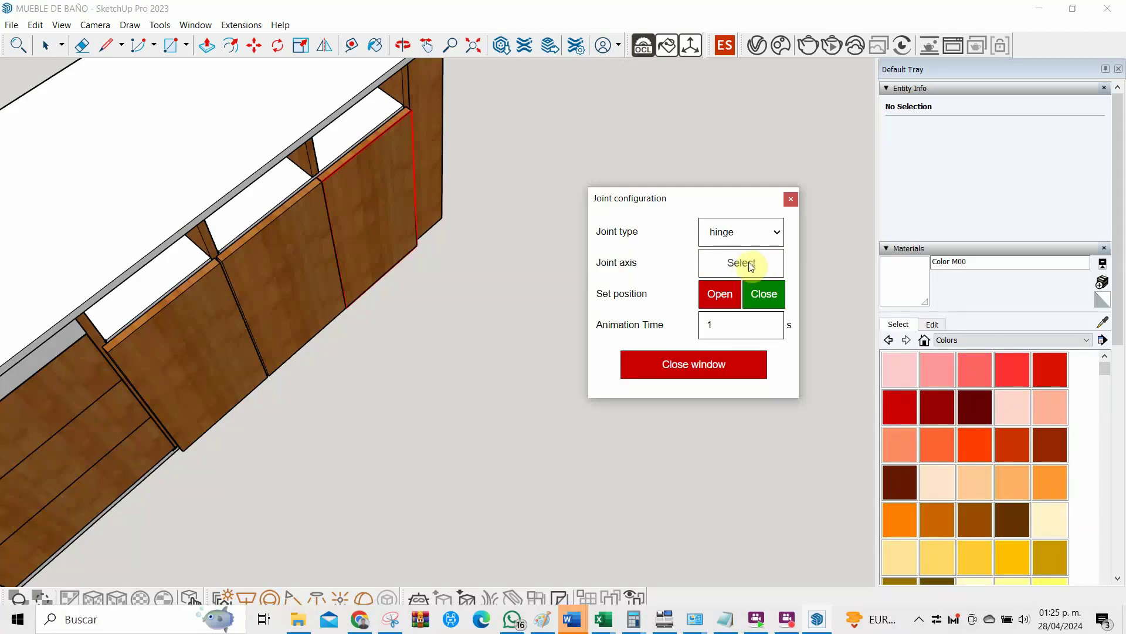
Set the door's side edge as the hinge axis, record its open position, and close the settings
{"action": "scroll", "coordinate": [420, 107], "scroll_direction": "up", "scroll_amount": 2}
{"action": "scroll", "coordinate": [420, 107], "scroll_direction": "up", "scroll_amount": 3}
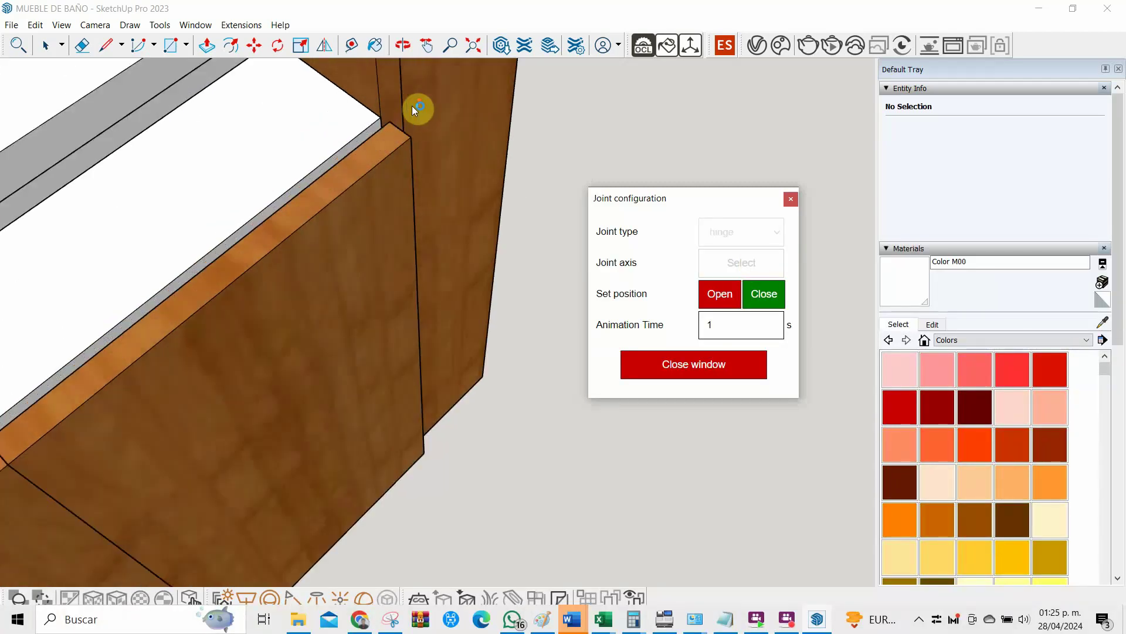
{"action": "scroll", "coordinate": [364, 150], "scroll_direction": "up", "scroll_amount": 2}
{"action": "middle_click_drag", "start_coordinate": [451, 150], "coordinate": [170, 211]}
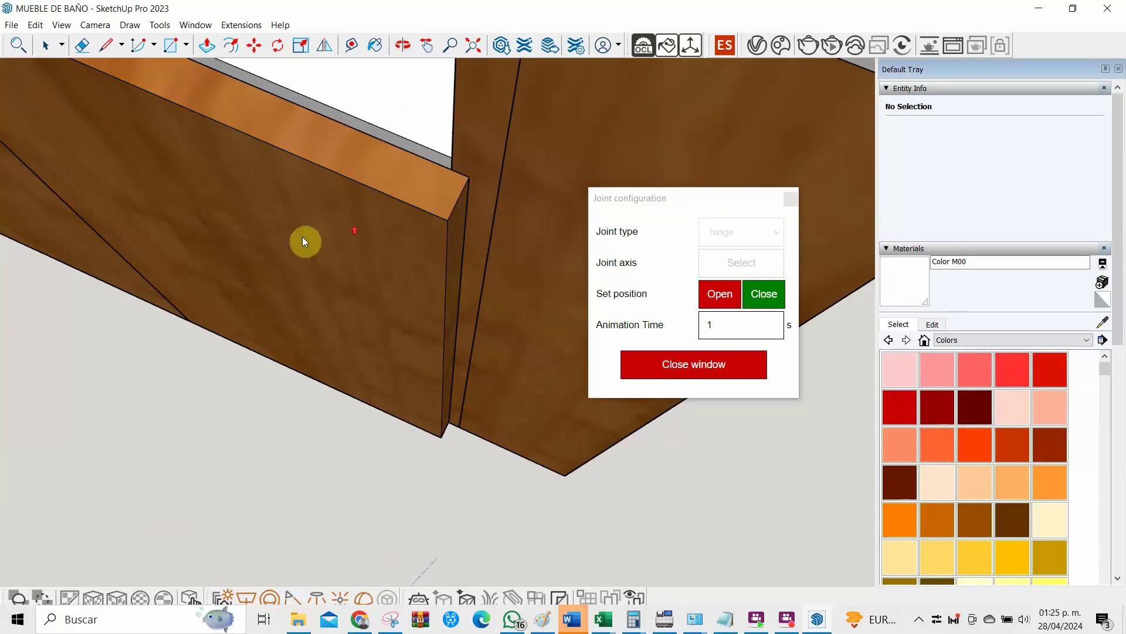
{"action": "middle_click_drag", "start_coordinate": [304, 241], "coordinate": [508, 218]}
{"action": "left_click", "coordinate": [480, 209]}
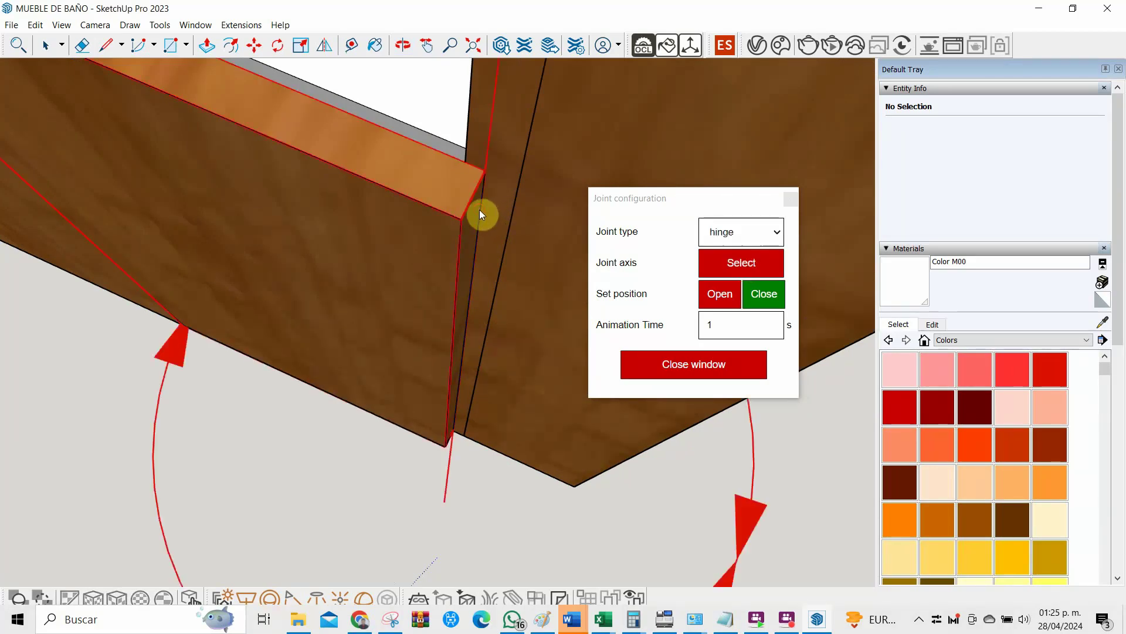
{"action": "mouse_move", "coordinate": [480, 209]}
{"action": "middle_mouse_down"}
{"action": "mouse_move", "coordinate": [410, 261]}
{"action": "mouse_move", "coordinate": [557, 169]}
{"action": "middle_mouse_up"}
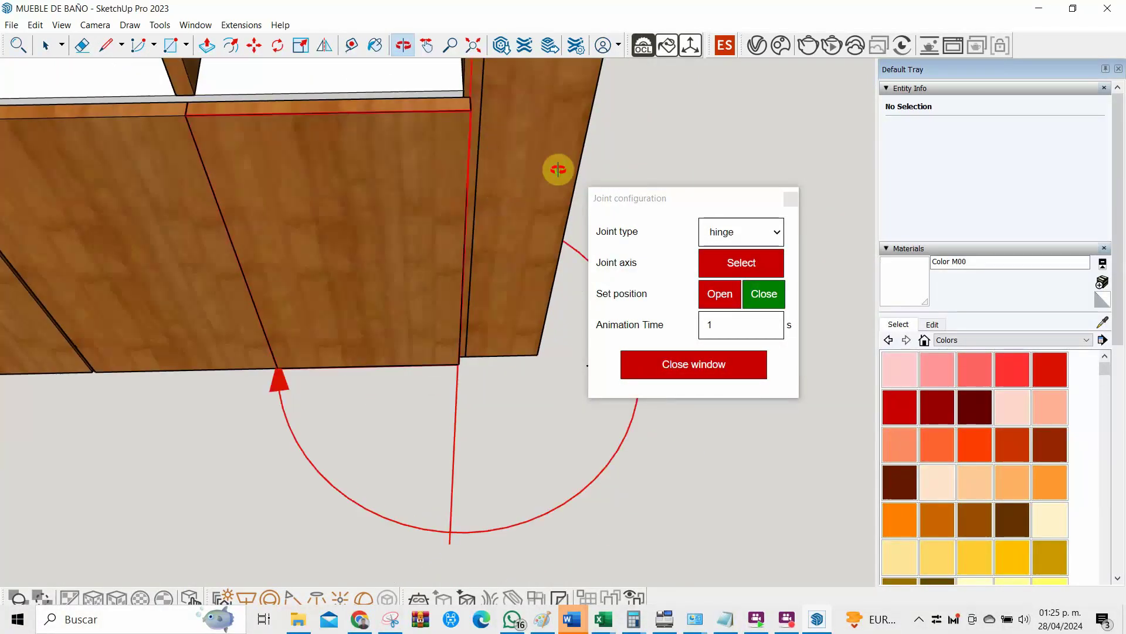
{"action": "left_click", "coordinate": [724, 294]}
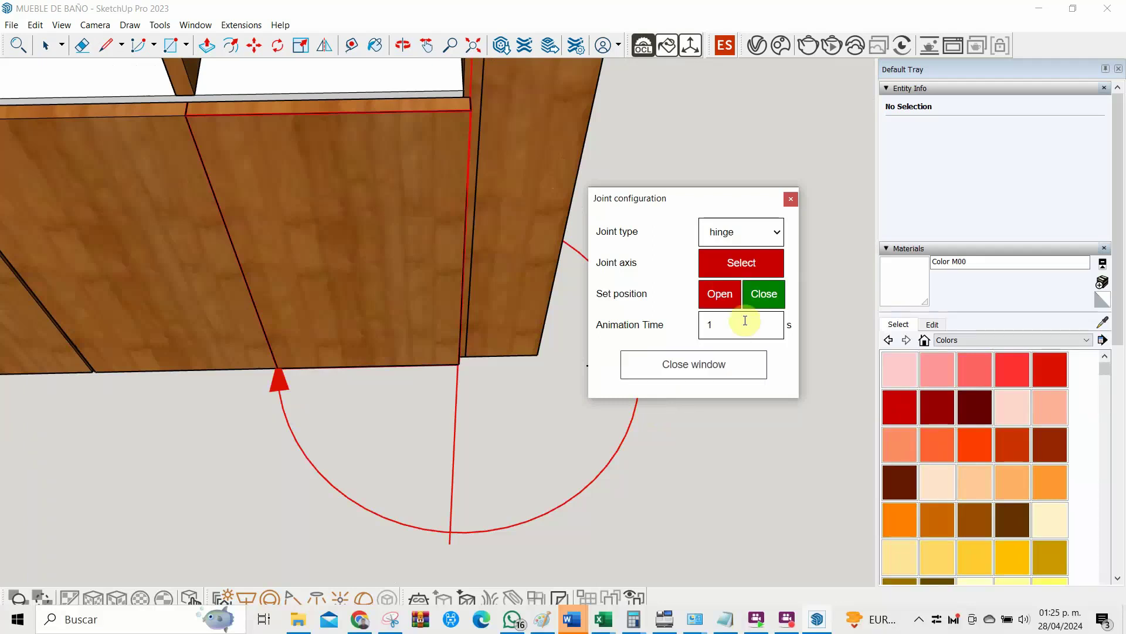
{"action": "left_click", "coordinate": [718, 368]}
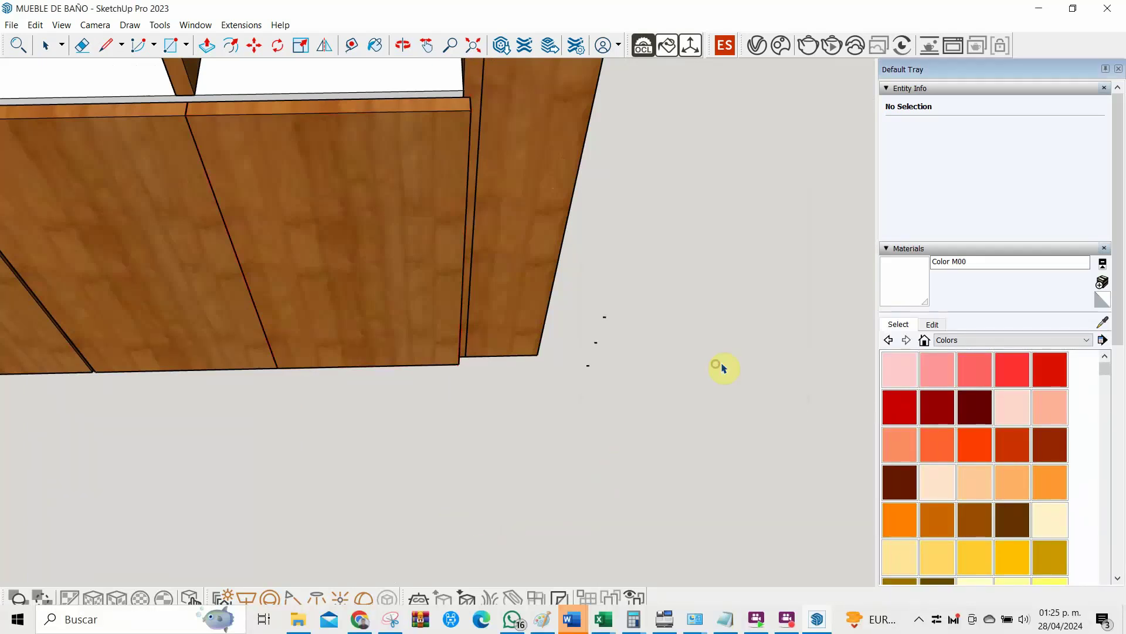
{"action": "left_click", "coordinate": [241, 25]}
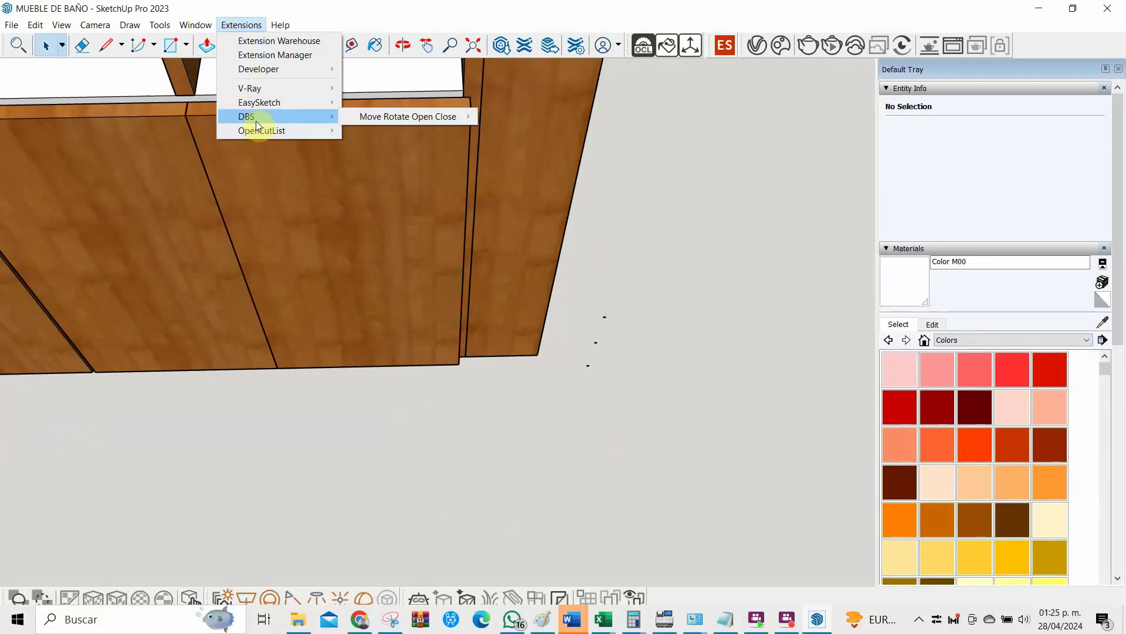
Swing the right-hand door open on its hinge with DBS Move joint
{"action": "mouse_move", "coordinate": [407, 117]}
{"action": "left_click", "coordinate": [505, 116]}
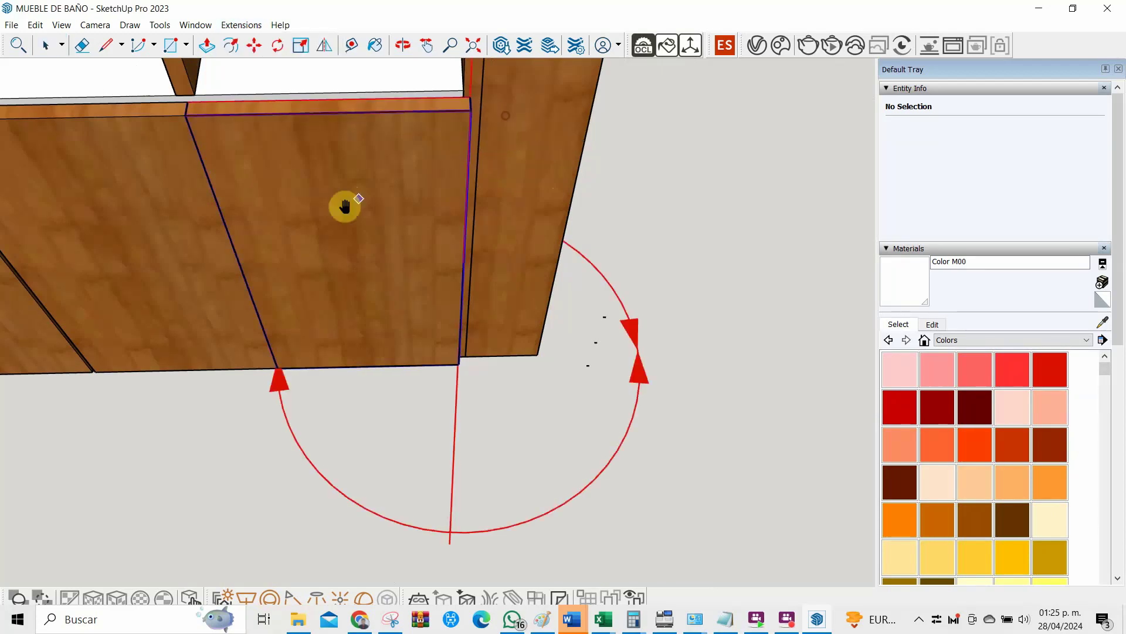
{"action": "mouse_move", "coordinate": [243, 202]}
{"action": "left_mouse_down"}
{"action": "mouse_move", "coordinate": [299, 253]}
{"action": "mouse_move", "coordinate": [464, 324]}
{"action": "left_mouse_up"}
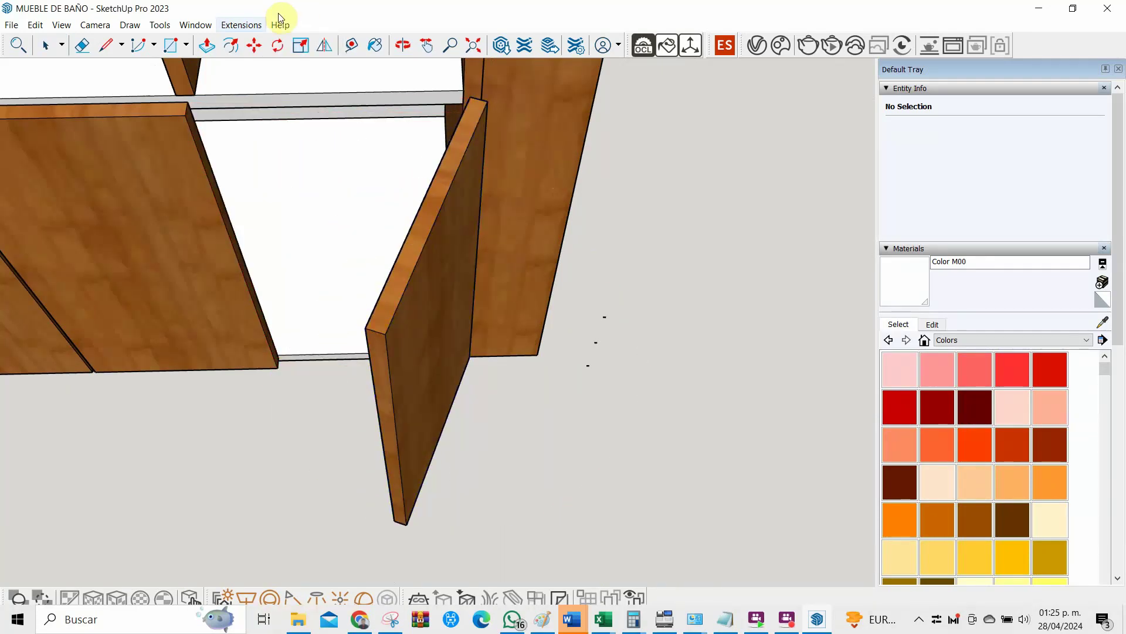
{"action": "left_click", "coordinate": [241, 25]}
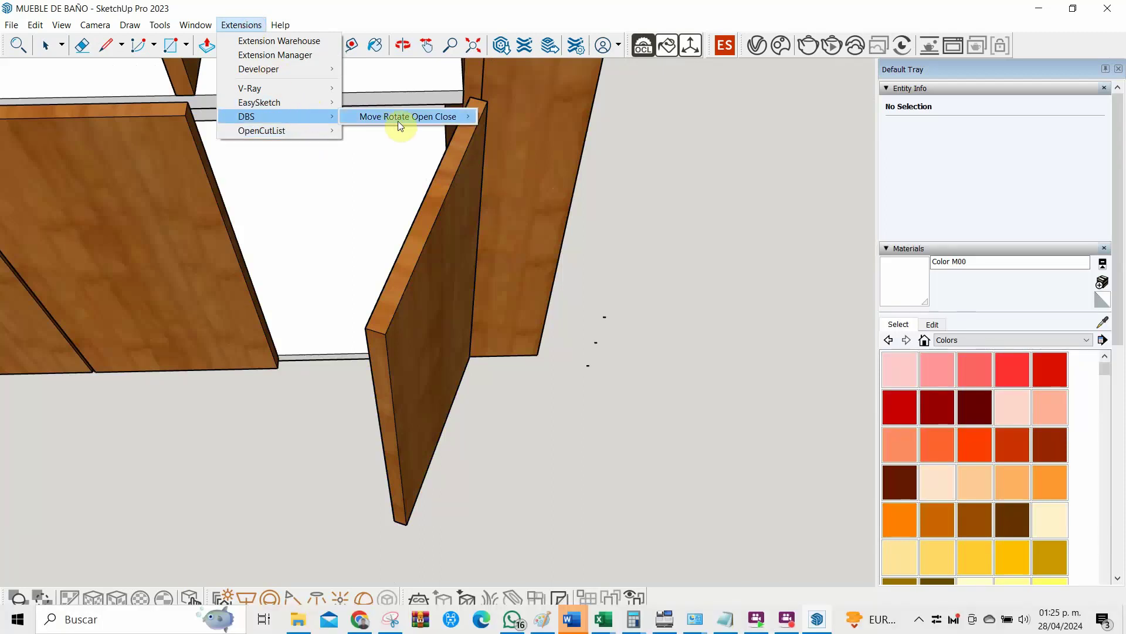
Check the open door's joint settings in Joint configuration, then close them
{"action": "mouse_move", "coordinate": [407, 116]}
{"action": "left_click", "coordinate": [536, 144]}
{"action": "left_click", "coordinate": [468, 230]}
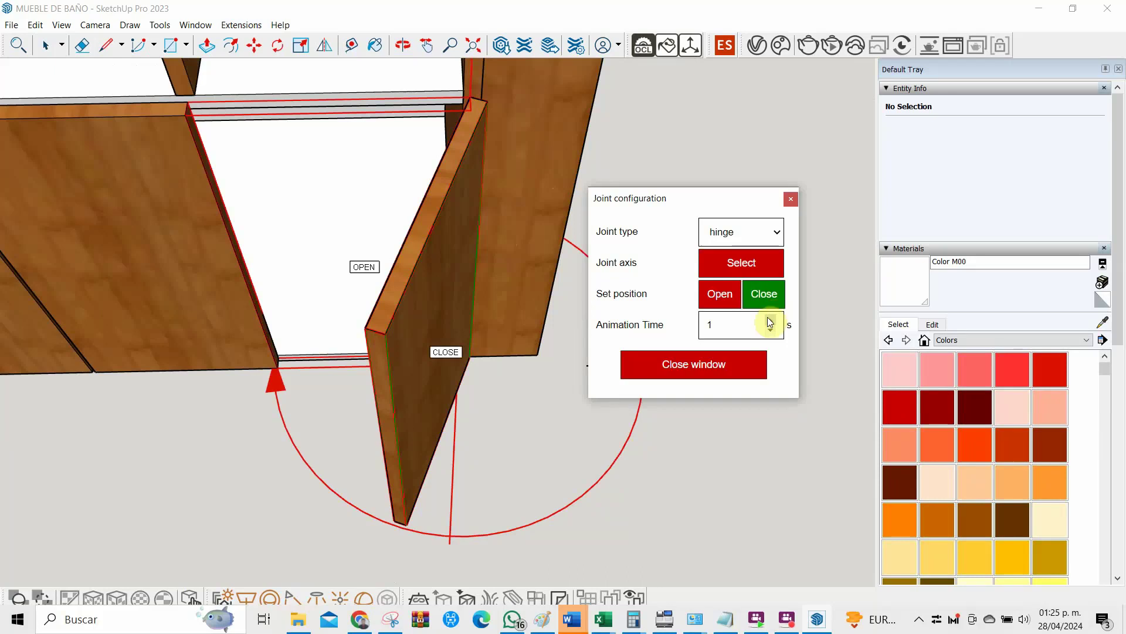
{"action": "left_click", "coordinate": [715, 366]}
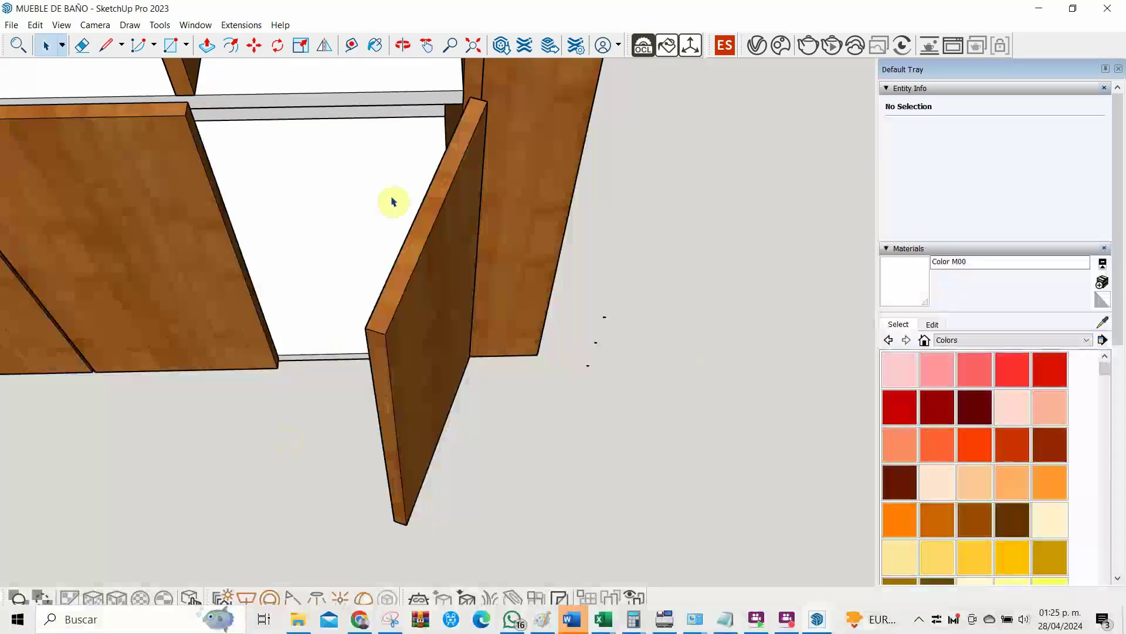
{"action": "left_click", "coordinate": [241, 26]}
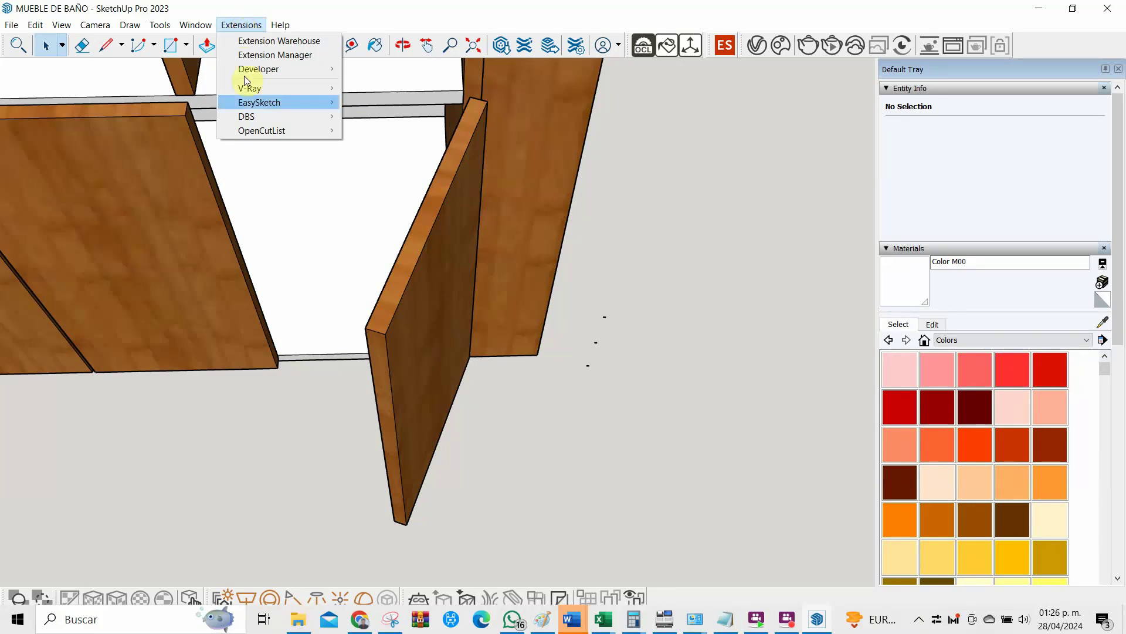
{"action": "mouse_move", "coordinate": [407, 116]}
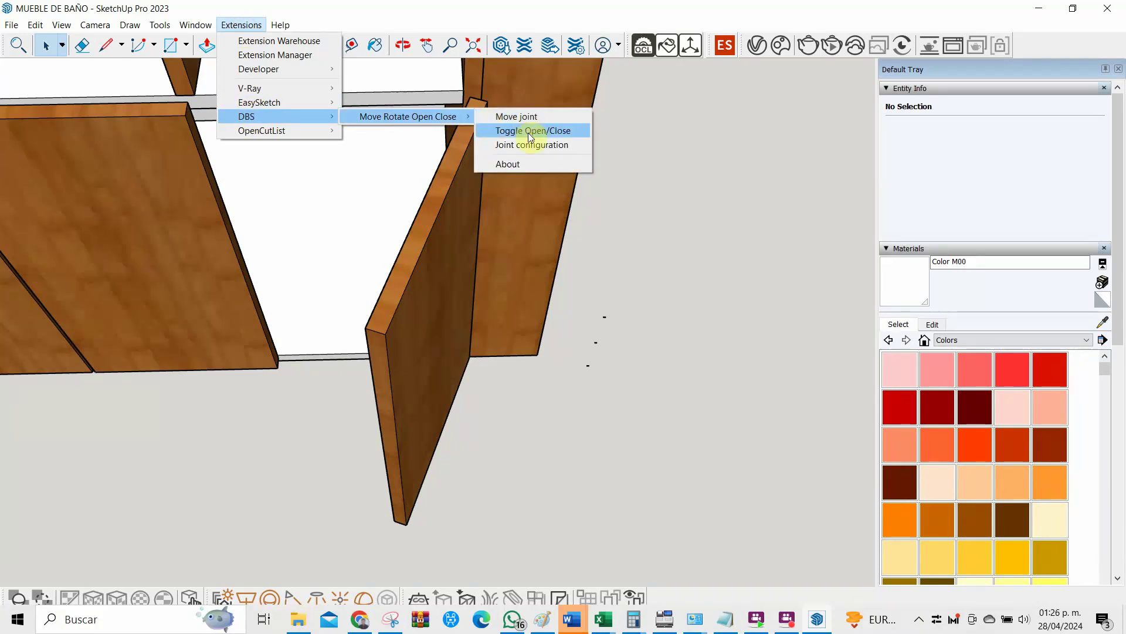
{"action": "left_click", "coordinate": [530, 134]}
Toggle the open door shut, then swing the right and left doors open
{"action": "left_click", "coordinate": [460, 239]}
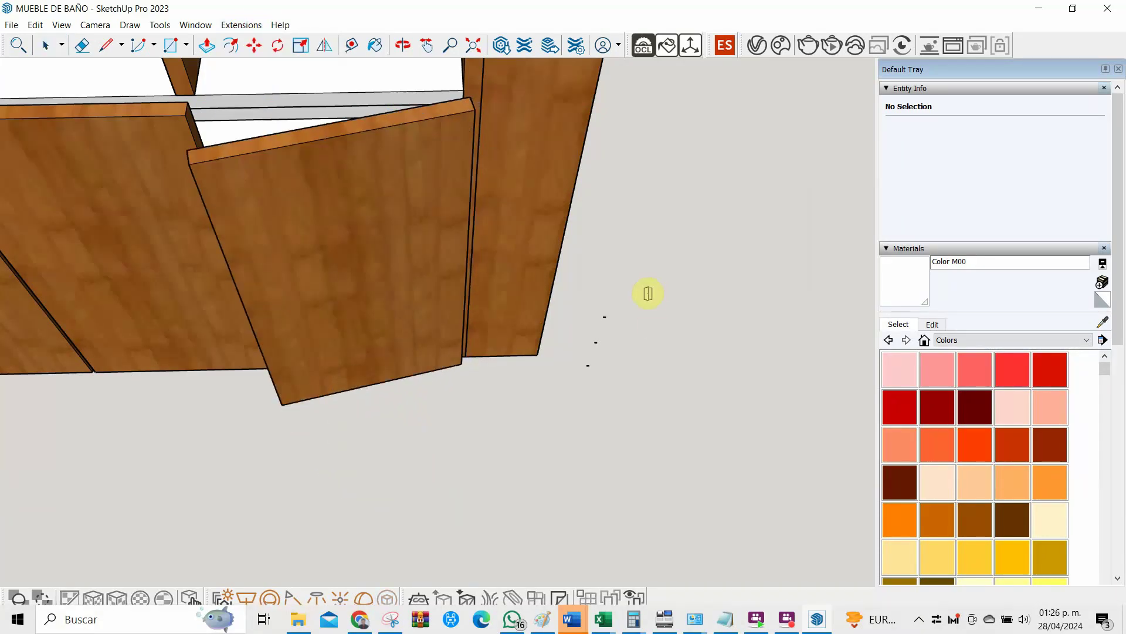
{"action": "middle_click_drag", "start_coordinate": [480, 284], "coordinate": [325, 222]}
{"action": "left_click", "coordinate": [324, 221]}
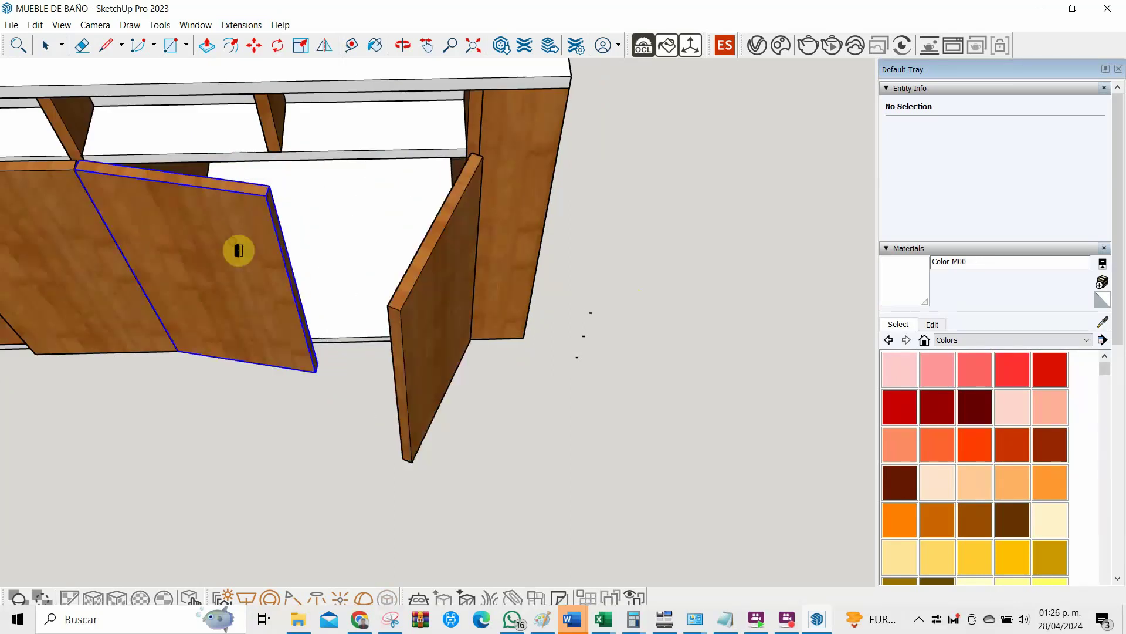
{"action": "middle_click_drag", "start_coordinate": [239, 250], "coordinate": [354, 282]}
{"action": "left_click", "coordinate": [181, 246]}
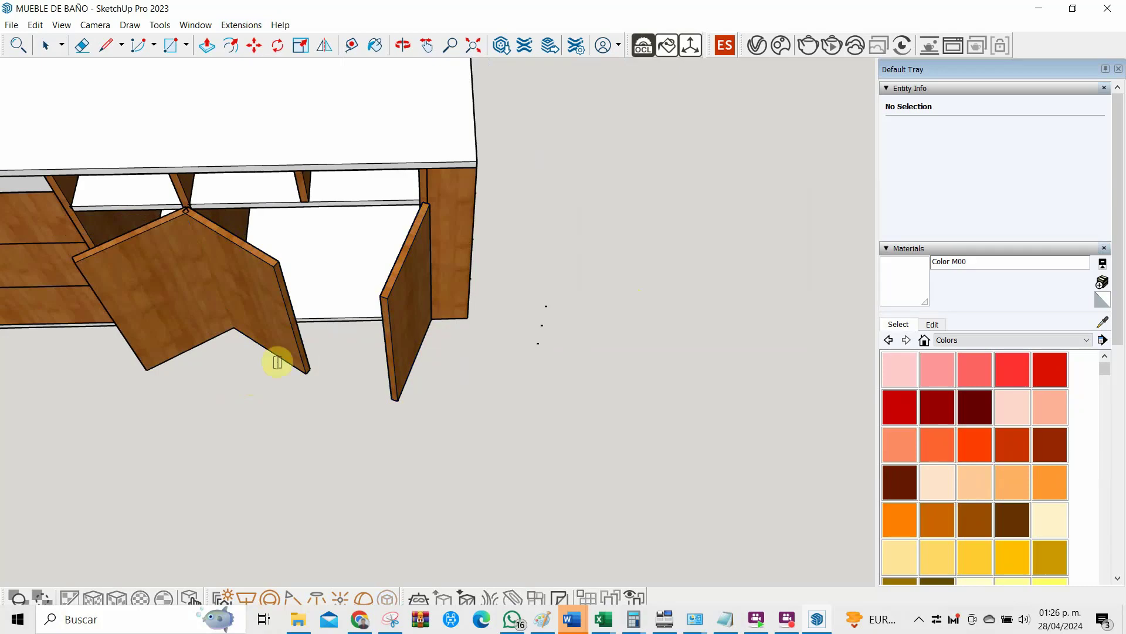
{"action": "scroll", "coordinate": [277, 360], "scroll_direction": "down", "scroll_amount": 3}
{"action": "middle_click_drag", "start_coordinate": [264, 340], "coordinate": [37, 322]}
{"action": "scroll", "coordinate": [339, 224], "scroll_direction": "up", "scroll_amount": 3}
{"action": "scroll", "coordinate": [339, 223], "scroll_direction": "up", "scroll_amount": 1}
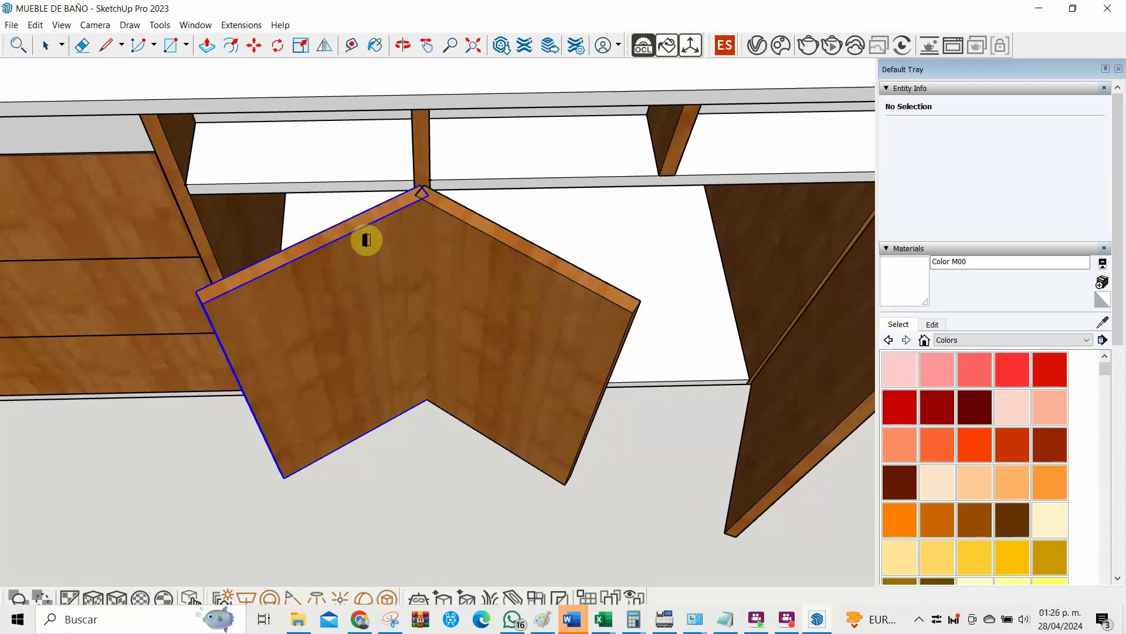
Swing the left door closed, then the middle door closed
{"action": "left_click", "coordinate": [367, 240]}
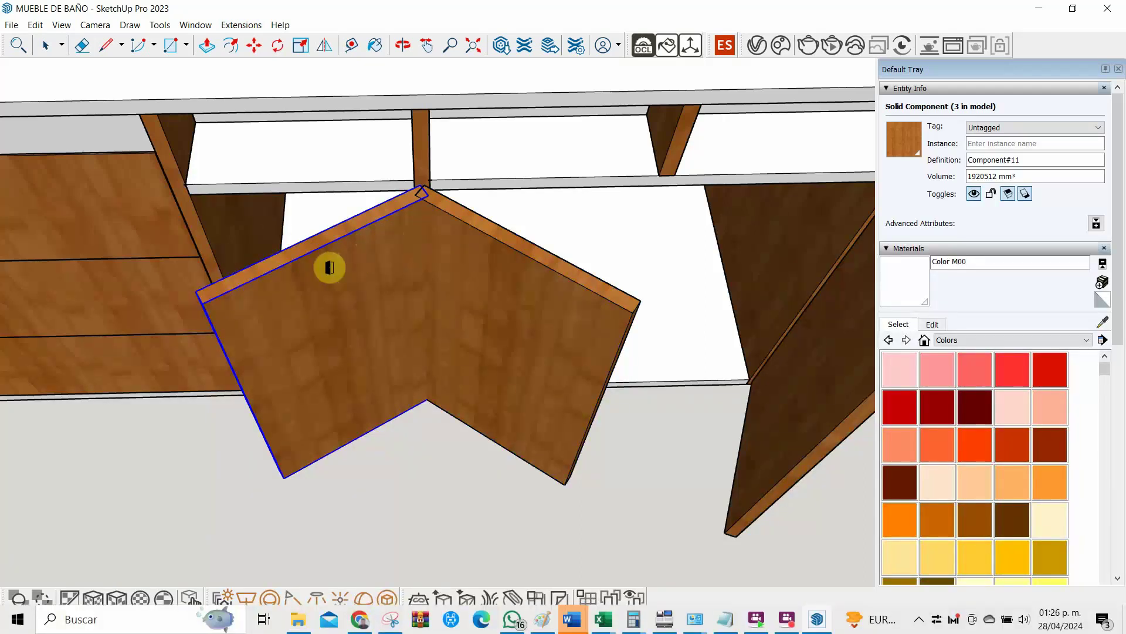
{"action": "left_click", "coordinate": [328, 267]}
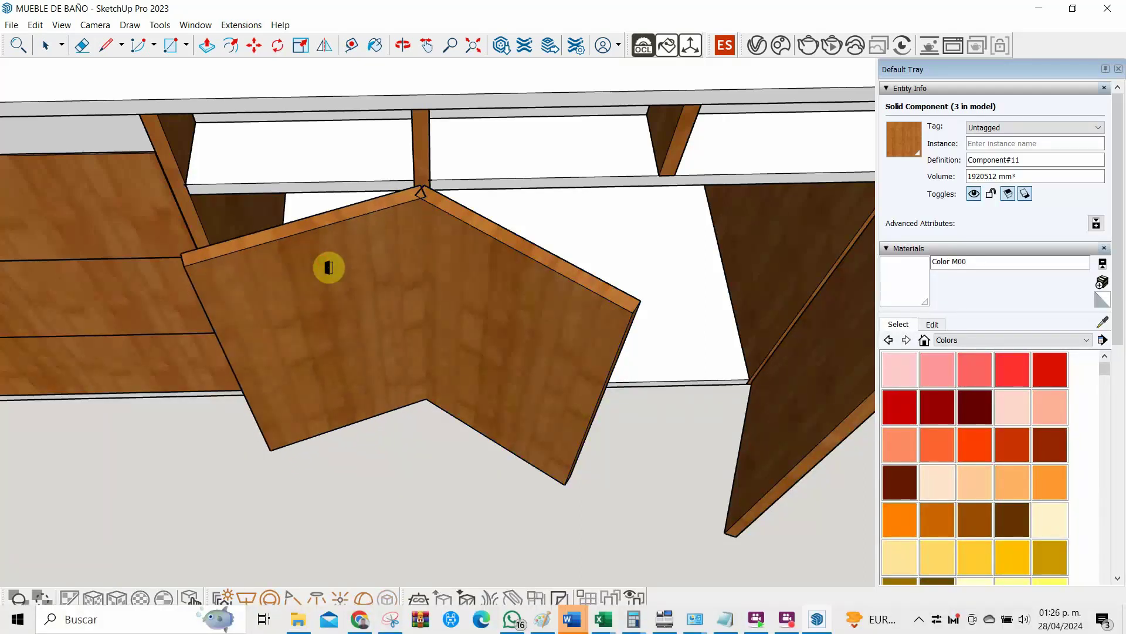
{"action": "left_click", "coordinate": [294, 142]}
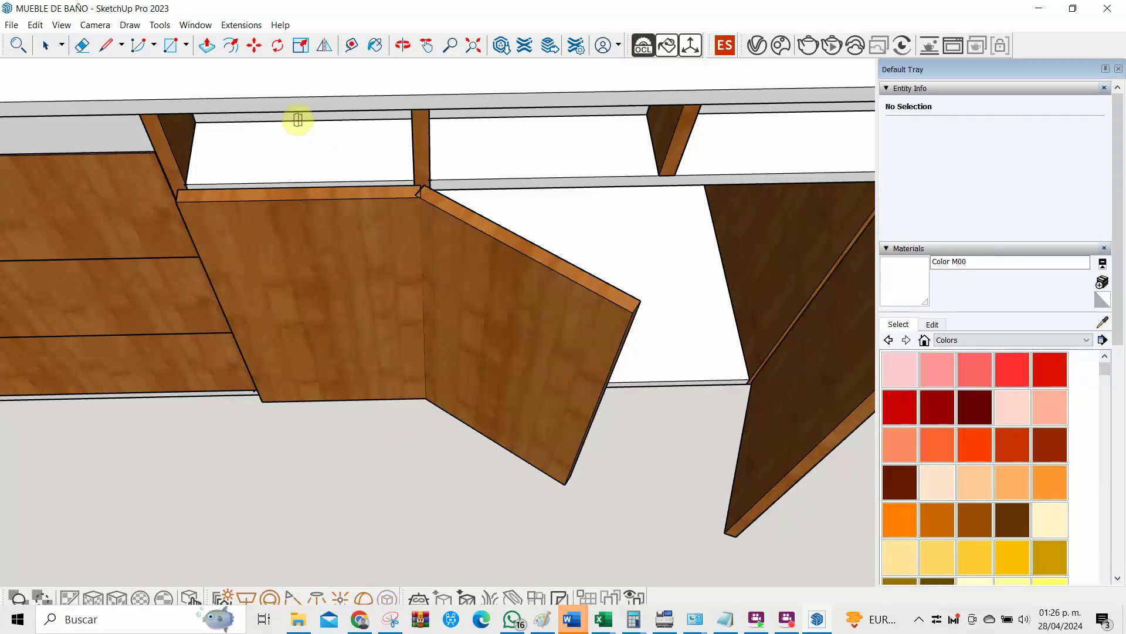
{"action": "scroll", "coordinate": [416, 211], "scroll_direction": "up", "scroll_amount": 2}
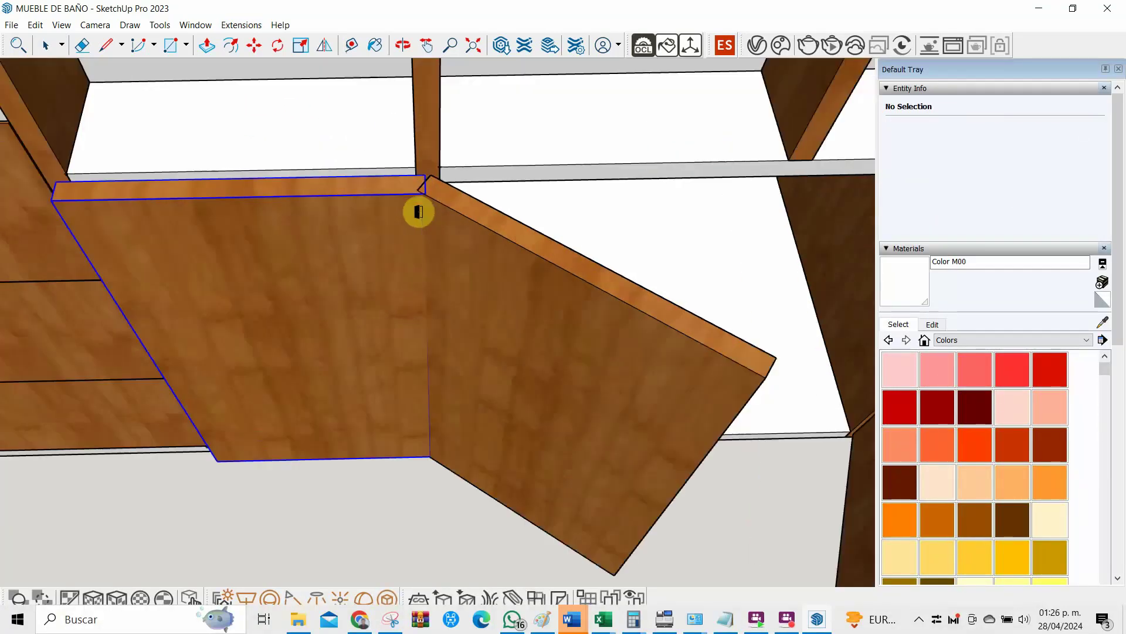
{"action": "scroll", "coordinate": [418, 211], "scroll_direction": "up", "scroll_amount": 2}
{"action": "left_click", "coordinate": [419, 211]}
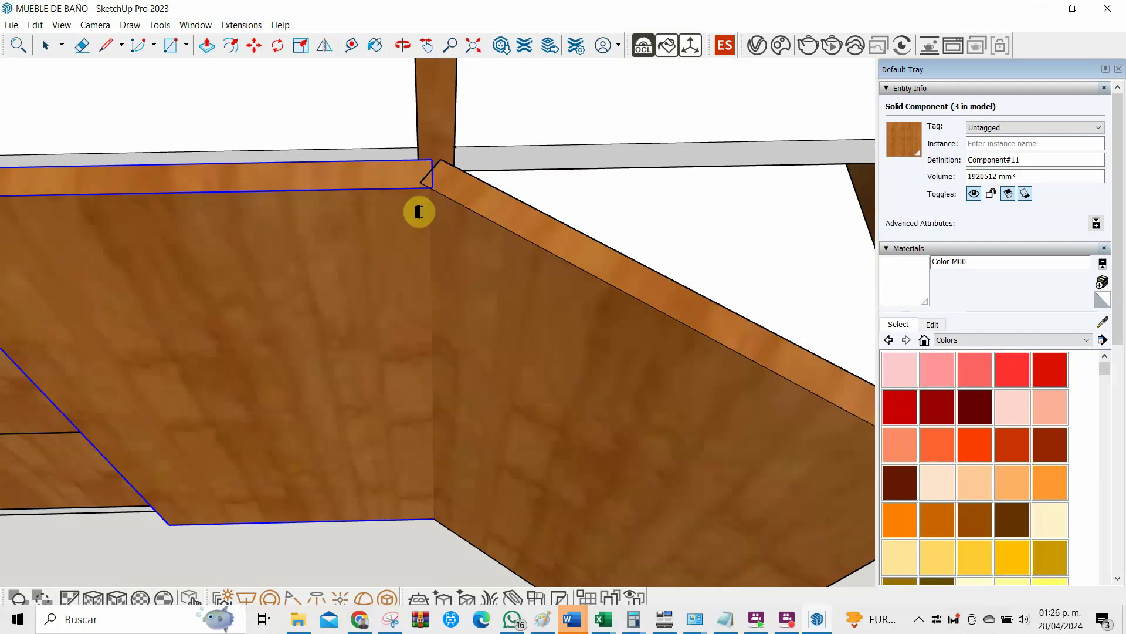
{"action": "scroll", "coordinate": [418, 211], "scroll_direction": "down", "scroll_amount": 2}
{"action": "scroll", "coordinate": [418, 211], "scroll_direction": "down", "scroll_amount": 2}
{"action": "scroll", "coordinate": [418, 211], "scroll_direction": "down", "scroll_amount": 2}
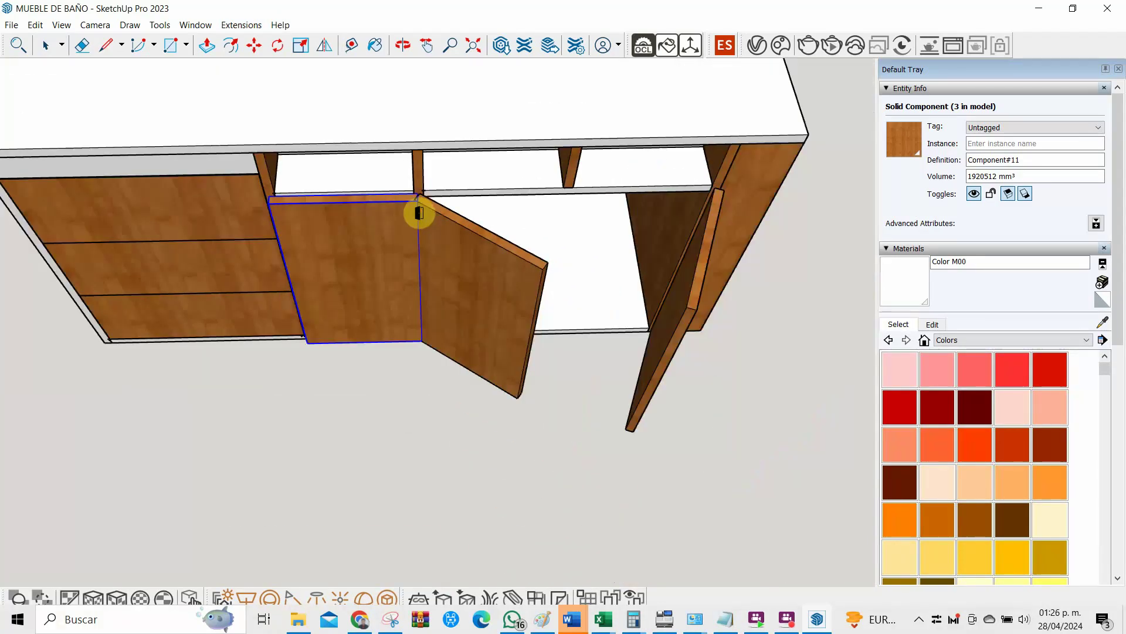
{"action": "left_click", "coordinate": [254, 76]}
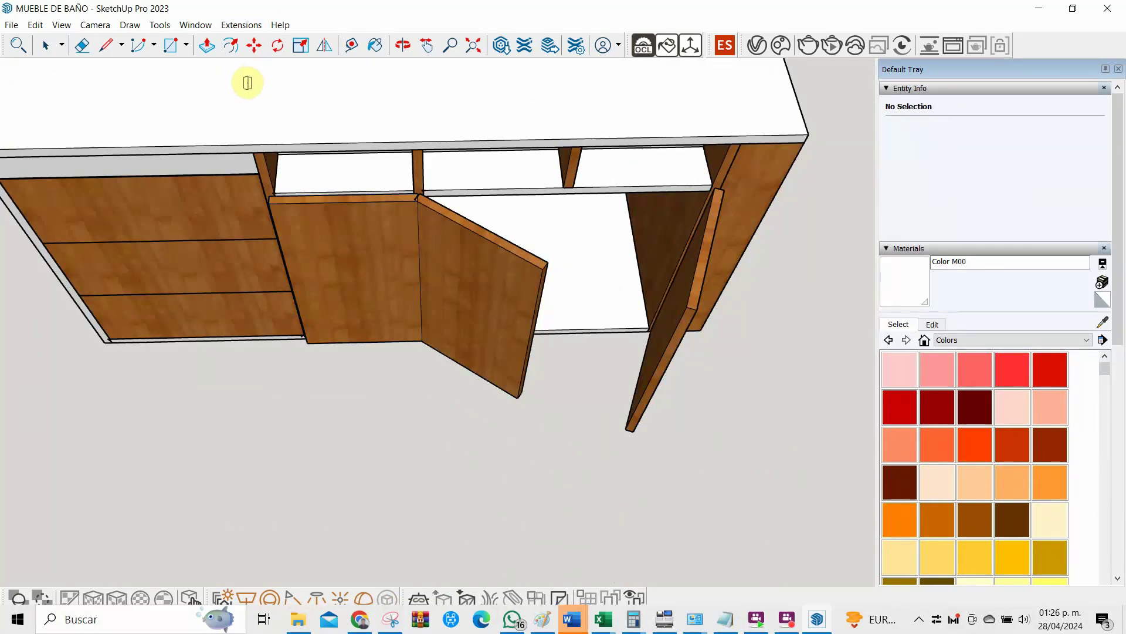
{"action": "left_click", "coordinate": [495, 270]}
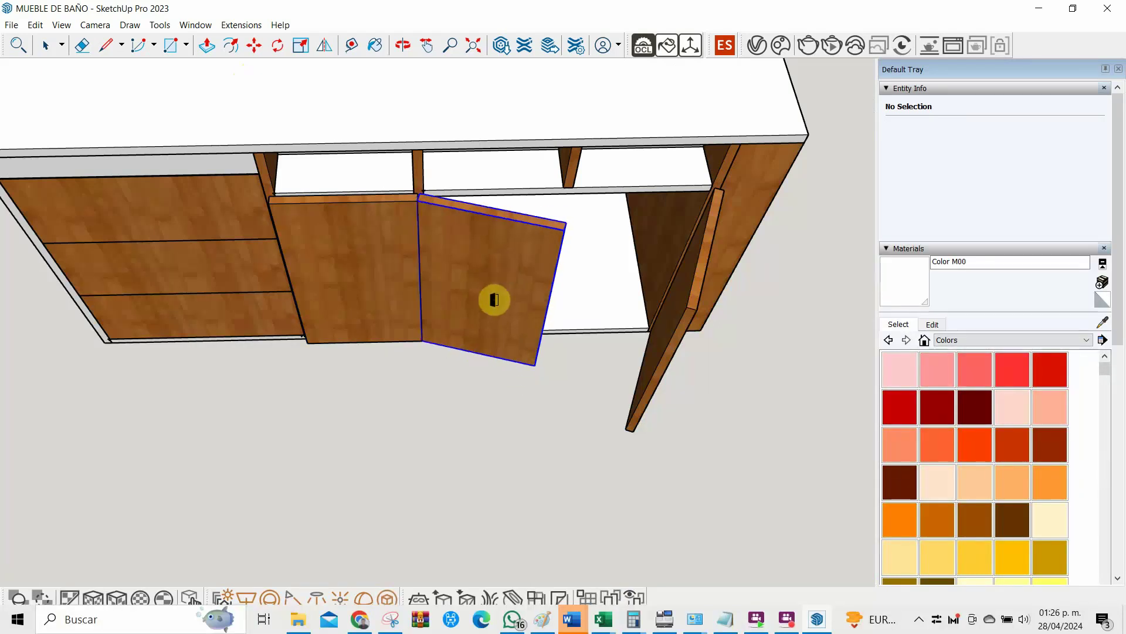
Close the right door, then open and shut the left door once more
{"action": "left_click", "coordinate": [703, 329]}
{"action": "scroll", "coordinate": [410, 194], "scroll_direction": "up", "scroll_amount": 3}
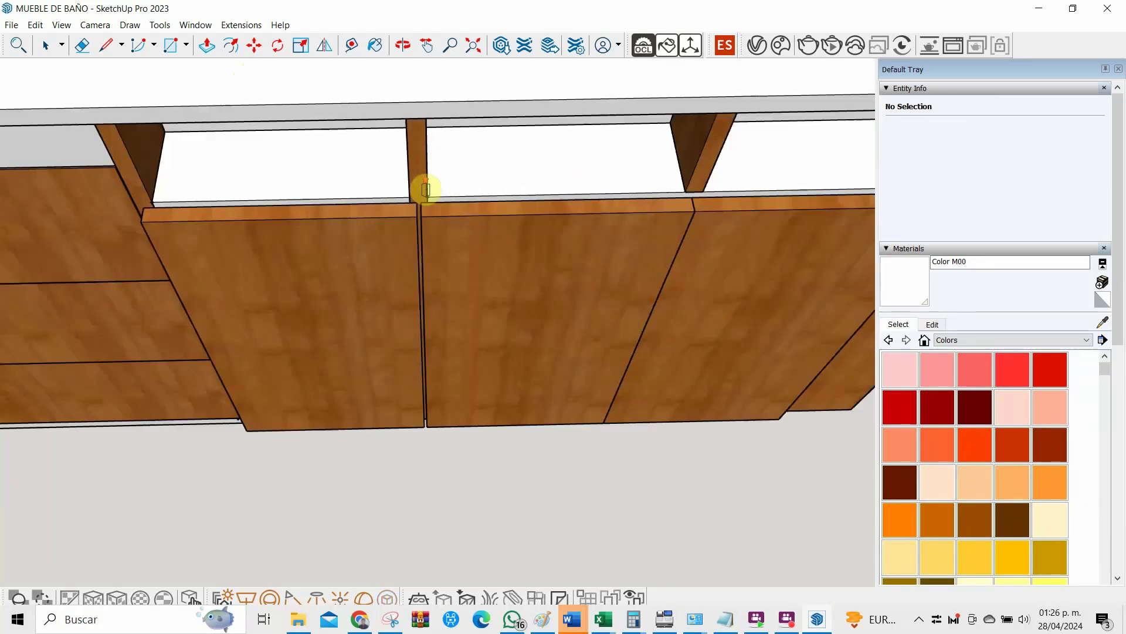
{"action": "scroll", "coordinate": [425, 186], "scroll_direction": "up", "scroll_amount": 2}
{"action": "scroll", "coordinate": [427, 189], "scroll_direction": "up", "scroll_amount": 2}
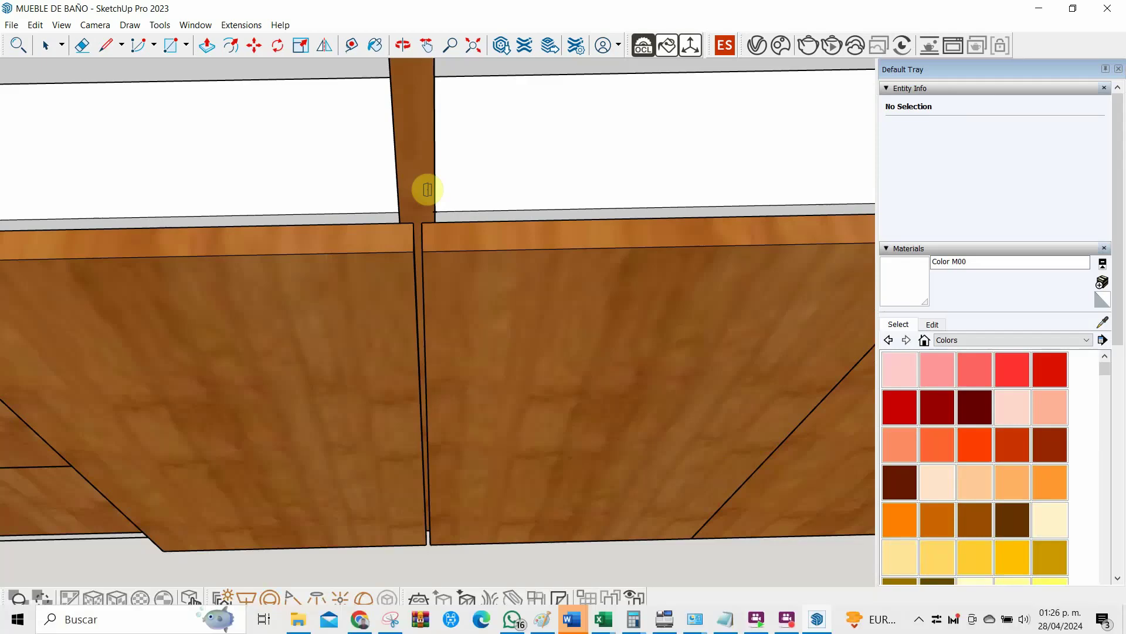
{"action": "scroll", "coordinate": [427, 189], "scroll_direction": "down", "scroll_amount": 2}
{"action": "scroll", "coordinate": [427, 188], "scroll_direction": "down", "scroll_amount": 2}
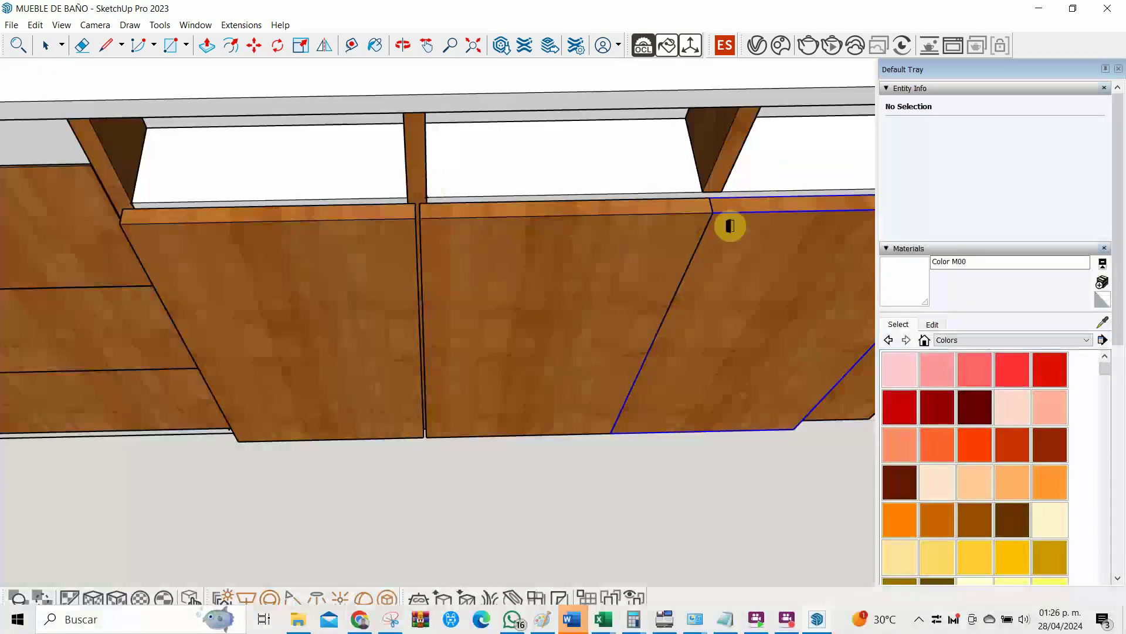
{"action": "scroll", "coordinate": [729, 225], "scroll_direction": "up", "scroll_amount": 2}
{"action": "left_click", "coordinate": [729, 224]}
{"action": "scroll", "coordinate": [729, 225], "scroll_direction": "down", "scroll_amount": 1}
{"action": "scroll", "coordinate": [498, 221], "scroll_direction": "down", "scroll_amount": 1}
{"action": "scroll", "coordinate": [499, 214], "scroll_direction": "down", "scroll_amount": 2}
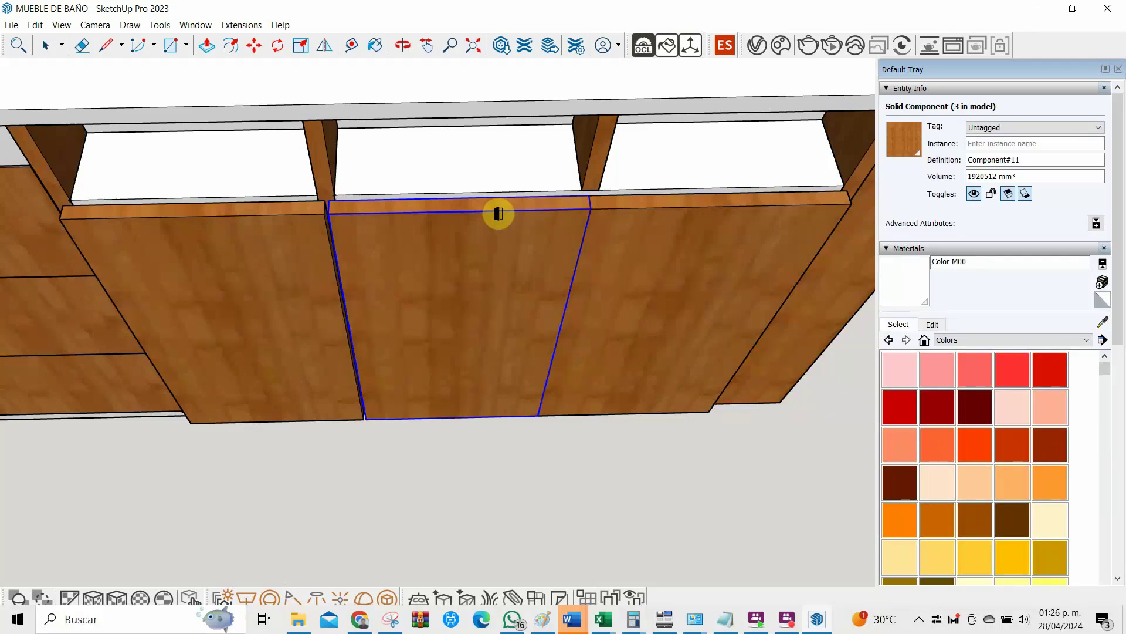
{"action": "left_click", "coordinate": [253, 218]}
{"action": "scroll", "coordinate": [253, 218], "scroll_direction": "up", "scroll_amount": 1}
{"action": "scroll", "coordinate": [234, 228], "scroll_direction": "up", "scroll_amount": 2}
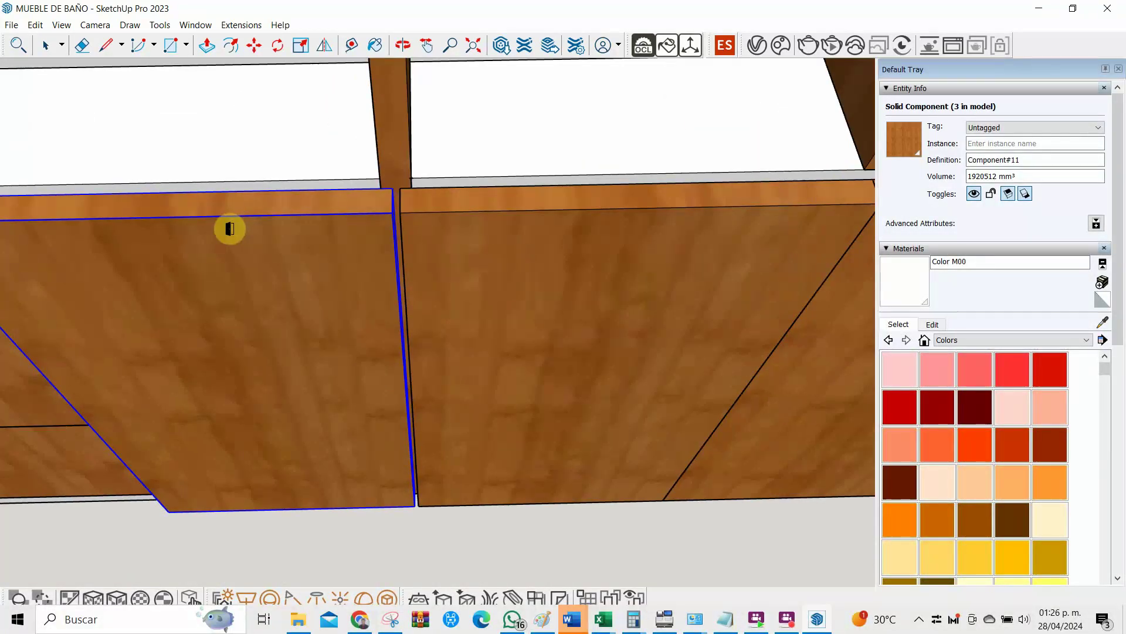
{"action": "left_click", "coordinate": [230, 228]}
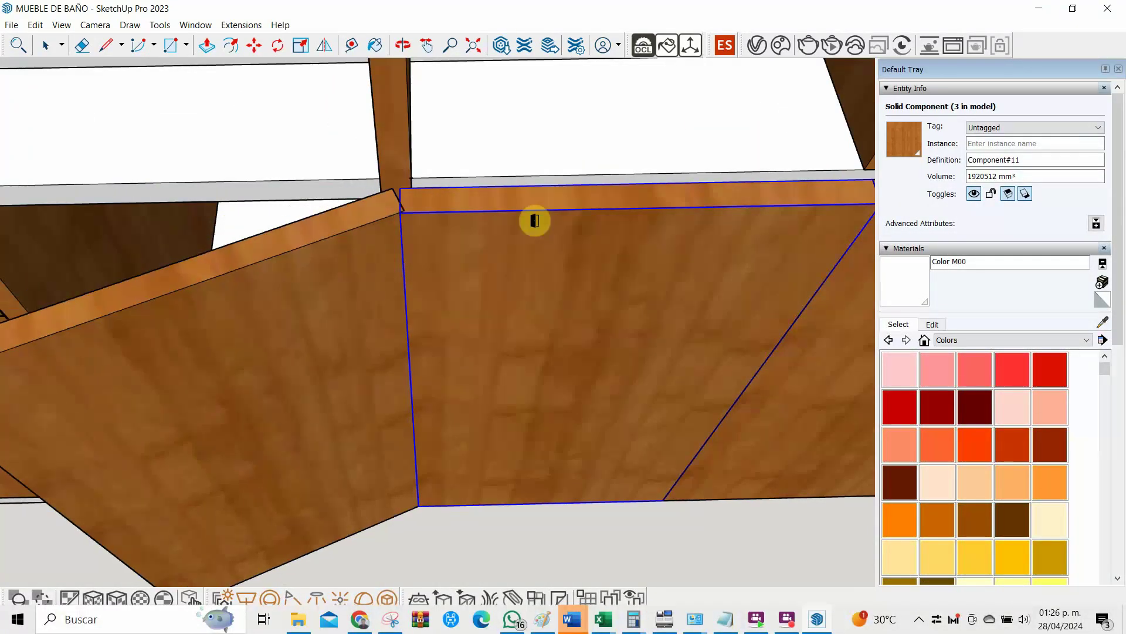
{"action": "scroll", "coordinate": [534, 220], "scroll_direction": "down", "scroll_amount": 2}
{"action": "left_click", "coordinate": [376, 310]}
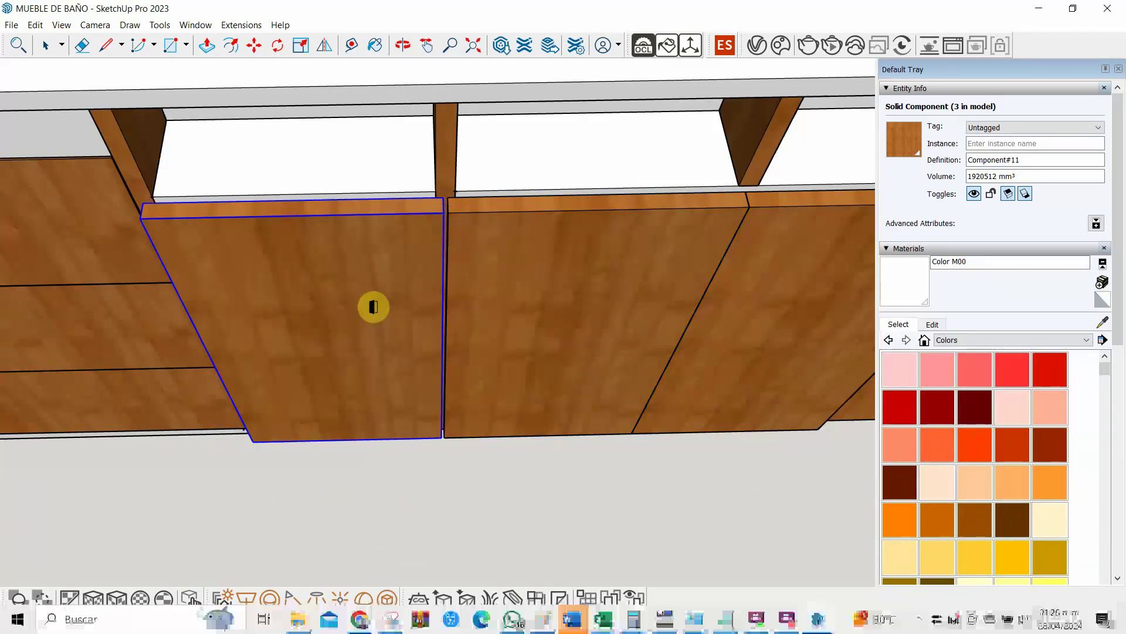
Re-pick the door's vertical side edge as its hinge axis in Joint configuration, then close it
{"action": "left_click", "coordinate": [240, 24]}
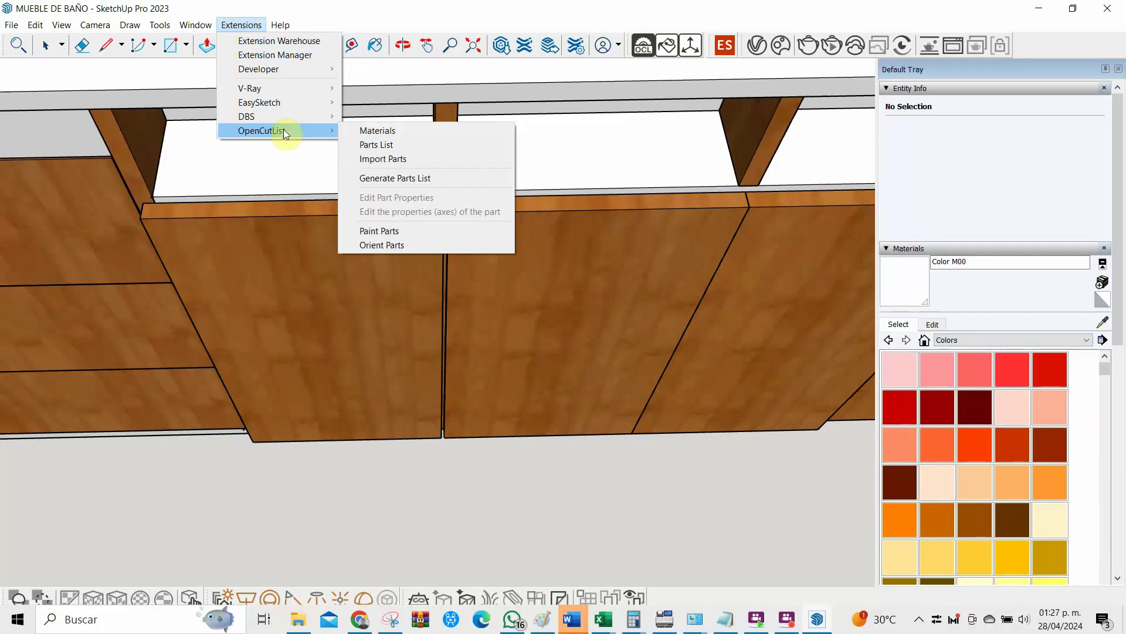
{"action": "mouse_move", "coordinate": [407, 116]}
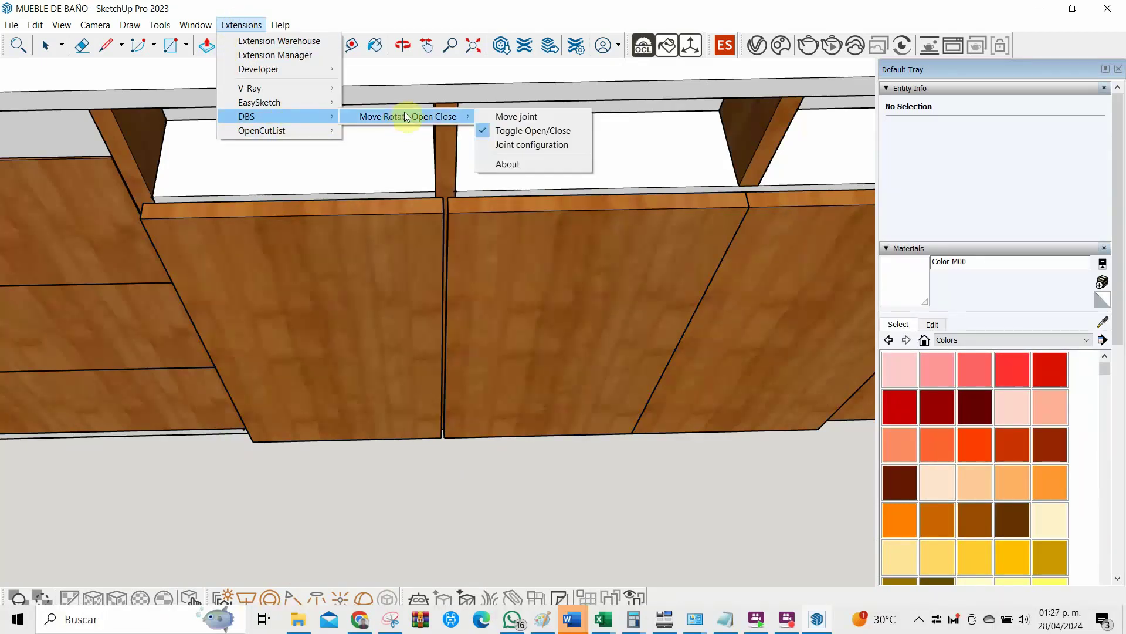
{"action": "left_click", "coordinate": [562, 143]}
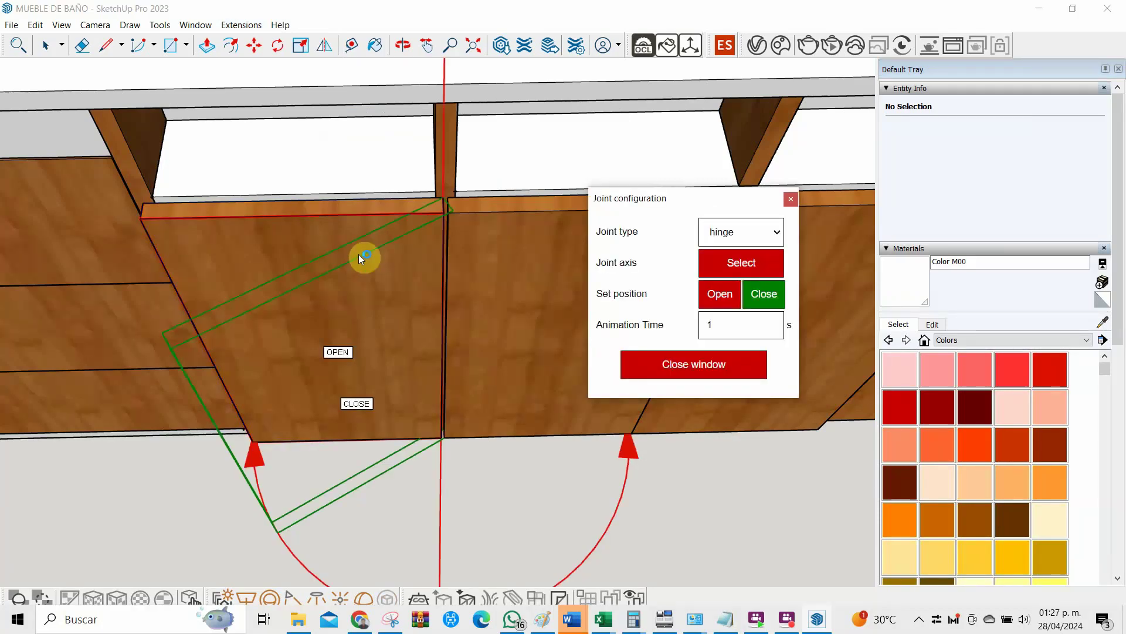
{"action": "left_click", "coordinate": [734, 262]}
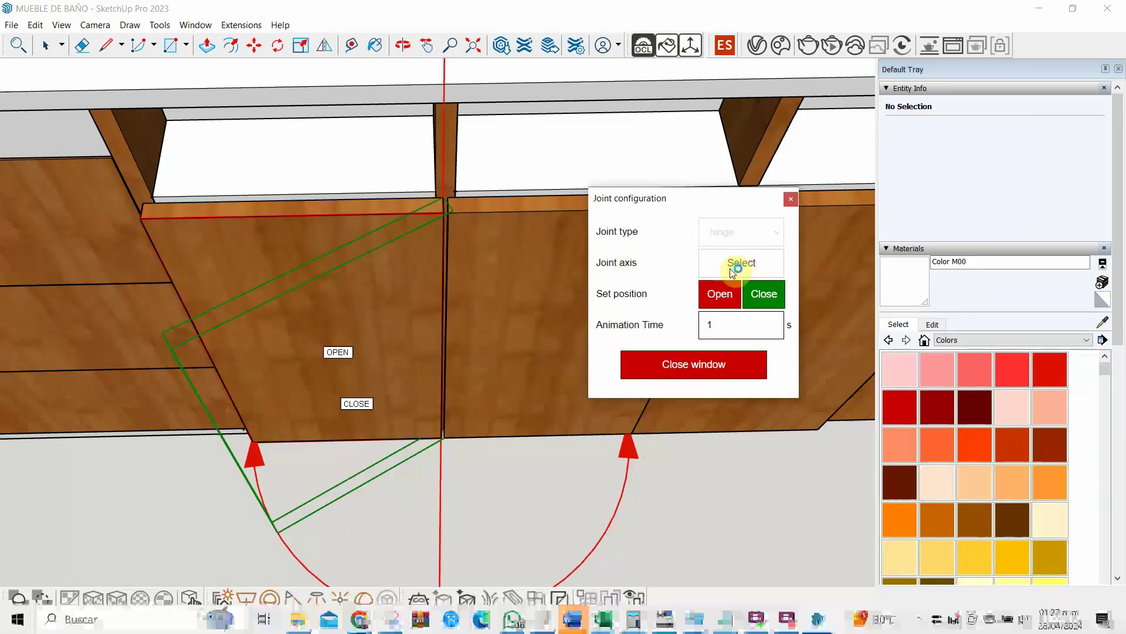
{"action": "scroll", "coordinate": [91, 248], "scroll_direction": "up", "scroll_amount": 3}
{"action": "scroll", "coordinate": [435, 203], "scroll_direction": "up", "scroll_amount": 5}
{"action": "scroll", "coordinate": [434, 203], "scroll_direction": "down", "scroll_amount": 3}
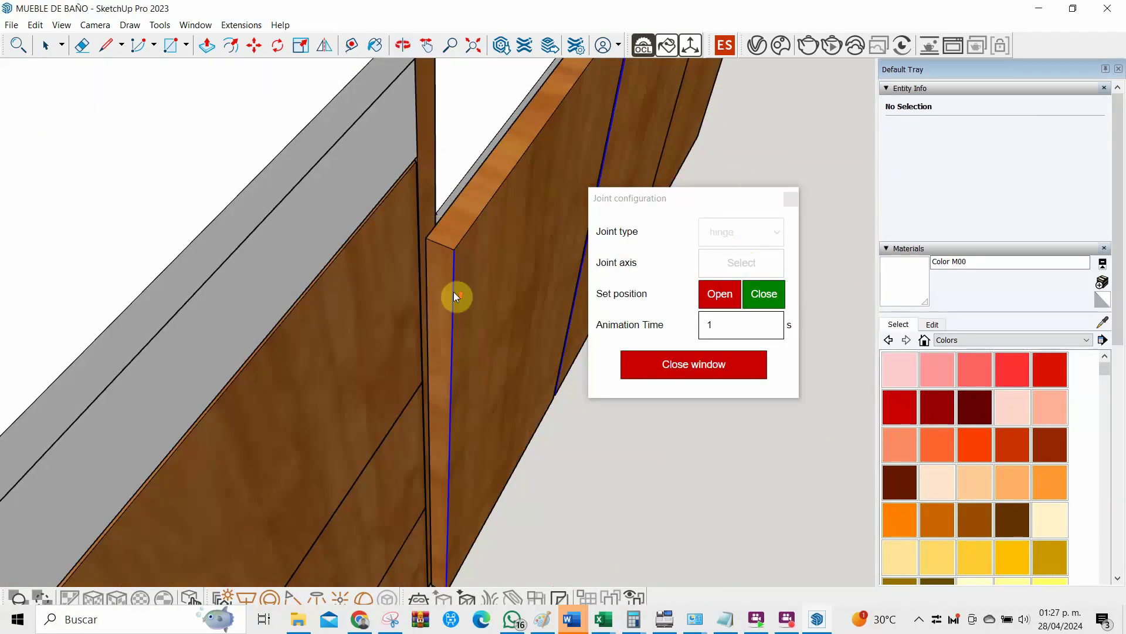
{"action": "scroll", "coordinate": [452, 291], "scroll_direction": "up", "scroll_amount": 1}
{"action": "left_click", "coordinate": [408, 244]}
{"action": "scroll", "coordinate": [407, 244], "scroll_direction": "down", "scroll_amount": 2}
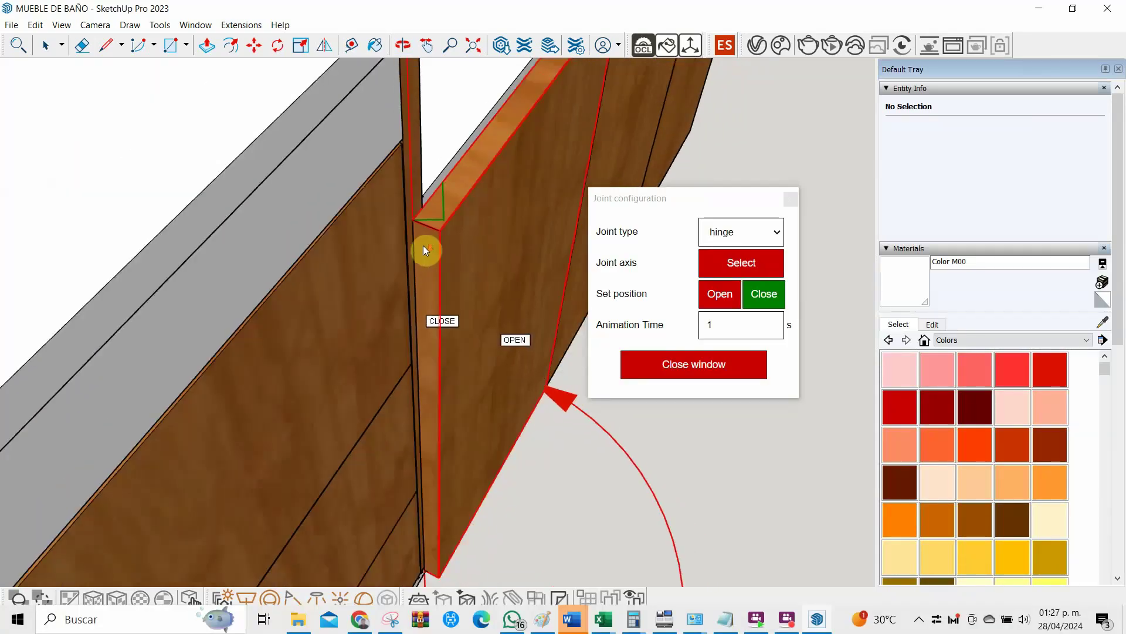
{"action": "scroll", "coordinate": [311, 262], "scroll_direction": "down", "scroll_amount": 1}
{"action": "scroll", "coordinate": [304, 262], "scroll_direction": "down", "scroll_amount": 1}
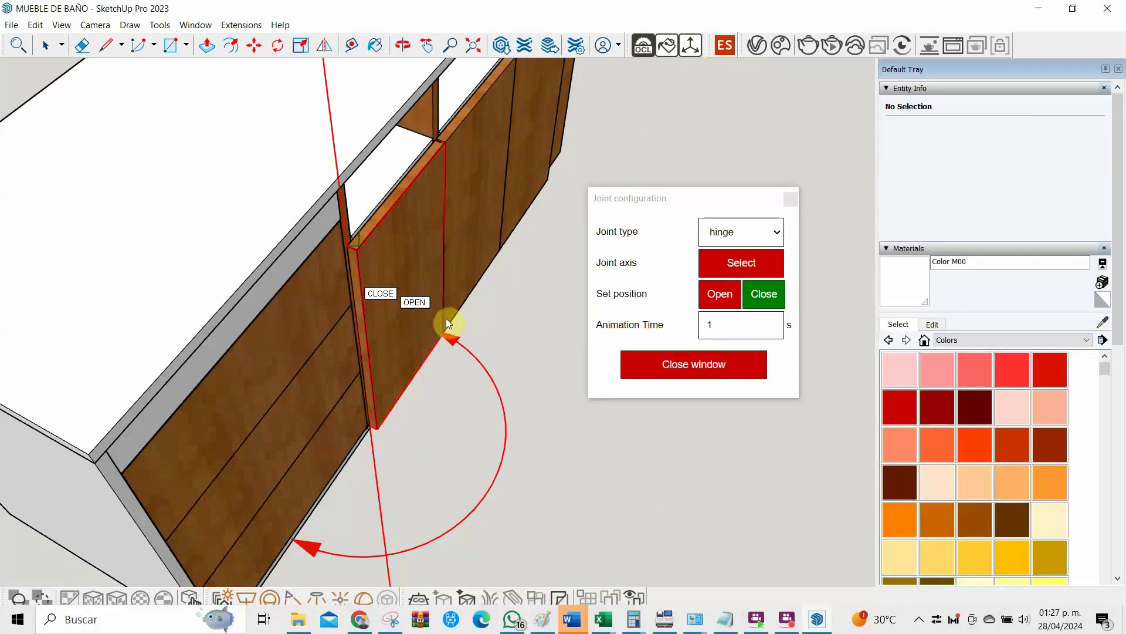
{"action": "left_click", "coordinate": [730, 357]}
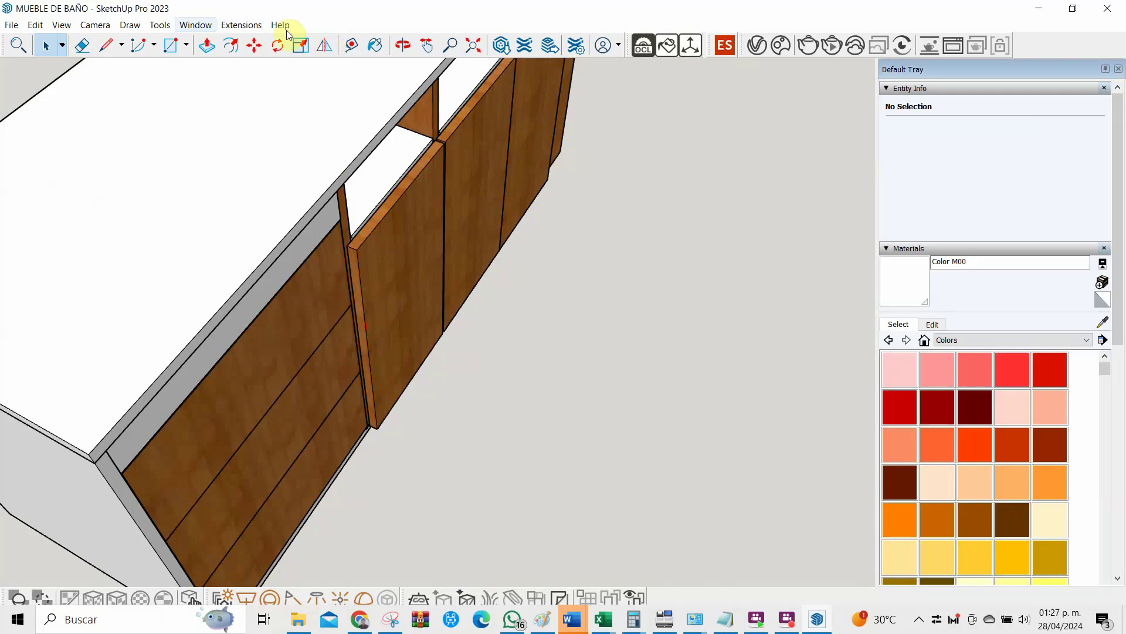
{"action": "left_click", "coordinate": [234, 25]}
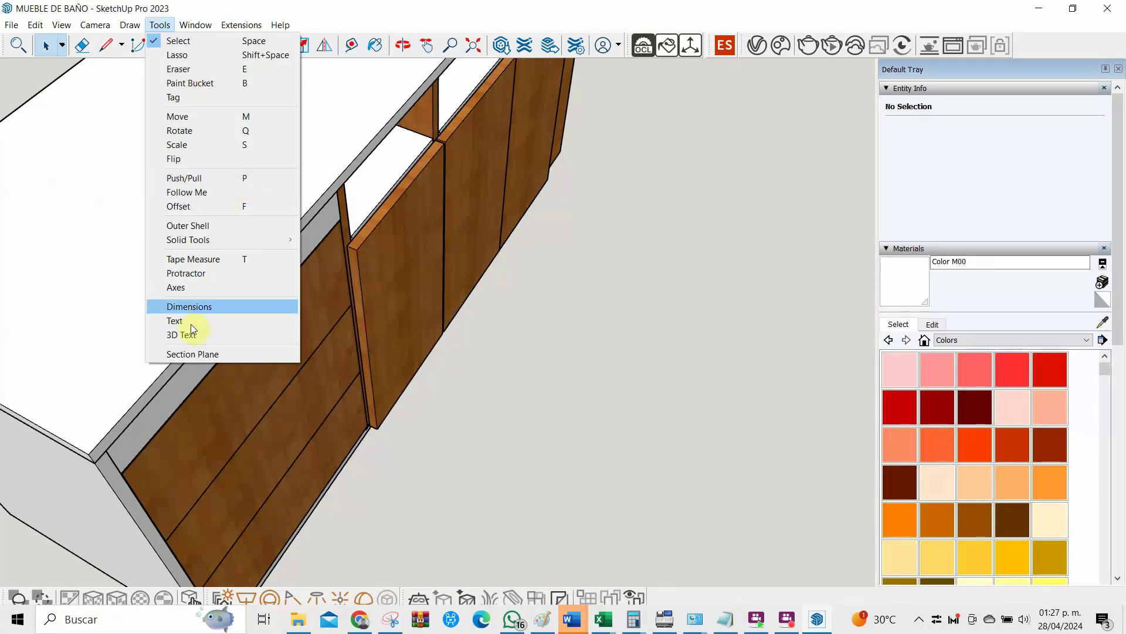
Drag the hinged door open with DBS Move joint
{"action": "key", "text": "Right"}
{"action": "key", "text": "Right"}
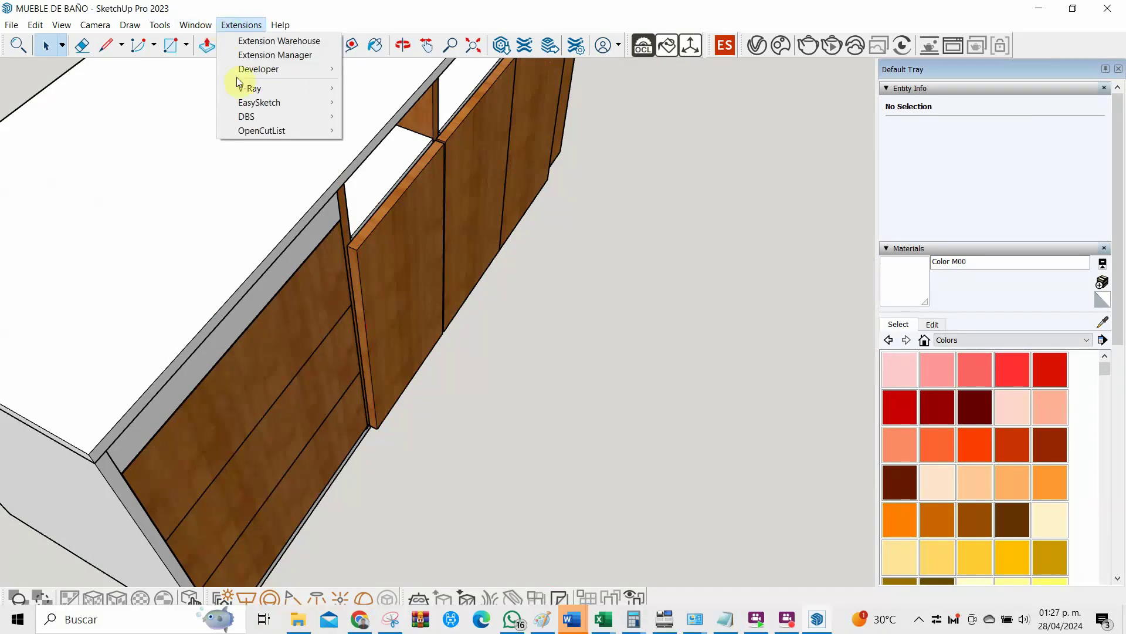
{"action": "mouse_move", "coordinate": [406, 116]}
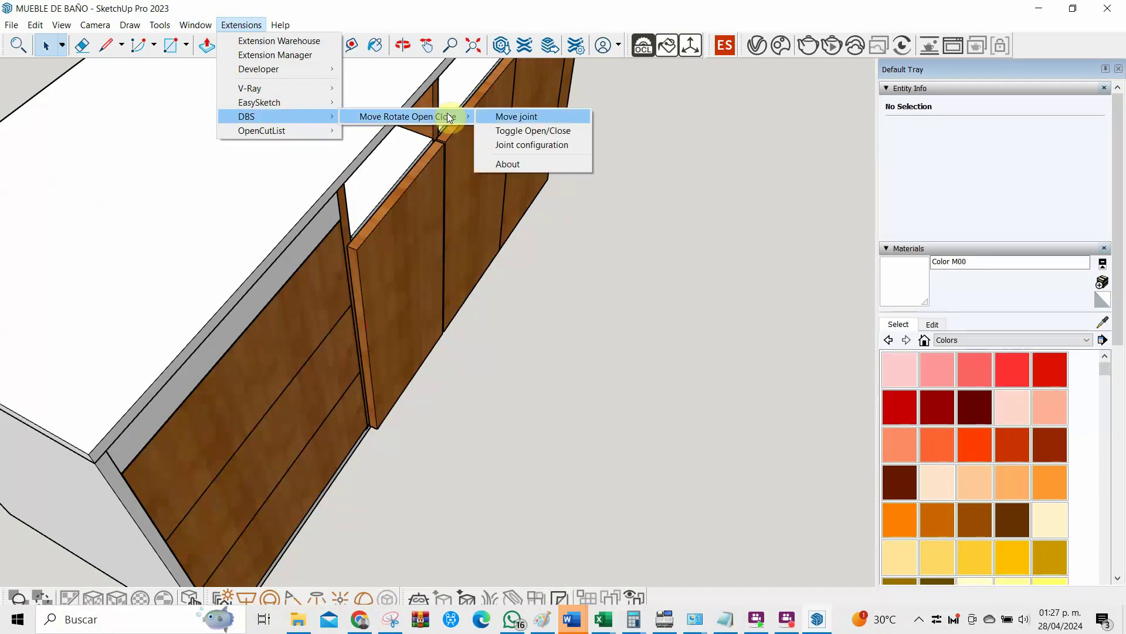
{"action": "left_click", "coordinate": [519, 121]}
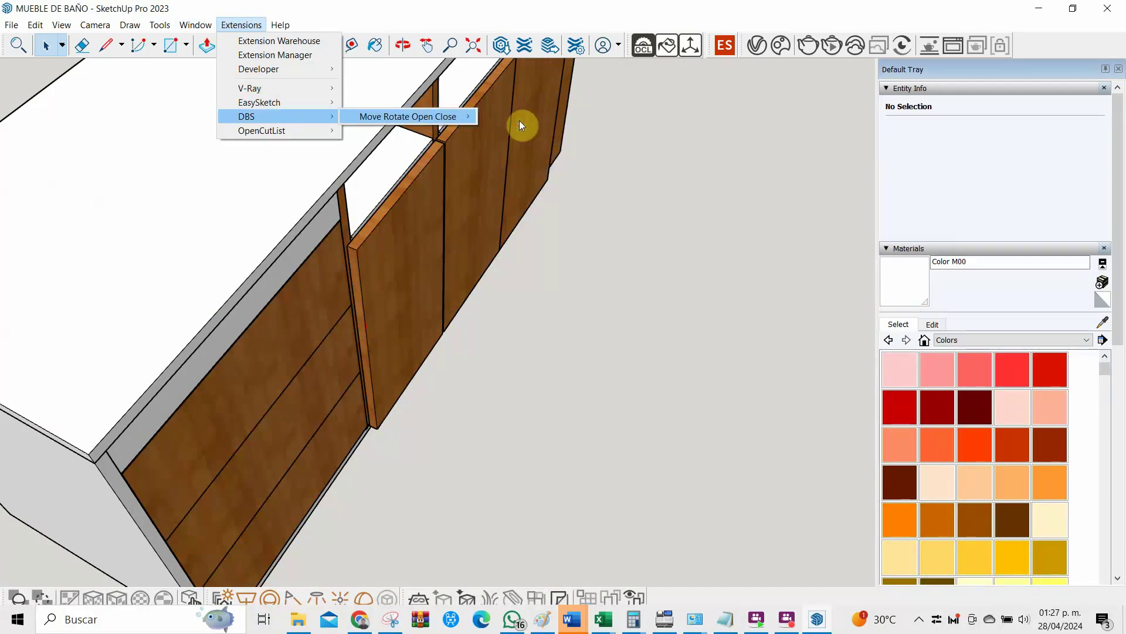
{"action": "mouse_move", "coordinate": [447, 232]}
{"action": "left_mouse_down"}
{"action": "mouse_move", "coordinate": [480, 353]}
{"action": "mouse_move", "coordinate": [465, 284]}
{"action": "left_mouse_up"}
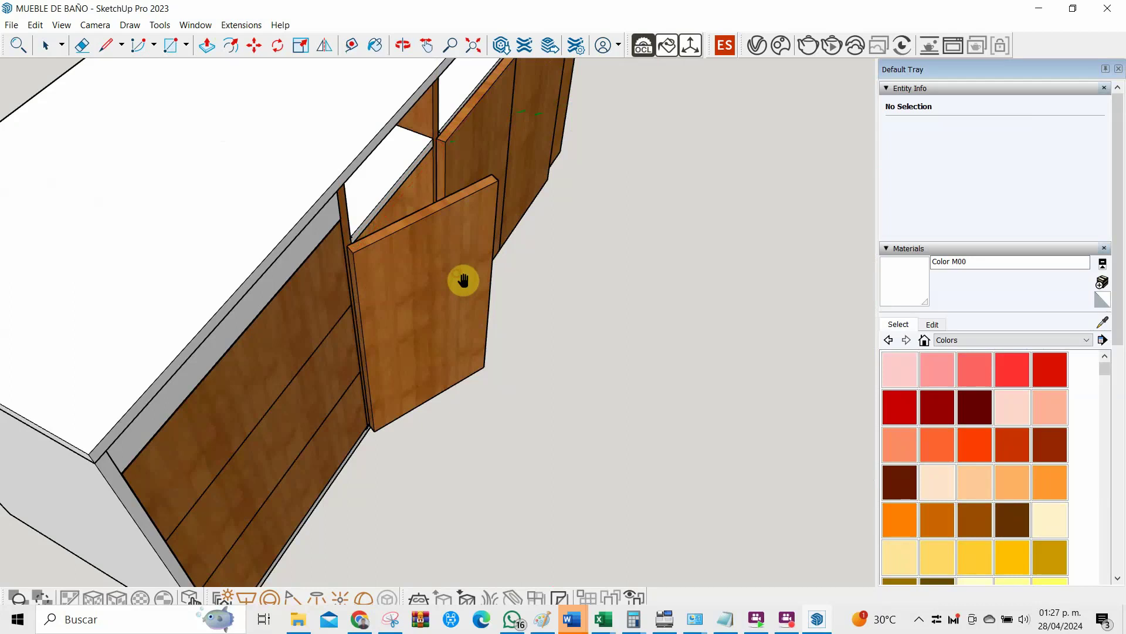
{"action": "left_click", "coordinate": [240, 24]}
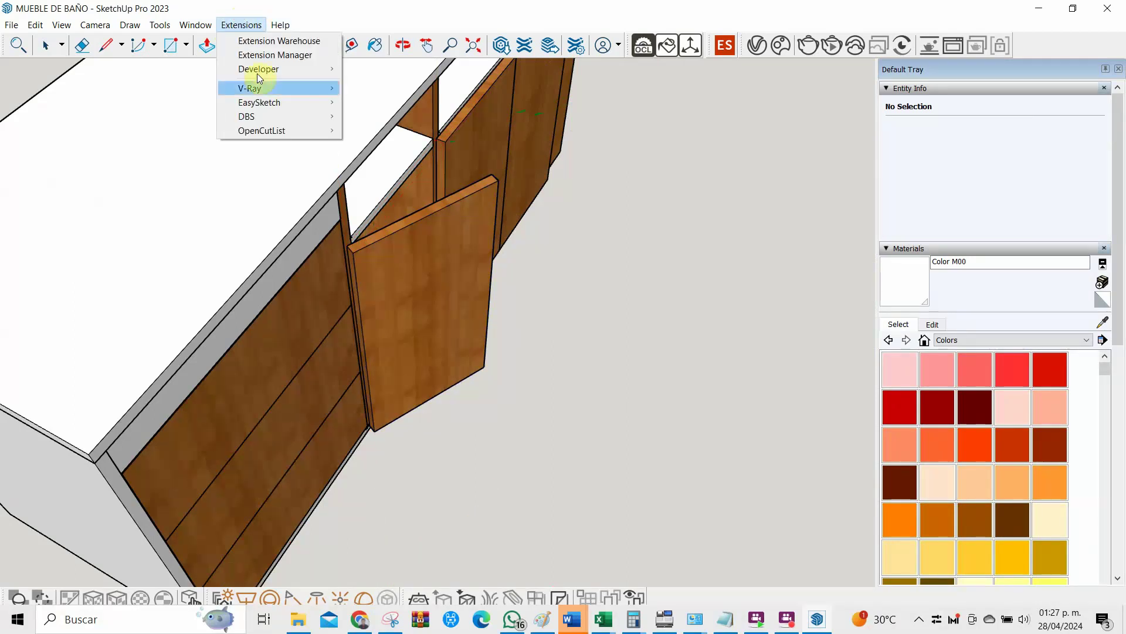
{"action": "mouse_move", "coordinate": [247, 116]}
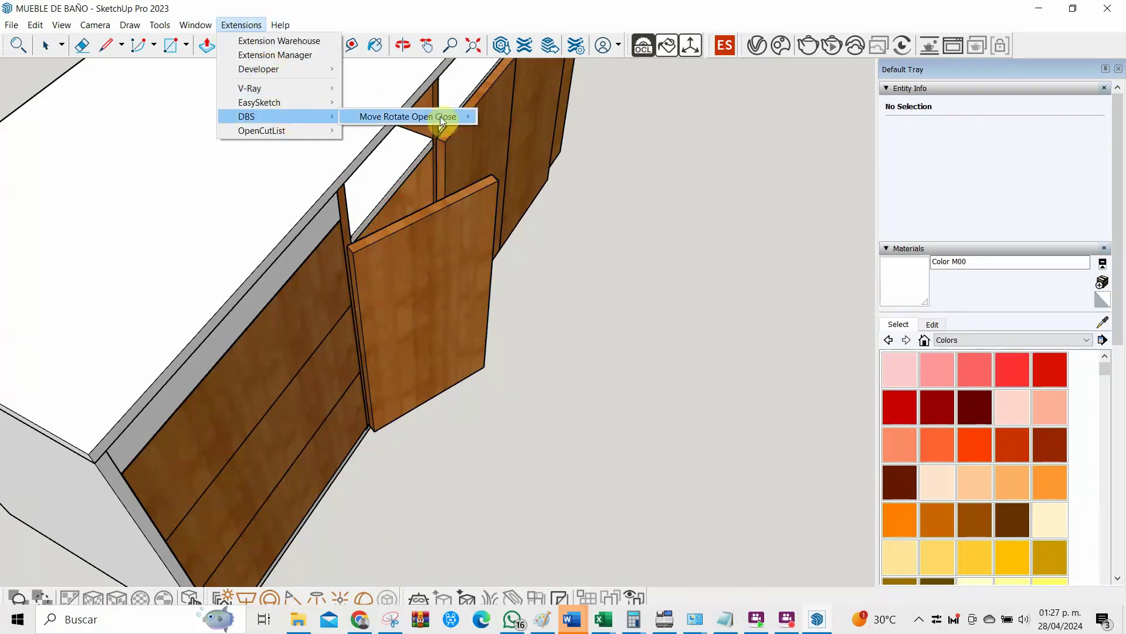
Review the door's joint settings in Joint configuration and close the window
{"action": "left_click", "coordinate": [528, 144]}
{"action": "left_click", "coordinate": [426, 284]}
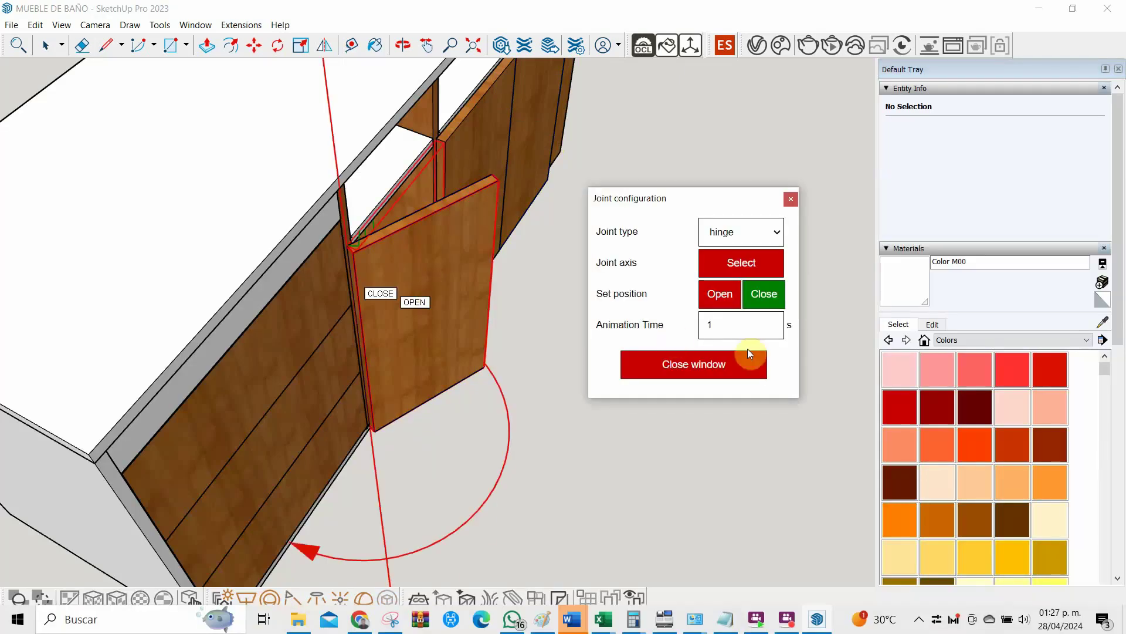
{"action": "left_click", "coordinate": [751, 300]}
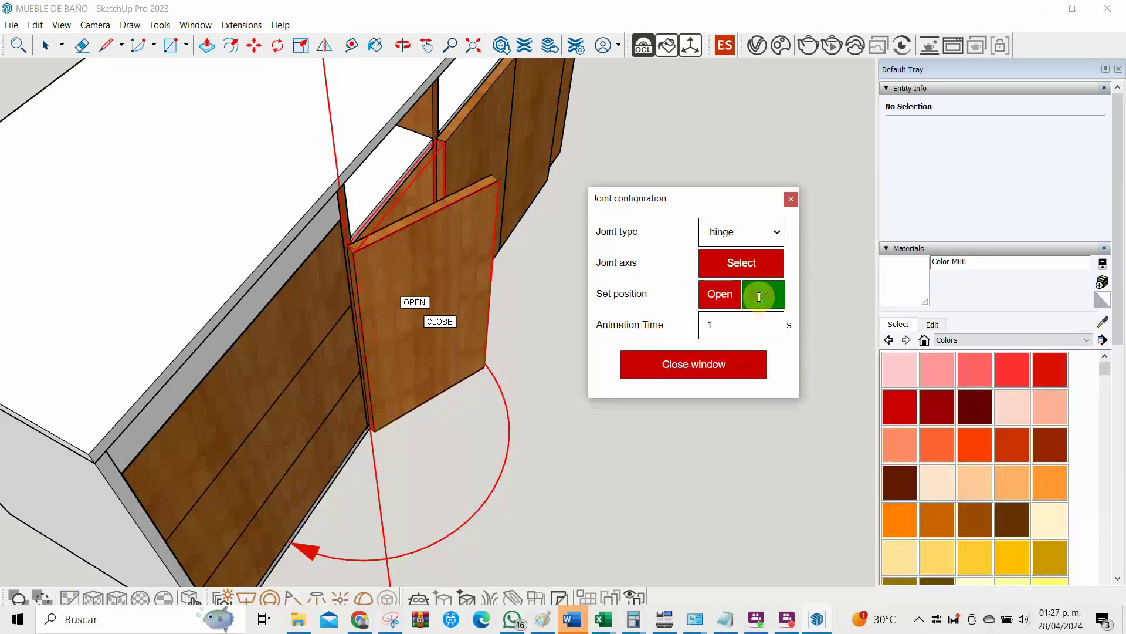
{"action": "left_click", "coordinate": [691, 380]}
{"action": "left_click", "coordinate": [234, 24]}
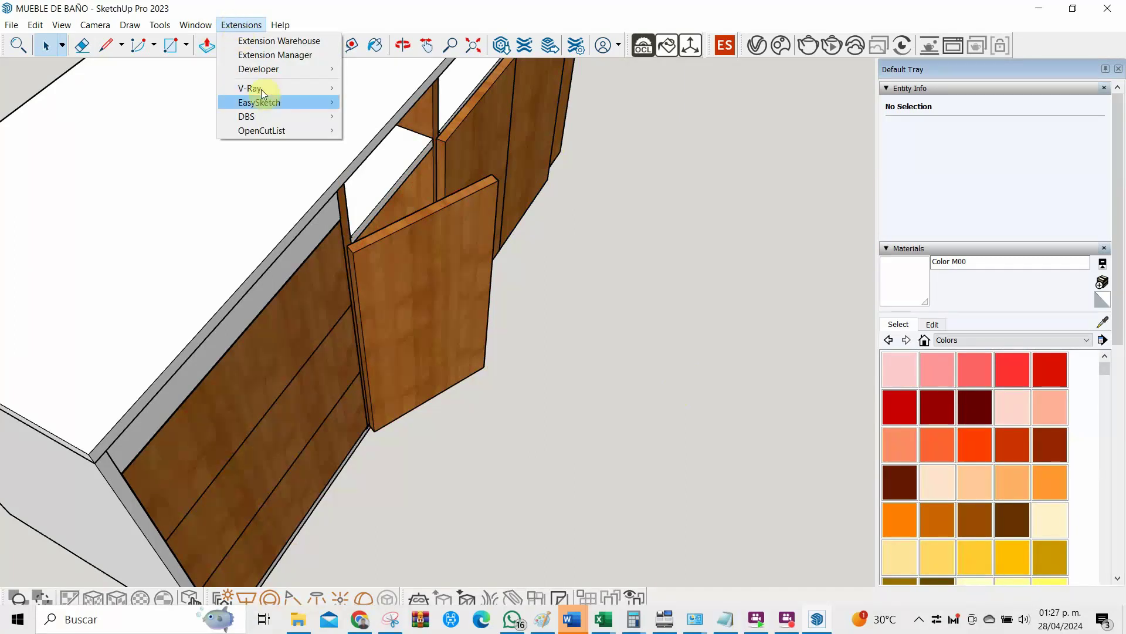
{"action": "mouse_move", "coordinate": [407, 117]}
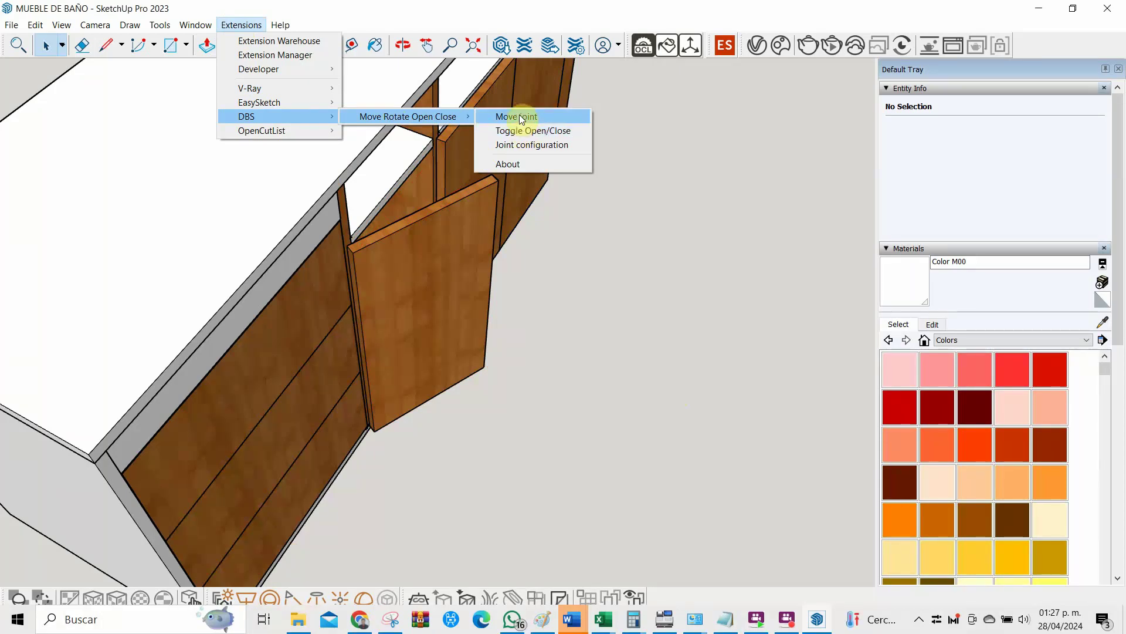
Toggle the ajar, near and far doors open and shut, then zoom out to a front view
{"action": "left_click", "coordinate": [518, 115]}
{"action": "left_click", "coordinate": [463, 237]}
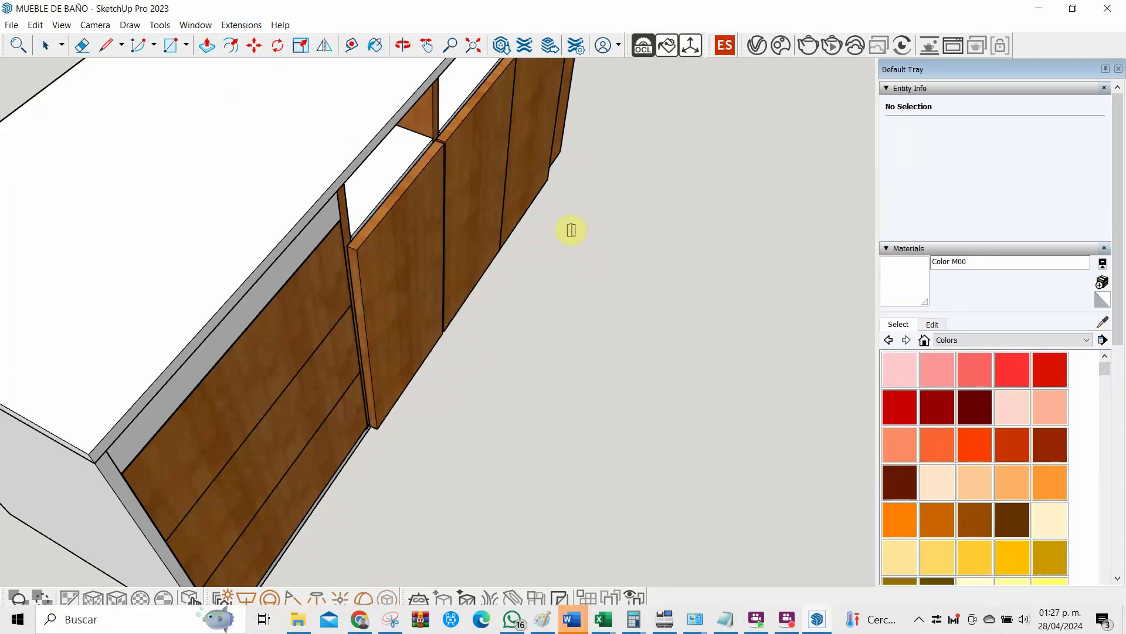
{"action": "left_click", "coordinate": [509, 185]}
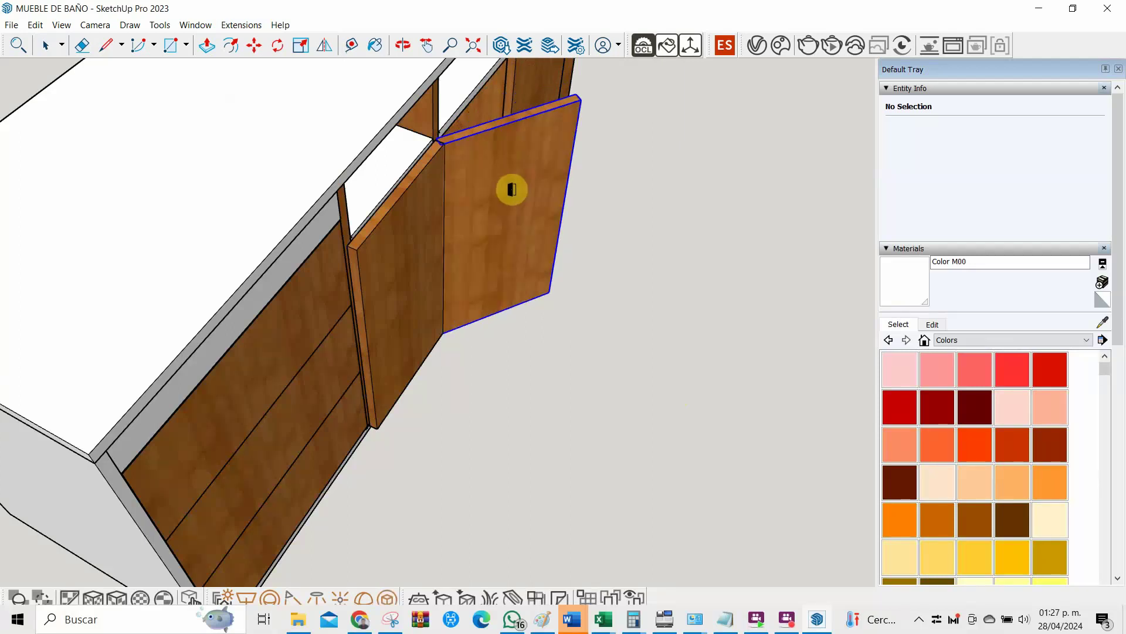
{"action": "left_click", "coordinate": [512, 188]}
{"action": "left_click", "coordinate": [543, 121]}
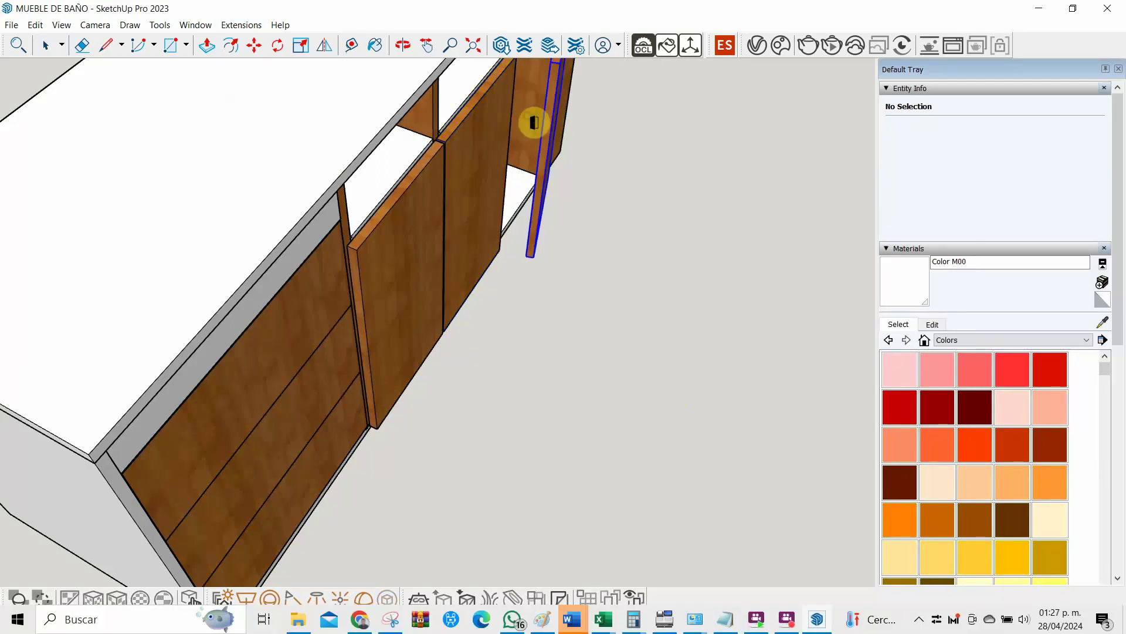
{"action": "left_click", "coordinate": [586, 167]}
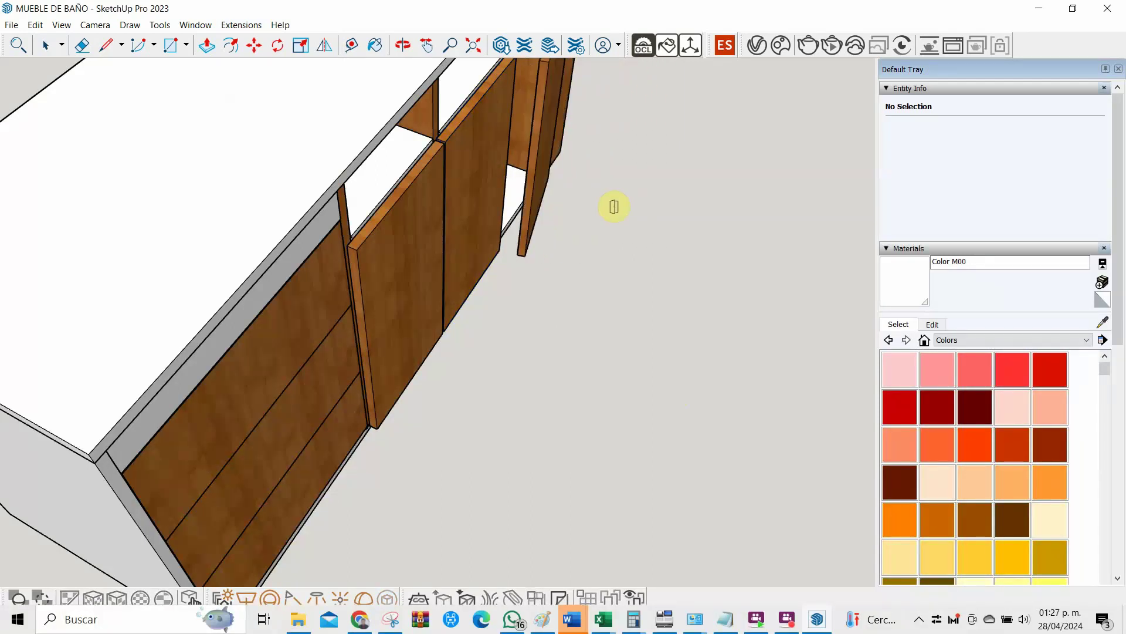
{"action": "scroll", "coordinate": [610, 204], "scroll_direction": "down", "scroll_amount": 1}
{"action": "scroll", "coordinate": [490, 198], "scroll_direction": "down", "scroll_amount": 1}
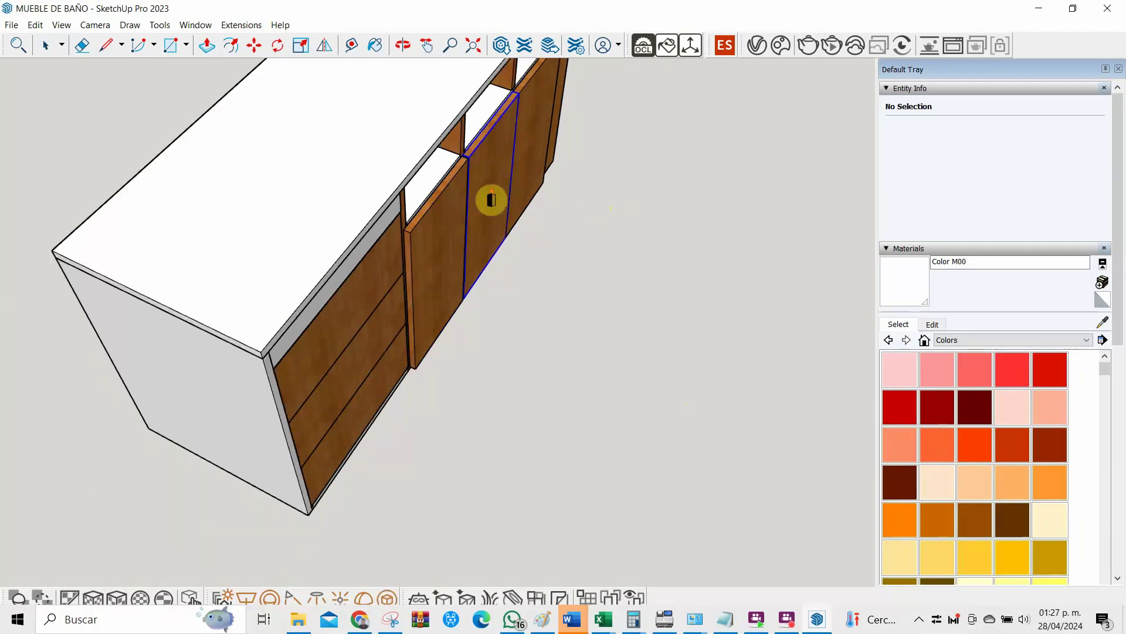
{"action": "scroll", "coordinate": [490, 198], "scroll_direction": "down", "scroll_amount": 1}
{"action": "middle_click_drag", "start_coordinate": [574, 319], "coordinate": [255, 197]}
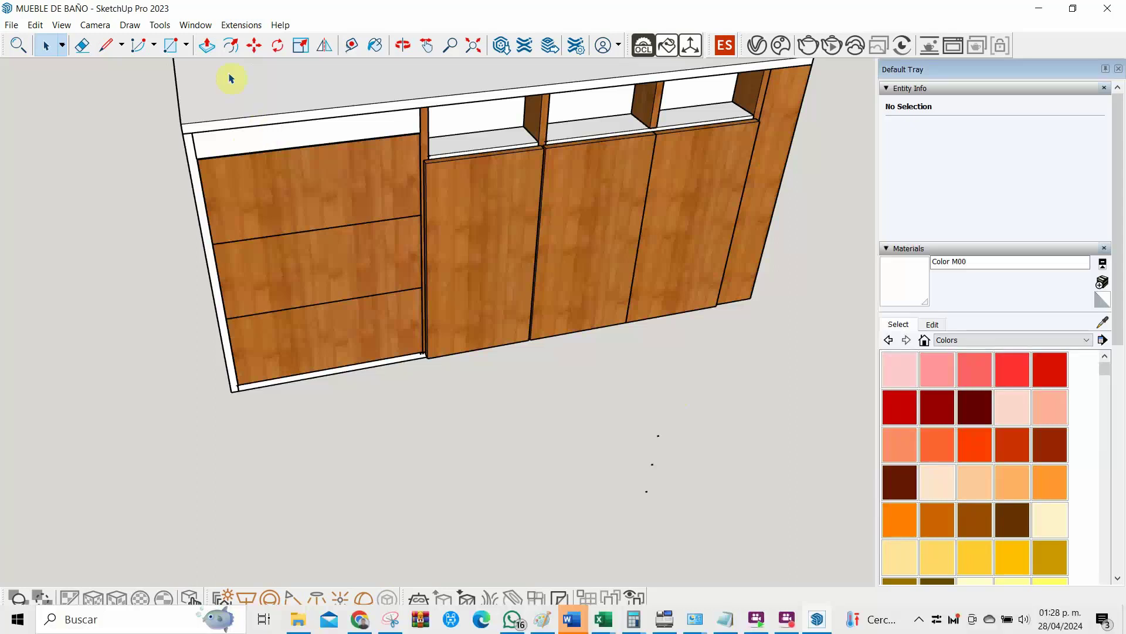
{"action": "left_click", "coordinate": [231, 25]}
{"action": "mouse_move", "coordinate": [256, 116]}
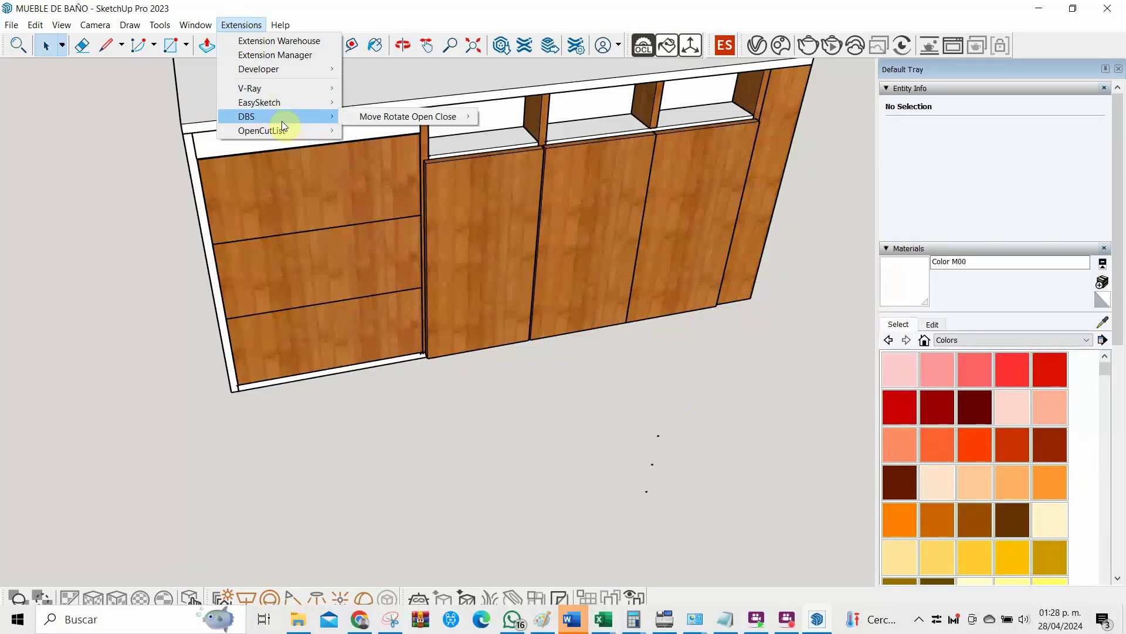
Open Joint configuration for the top drawer and pick a first slide-axis edge
{"action": "mouse_move", "coordinate": [407, 116]}
{"action": "left_click", "coordinate": [514, 143]}
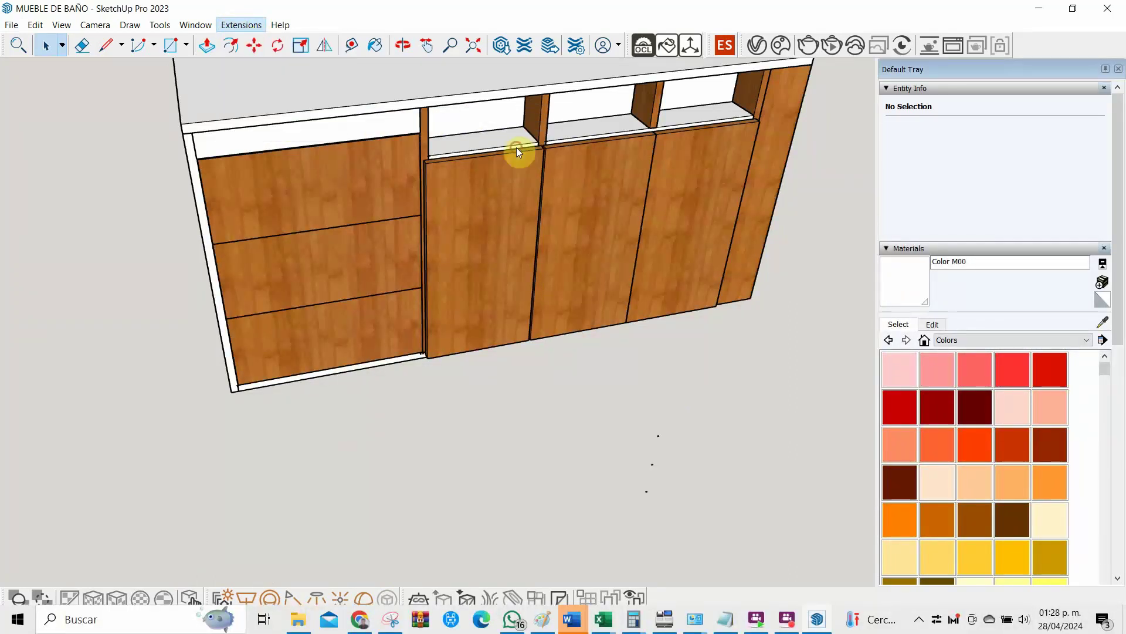
{"action": "left_click", "coordinate": [308, 184]}
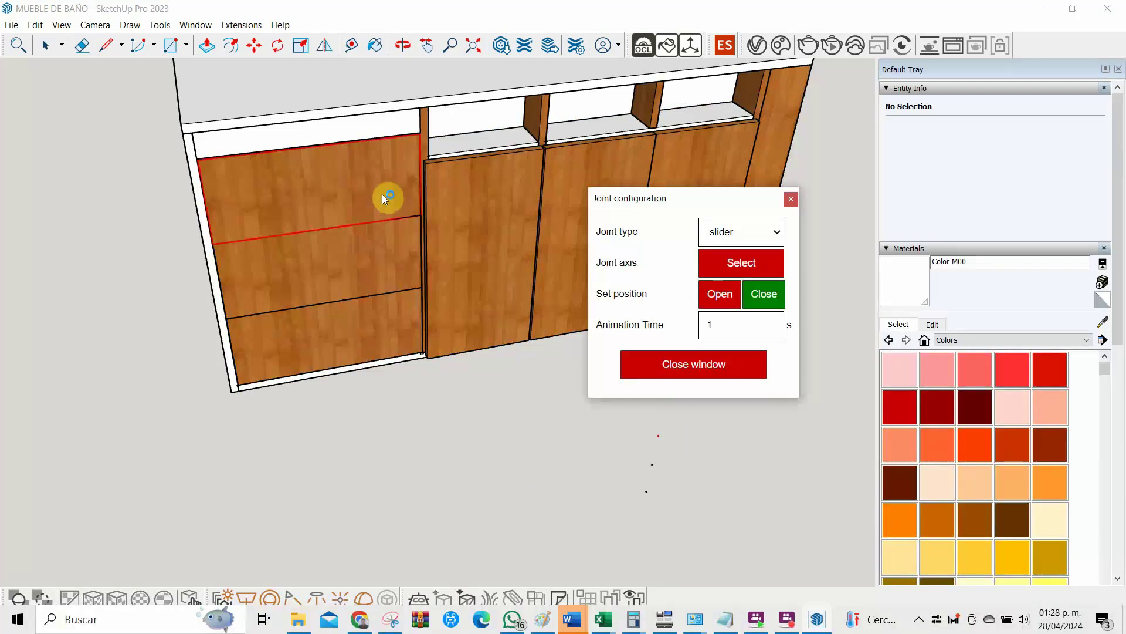
{"action": "left_click", "coordinate": [733, 264]}
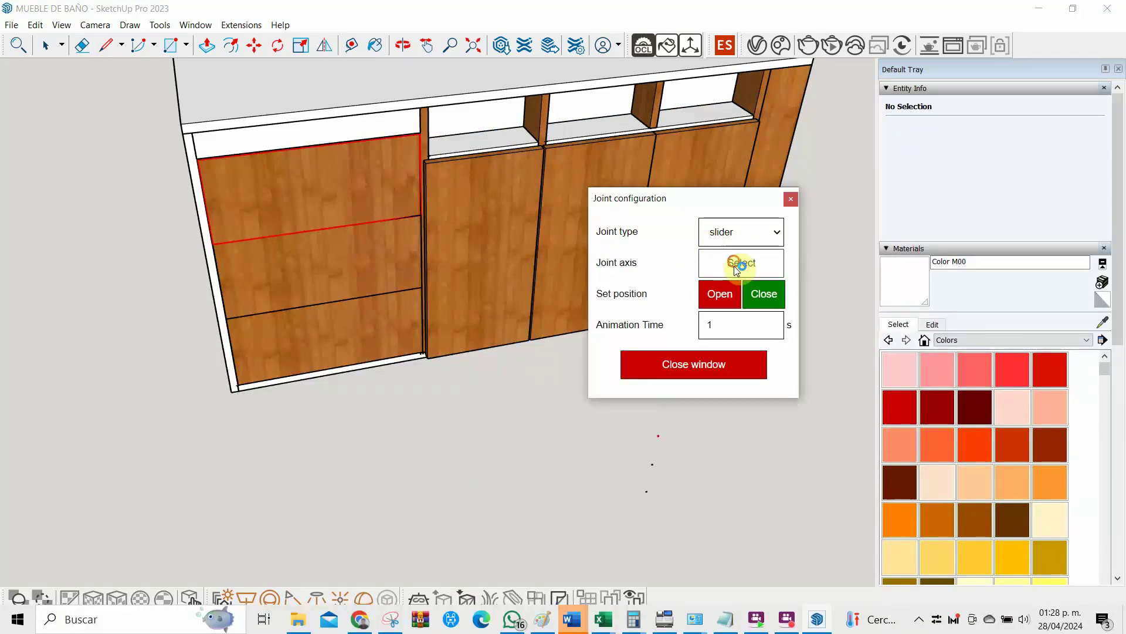
{"action": "left_click", "coordinate": [322, 265]}
{"action": "middle_click_drag", "start_coordinate": [219, 226], "coordinate": [420, 268]}
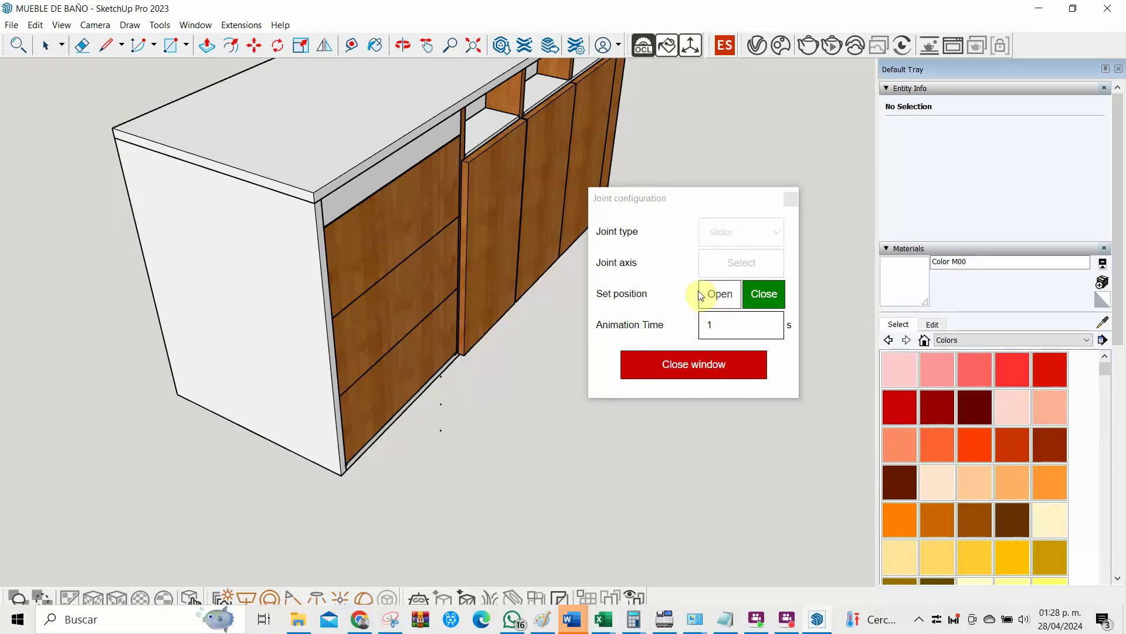
{"action": "left_click", "coordinate": [345, 214]}
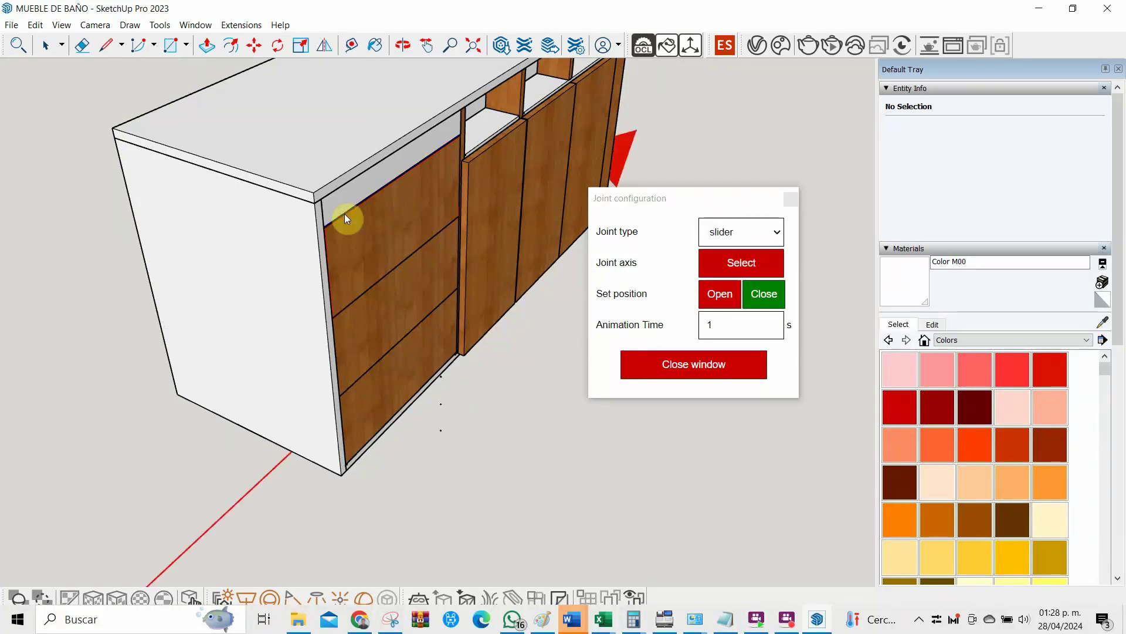
{"action": "scroll", "coordinate": [174, 322], "scroll_direction": "down", "scroll_amount": 3}
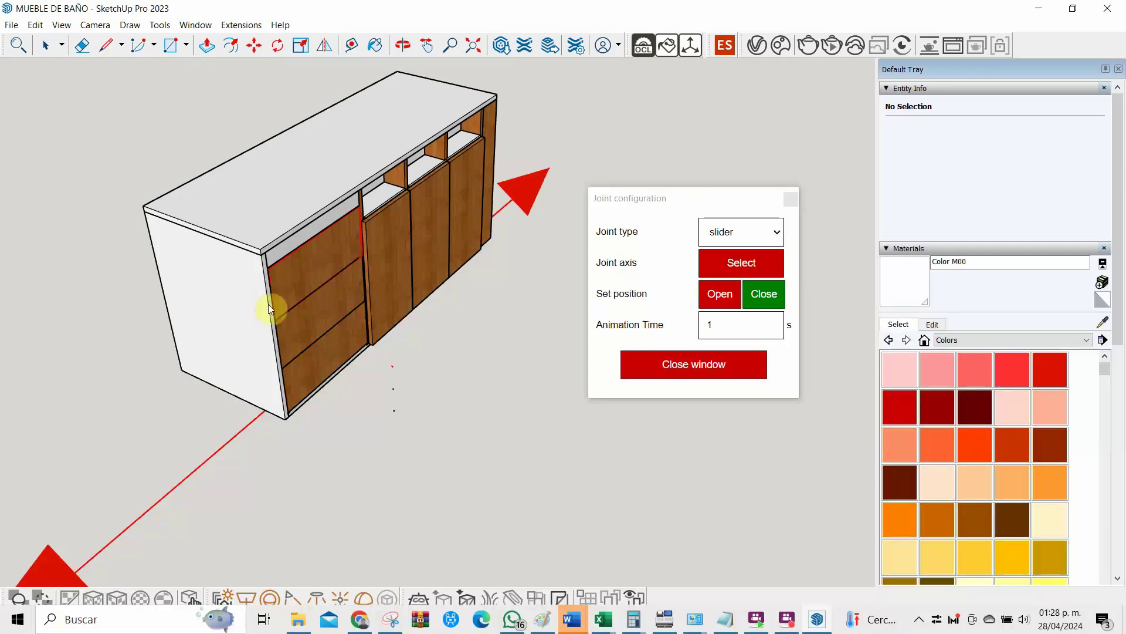
{"action": "scroll", "coordinate": [356, 247], "scroll_direction": "up", "scroll_amount": 2}
{"action": "scroll", "coordinate": [368, 261], "scroll_direction": "up", "scroll_amount": 3}
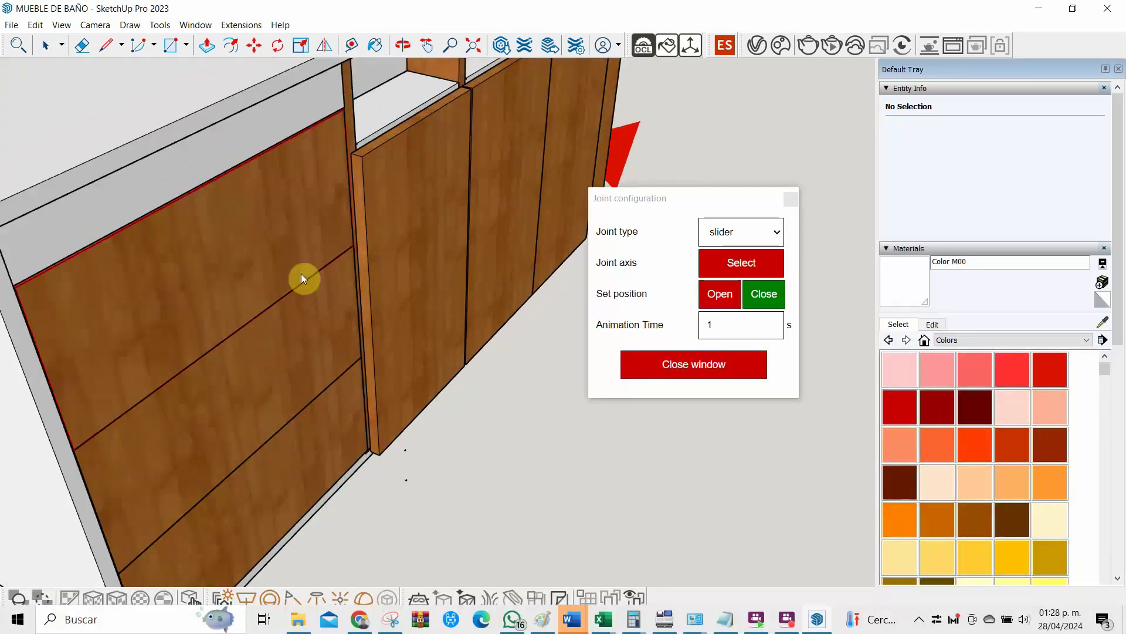
Re-pick the drawer edge inside the cabinet as the slider axis and close the settings
{"action": "mouse_move", "coordinate": [290, 289]}
{"action": "middle_mouse_down"}
{"action": "mouse_move", "coordinate": [586, 267]}
{"action": "mouse_move", "coordinate": [347, 254]}
{"action": "middle_mouse_up"}
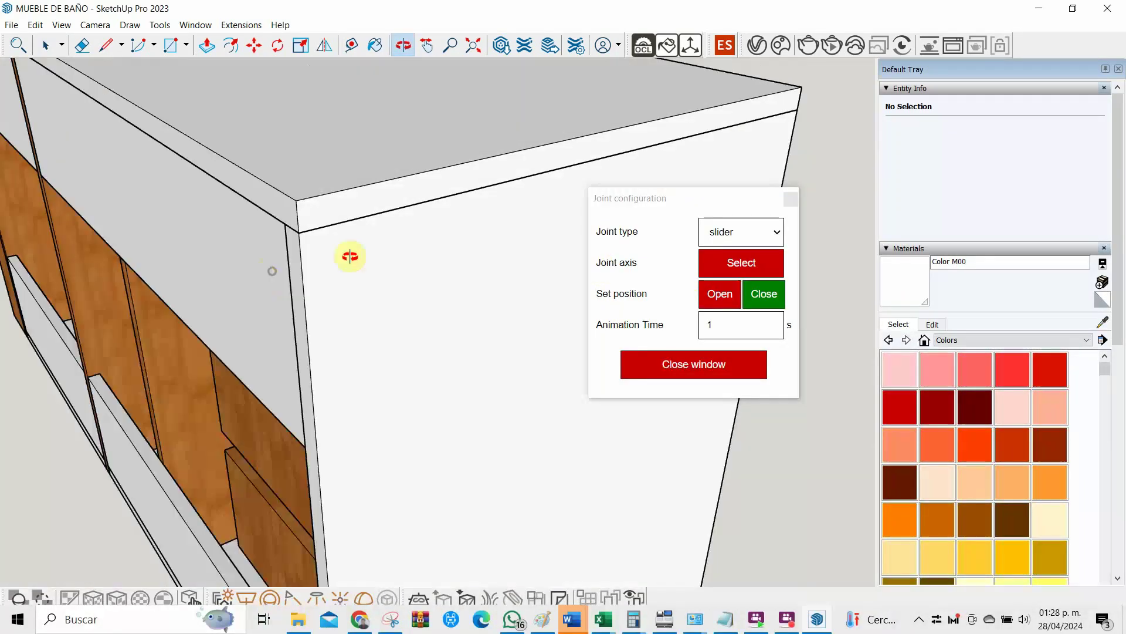
{"action": "scroll", "coordinate": [371, 249], "scroll_direction": "up", "scroll_amount": 3}
{"action": "scroll", "coordinate": [352, 245], "scroll_direction": "down", "scroll_amount": 3}
{"action": "scroll", "coordinate": [179, 334], "scroll_direction": "up", "scroll_amount": 2}
{"action": "mouse_move", "coordinate": [79, 376]}
{"action": "middle_mouse_down"}
{"action": "mouse_move", "coordinate": [231, 305]}
{"action": "mouse_move", "coordinate": [344, 287]}
{"action": "mouse_move", "coordinate": [54, 241]}
{"action": "middle_mouse_up"}
{"action": "scroll", "coordinate": [343, 297], "scroll_direction": "up", "scroll_amount": 2}
{"action": "scroll", "coordinate": [88, 258], "scroll_direction": "up", "scroll_amount": 1}
{"action": "scroll", "coordinate": [247, 320], "scroll_direction": "up", "scroll_amount": 2}
{"action": "scroll", "coordinate": [372, 325], "scroll_direction": "up", "scroll_amount": 2}
{"action": "scroll", "coordinate": [263, 179], "scroll_direction": "up", "scroll_amount": 2}
{"action": "middle_click_drag", "start_coordinate": [263, 179], "coordinate": [272, 262]}
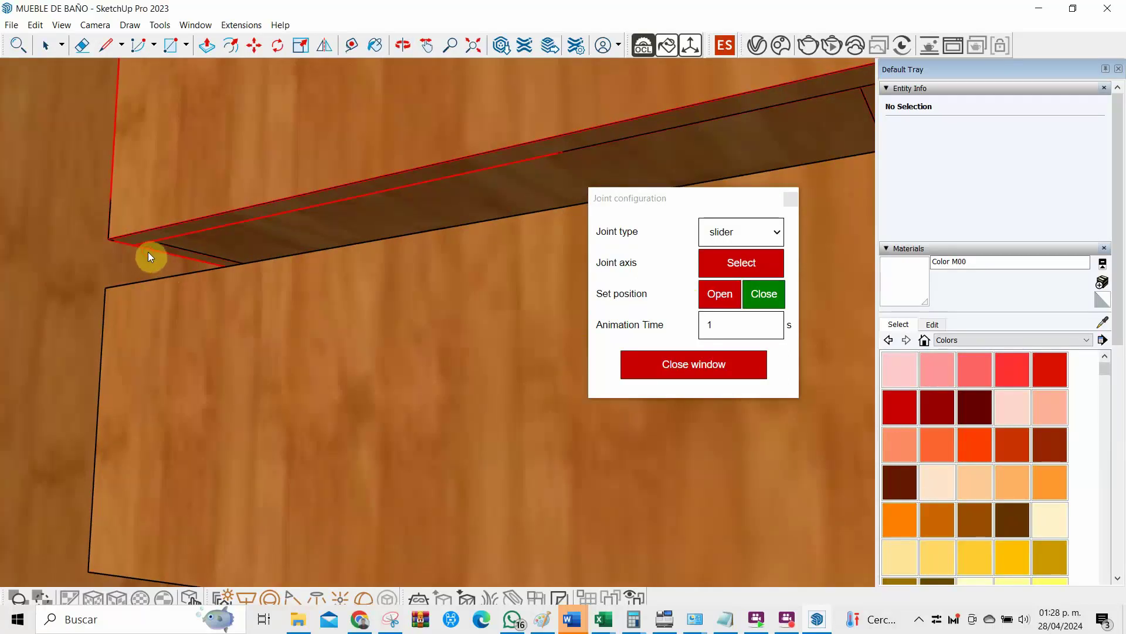
{"action": "left_click", "coordinate": [709, 262]}
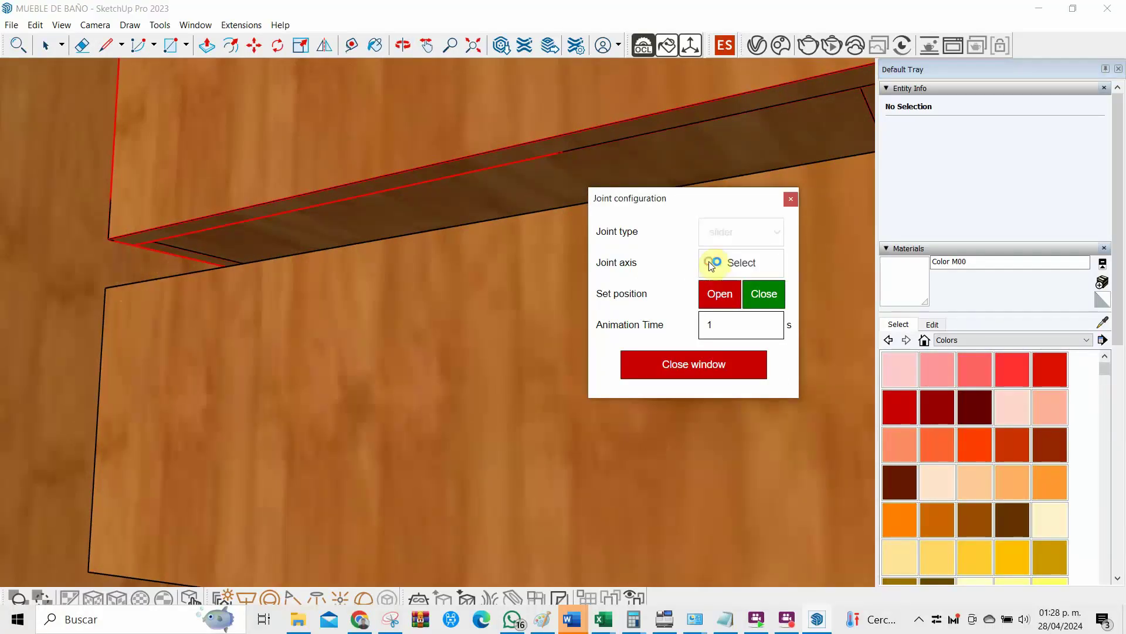
{"action": "left_click", "coordinate": [150, 255]}
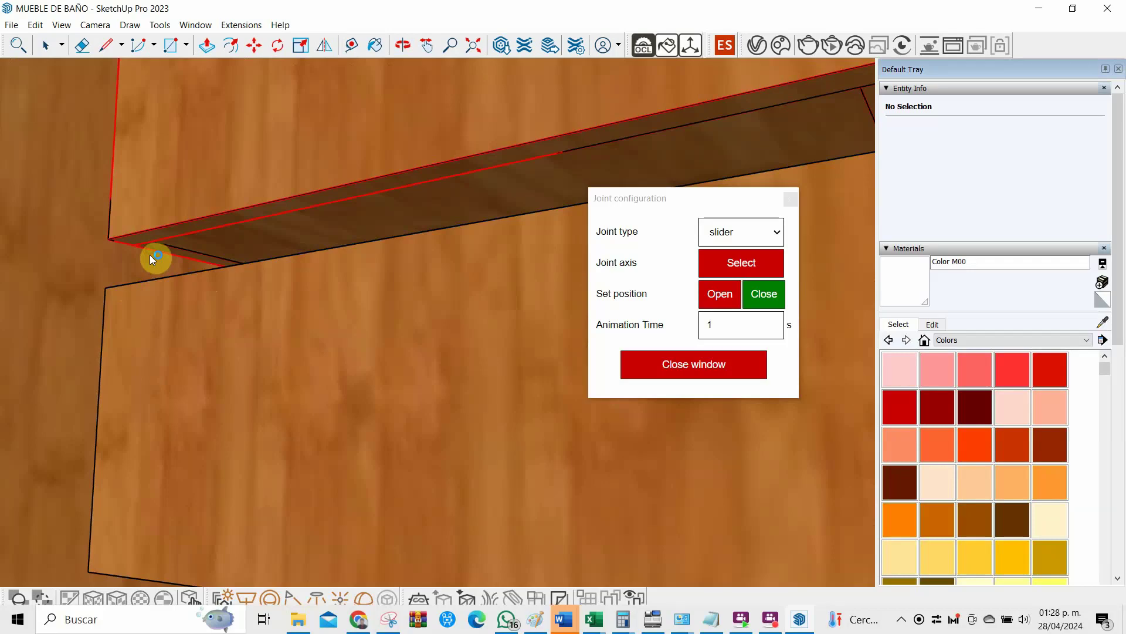
{"action": "scroll", "coordinate": [251, 339], "scroll_direction": "down", "scroll_amount": 5}
{"action": "scroll", "coordinate": [248, 326], "scroll_direction": "down", "scroll_amount": 3}
{"action": "mouse_move", "coordinate": [249, 326]}
{"action": "middle_mouse_down"}
{"action": "mouse_move", "coordinate": [336, 256]}
{"action": "mouse_move", "coordinate": [244, 352]}
{"action": "mouse_move", "coordinate": [151, 375]}
{"action": "middle_mouse_up"}
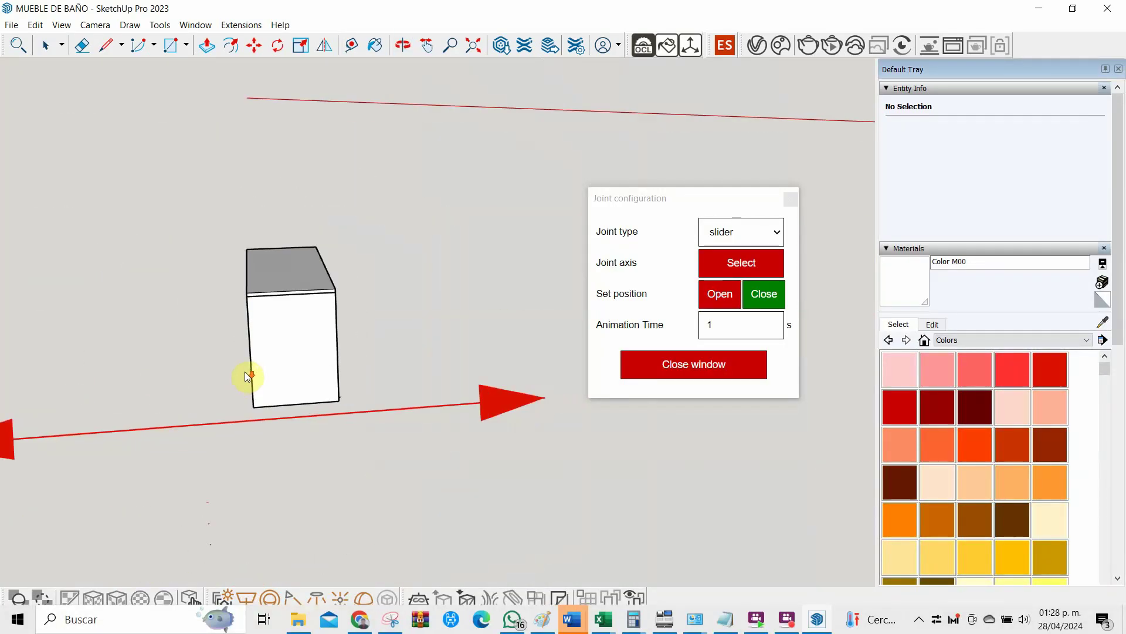
{"action": "left_click", "coordinate": [712, 297]}
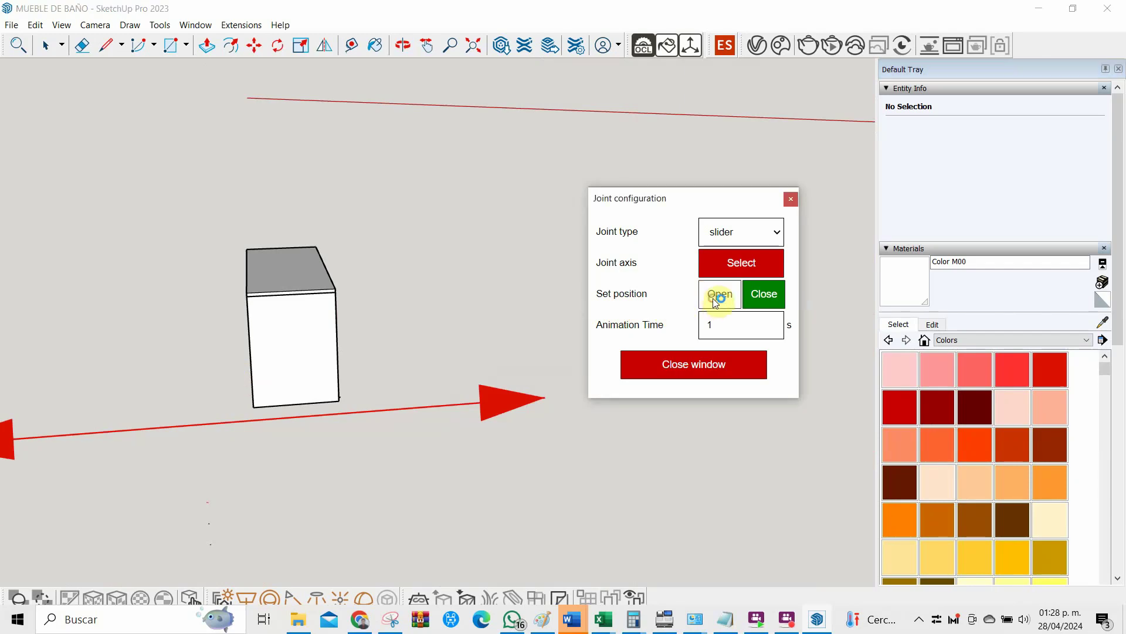
{"action": "left_click", "coordinate": [686, 374]}
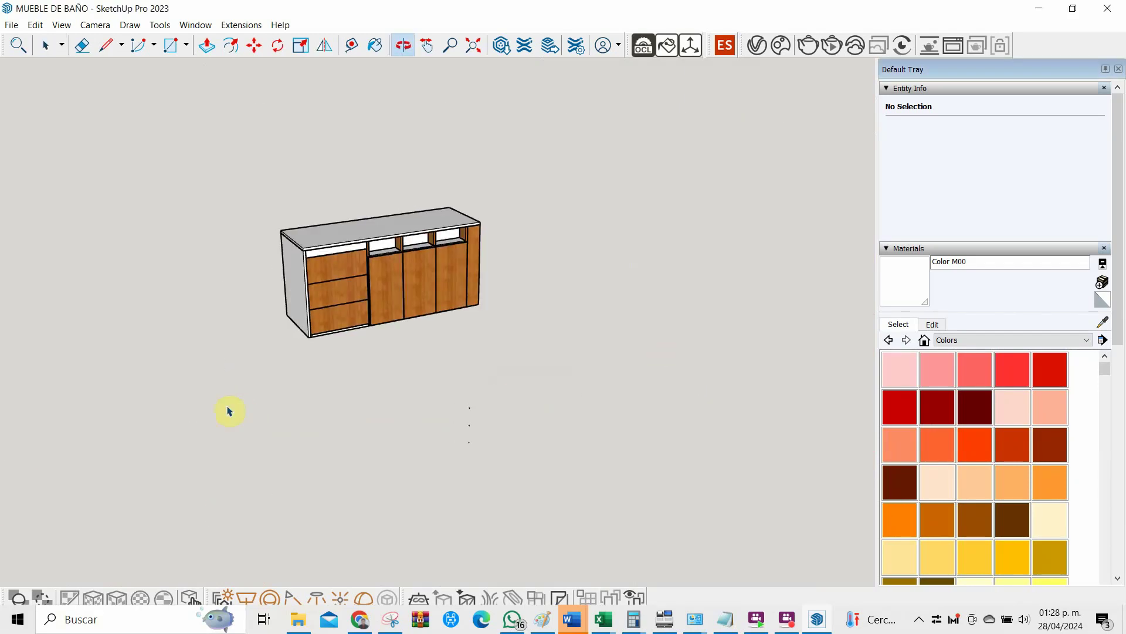
Slide the top-left drawer out with DBS Move joint
{"action": "scroll", "coordinate": [285, 246], "scroll_direction": "up", "scroll_amount": 3}
{"action": "left_click", "coordinate": [237, 24]}
{"action": "mouse_move", "coordinate": [255, 116]}
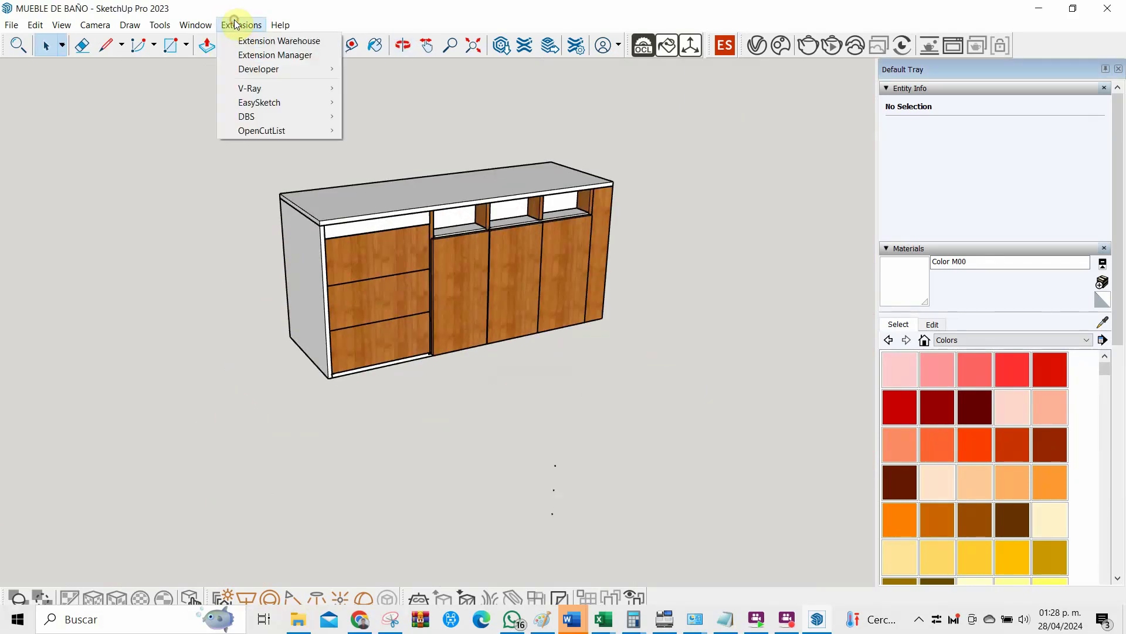
{"action": "mouse_move", "coordinate": [407, 116]}
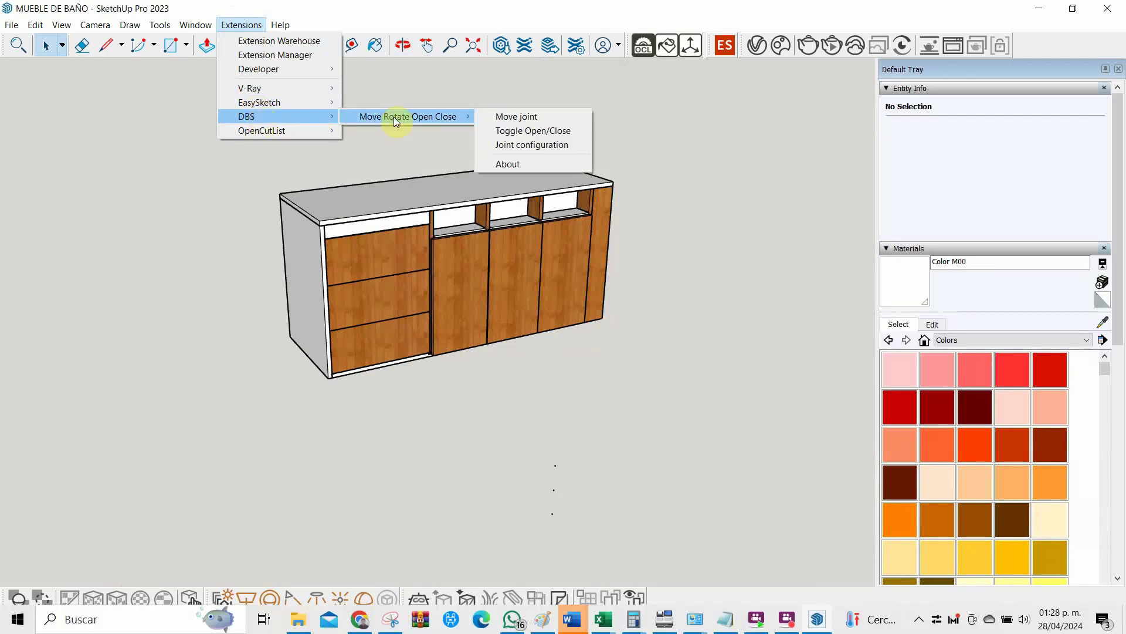
{"action": "left_click", "coordinate": [527, 118]}
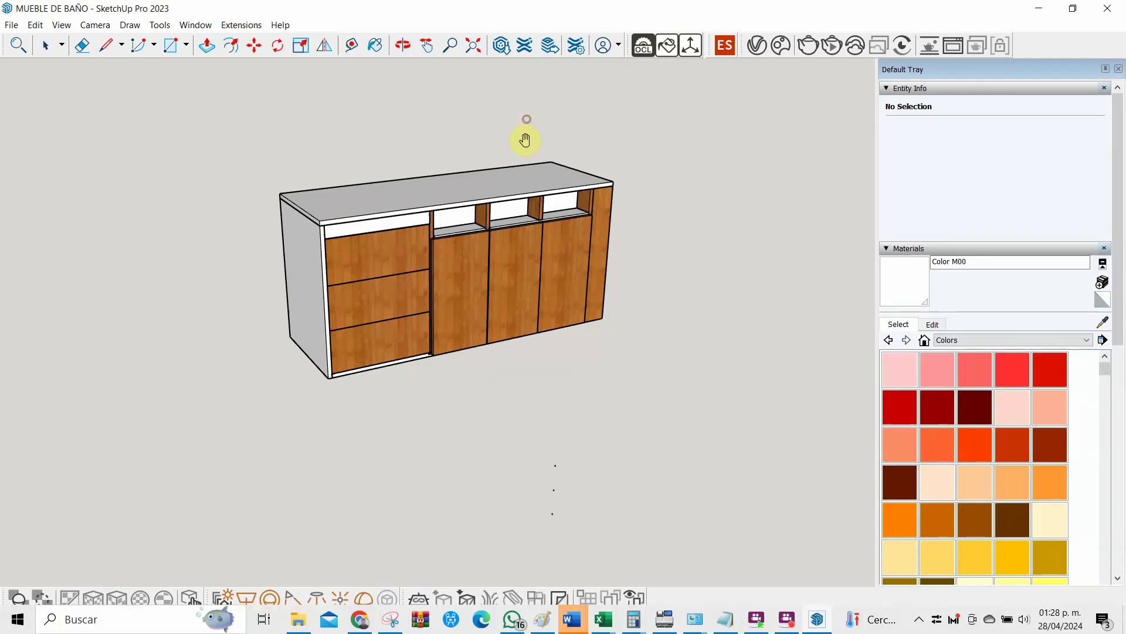
{"action": "left_click", "coordinate": [377, 254]}
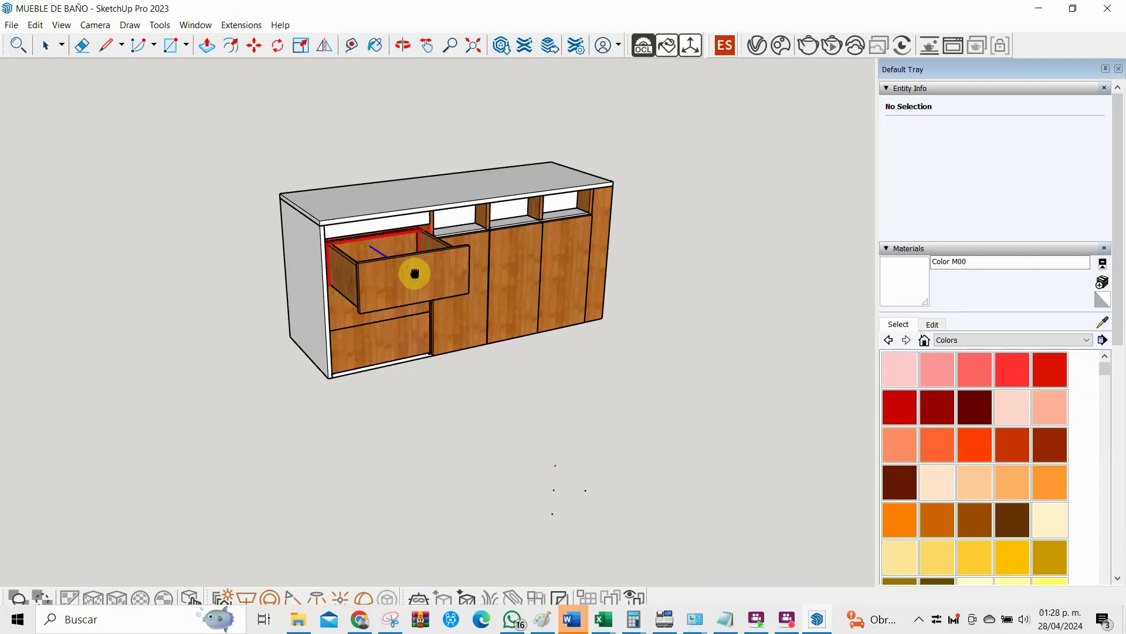
{"action": "left_click", "coordinate": [401, 270]}
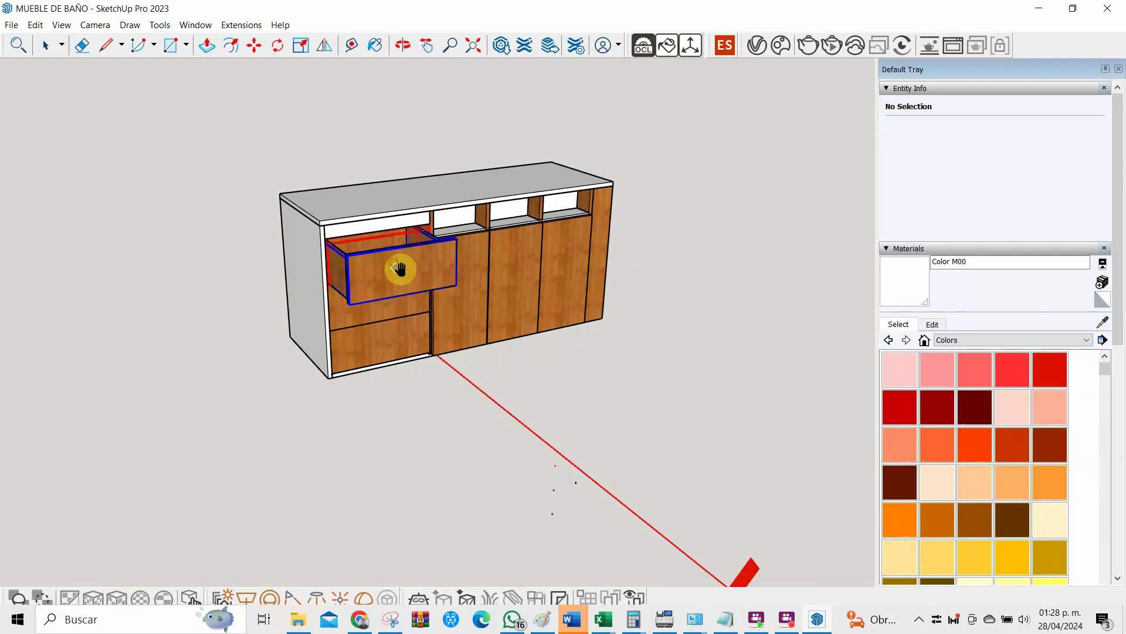
{"action": "scroll", "coordinate": [226, 241], "scroll_direction": "up", "scroll_amount": 2}
{"action": "scroll", "coordinate": [227, 241], "scroll_direction": "up", "scroll_amount": 2}
Check the drawer's open and close positions in Joint configuration, then close it
{"action": "left_click", "coordinate": [258, 27]}
{"action": "mouse_move", "coordinate": [407, 116]}
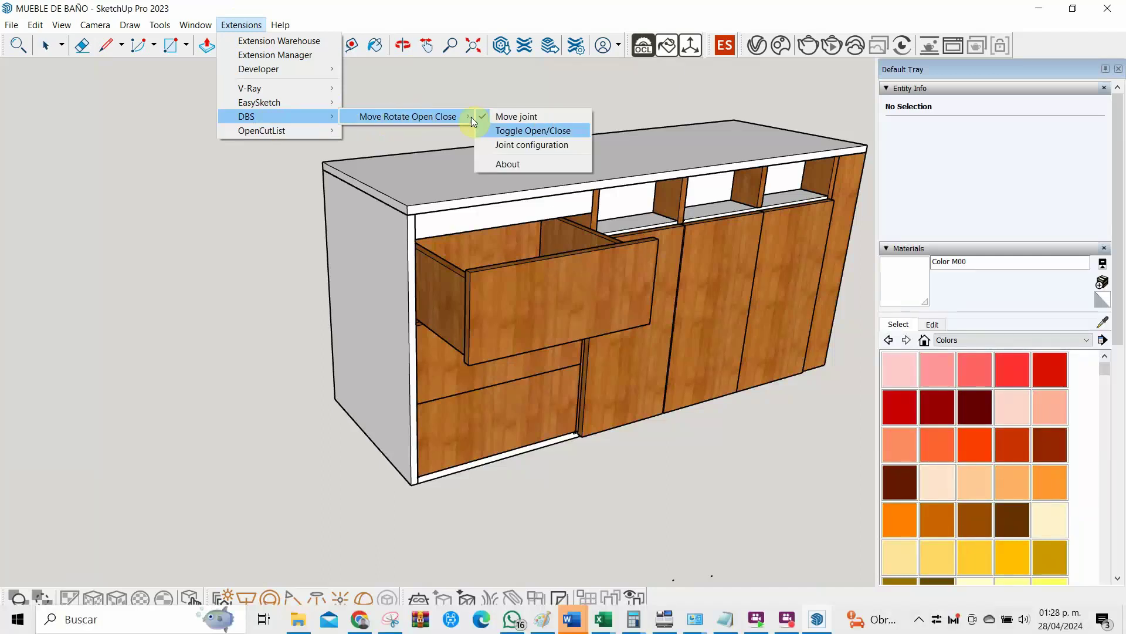
{"action": "left_click", "coordinate": [511, 141]}
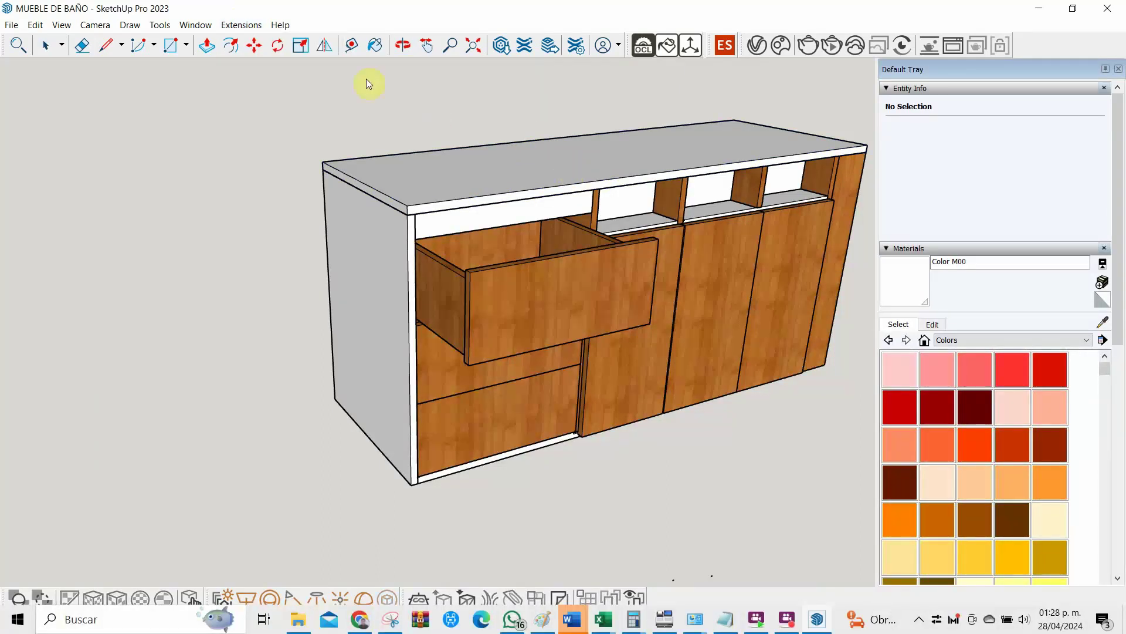
{"action": "left_click", "coordinate": [530, 276]}
{"action": "left_click", "coordinate": [760, 293]}
{"action": "left_click", "coordinate": [640, 363]}
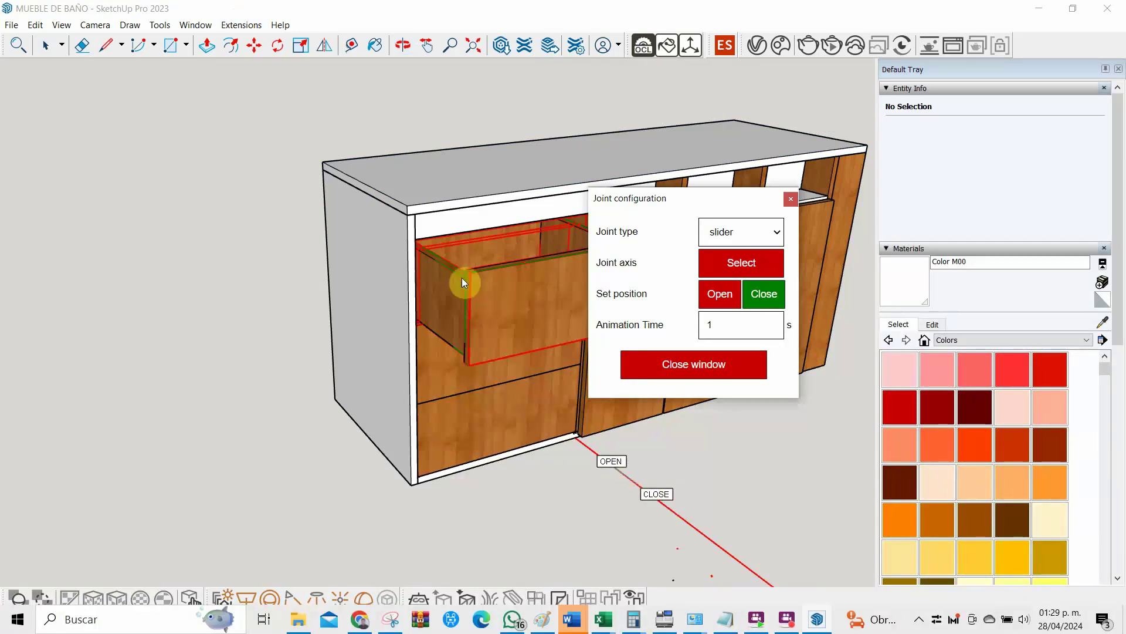
{"action": "left_click", "coordinate": [237, 29]}
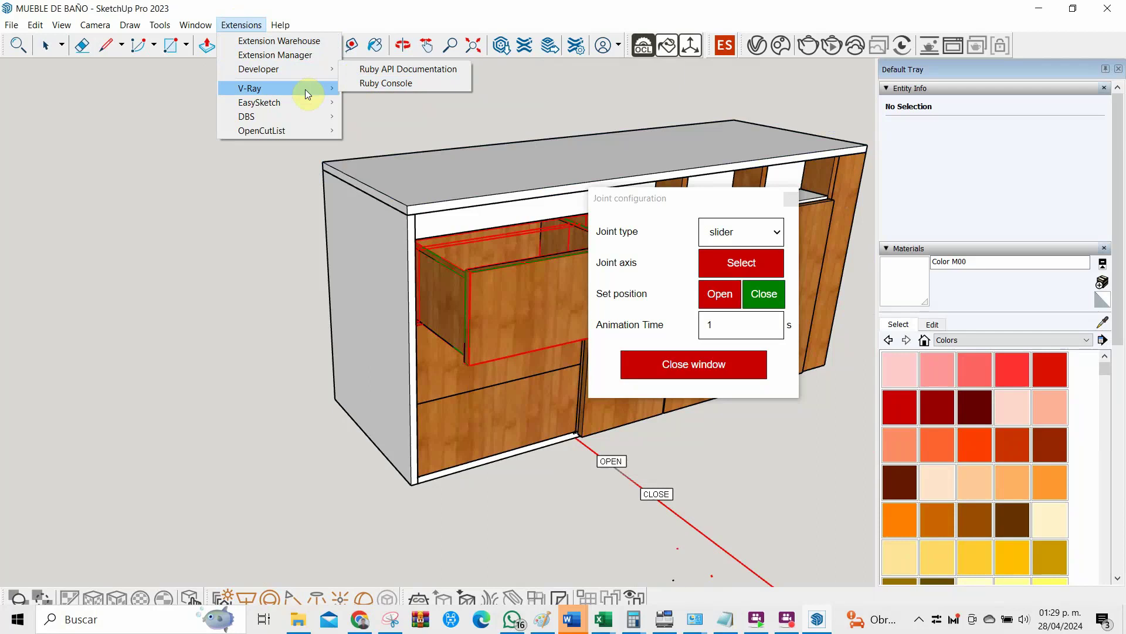
{"action": "left_click", "coordinate": [770, 272]}
{"action": "left_click", "coordinate": [720, 368]}
Toggle the top-left drawer shut with Toggle Open/Close
{"action": "left_click", "coordinate": [241, 25]}
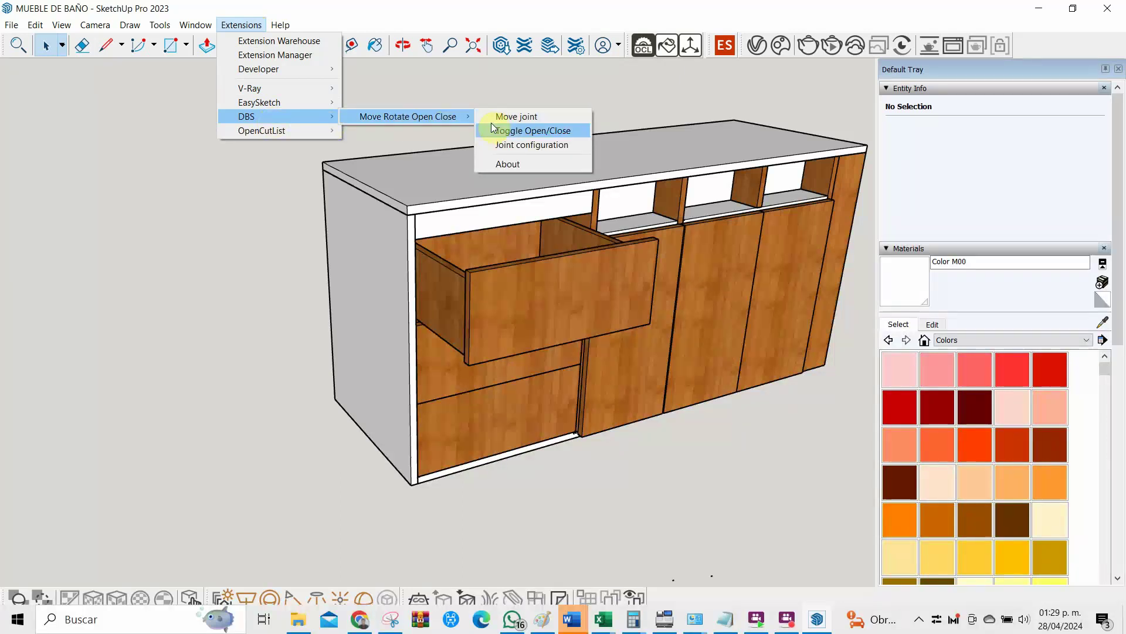
{"action": "left_click", "coordinate": [503, 132]}
{"action": "left_click", "coordinate": [571, 309]}
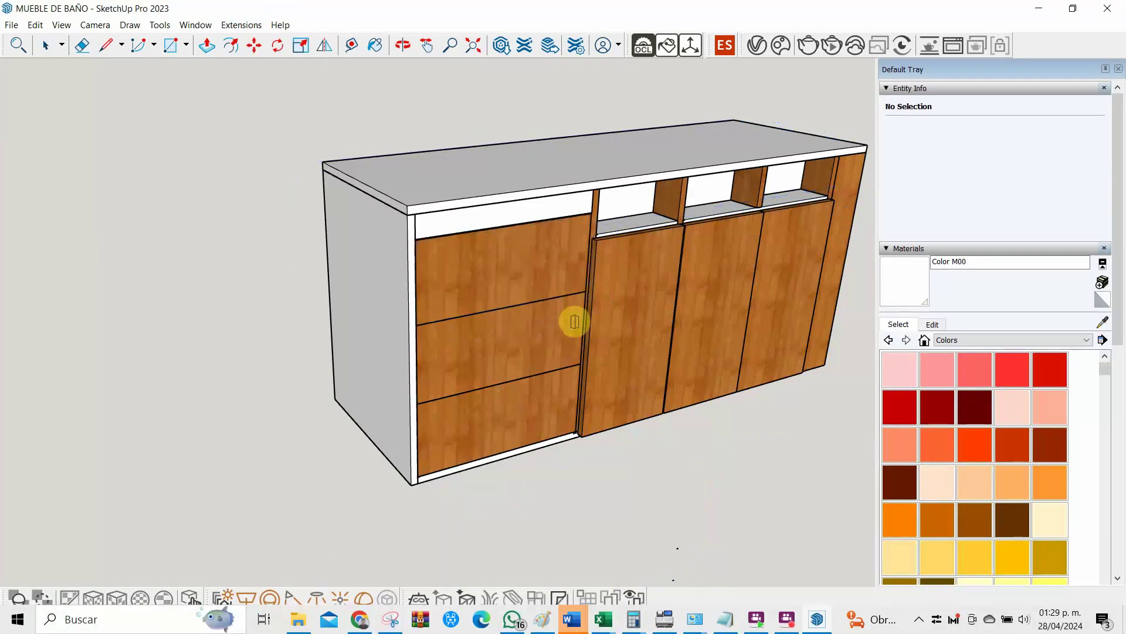
Open the top-left drawer and the door beside it, then zoom in on them
{"action": "left_click", "coordinate": [511, 269]}
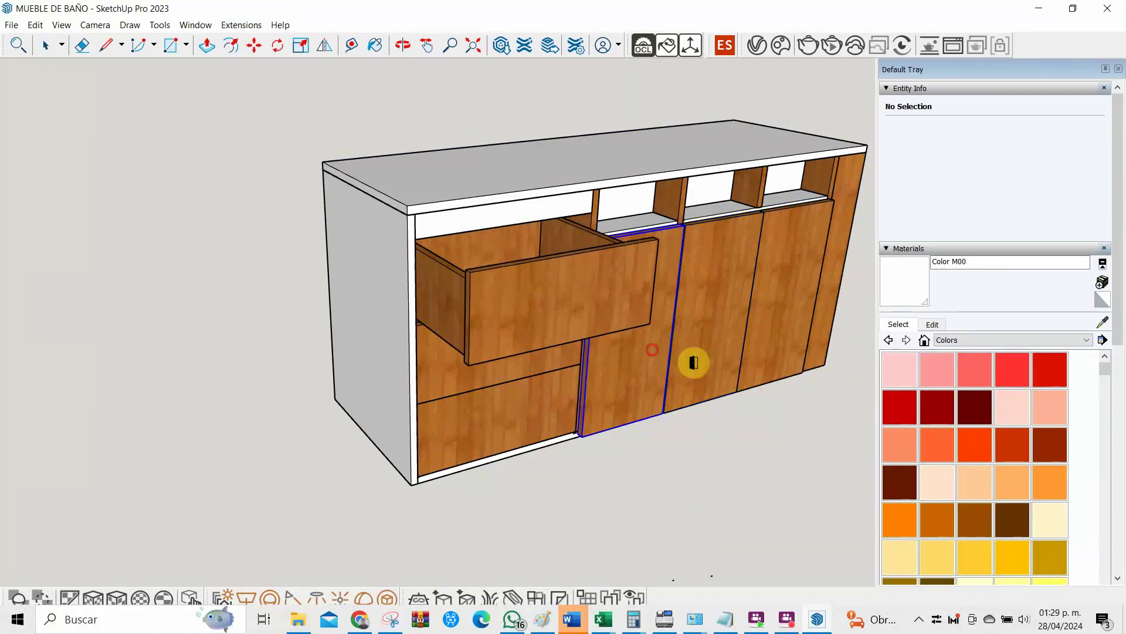
{"action": "left_click", "coordinate": [683, 375]}
{"action": "middle_click_drag", "start_coordinate": [837, 421], "coordinate": [815, 397]}
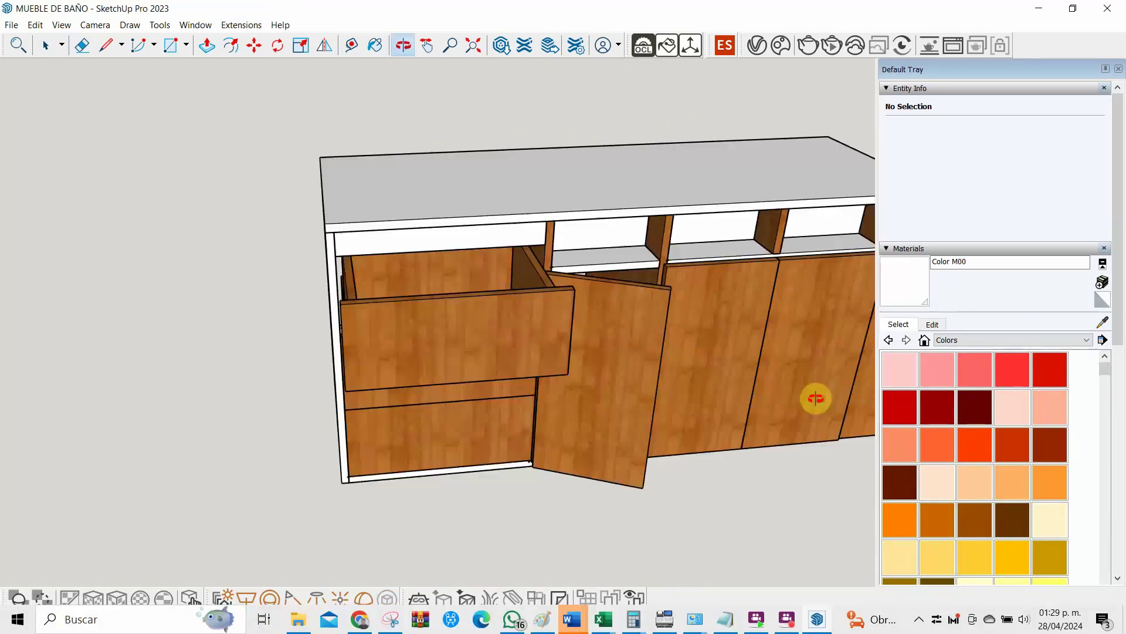
{"action": "scroll", "coordinate": [528, 455], "scroll_direction": "up", "scroll_amount": 5}
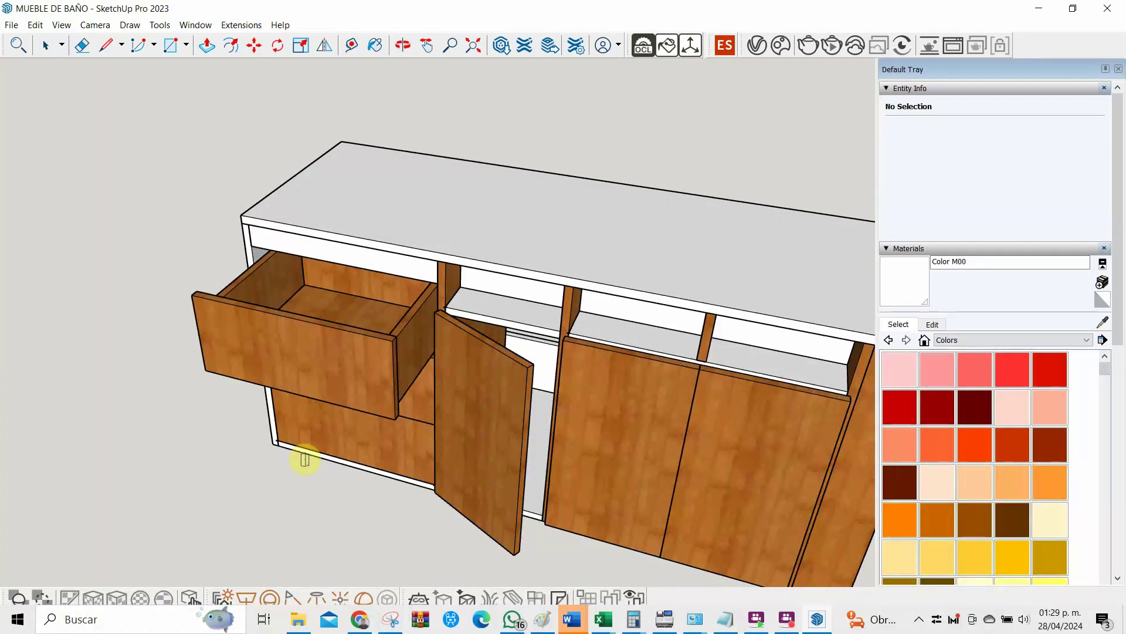
{"action": "scroll", "coordinate": [301, 460], "scroll_direction": "up", "scroll_amount": 3}
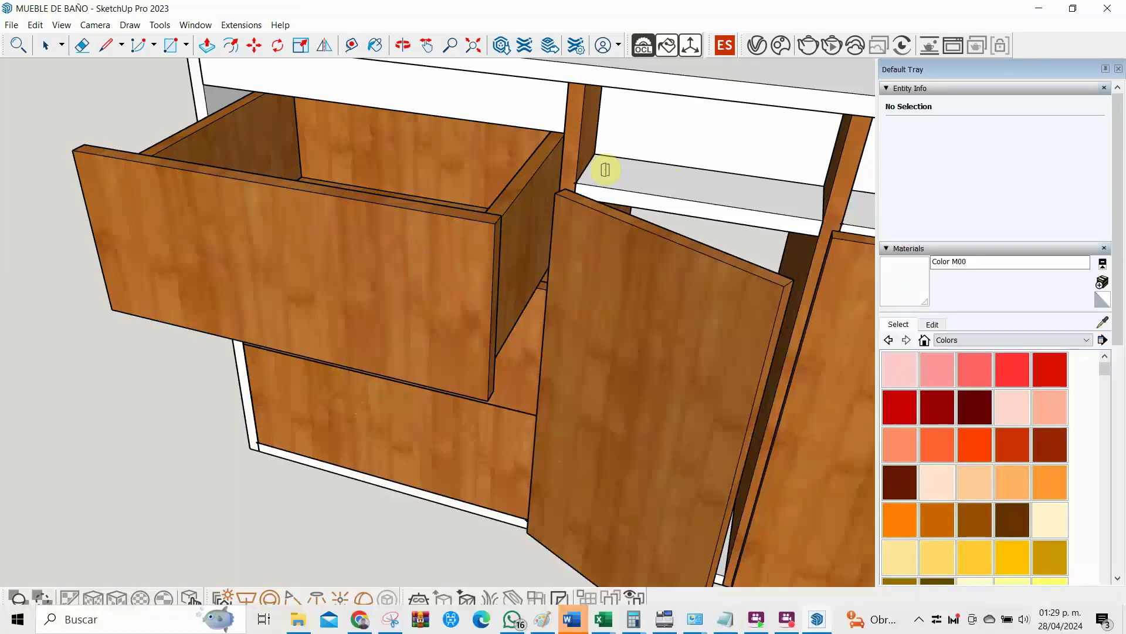
Swing the door closed and slide the top-left drawer shut
{"action": "left_click", "coordinate": [614, 261]}
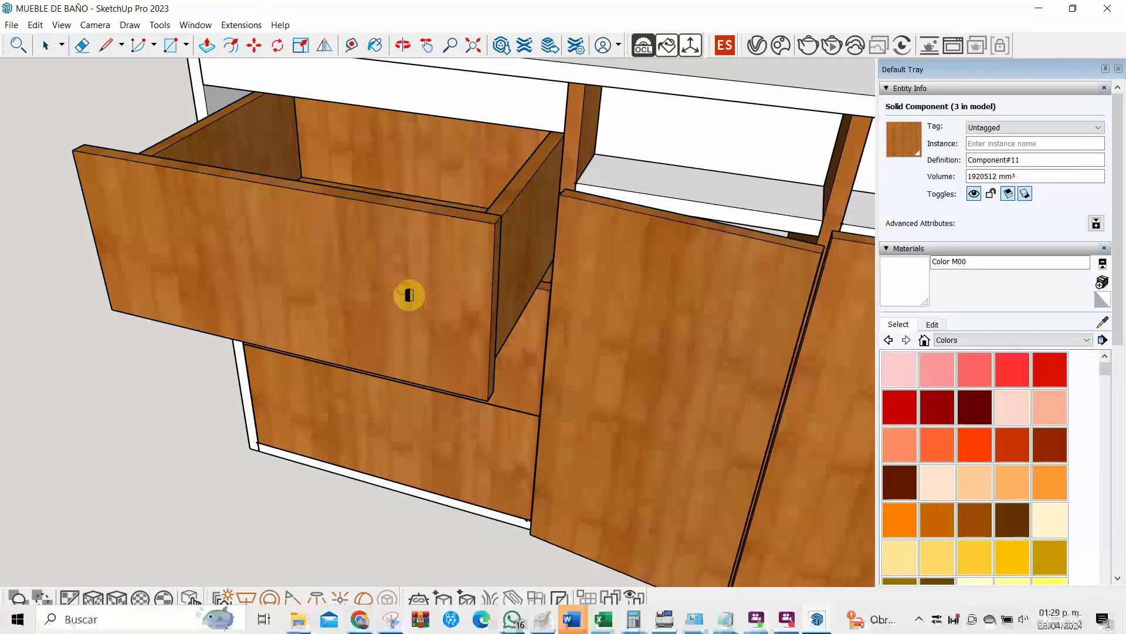
{"action": "left_click", "coordinate": [405, 295]}
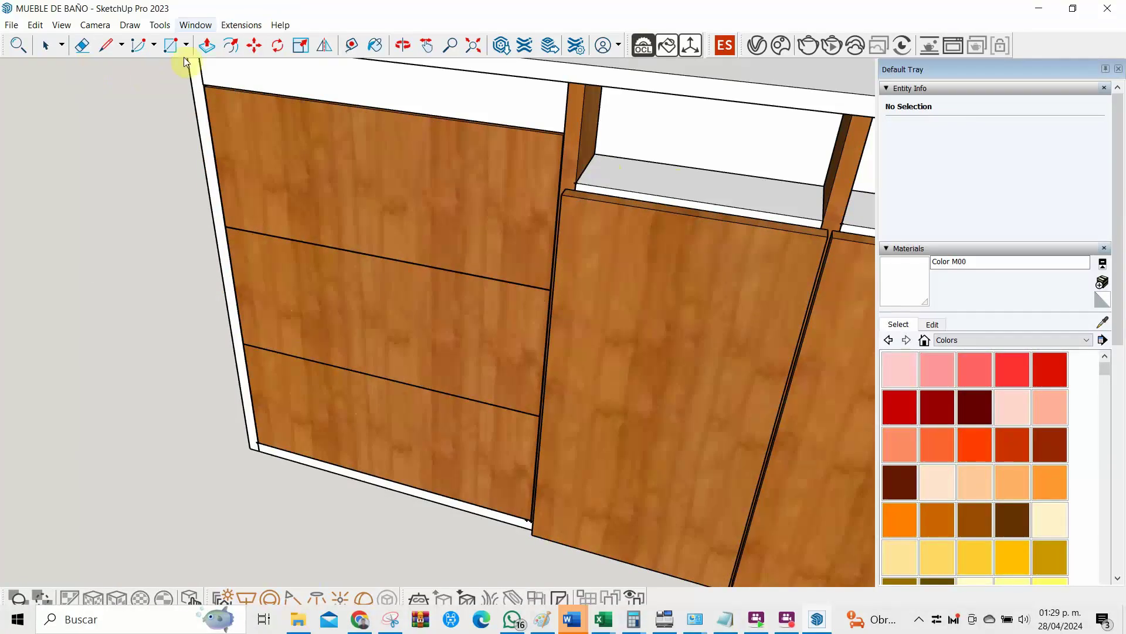
{"action": "left_click", "coordinate": [241, 25]}
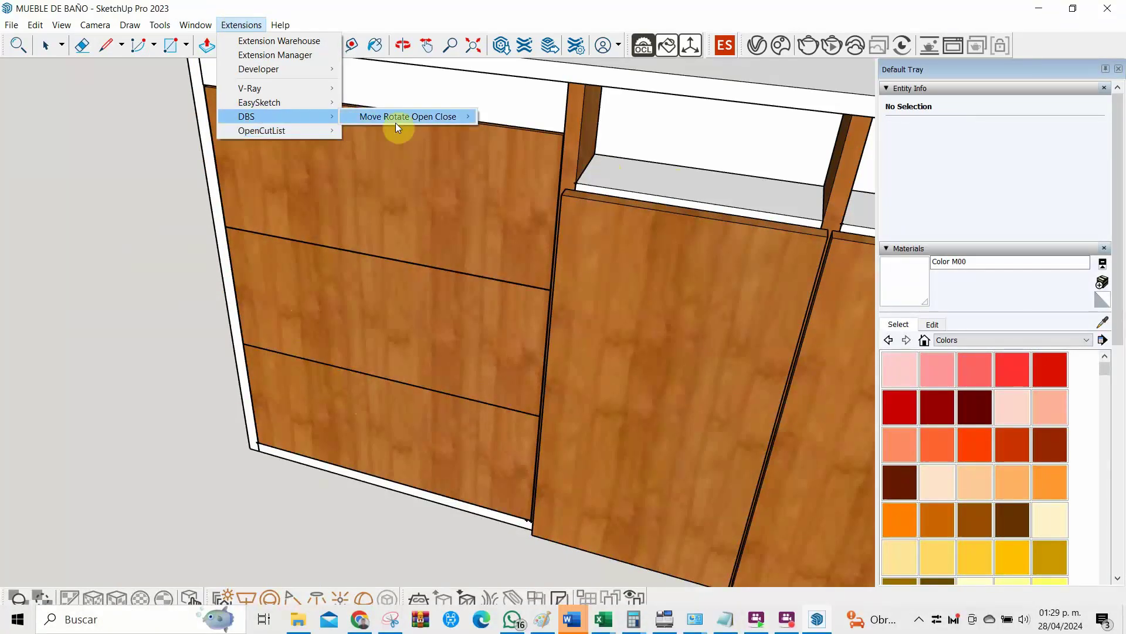
Select the middle drawer in Joint configuration and begin picking its axis
{"action": "mouse_move", "coordinate": [407, 116]}
{"action": "left_click", "coordinate": [525, 131]}
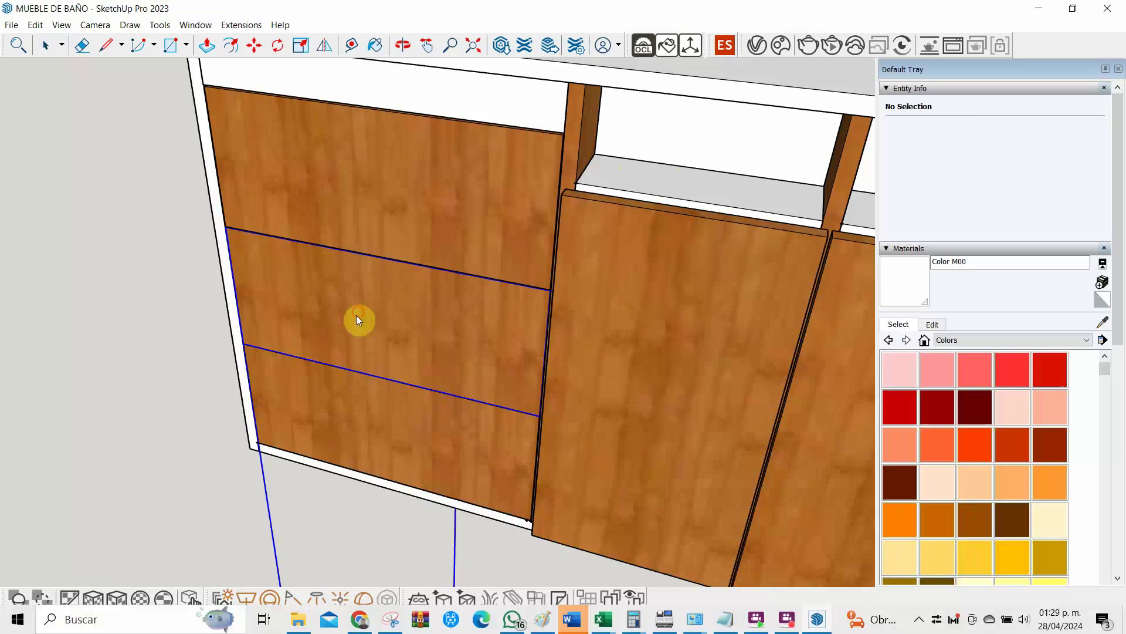
{"action": "left_click", "coordinate": [379, 328]}
{"action": "left_click", "coordinate": [738, 267]}
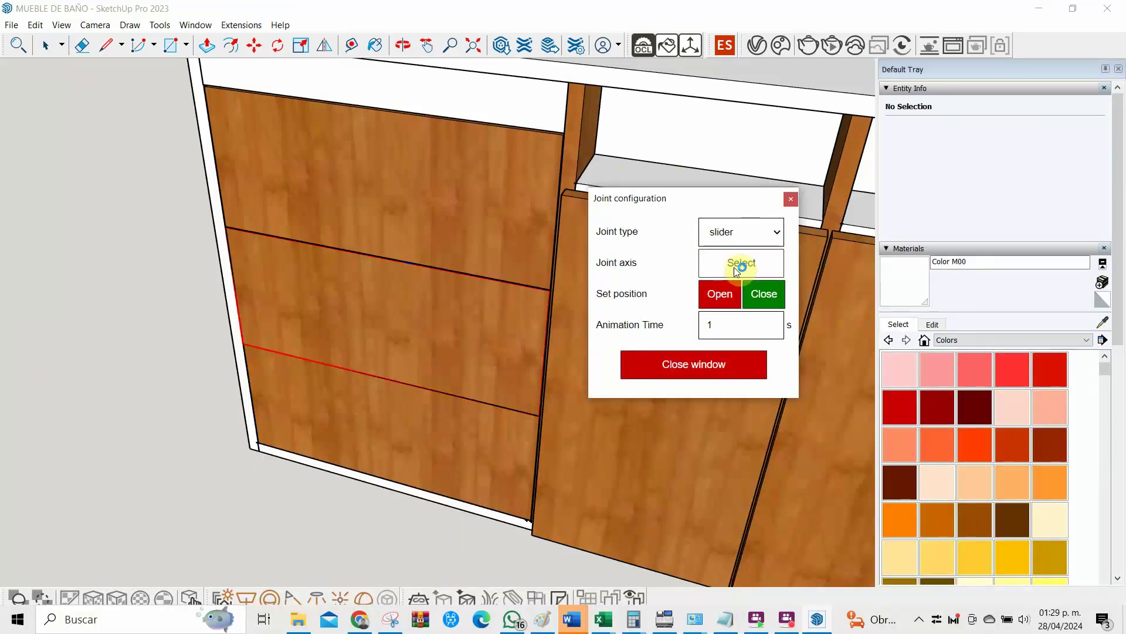
{"action": "scroll", "coordinate": [124, 252], "scroll_direction": "up", "scroll_amount": 3}
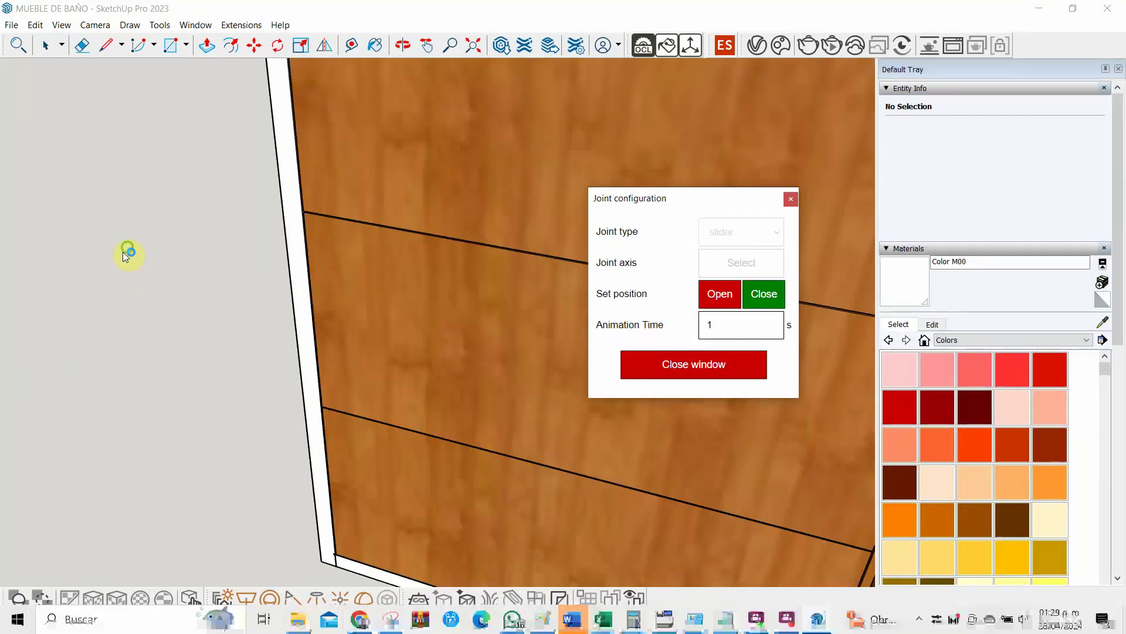
{"action": "scroll", "coordinate": [122, 251], "scroll_direction": "up", "scroll_amount": 5}
{"action": "scroll", "coordinate": [146, 227], "scroll_direction": "down", "scroll_amount": 2}
{"action": "scroll", "coordinate": [434, 201], "scroll_direction": "down", "scroll_amount": 5}
{"action": "scroll", "coordinate": [495, 196], "scroll_direction": "up", "scroll_amount": 1}
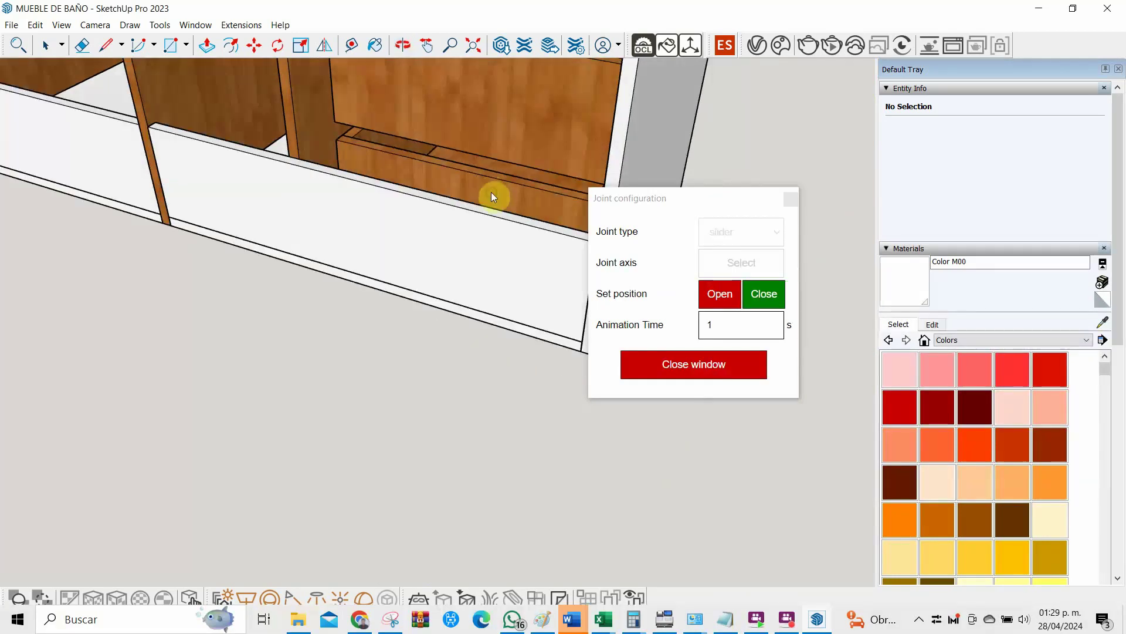
{"action": "scroll", "coordinate": [367, 122], "scroll_direction": "up", "scroll_amount": 3}
{"action": "scroll", "coordinate": [364, 114], "scroll_direction": "down", "scroll_amount": 3}
{"action": "scroll", "coordinate": [262, 131], "scroll_direction": "down", "scroll_amount": 2}
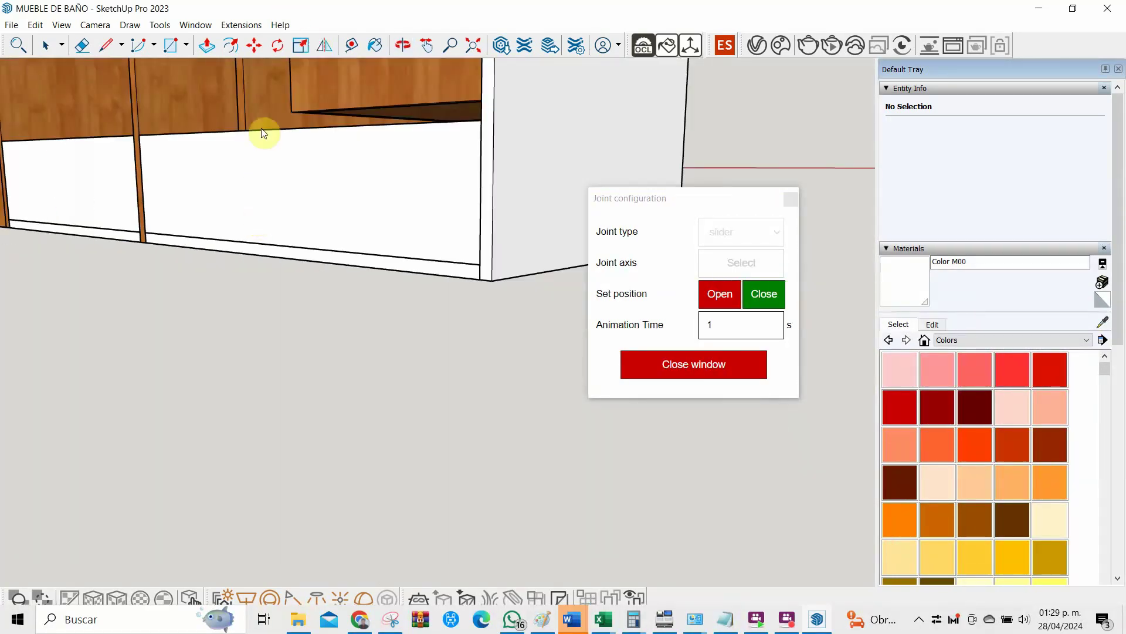
{"action": "scroll", "coordinate": [328, 126], "scroll_direction": "up", "scroll_amount": 3}
{"action": "scroll", "coordinate": [352, 129], "scroll_direction": "up", "scroll_amount": 3}
{"action": "scroll", "coordinate": [351, 135], "scroll_direction": "up", "scroll_amount": 3}
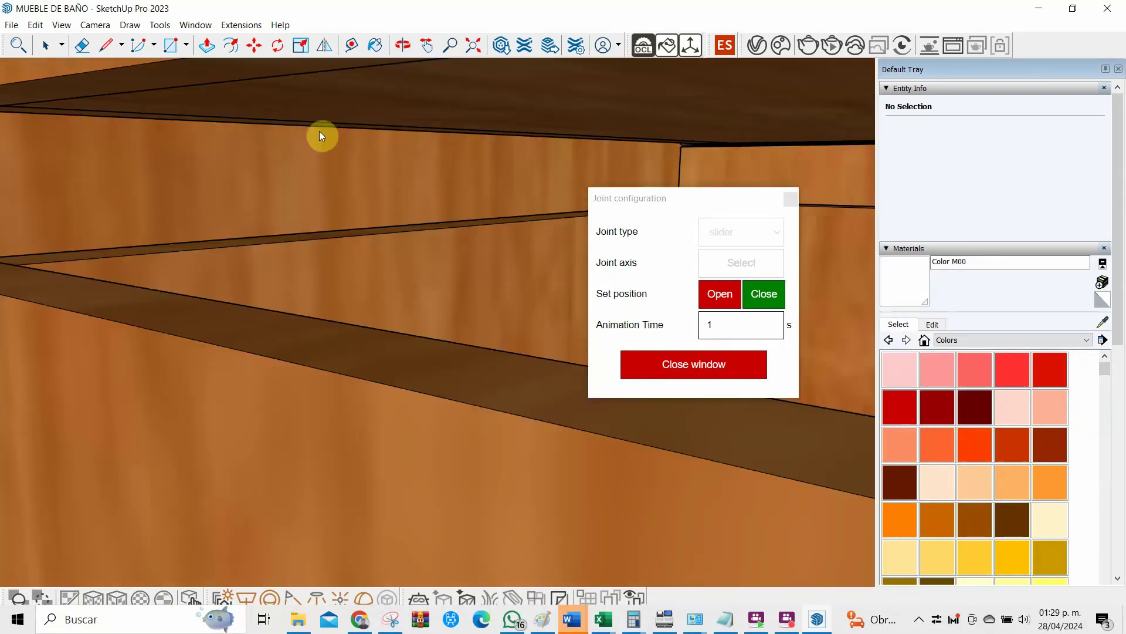
Set the drawer edge as the middle drawer's sliding axis and close Joint configuration
{"action": "left_click", "coordinate": [269, 126]}
{"action": "scroll", "coordinate": [286, 203], "scroll_direction": "down", "scroll_amount": 2}
{"action": "scroll", "coordinate": [286, 203], "scroll_direction": "down", "scroll_amount": 3}
{"action": "scroll", "coordinate": [286, 203], "scroll_direction": "down", "scroll_amount": 2}
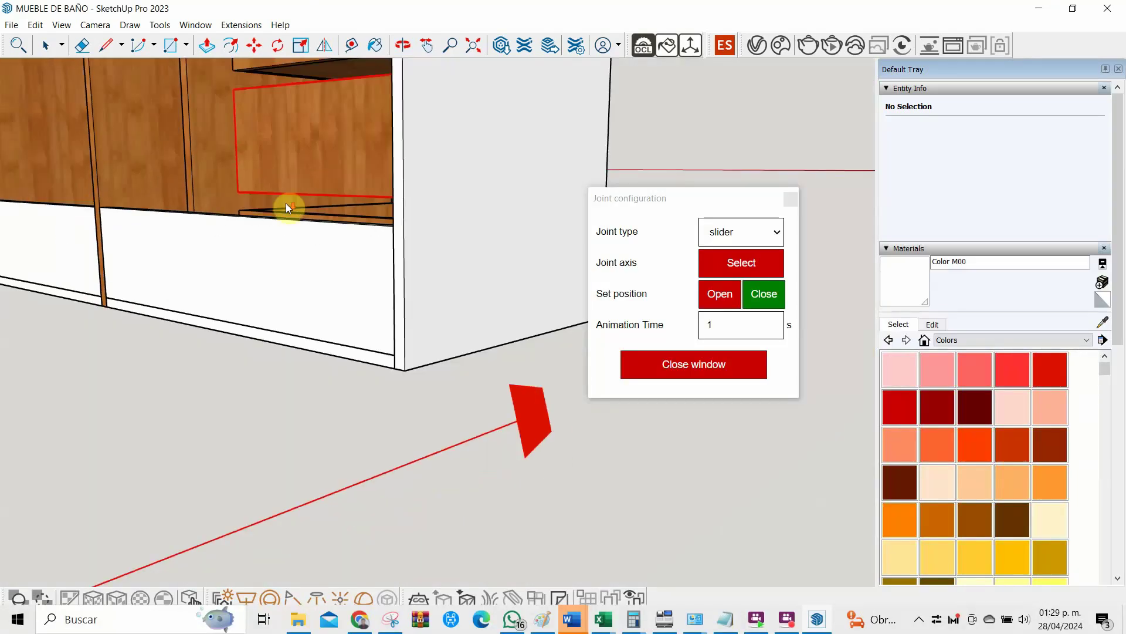
{"action": "scroll", "coordinate": [352, 234], "scroll_direction": "down", "scroll_amount": 1}
{"action": "left_click", "coordinate": [718, 293]}
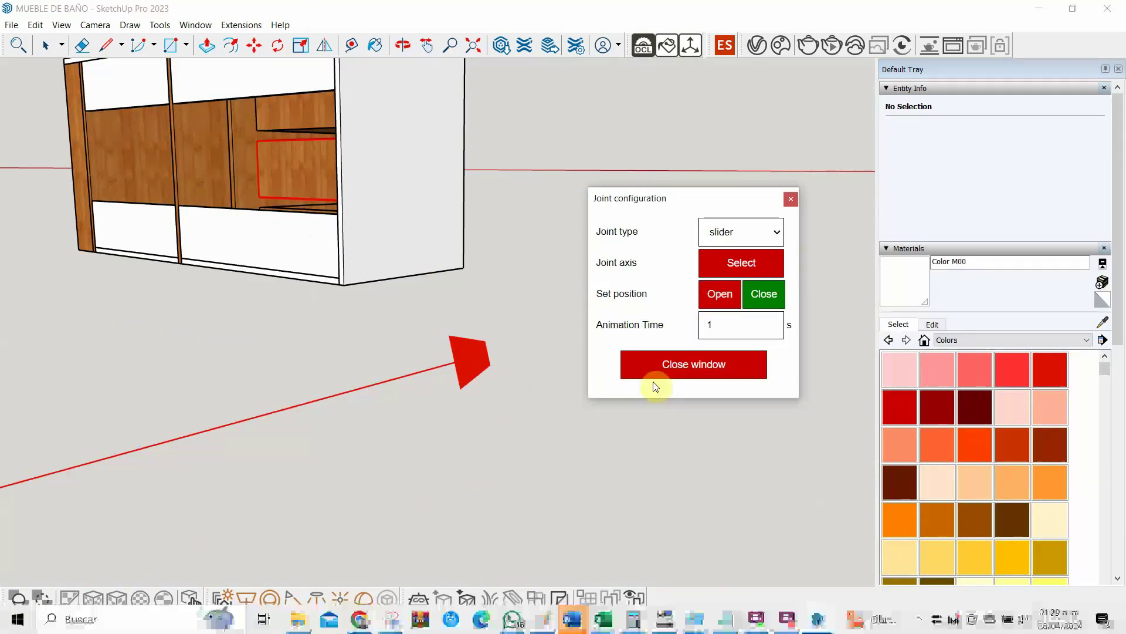
{"action": "left_click", "coordinate": [668, 365]}
Pull the middle drawer out along its slide with Move joint
{"action": "left_click", "coordinate": [241, 25]}
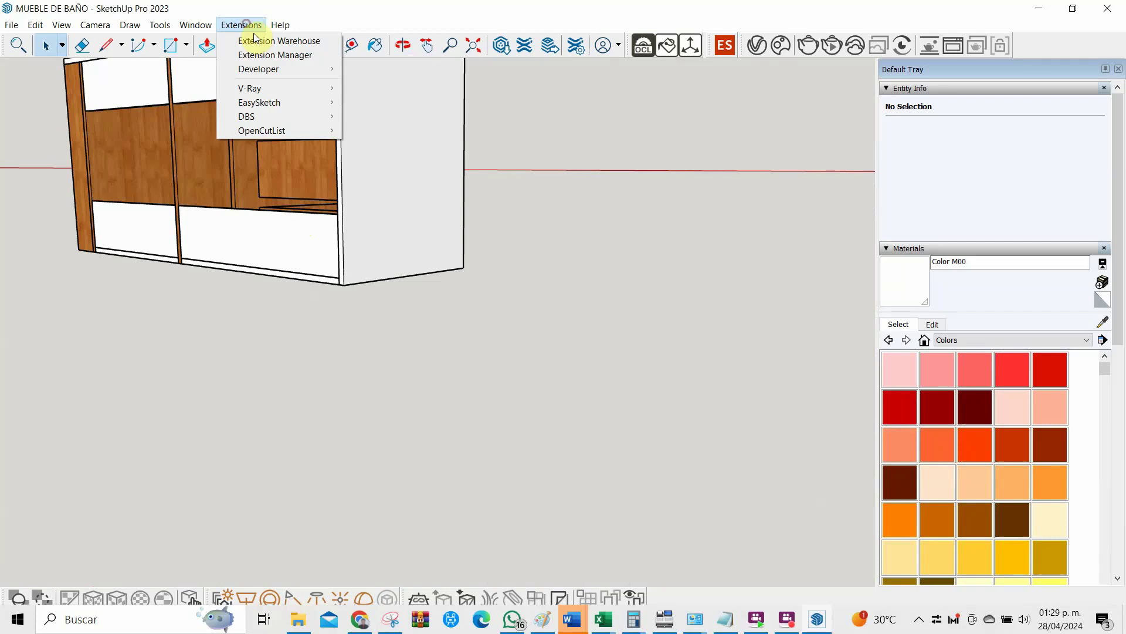
{"action": "mouse_move", "coordinate": [255, 116]}
{"action": "mouse_move", "coordinate": [406, 117]}
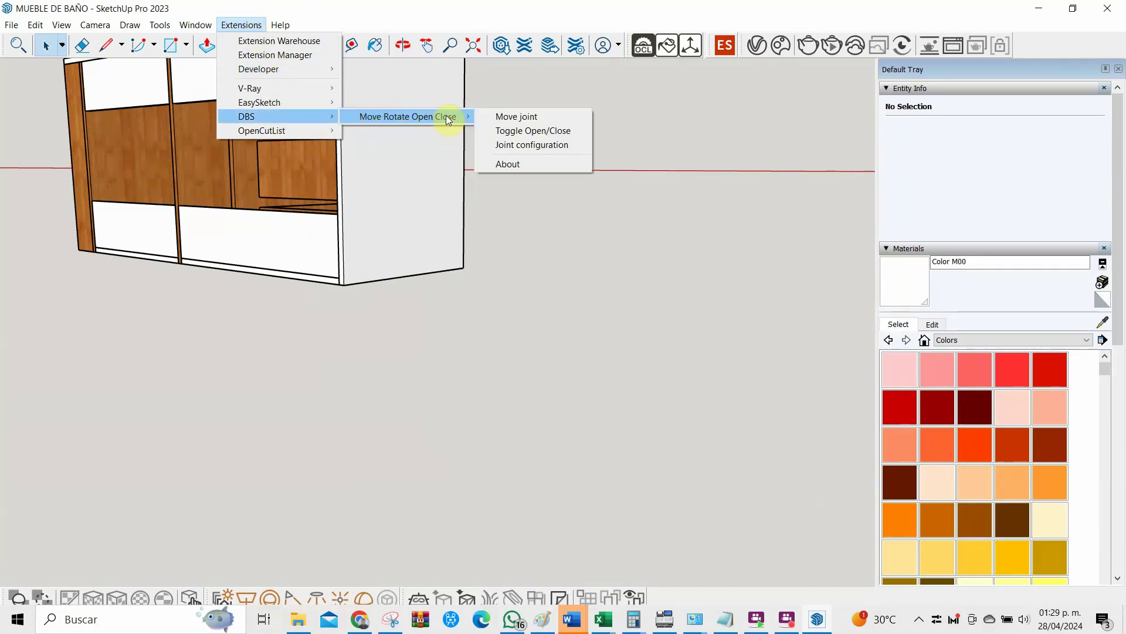
{"action": "left_click", "coordinate": [515, 120]}
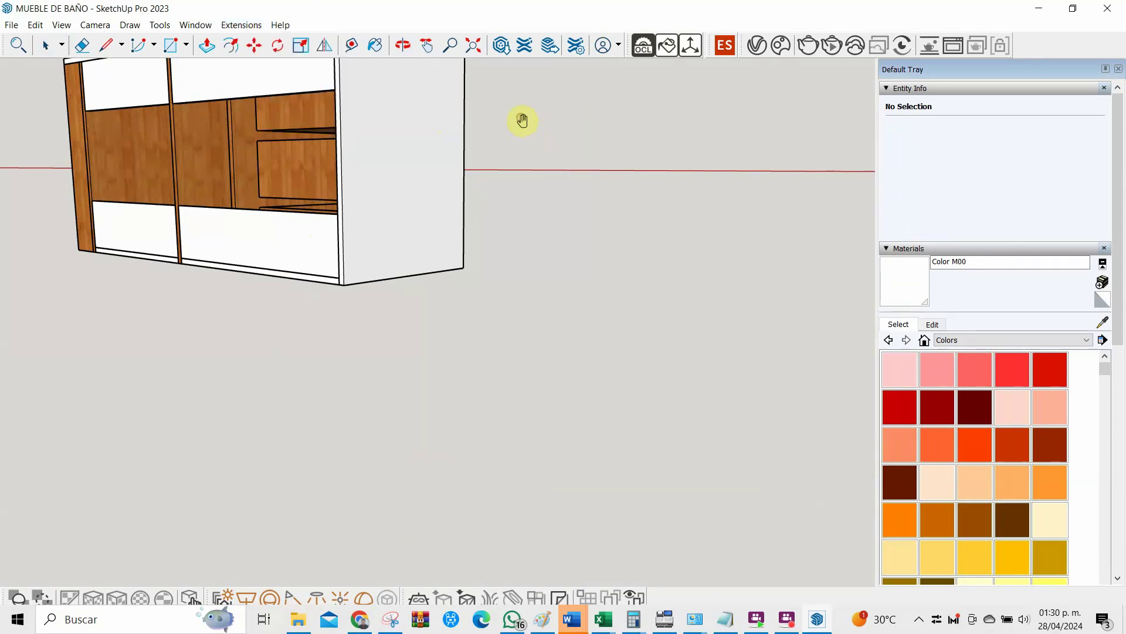
{"action": "middle_click_drag", "start_coordinate": [523, 118], "coordinate": [3, 236]}
{"action": "scroll", "coordinate": [428, 138], "scroll_direction": "up", "scroll_amount": 2}
{"action": "left_click_drag", "start_coordinate": [377, 169], "coordinate": [432, 200]}
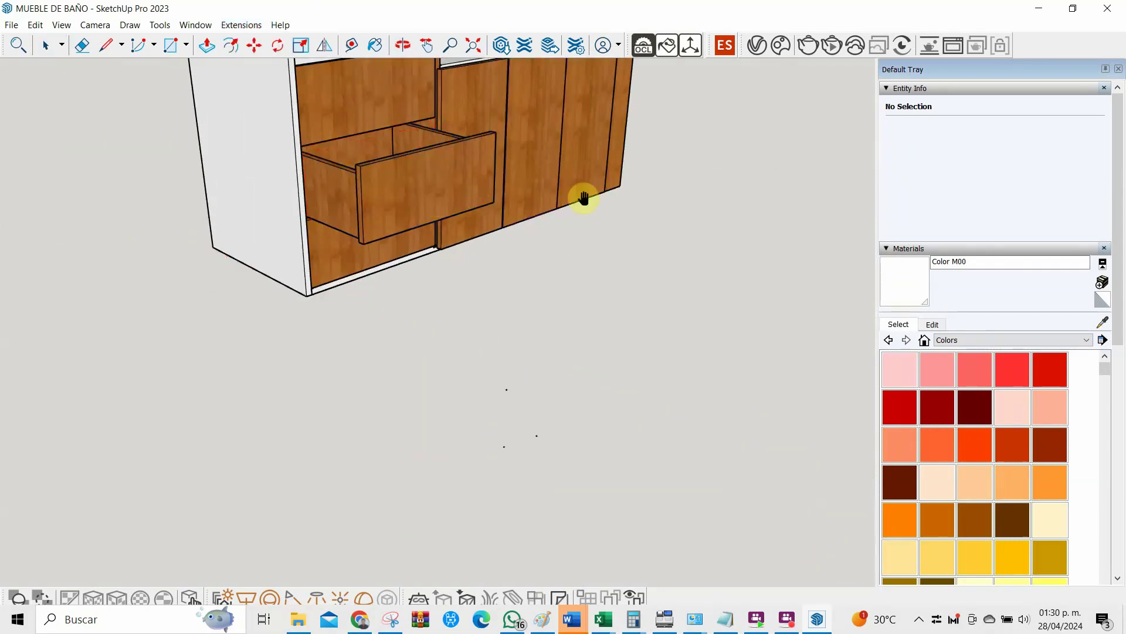
{"action": "scroll", "coordinate": [483, 302], "scroll_direction": "down", "scroll_amount": 3}
{"action": "scroll", "coordinate": [469, 176], "scroll_direction": "up", "scroll_amount": 2}
{"action": "scroll", "coordinate": [359, 133], "scroll_direction": "up", "scroll_amount": 2}
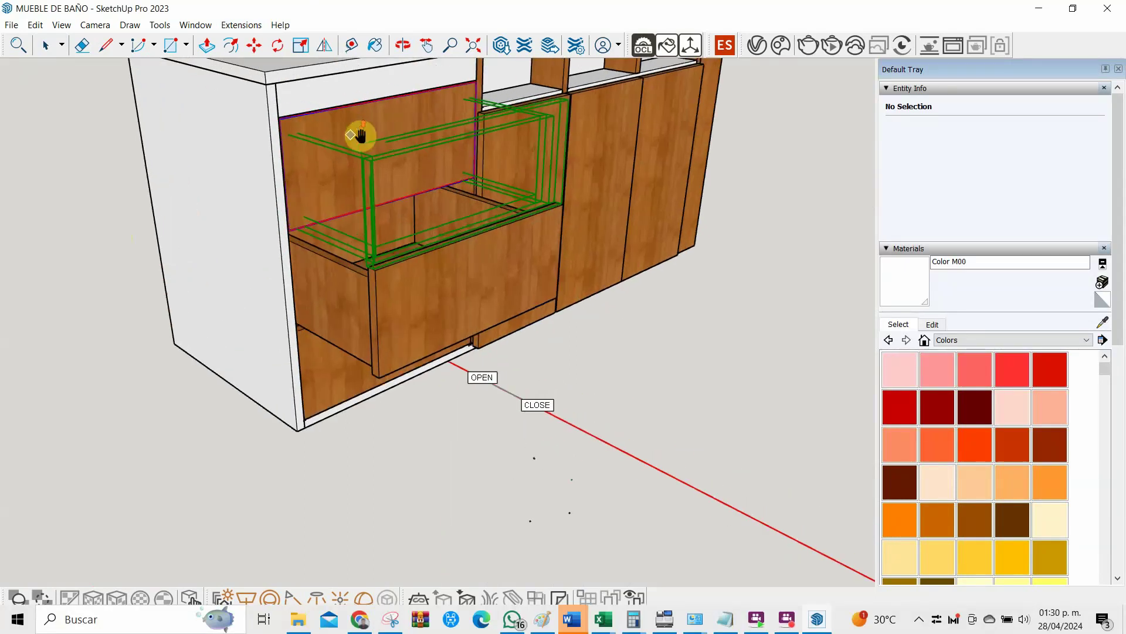
Recheck the drawer's joint configuration, then toggle the middle drawer closed
{"action": "left_click", "coordinate": [234, 24]}
{"action": "mouse_move", "coordinate": [246, 116]}
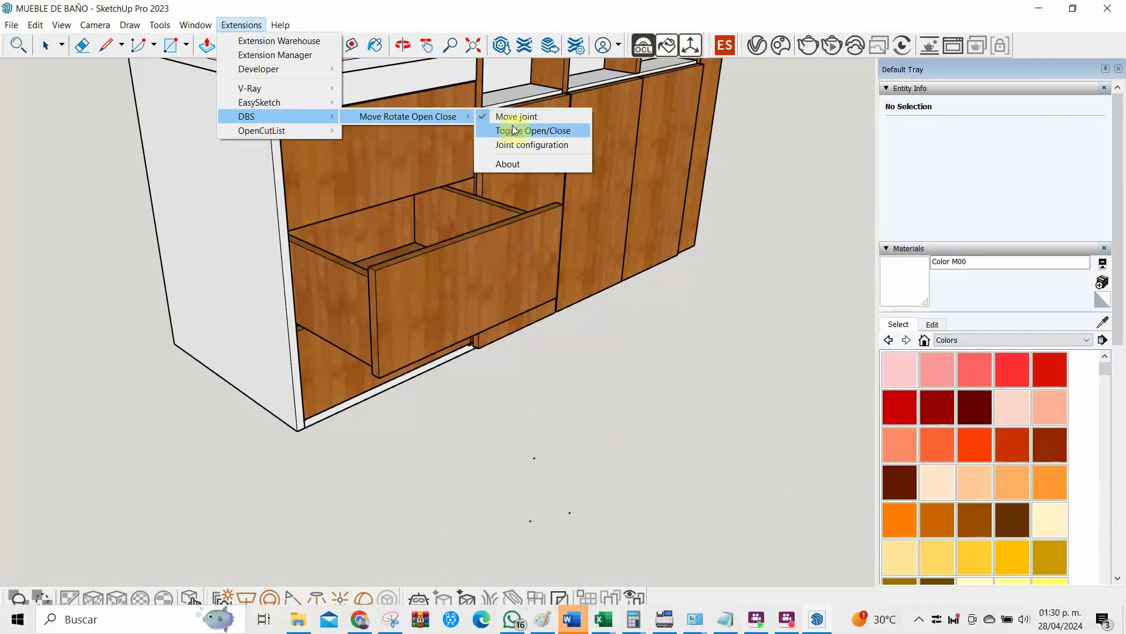
{"action": "left_click", "coordinate": [526, 144]}
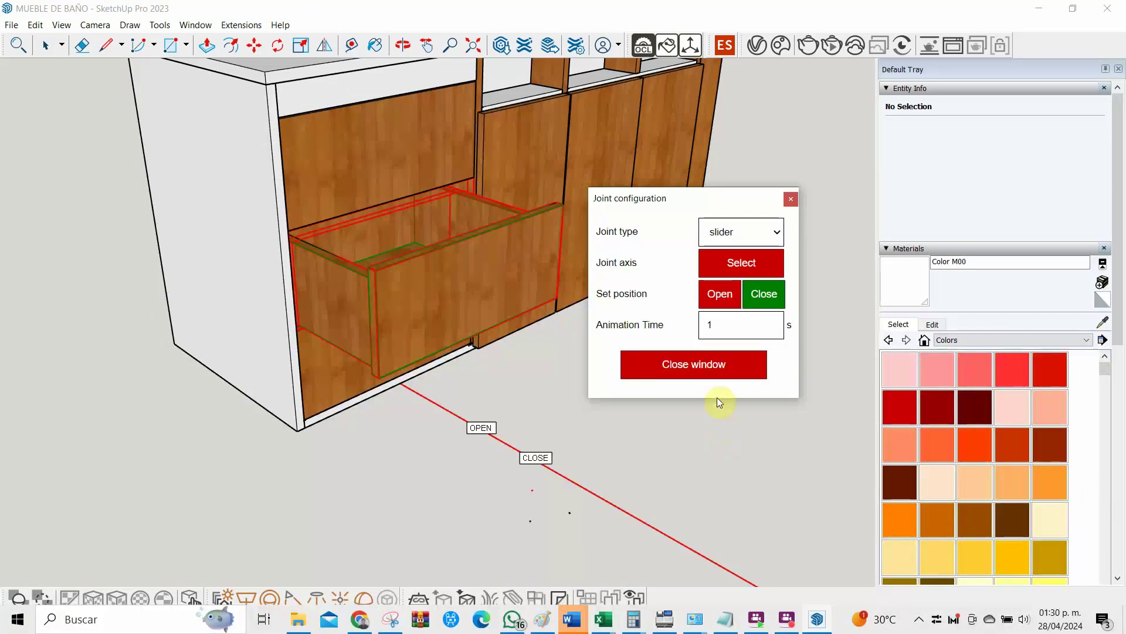
{"action": "left_click", "coordinate": [712, 368]}
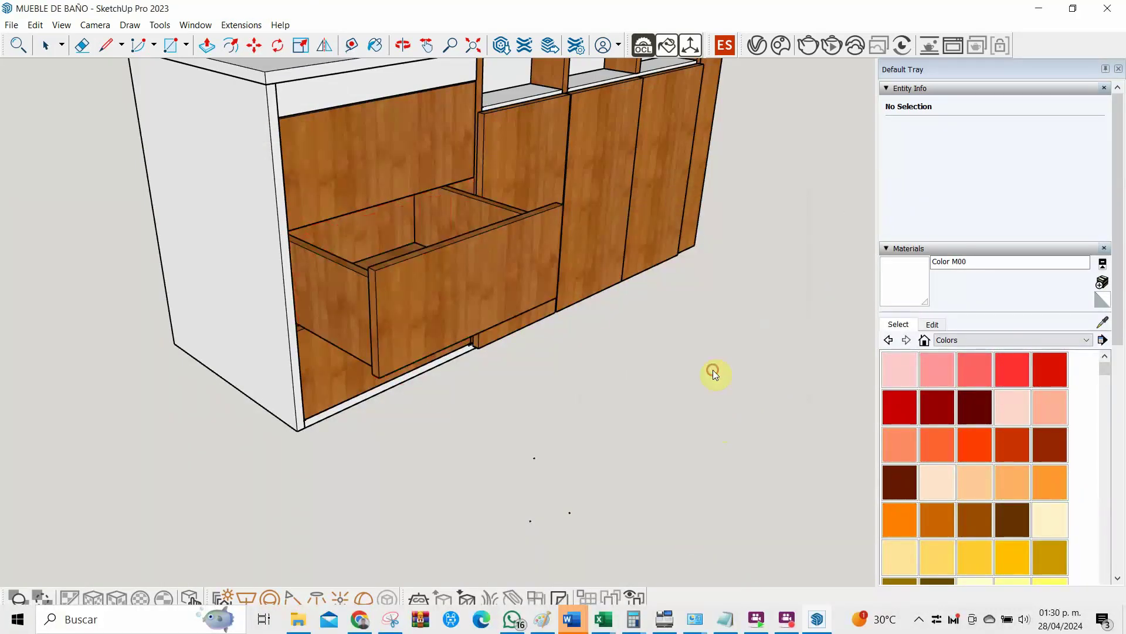
{"action": "left_click", "coordinate": [229, 24]}
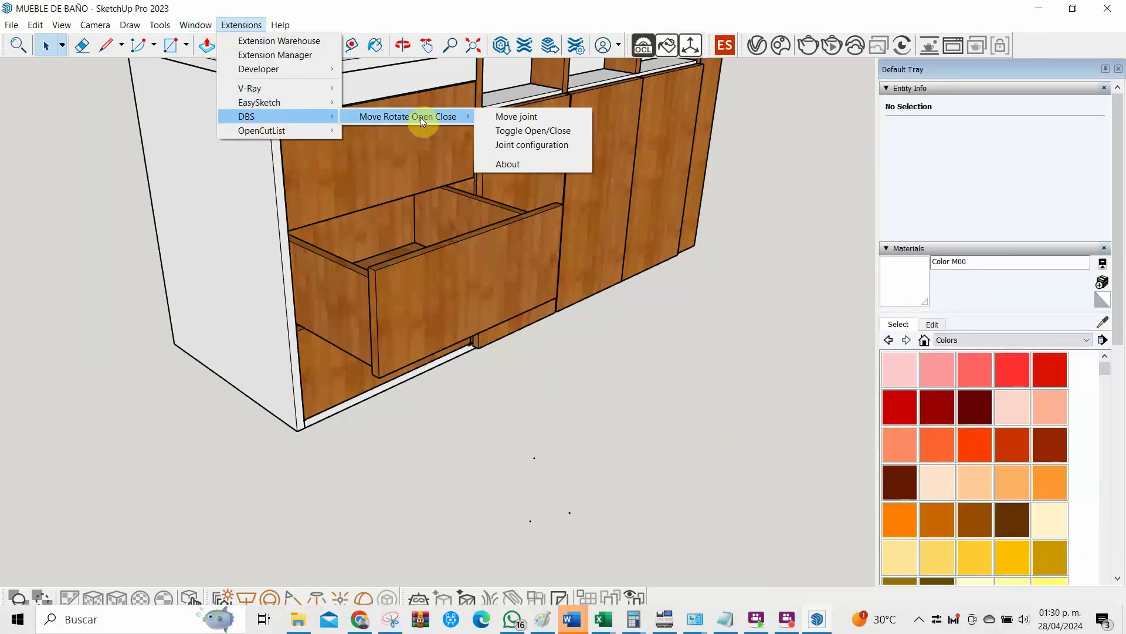
{"action": "left_click", "coordinate": [529, 128]}
{"action": "left_click", "coordinate": [503, 259]}
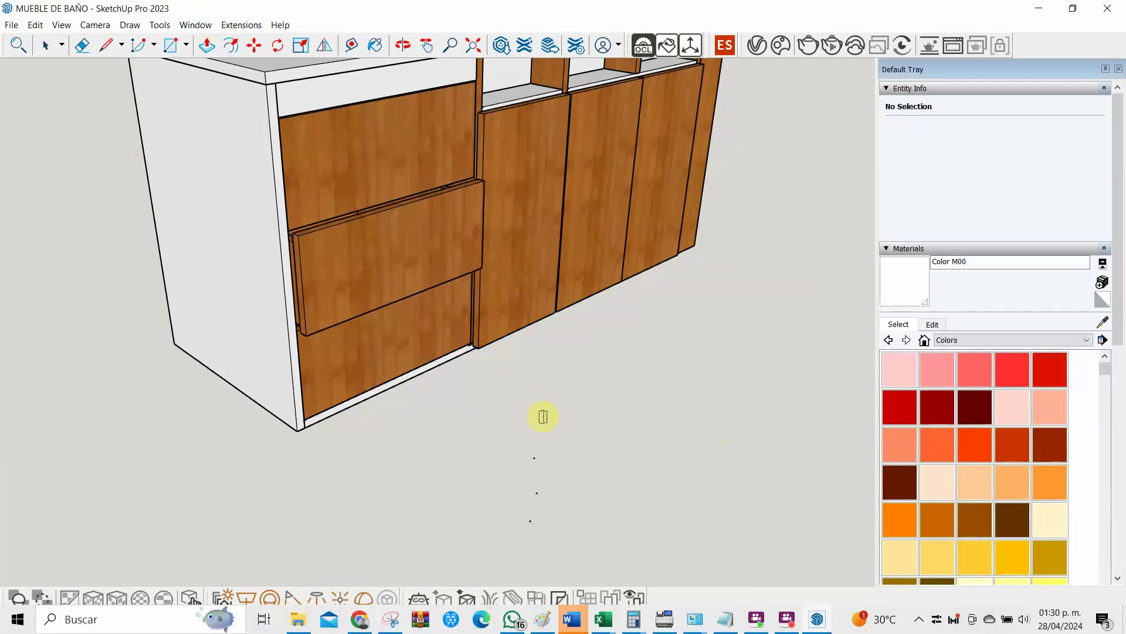
{"action": "left_click", "coordinate": [234, 26]}
{"action": "mouse_move", "coordinate": [264, 116]}
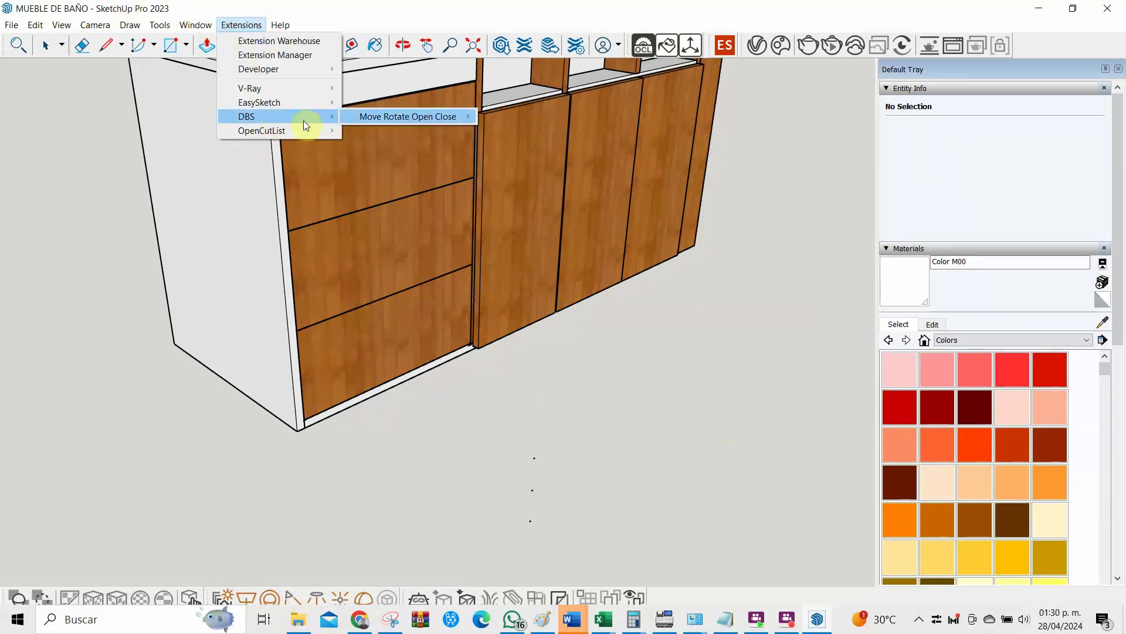
Pick the bottom drawer in Joint configuration and orbit to face its front
{"action": "left_click", "coordinate": [532, 148]}
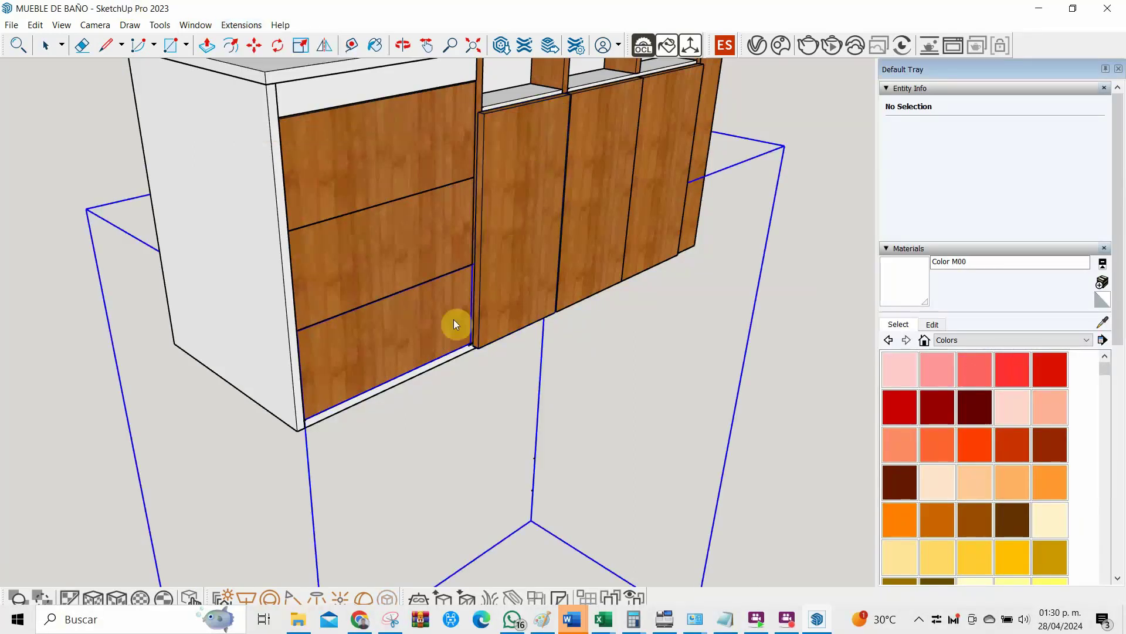
{"action": "left_click", "coordinate": [396, 329]}
{"action": "left_click", "coordinate": [424, 342]}
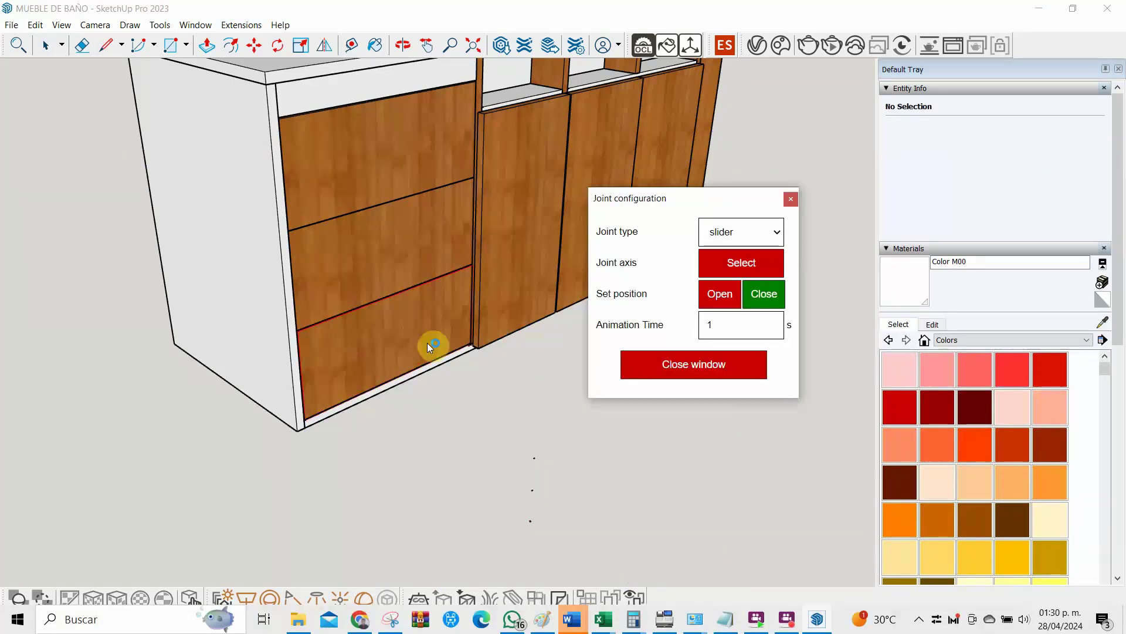
{"action": "mouse_move", "coordinate": [16, 345]}
{"action": "middle_mouse_down"}
{"action": "mouse_move", "coordinate": [226, 336]}
{"action": "mouse_move", "coordinate": [537, 391]}
{"action": "middle_mouse_up"}
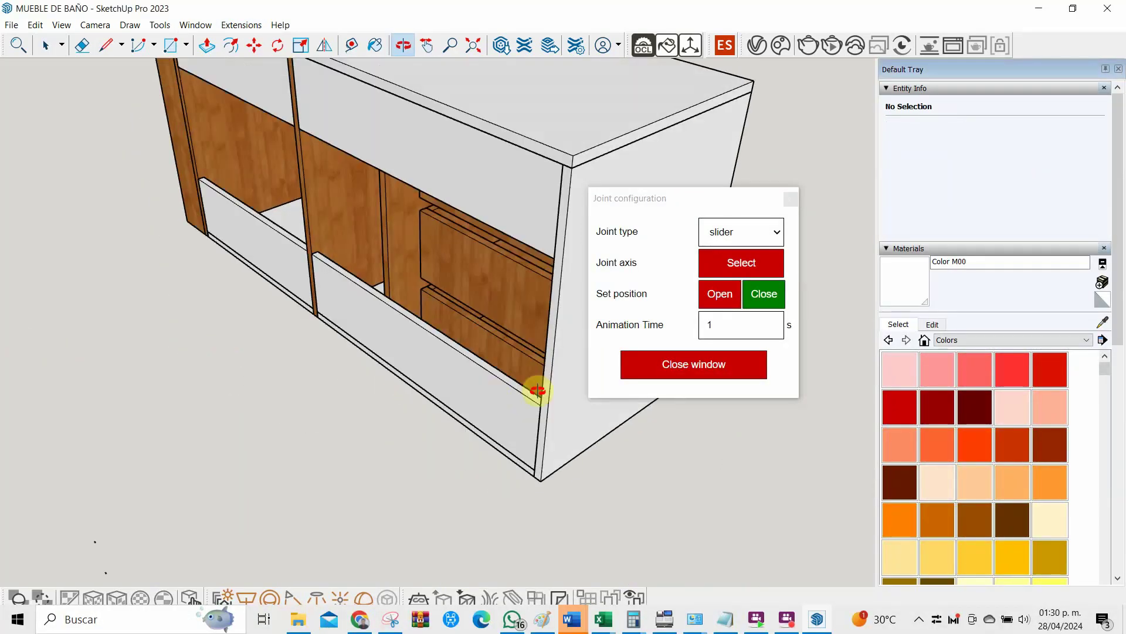
{"action": "scroll", "coordinate": [538, 390], "scroll_direction": "up", "scroll_amount": 2}
{"action": "scroll", "coordinate": [582, 413], "scroll_direction": "up", "scroll_amount": 3}
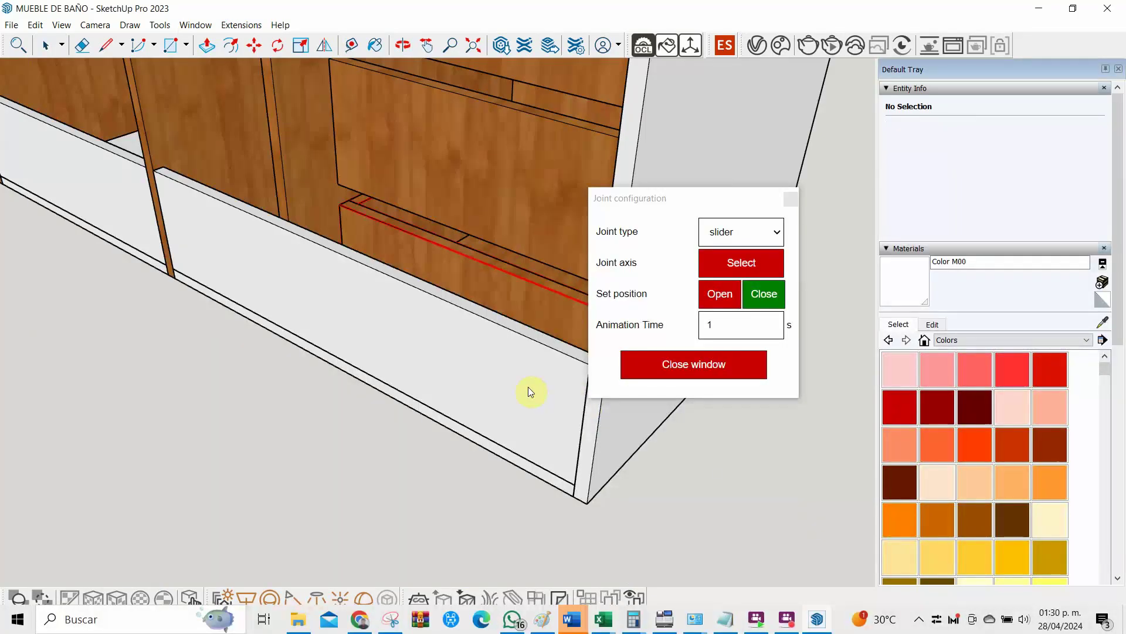
{"action": "mouse_move", "coordinate": [529, 390]}
{"action": "middle_mouse_down"}
{"action": "mouse_move", "coordinate": [181, 390]}
{"action": "mouse_move", "coordinate": [108, 369]}
{"action": "middle_mouse_up"}
{"action": "mouse_move", "coordinate": [222, 346]}
{"action": "middle_mouse_down"}
{"action": "mouse_move", "coordinate": [370, 345]}
{"action": "mouse_move", "coordinate": [246, 344]}
{"action": "mouse_move", "coordinate": [274, 349]}
{"action": "mouse_move", "coordinate": [240, 329]}
{"action": "middle_mouse_up"}
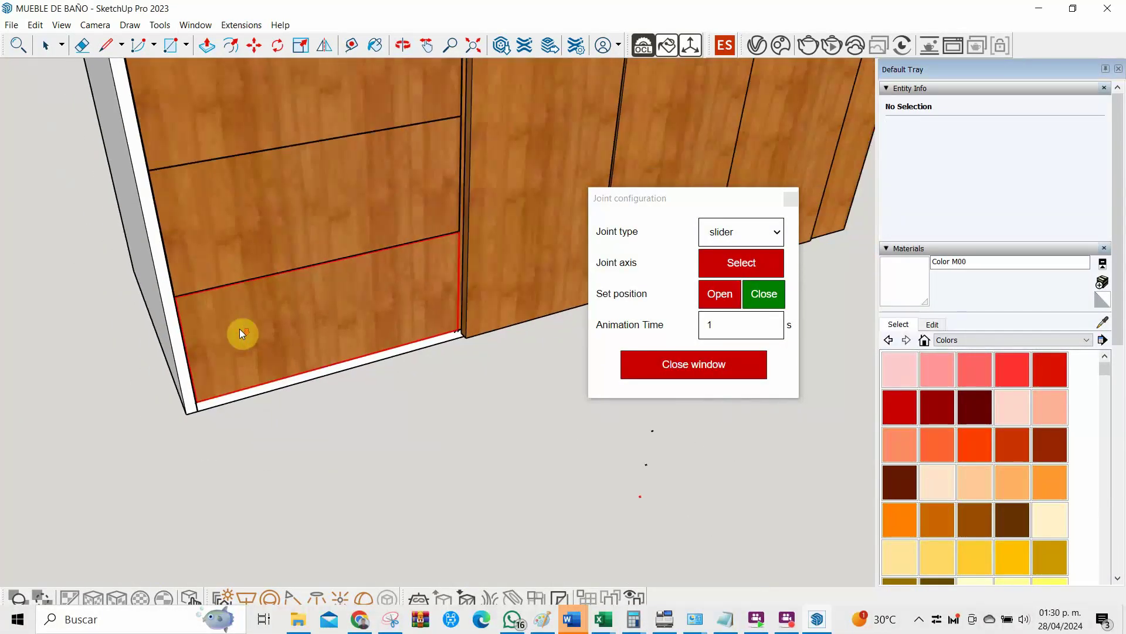
Pick and confirm the drawer edge as the bottom drawer's slide axis, then close the window
{"action": "left_click", "coordinate": [724, 268]}
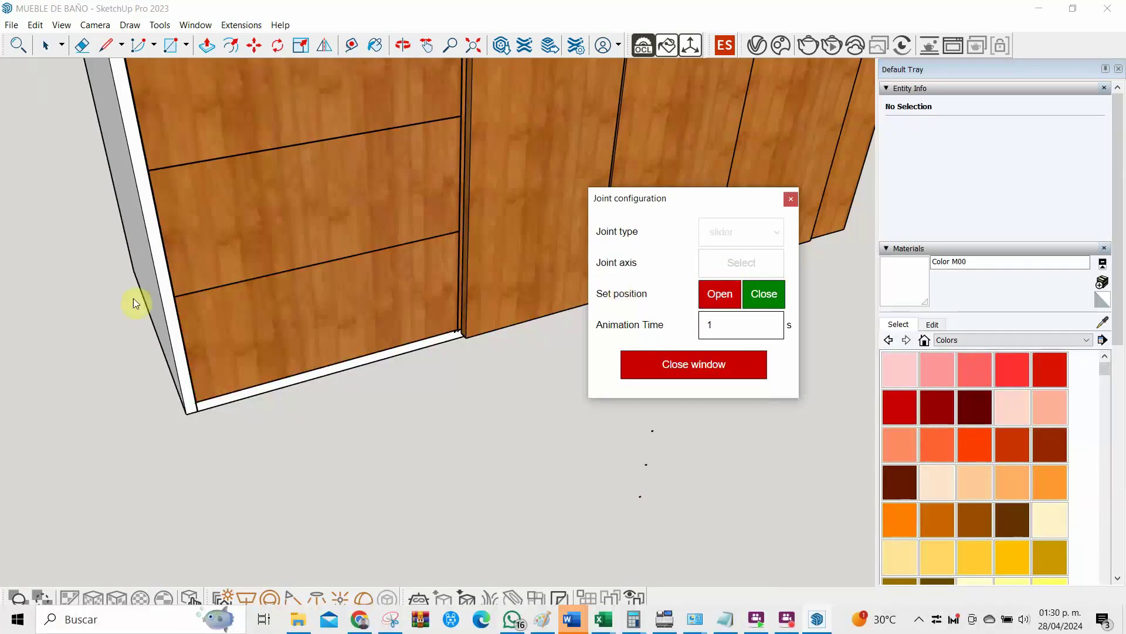
{"action": "middle_click_drag", "start_coordinate": [133, 303], "coordinate": [283, 295]}
{"action": "middle_click_drag", "start_coordinate": [110, 254], "coordinate": [755, 218]}
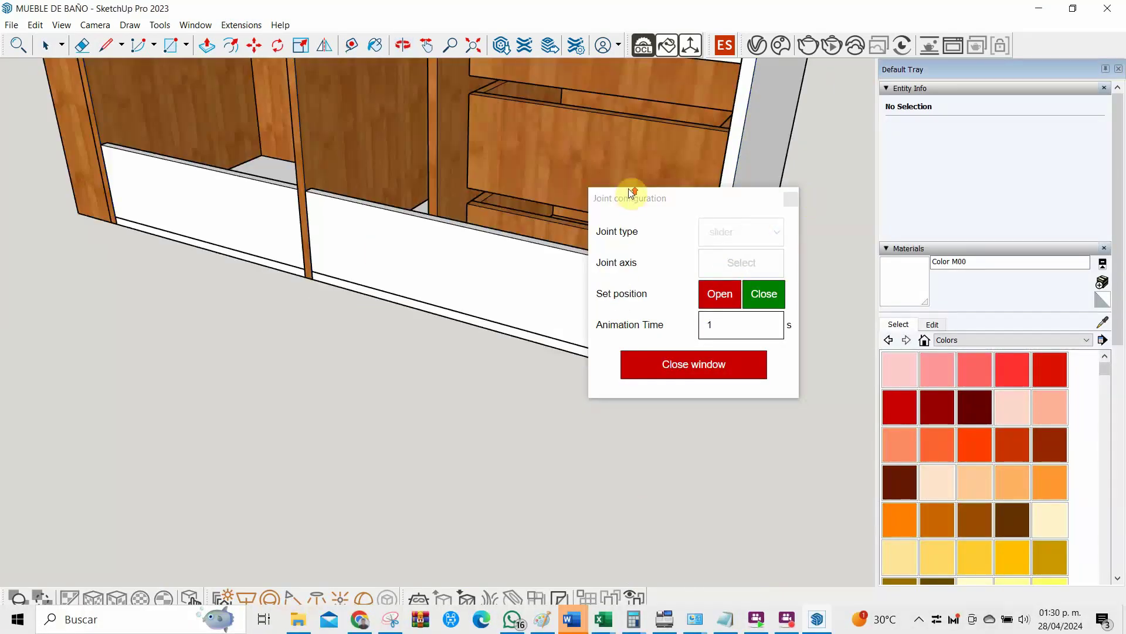
{"action": "scroll", "coordinate": [488, 202], "scroll_direction": "up", "scroll_amount": 5}
{"action": "scroll", "coordinate": [488, 203], "scroll_direction": "up", "scroll_amount": 3}
{"action": "left_click", "coordinate": [455, 187]}
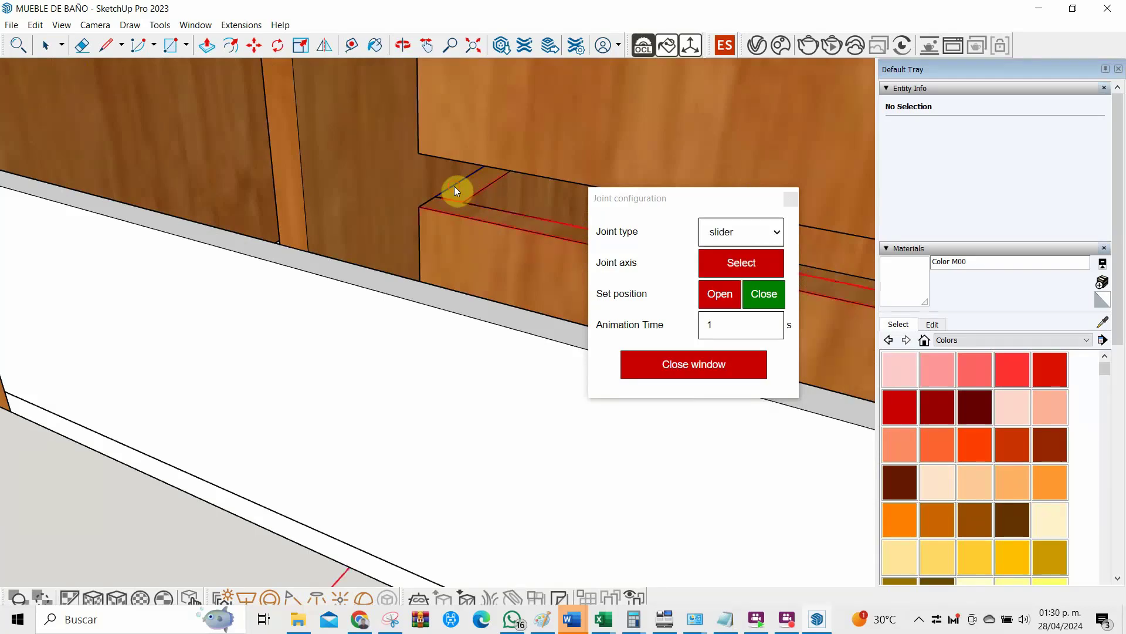
{"action": "scroll", "coordinate": [448, 239], "scroll_direction": "down", "scroll_amount": 2}
{"action": "scroll", "coordinate": [354, 242], "scroll_direction": "down", "scroll_amount": 3}
{"action": "scroll", "coordinate": [331, 240], "scroll_direction": "down", "scroll_amount": 2}
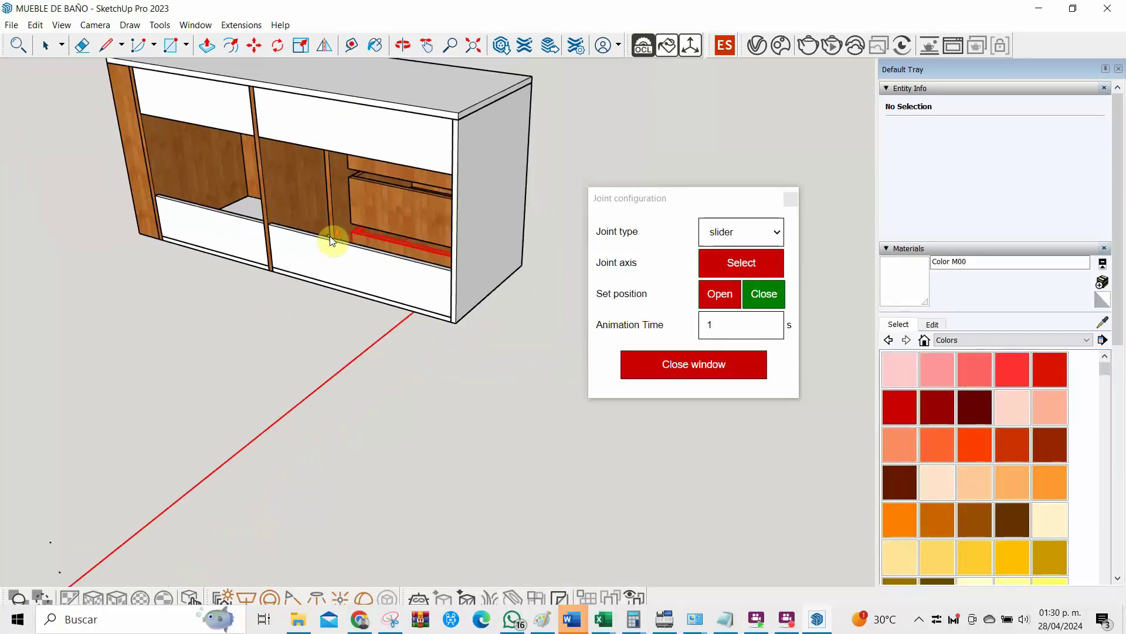
{"action": "scroll", "coordinate": [331, 240], "scroll_direction": "down", "scroll_amount": 2}
{"action": "mouse_move", "coordinate": [322, 315]}
{"action": "middle_mouse_down"}
{"action": "mouse_move", "coordinate": [423, 262]}
{"action": "mouse_move", "coordinate": [3, 307]}
{"action": "mouse_move", "coordinate": [495, 264]}
{"action": "mouse_move", "coordinate": [547, 213]}
{"action": "mouse_move", "coordinate": [536, 196]}
{"action": "mouse_move", "coordinate": [453, 209]}
{"action": "middle_mouse_up"}
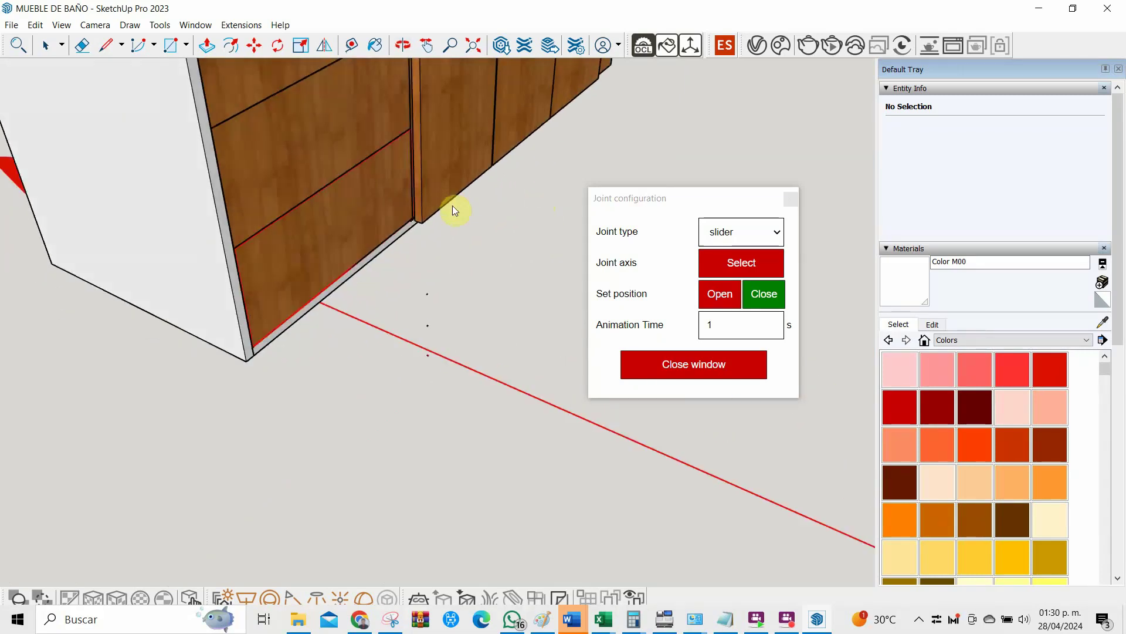
{"action": "left_click", "coordinate": [726, 259]}
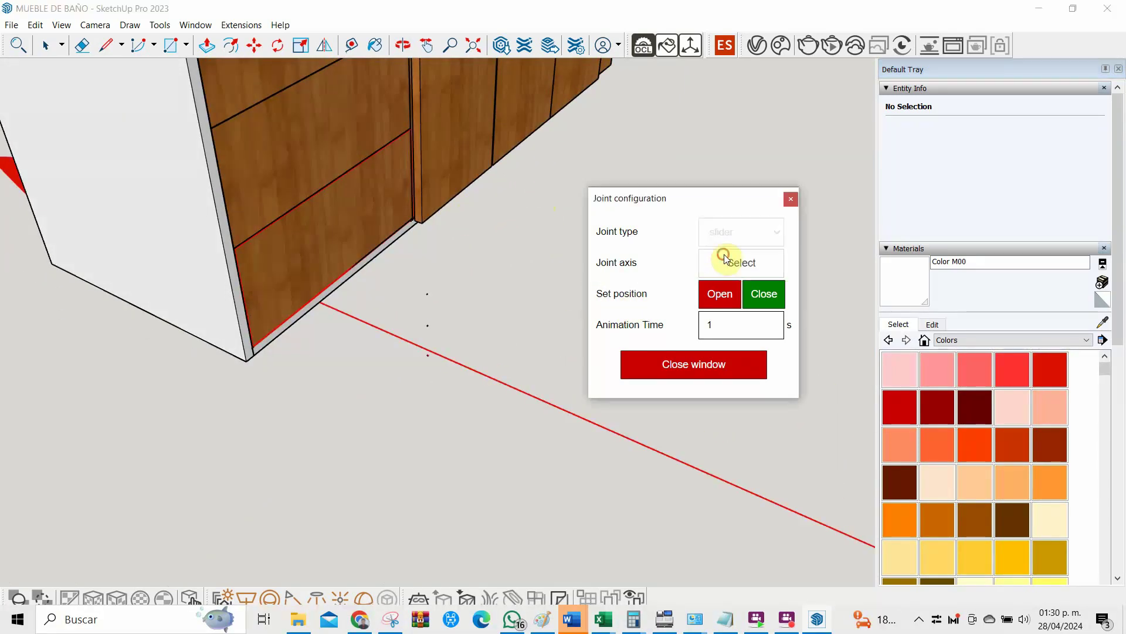
{"action": "left_click", "coordinate": [694, 364]}
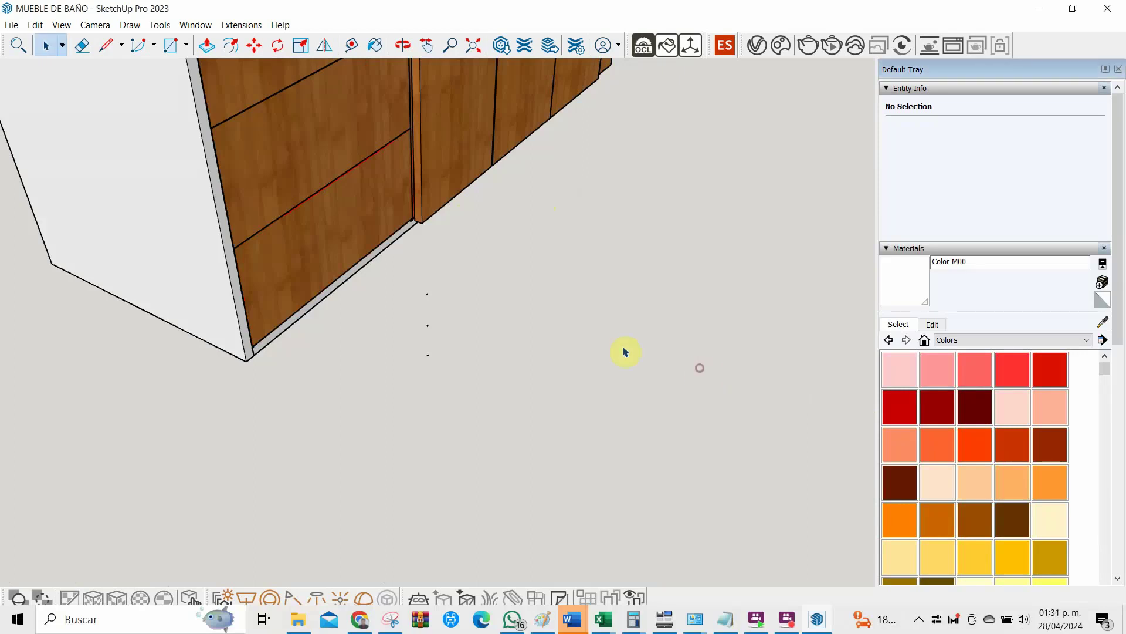
Pull the bottom drawer open with Move joint
{"action": "left_click", "coordinate": [235, 21]}
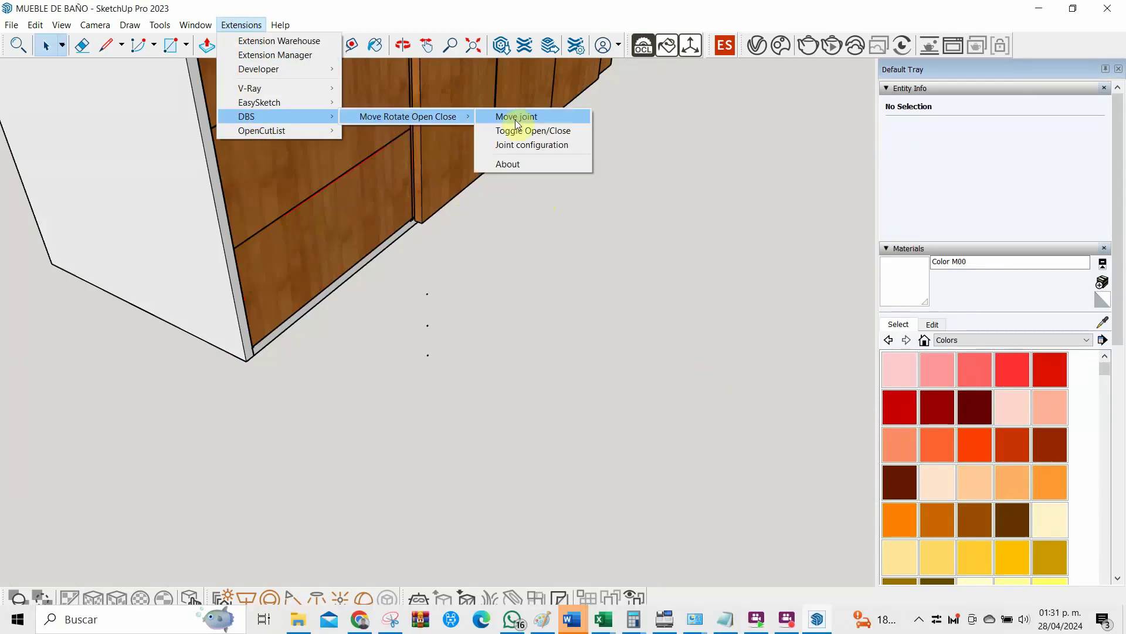
{"action": "left_click", "coordinate": [511, 116]}
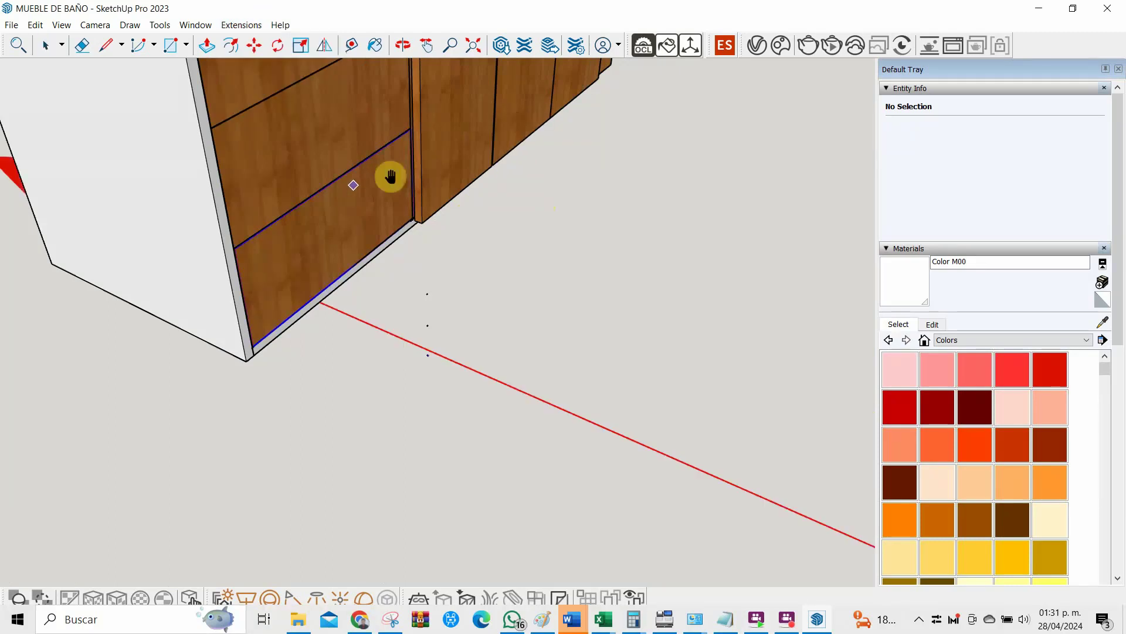
{"action": "left_click_drag", "start_coordinate": [360, 194], "coordinate": [460, 257]}
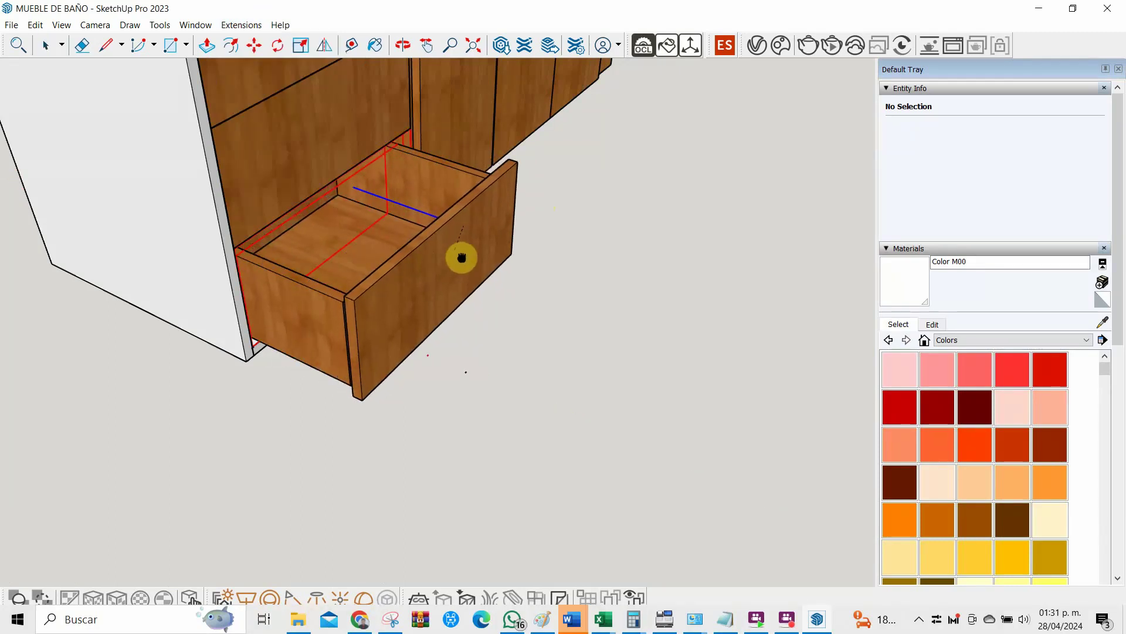
{"action": "scroll", "coordinate": [621, 230], "scroll_direction": "down", "scroll_amount": 2}
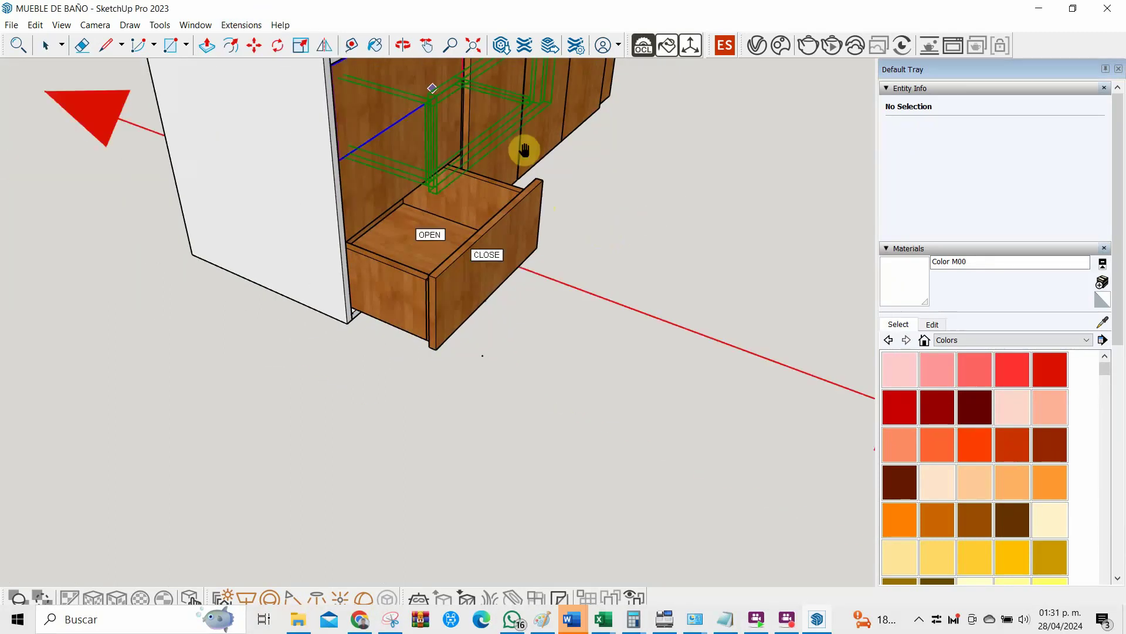
Review the bottom drawer's open and close positions in Joint configuration
{"action": "left_click", "coordinate": [255, 25]}
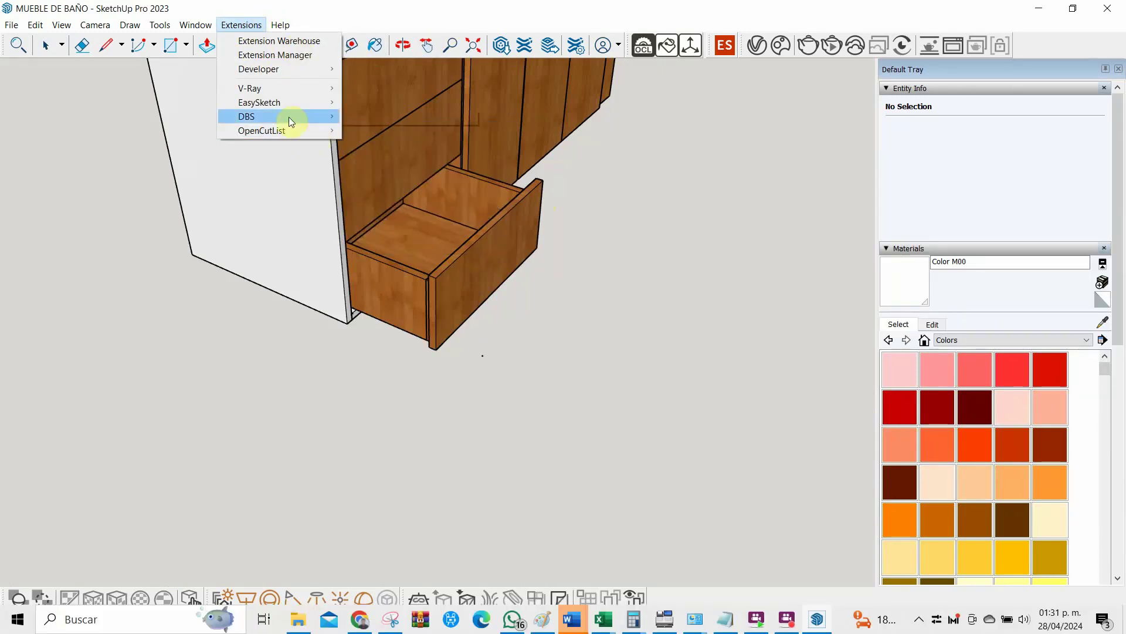
{"action": "mouse_move", "coordinate": [255, 116]}
{"action": "left_click", "coordinate": [530, 144]}
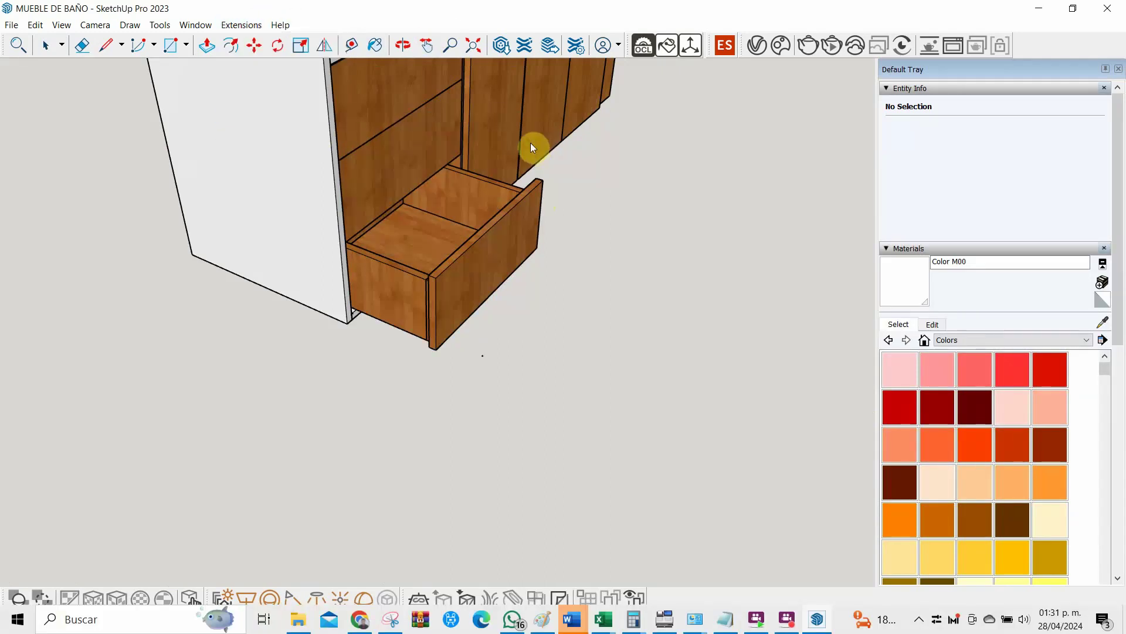
{"action": "left_click", "coordinate": [482, 247]}
{"action": "left_click", "coordinate": [762, 293]}
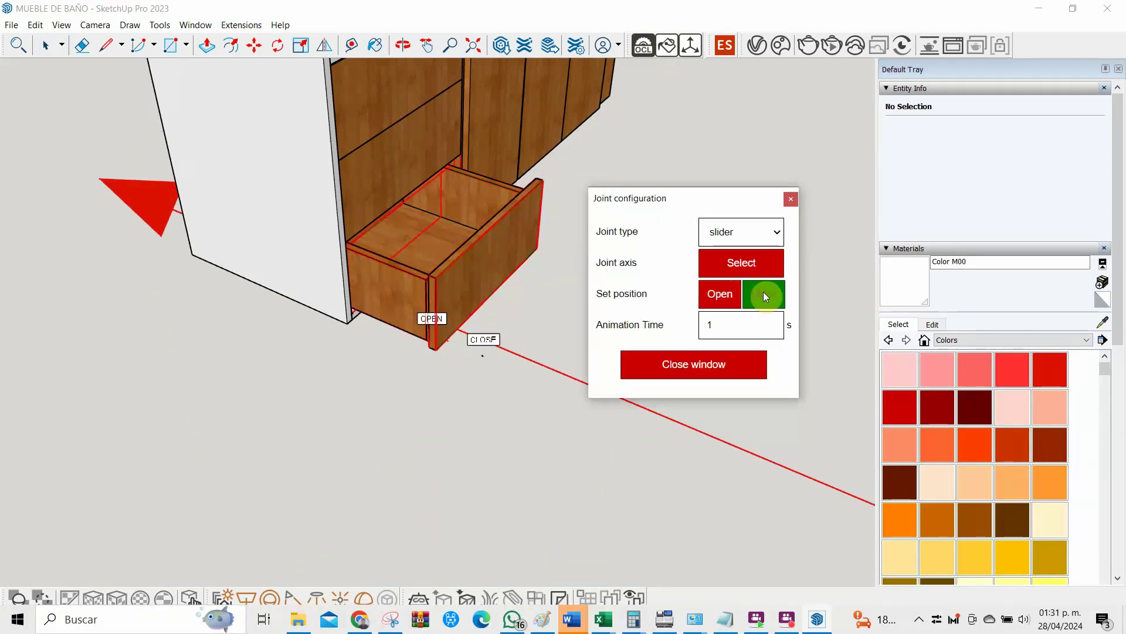
{"action": "left_click", "coordinate": [657, 360]}
Slide the bottom drawer open and back into the cabinet with Move joint
{"action": "left_click", "coordinate": [241, 24]}
{"action": "mouse_move", "coordinate": [263, 116]}
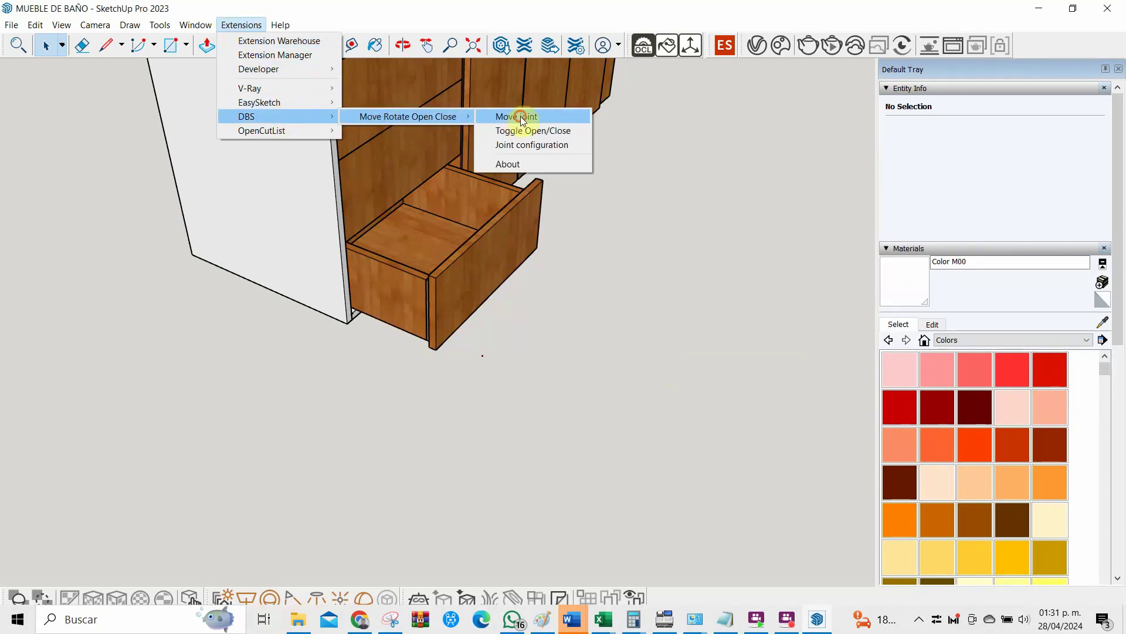
{"action": "left_click", "coordinate": [520, 116]}
{"action": "left_click", "coordinate": [523, 254]}
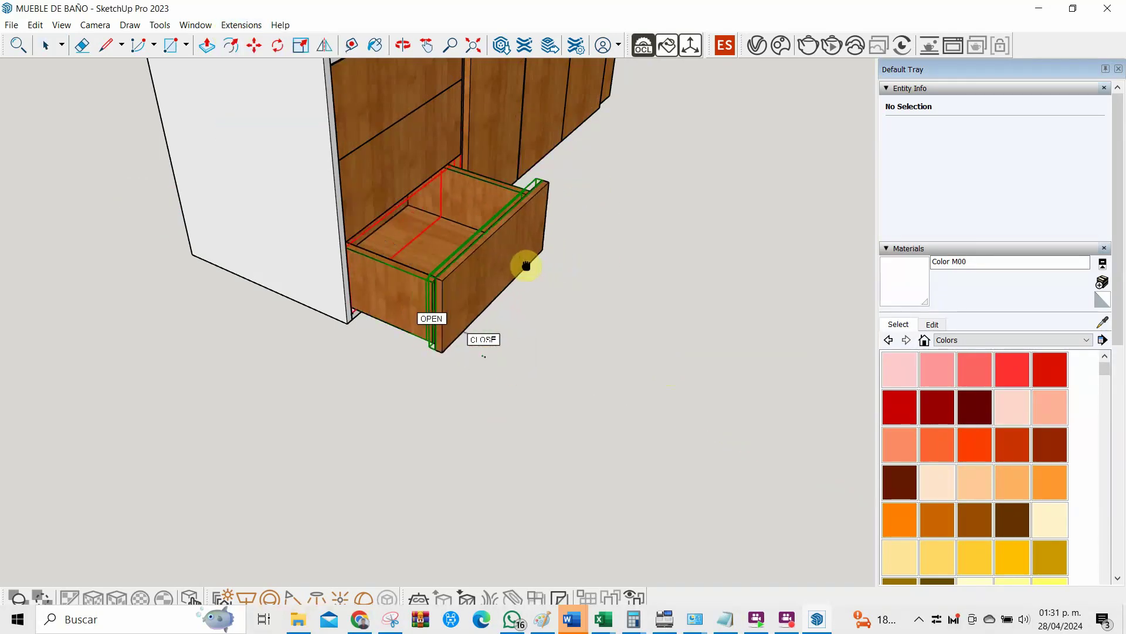
{"action": "left_click", "coordinate": [498, 264]}
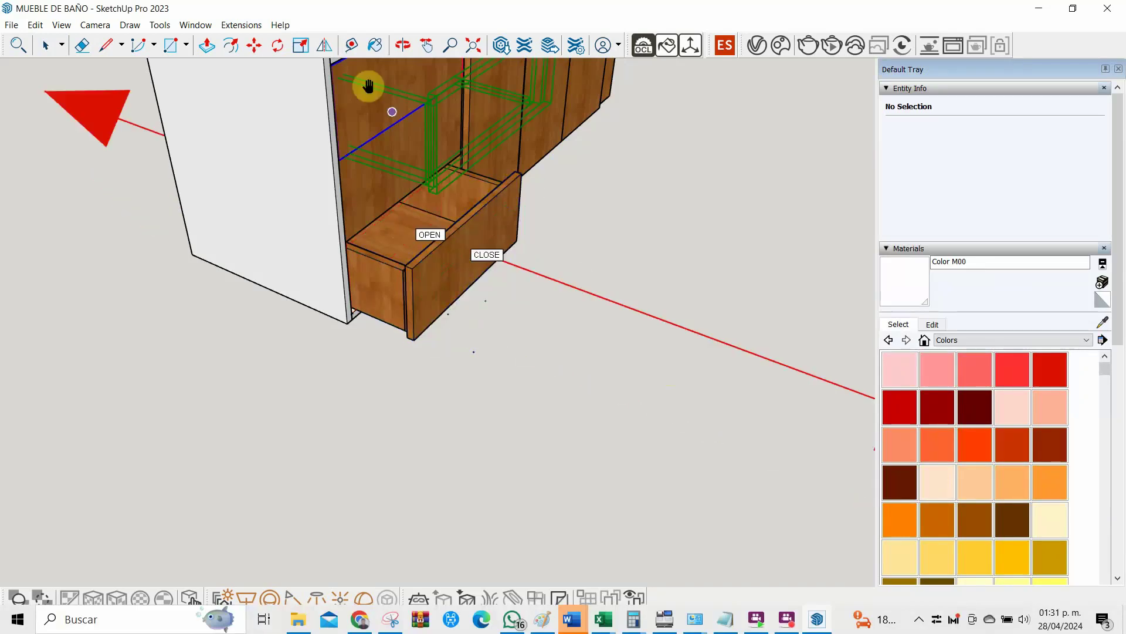
Toggle the bottom drawer closed, open, and closed again with Toggle Open/Close
{"action": "left_click", "coordinate": [231, 25]}
{"action": "mouse_move", "coordinate": [247, 116]}
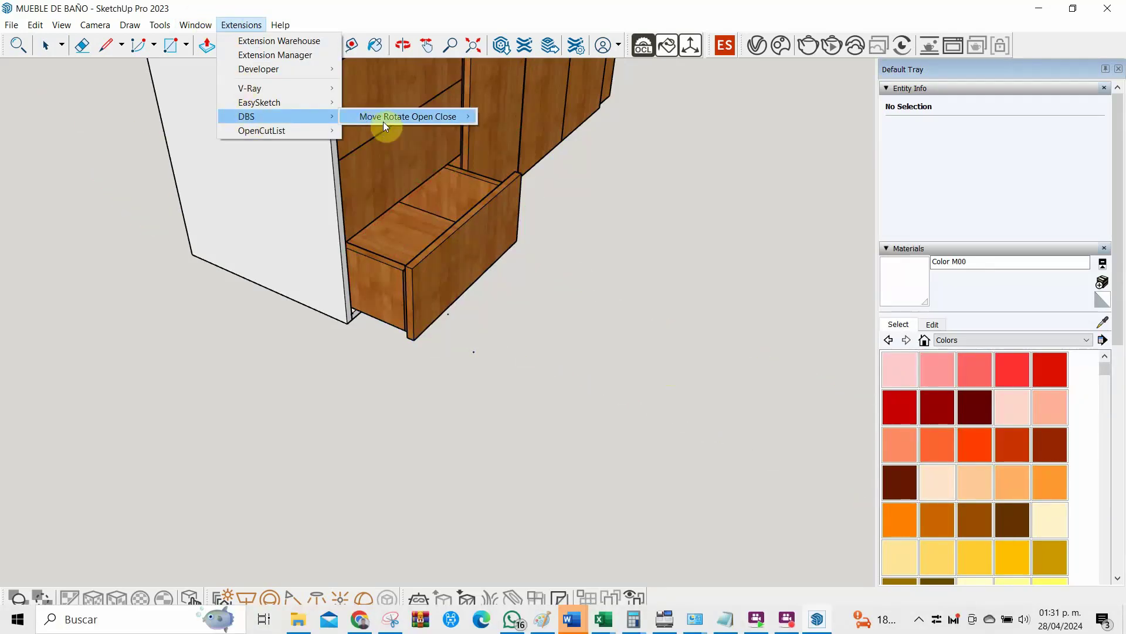
{"action": "left_click", "coordinate": [493, 130]}
{"action": "left_click", "coordinate": [501, 226]}
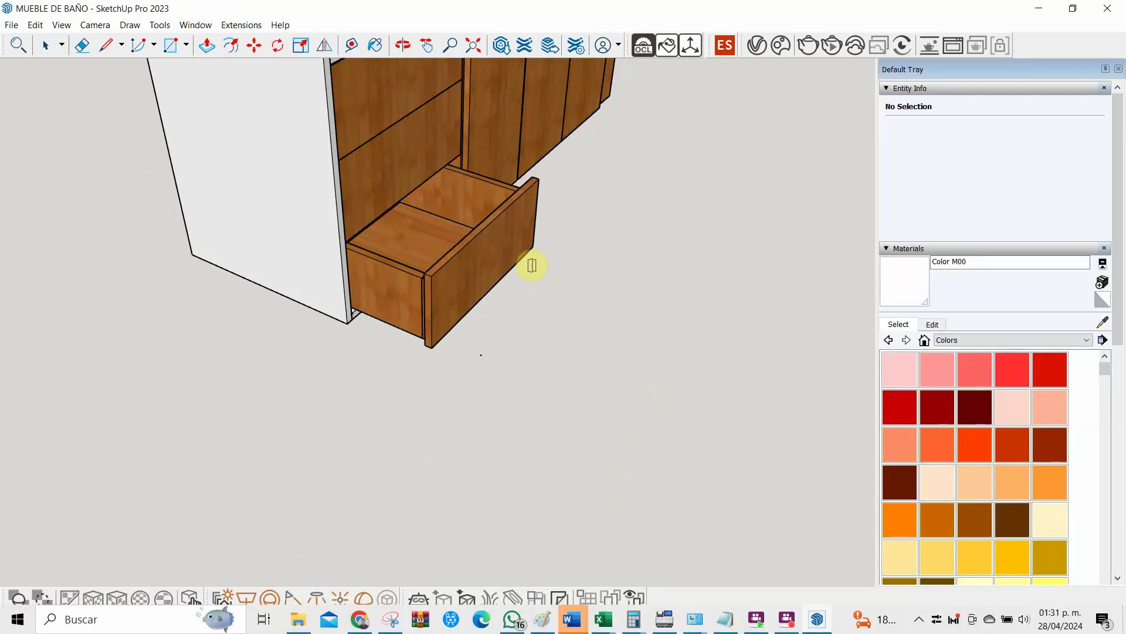
{"action": "left_click", "coordinate": [503, 261]}
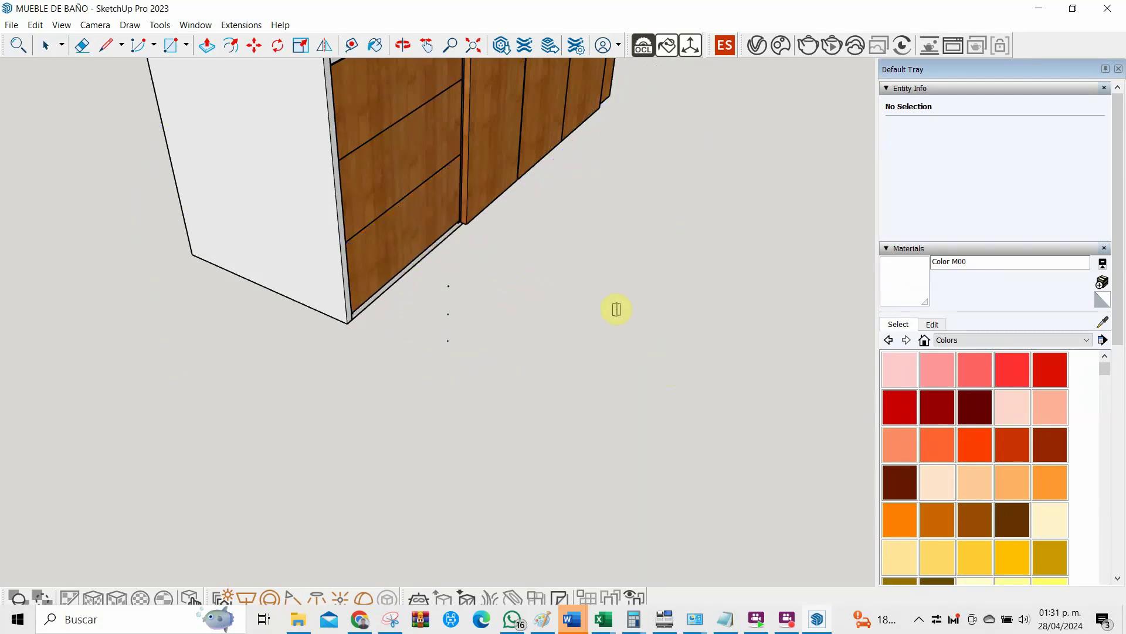
{"action": "left_click", "coordinate": [415, 234]}
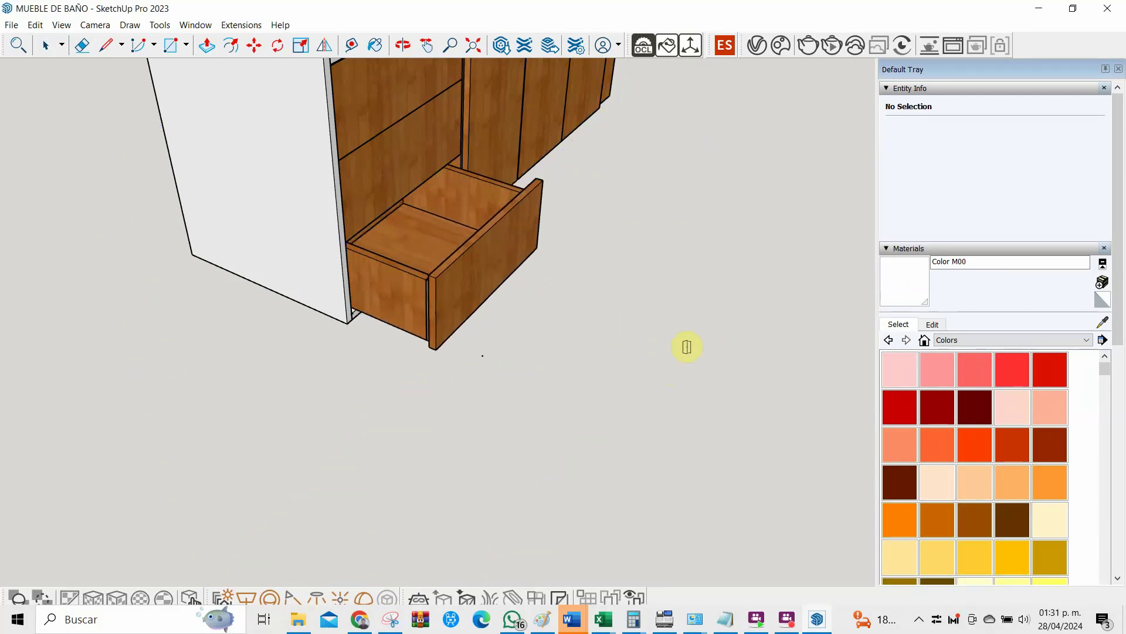
{"action": "left_click", "coordinate": [452, 269]}
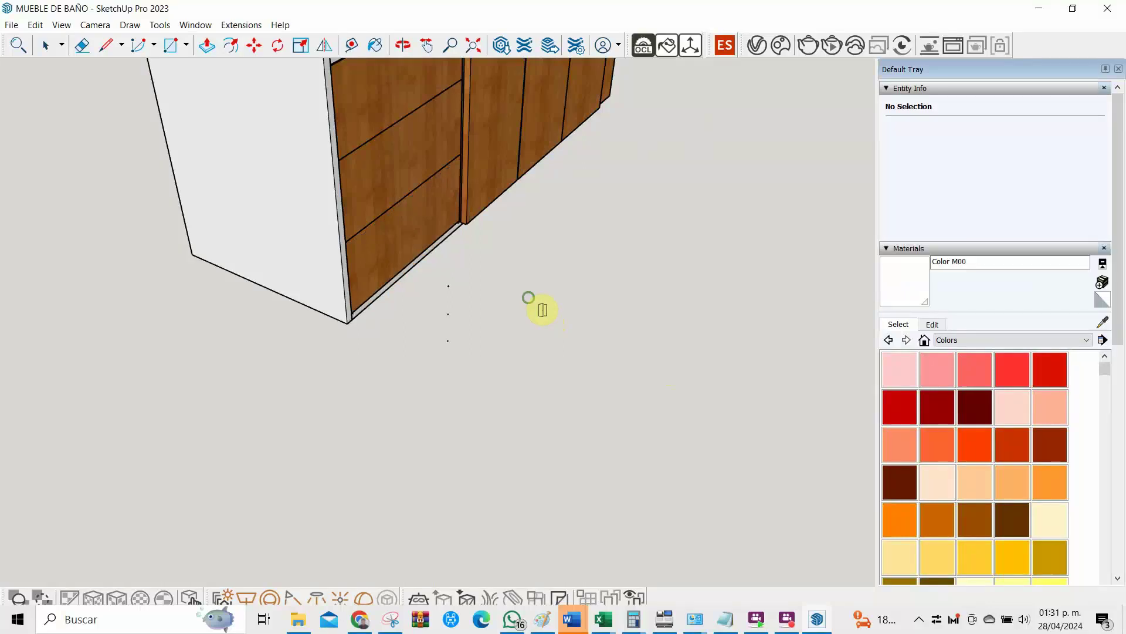
Open all three drawers and three cabinet doors, orbiting to inspect the shelves
{"action": "middle_click_drag", "start_coordinate": [539, 307], "coordinate": [367, 317]}
{"action": "left_click", "coordinate": [352, 227]}
{"action": "left_click", "coordinate": [324, 178]}
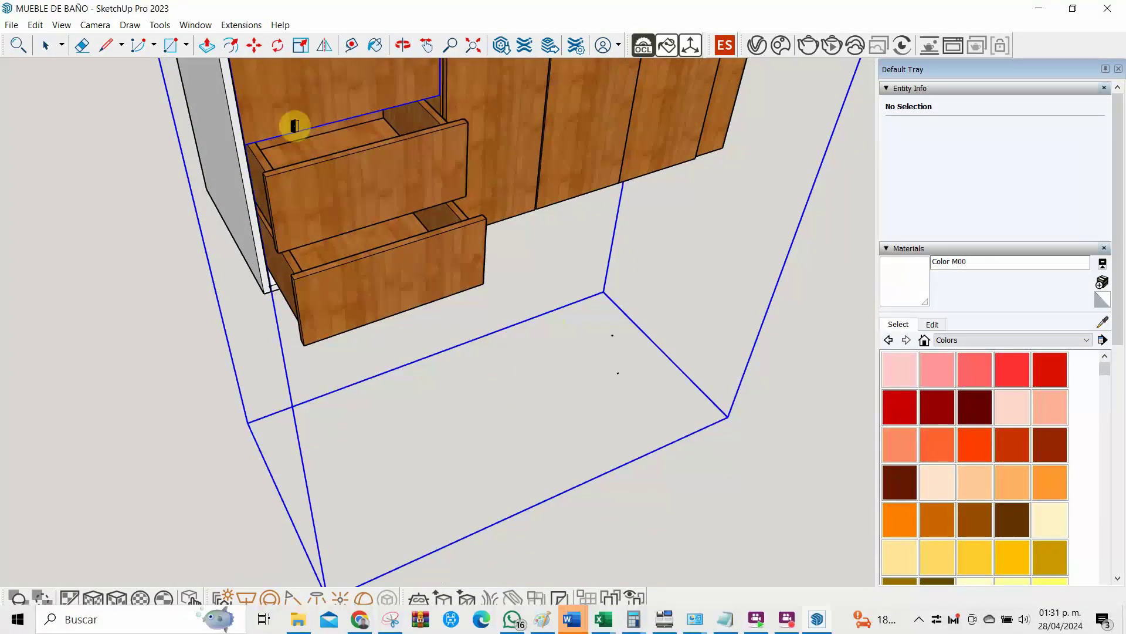
{"action": "middle_click_drag", "start_coordinate": [599, 326], "coordinate": [493, 334]}
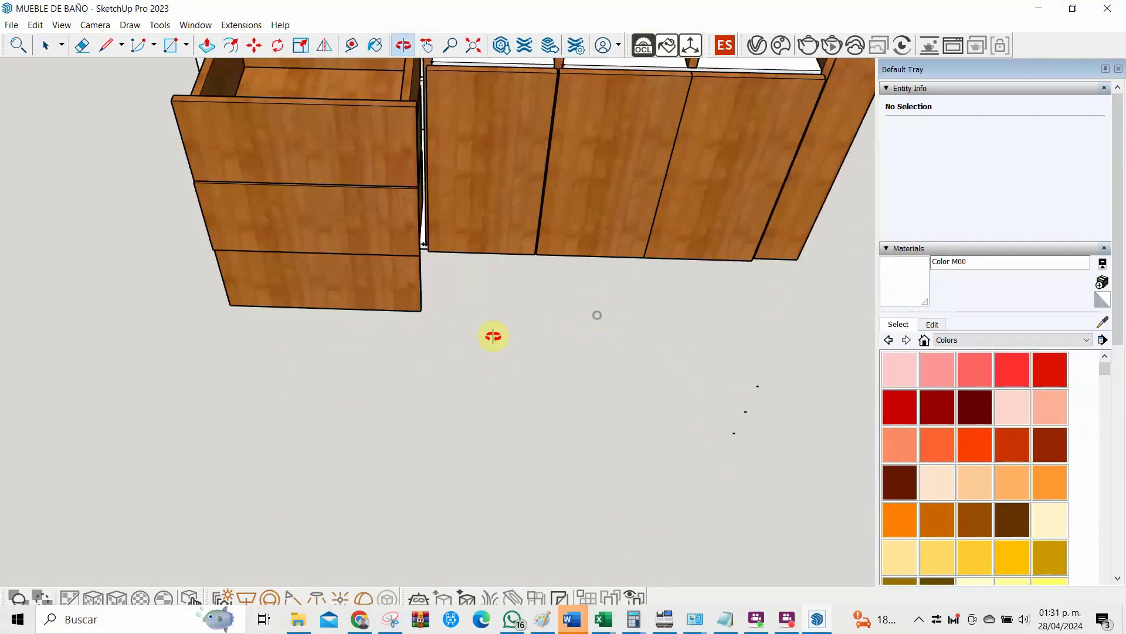
{"action": "left_click", "coordinate": [442, 216]}
{"action": "left_click", "coordinate": [604, 152]}
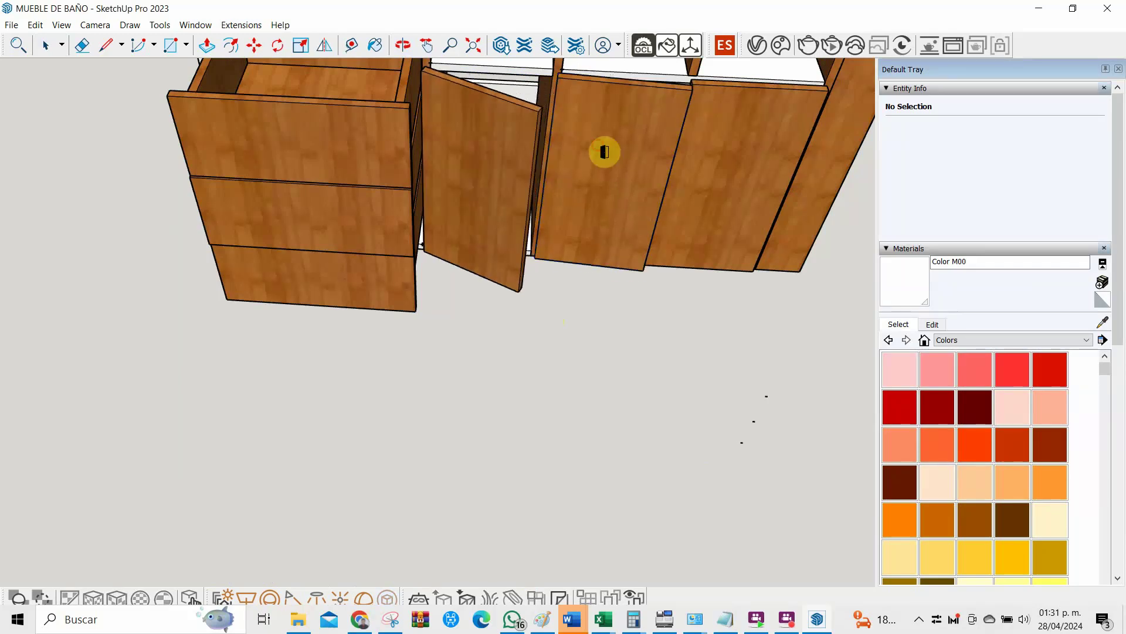
{"action": "left_click", "coordinate": [717, 143]}
{"action": "mouse_move", "coordinate": [774, 336]}
{"action": "middle_mouse_down"}
{"action": "mouse_move", "coordinate": [713, 340]}
{"action": "mouse_move", "coordinate": [604, 264]}
{"action": "middle_mouse_up"}
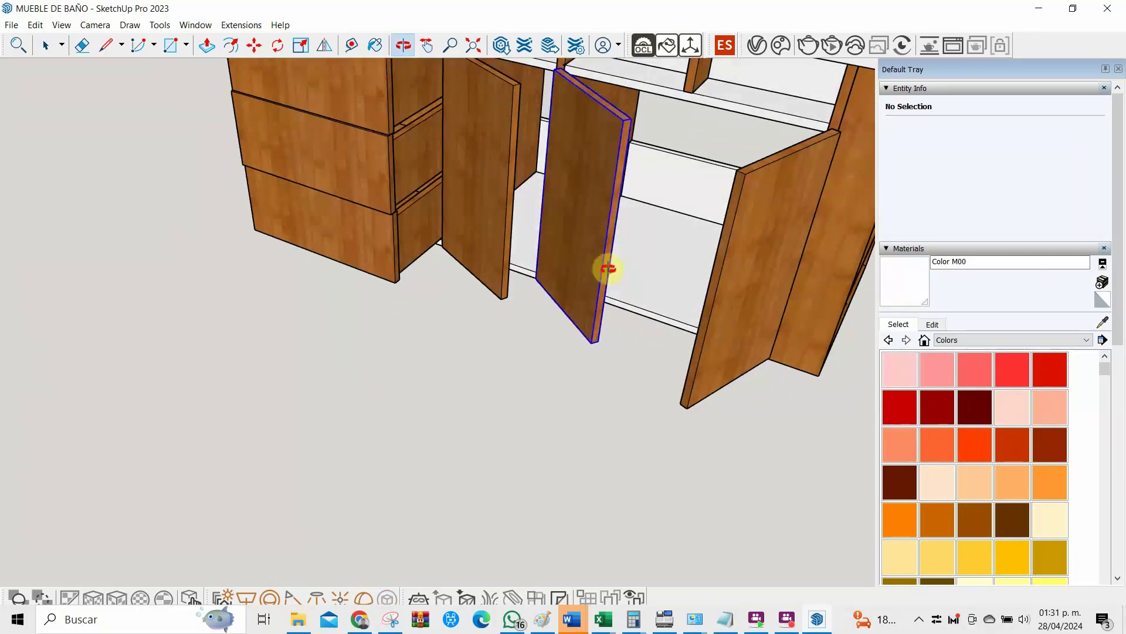
{"action": "scroll", "coordinate": [623, 345], "scroll_direction": "down", "scroll_amount": 3}
{"action": "scroll", "coordinate": [684, 203], "scroll_direction": "up", "scroll_amount": 2}
{"action": "mouse_move", "coordinate": [684, 203]}
{"action": "middle_mouse_down"}
{"action": "mouse_move", "coordinate": [651, 189]}
{"action": "mouse_move", "coordinate": [513, 207]}
{"action": "mouse_move", "coordinate": [432, 156]}
{"action": "mouse_move", "coordinate": [717, 158]}
{"action": "middle_mouse_up"}
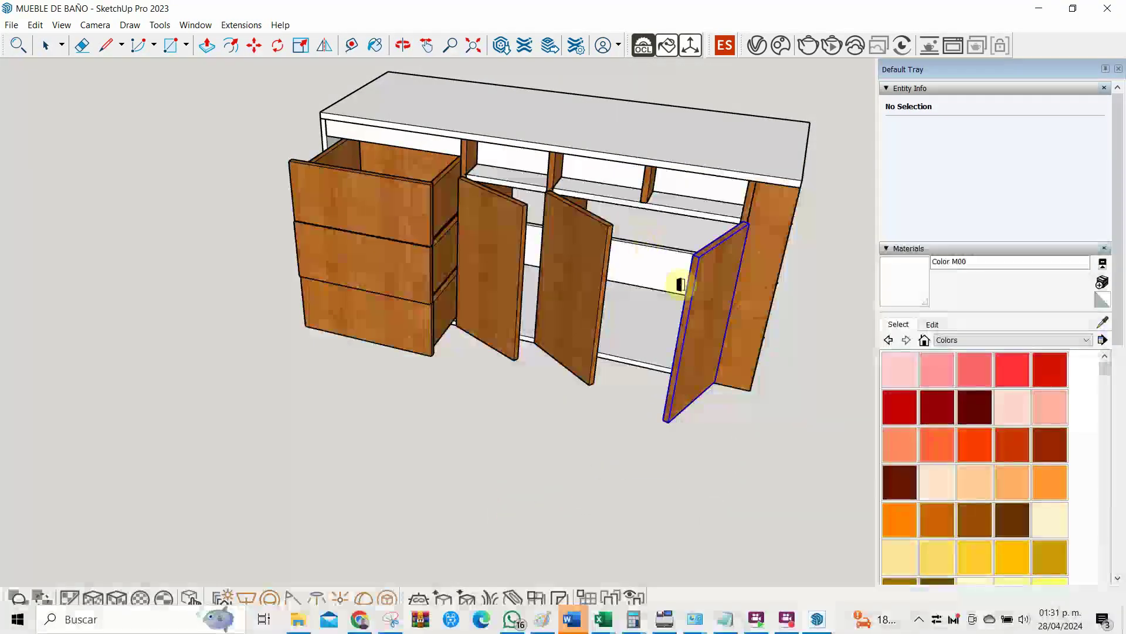
Close the three doors and three drawers, then bring up the V-Ray Asset Editor
{"action": "left_click", "coordinate": [679, 284]}
{"action": "left_click", "coordinate": [573, 299]}
{"action": "left_click", "coordinate": [507, 299]}
{"action": "left_click", "coordinate": [369, 219]}
{"action": "left_click", "coordinate": [369, 258]}
{"action": "left_click", "coordinate": [371, 305]}
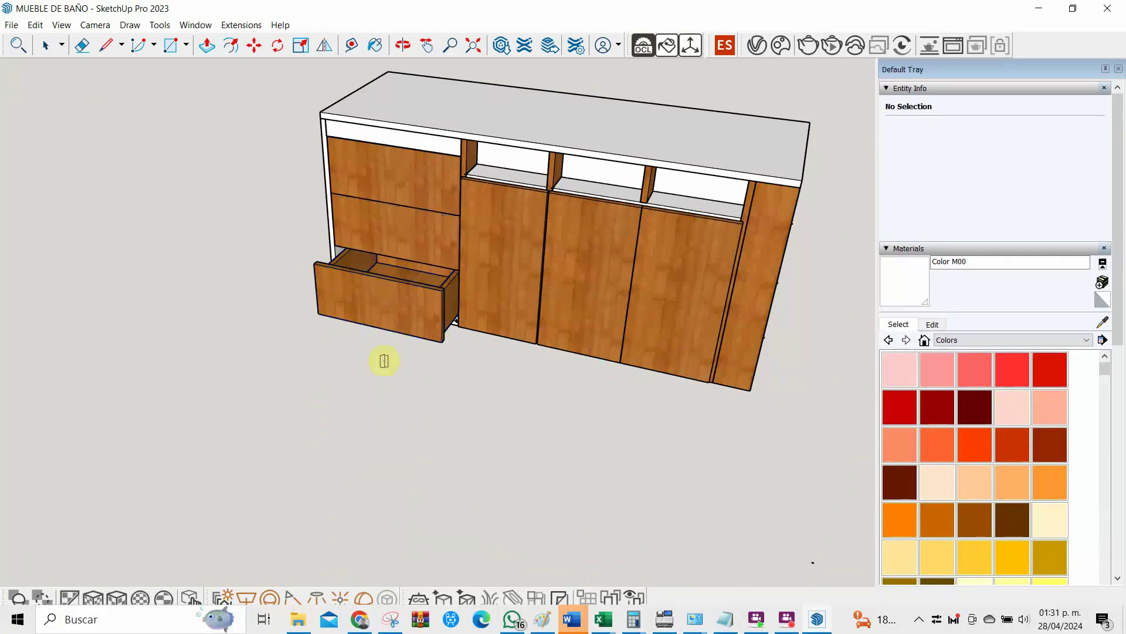
{"action": "scroll", "coordinate": [284, 313], "scroll_direction": "down", "scroll_amount": 3}
{"action": "middle_click_drag", "start_coordinate": [283, 314], "coordinate": [523, 217]}
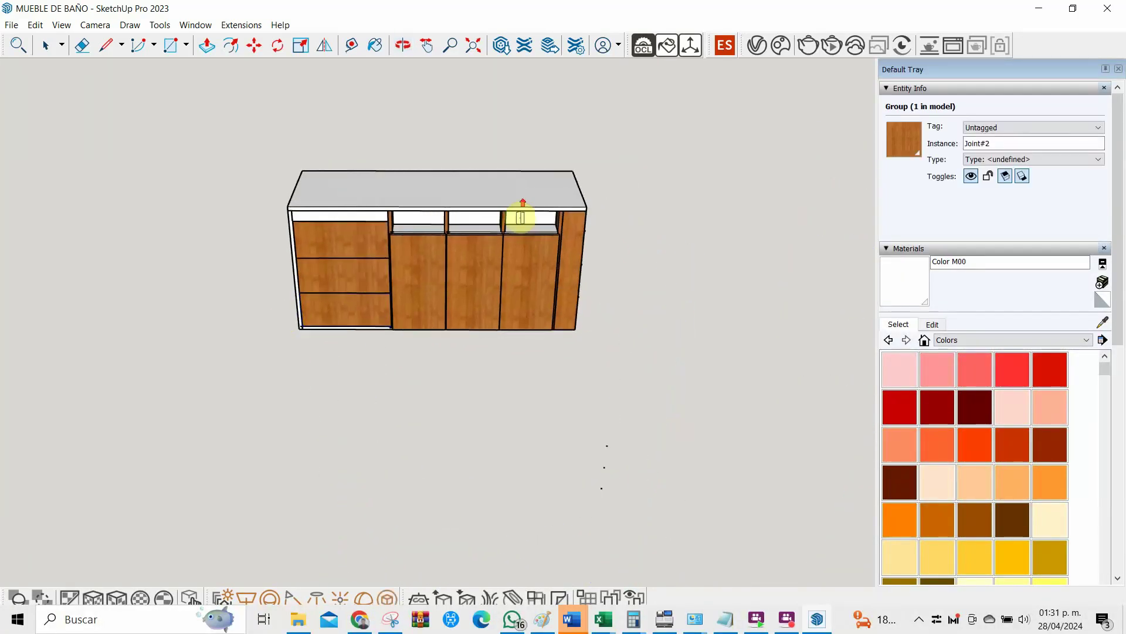
{"action": "scroll", "coordinate": [522, 211], "scroll_direction": "up", "scroll_amount": 2}
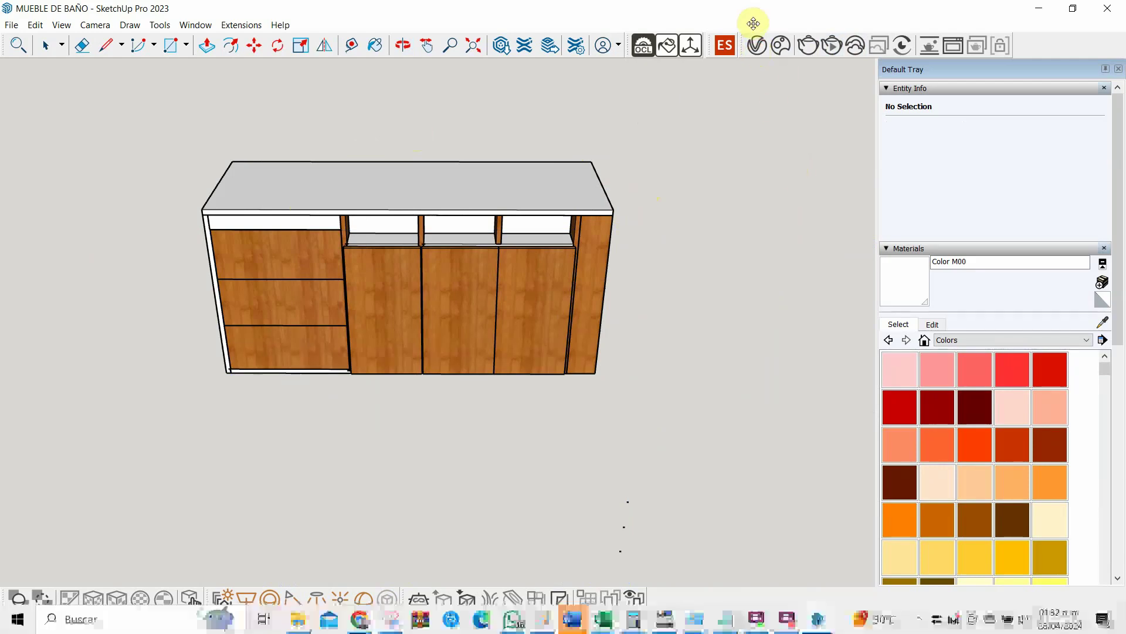
{"action": "left_click", "coordinate": [755, 47]}
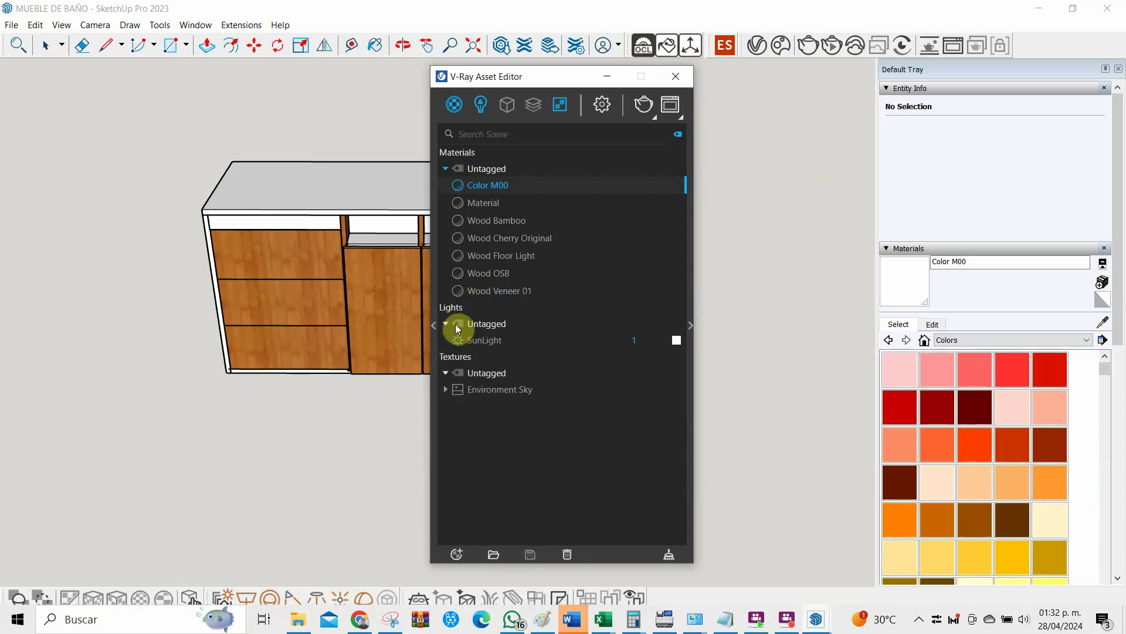
Select SunLight in the Asset Editor, then show the render Settings tab
{"action": "left_click", "coordinate": [500, 345]}
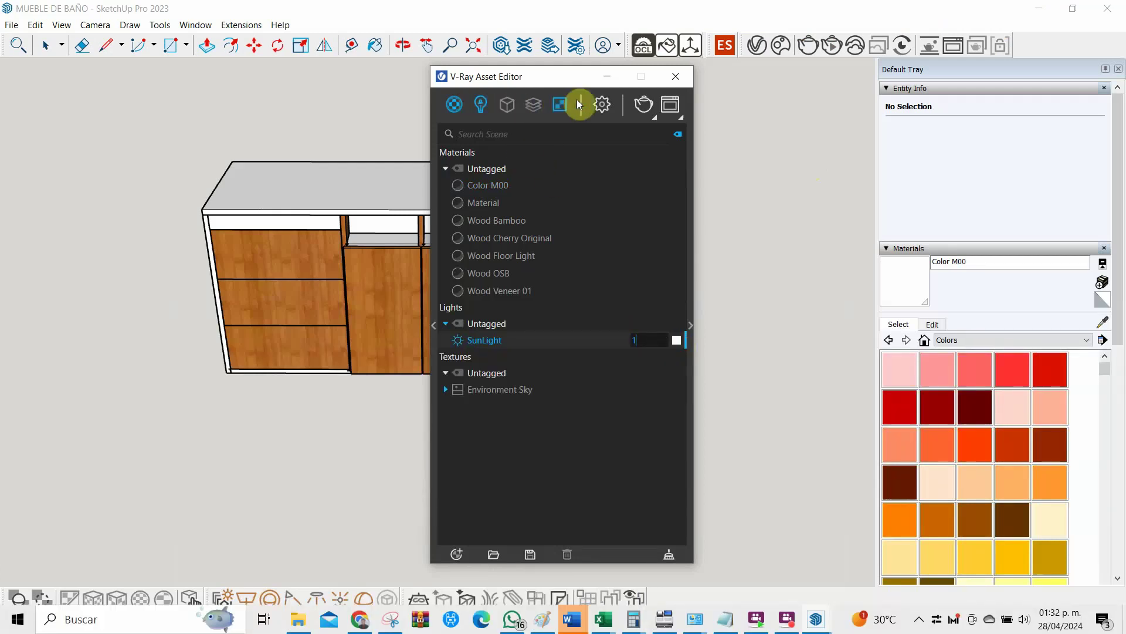
{"action": "left_click", "coordinate": [598, 105]}
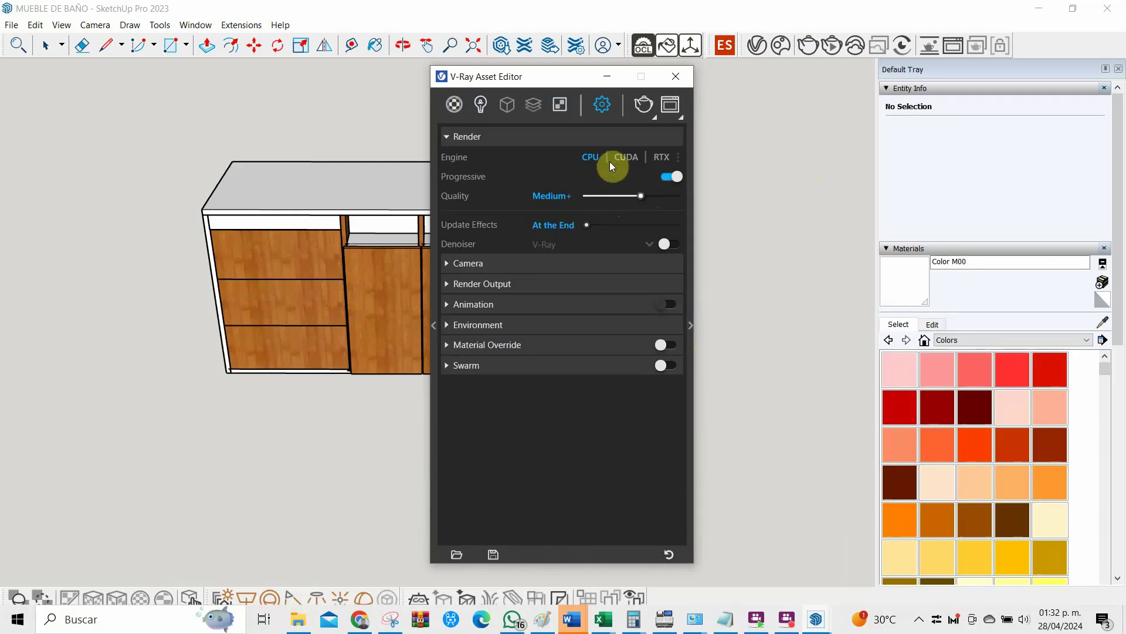
Raise render quality to High and review Camera, Render Output, Animation and Environment settings
{"action": "left_click_drag", "start_coordinate": [642, 196], "coordinate": [652, 195]}
{"action": "left_click", "coordinate": [503, 384]}
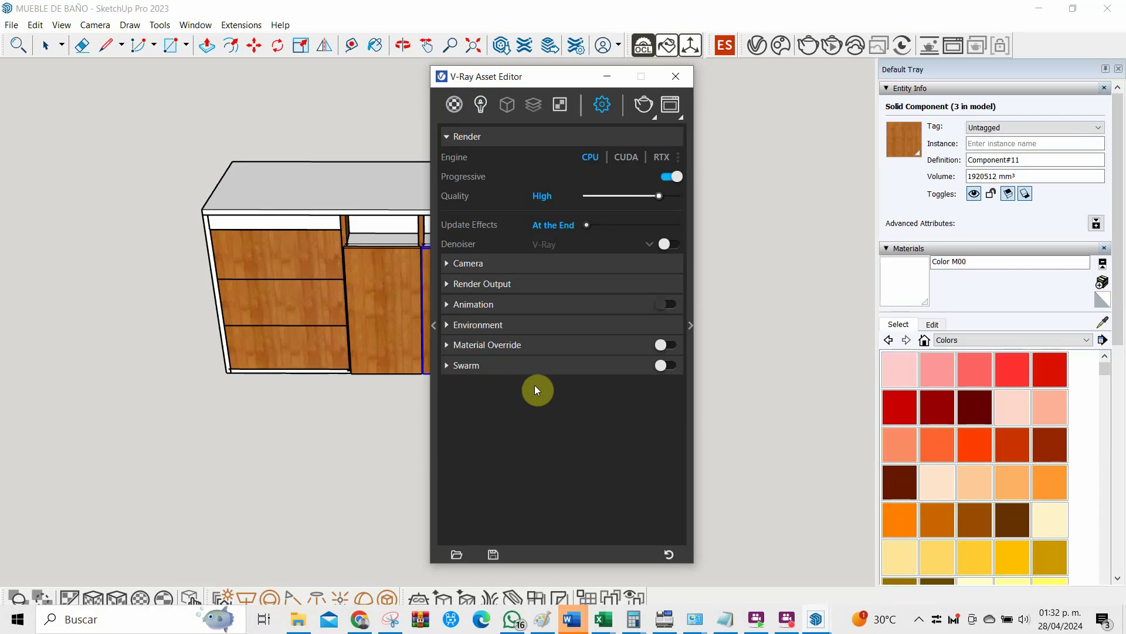
{"action": "left_click", "coordinate": [445, 264]}
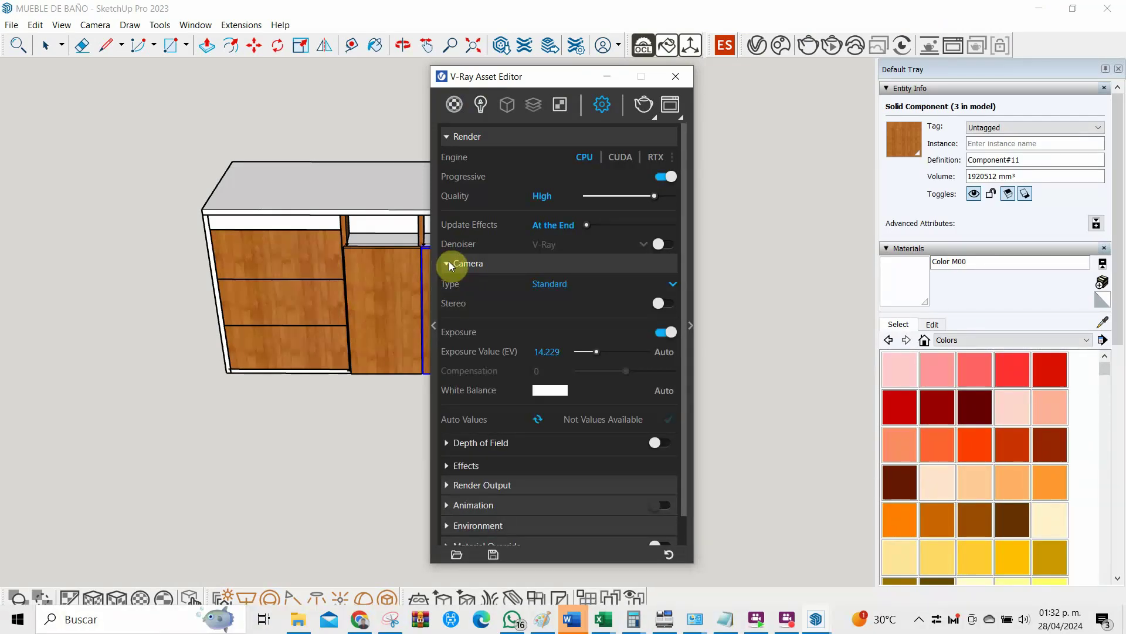
{"action": "left_click", "coordinate": [448, 264]}
{"action": "left_click", "coordinate": [447, 283]}
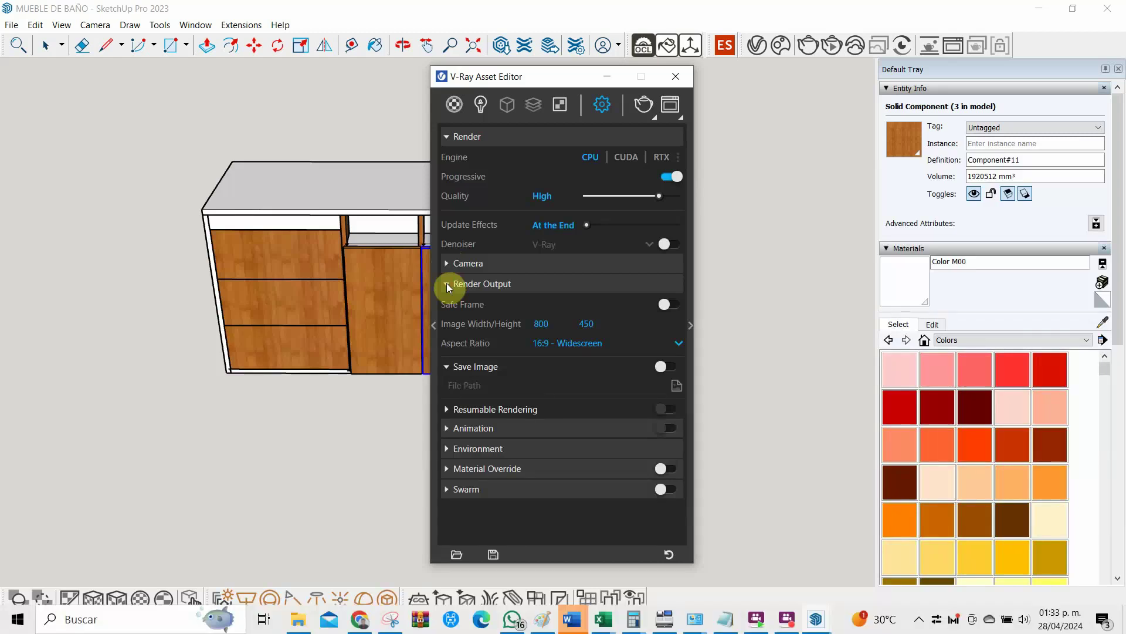
{"action": "left_click", "coordinate": [445, 283]}
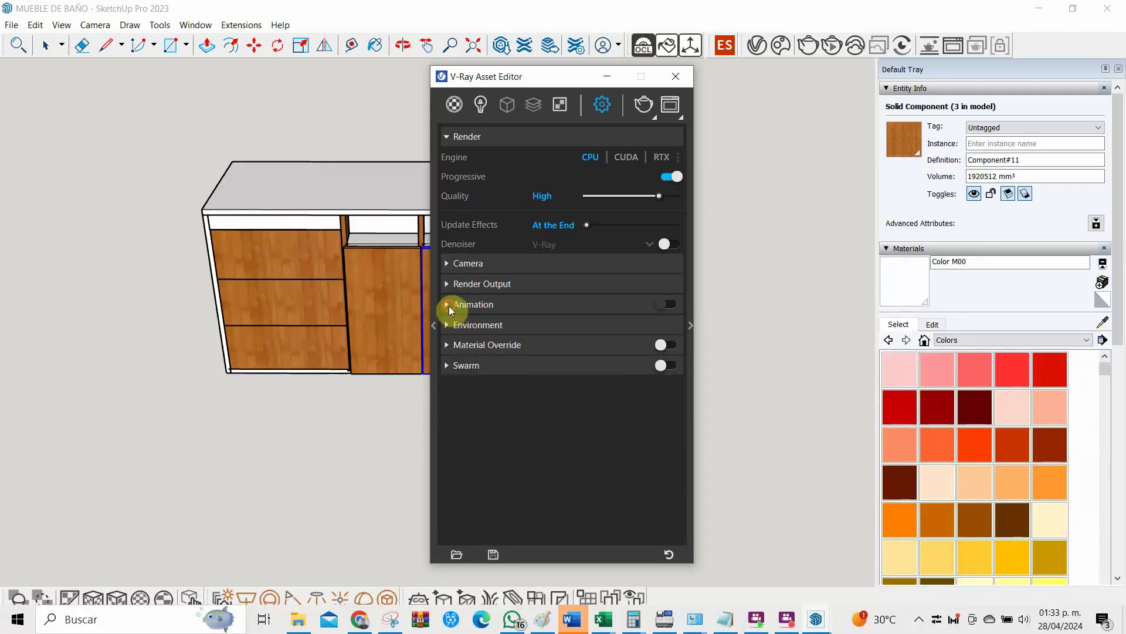
{"action": "left_click", "coordinate": [448, 305]}
{"action": "left_click", "coordinate": [449, 305]}
{"action": "left_click", "coordinate": [449, 325]}
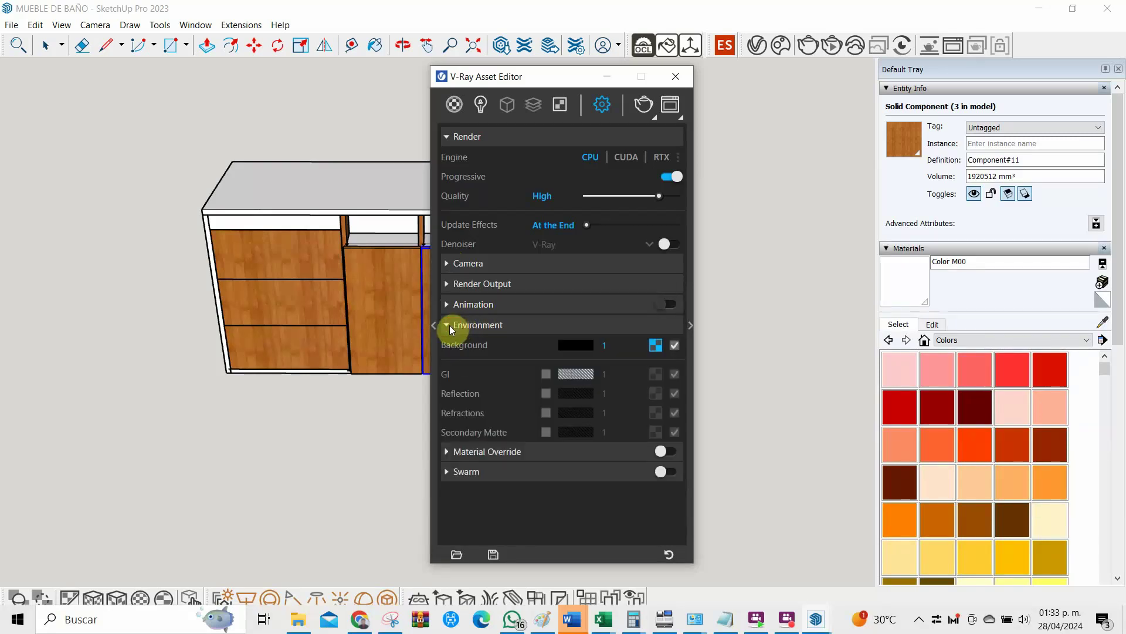
Check the Material Override and Swarm settings, then start the V-Ray render
{"action": "left_click", "coordinate": [449, 344]}
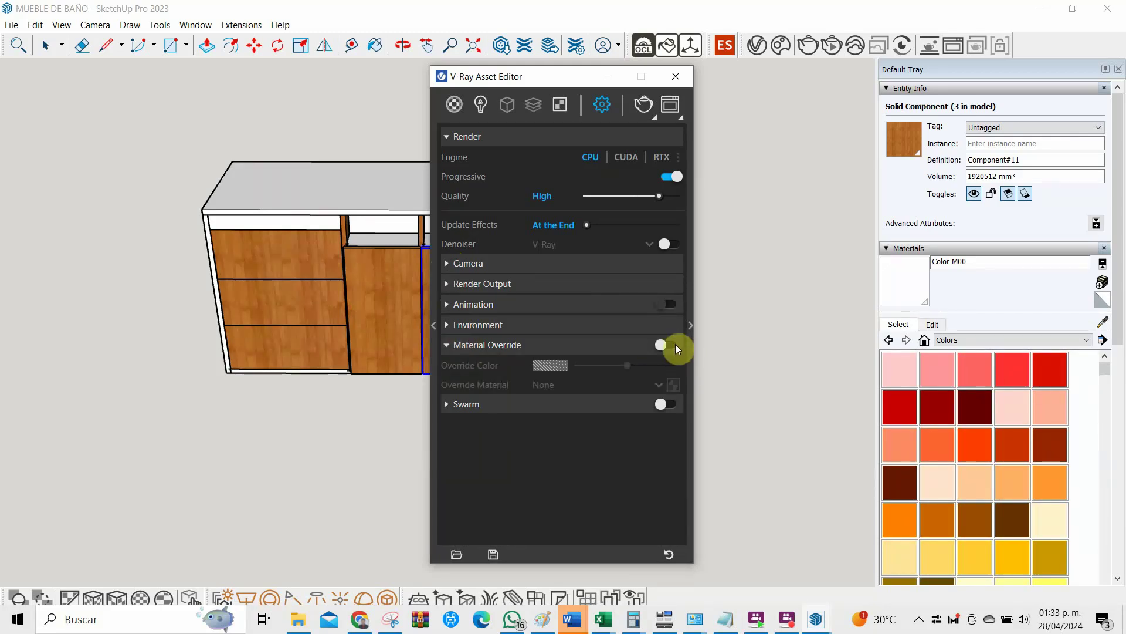
{"action": "left_click", "coordinate": [464, 343]}
{"action": "left_click", "coordinate": [446, 365]}
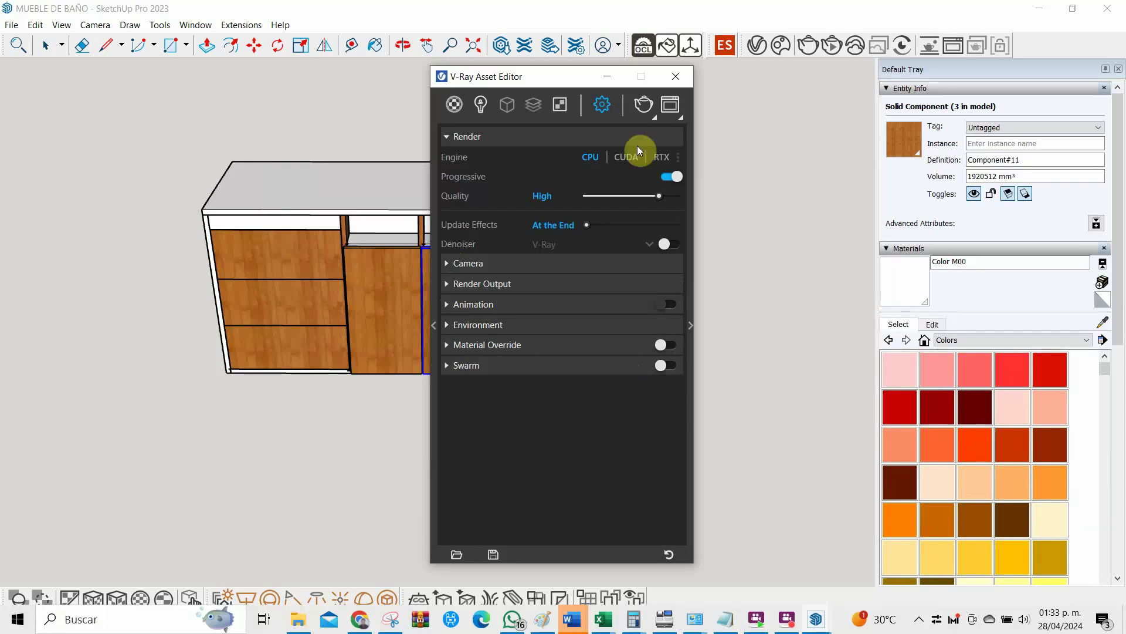
{"action": "left_click", "coordinate": [639, 111]}
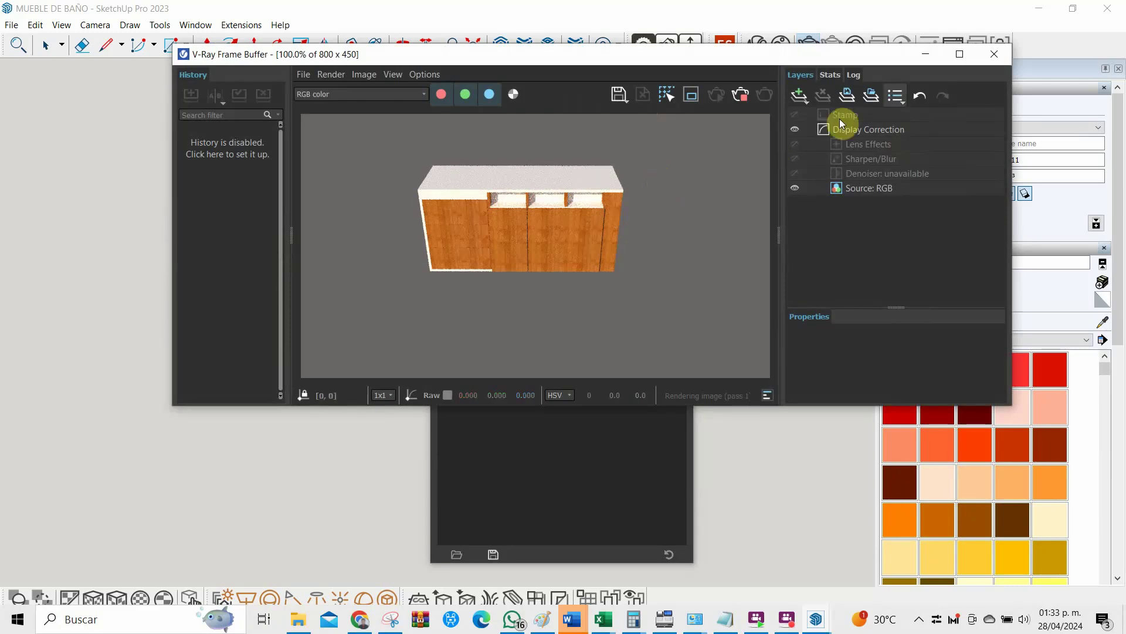
Maximise the Frame Buffer to view the render, then close it and the render settings
{"action": "left_click", "coordinate": [959, 55]}
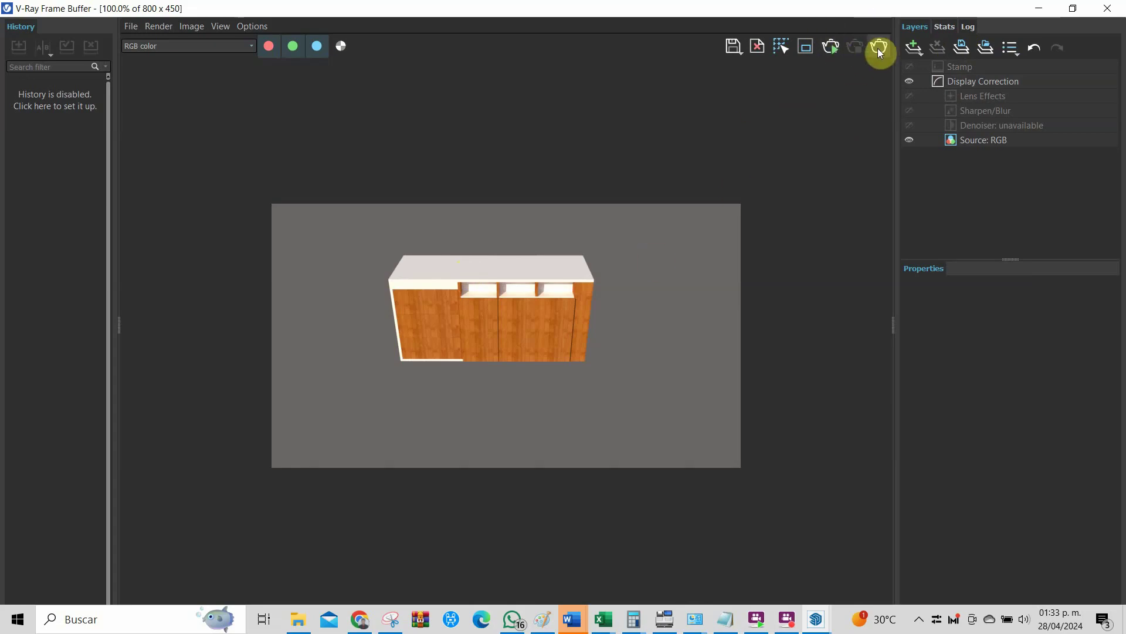
{"action": "left_click", "coordinate": [1107, 8]}
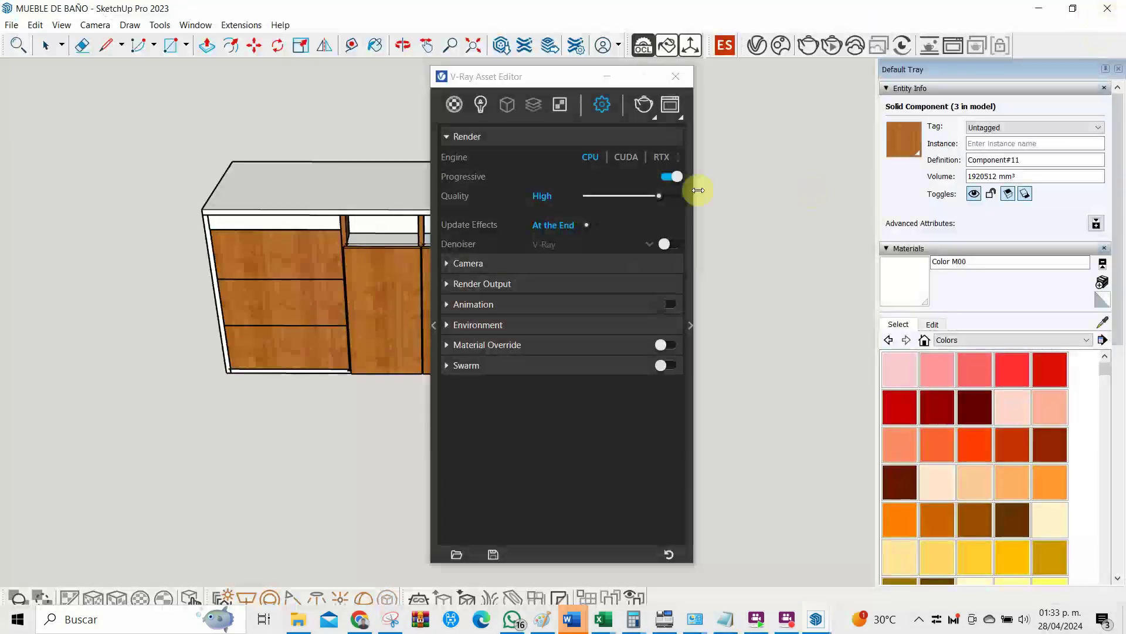
{"action": "left_click", "coordinate": [676, 76]}
Open the corner door and top-left drawer, render with V-Ray and show render statistics
{"action": "mouse_move", "coordinate": [599, 221]}
{"action": "middle_mouse_down"}
{"action": "mouse_move", "coordinate": [327, 166]}
{"action": "mouse_move", "coordinate": [376, 201]}
{"action": "middle_mouse_up"}
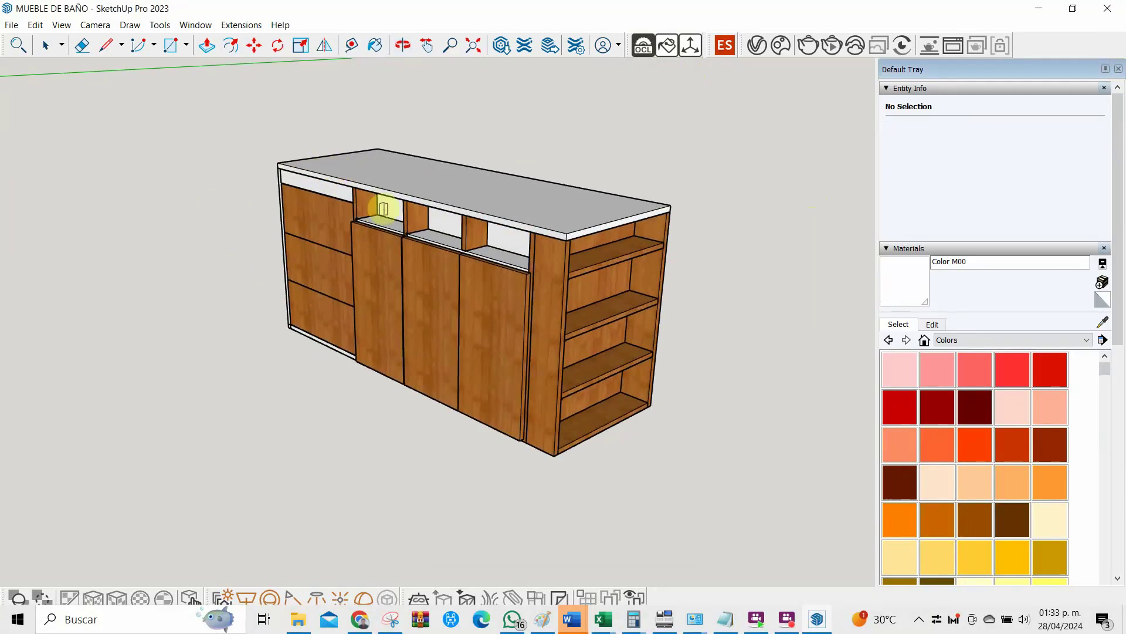
{"action": "left_click", "coordinate": [388, 280]}
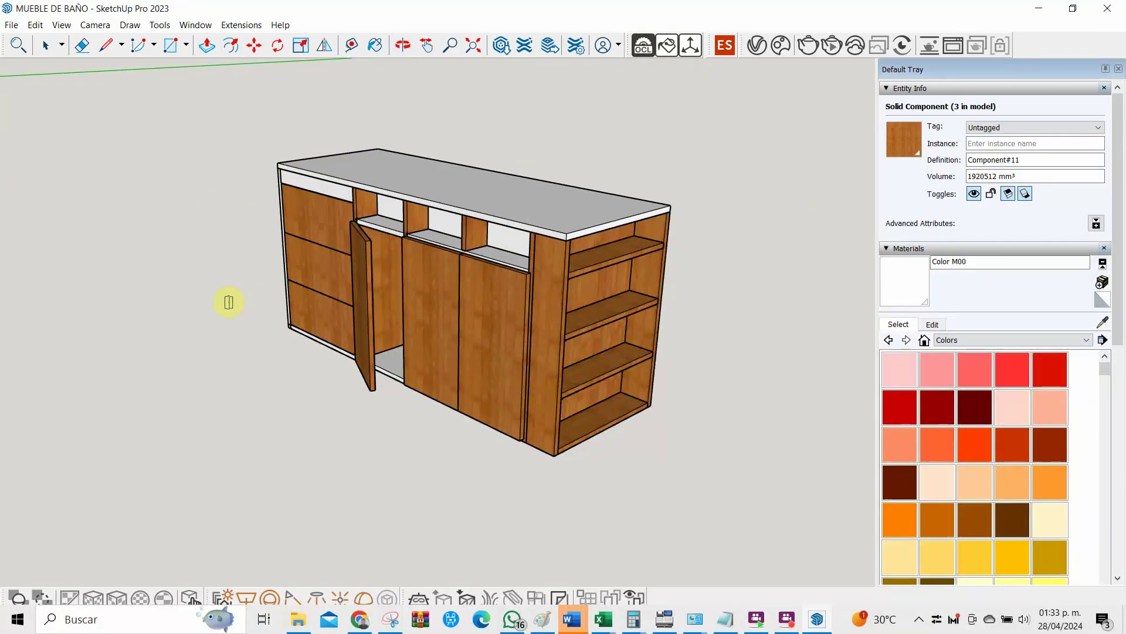
{"action": "left_click", "coordinate": [304, 212]}
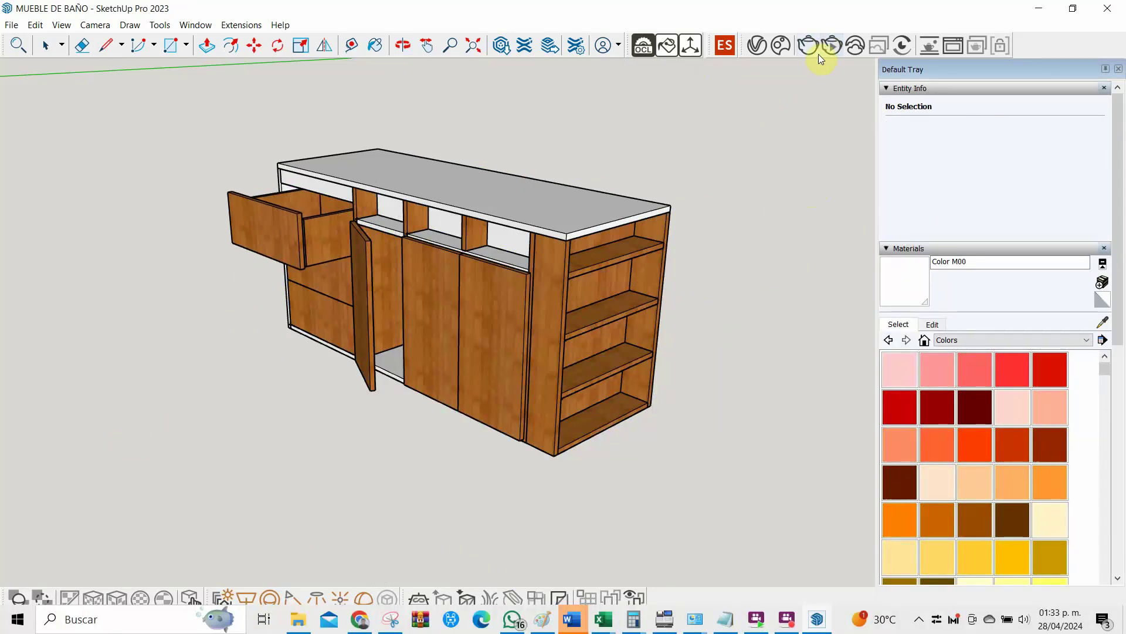
{"action": "left_click", "coordinate": [831, 47]}
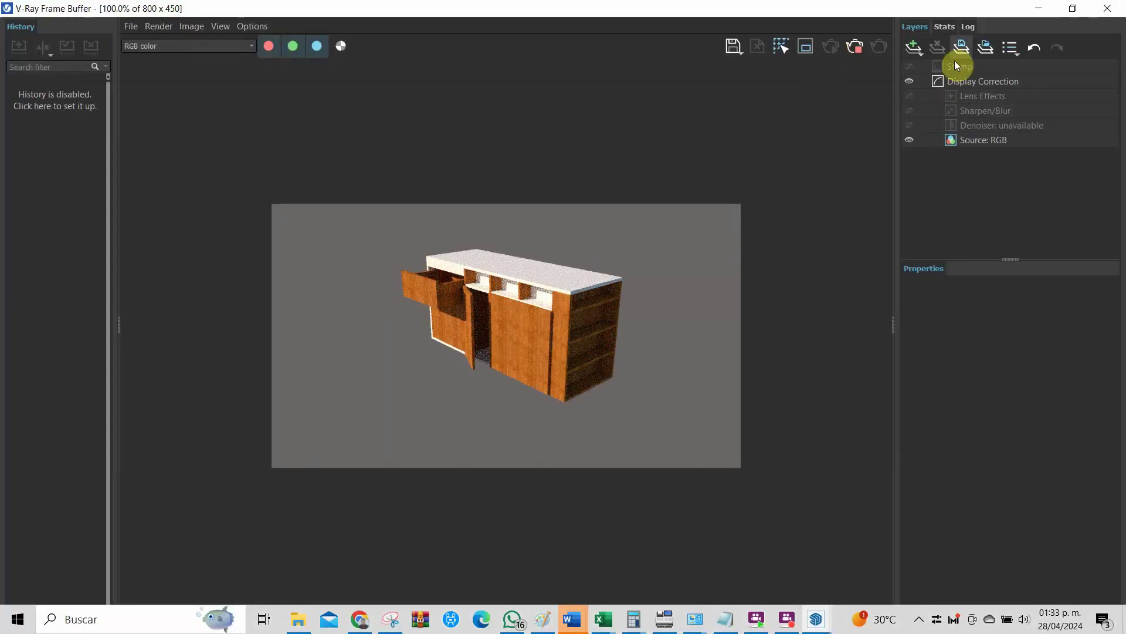
{"action": "left_click", "coordinate": [940, 28]}
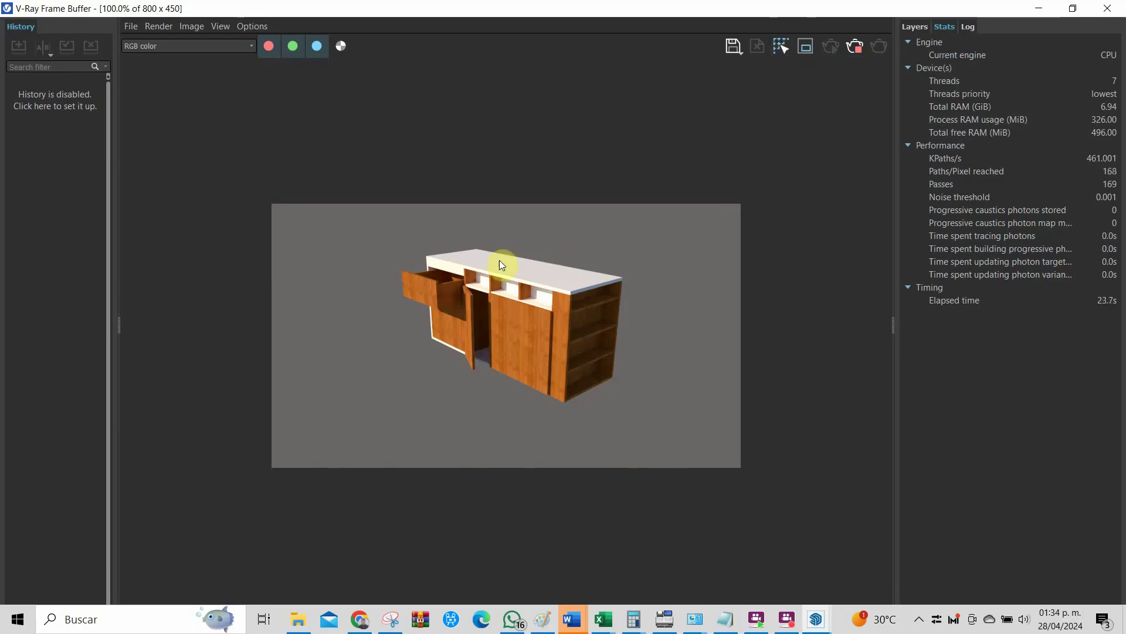
Zoom in and out of the Frame Buffer to inspect the vanity as it passes 500 passes
{"action": "scroll", "coordinate": [532, 320], "scroll_direction": "up", "scroll_amount": 1}
{"action": "scroll", "coordinate": [569, 289], "scroll_direction": "up", "scroll_amount": 1}
{"action": "scroll", "coordinate": [572, 294], "scroll_direction": "up", "scroll_amount": 2}
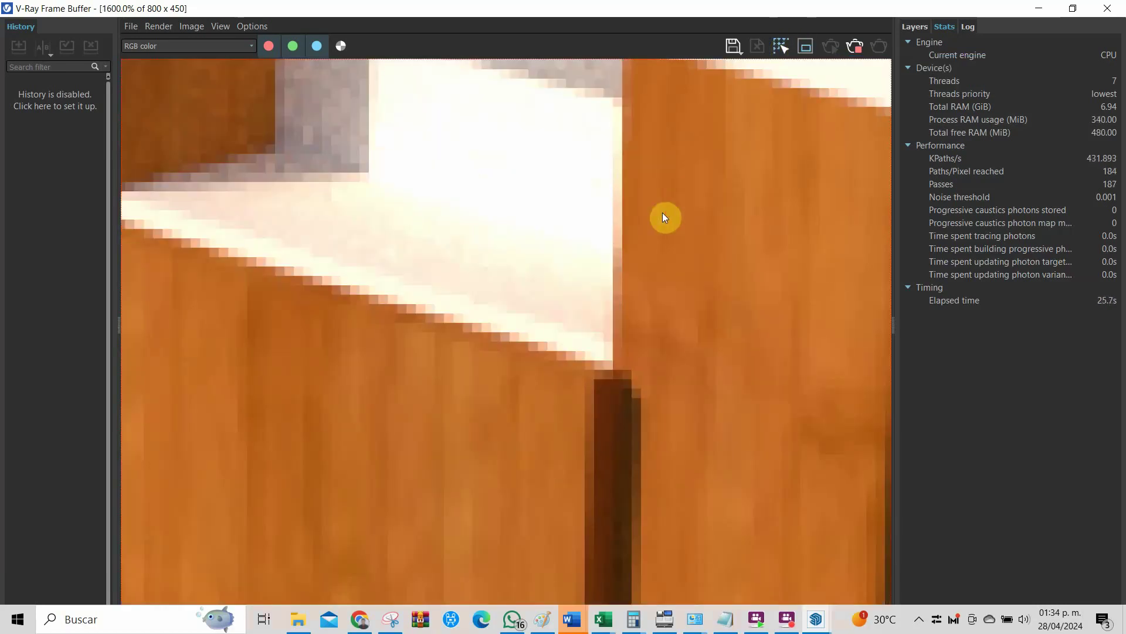
{"action": "scroll", "coordinate": [636, 218], "scroll_direction": "up", "scroll_amount": 1}
{"action": "scroll", "coordinate": [631, 218], "scroll_direction": "up", "scroll_amount": 1}
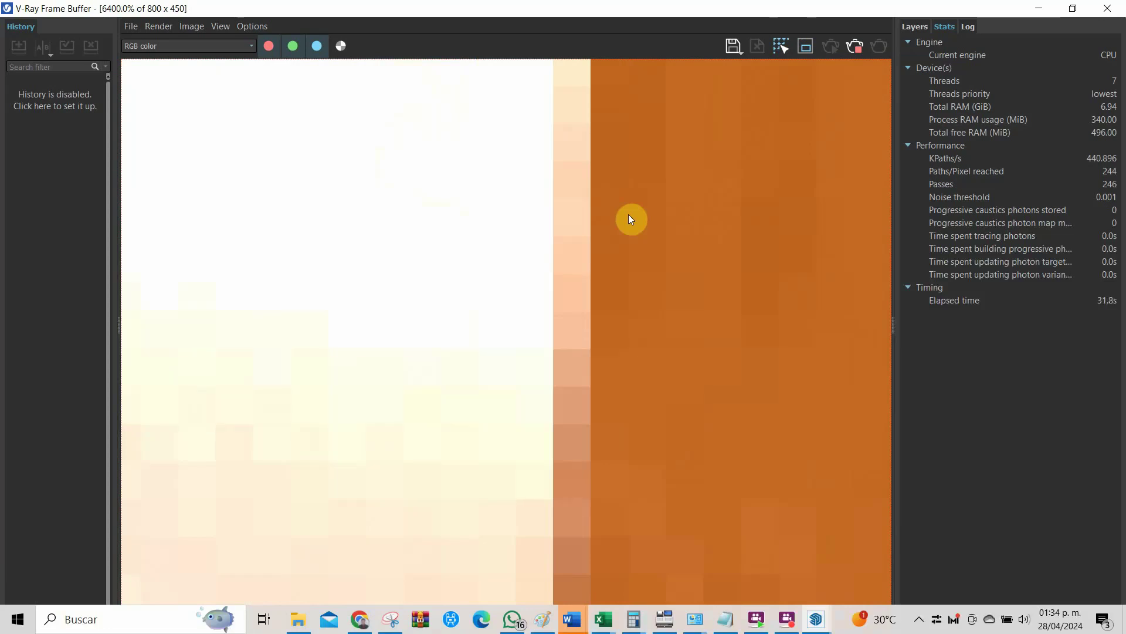
{"action": "scroll", "coordinate": [628, 219], "scroll_direction": "down", "scroll_amount": 3}
{"action": "scroll", "coordinate": [627, 218], "scroll_direction": "down", "scroll_amount": 3}
{"action": "scroll", "coordinate": [627, 218], "scroll_direction": "up", "scroll_amount": 2}
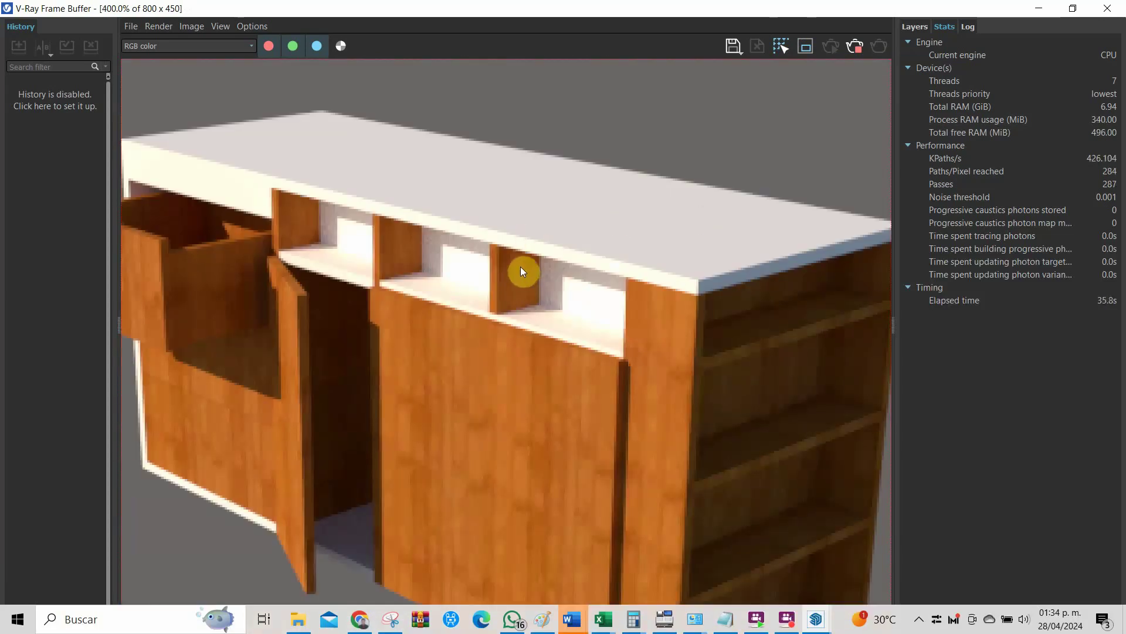
{"action": "scroll", "coordinate": [521, 265], "scroll_direction": "down", "scroll_amount": 1}
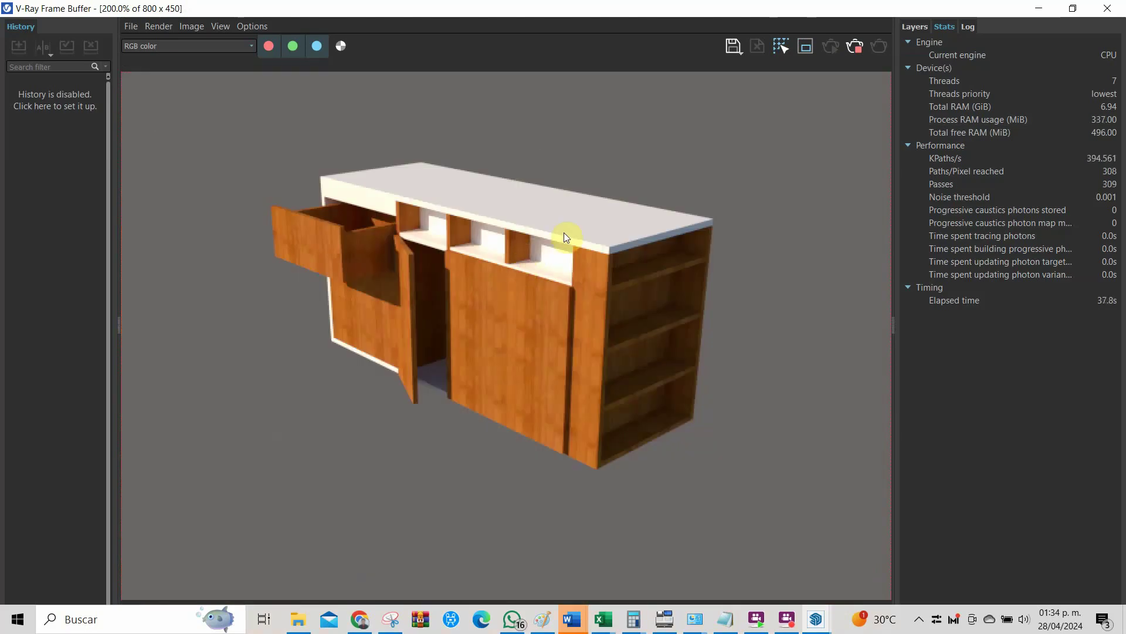
{"action": "scroll", "coordinate": [584, 213], "scroll_direction": "up", "scroll_amount": 2}
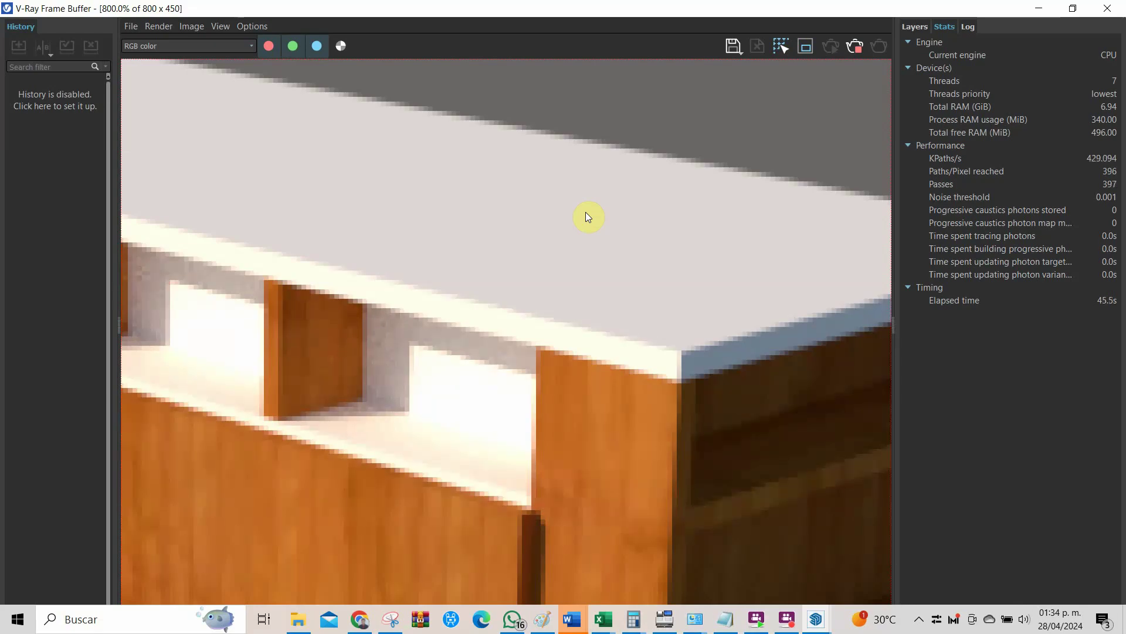
{"action": "scroll", "coordinate": [587, 216], "scroll_direction": "down", "scroll_amount": 2}
{"action": "scroll", "coordinate": [588, 217], "scroll_direction": "down", "scroll_amount": 1}
{"action": "scroll", "coordinate": [588, 217], "scroll_direction": "up", "scroll_amount": 1}
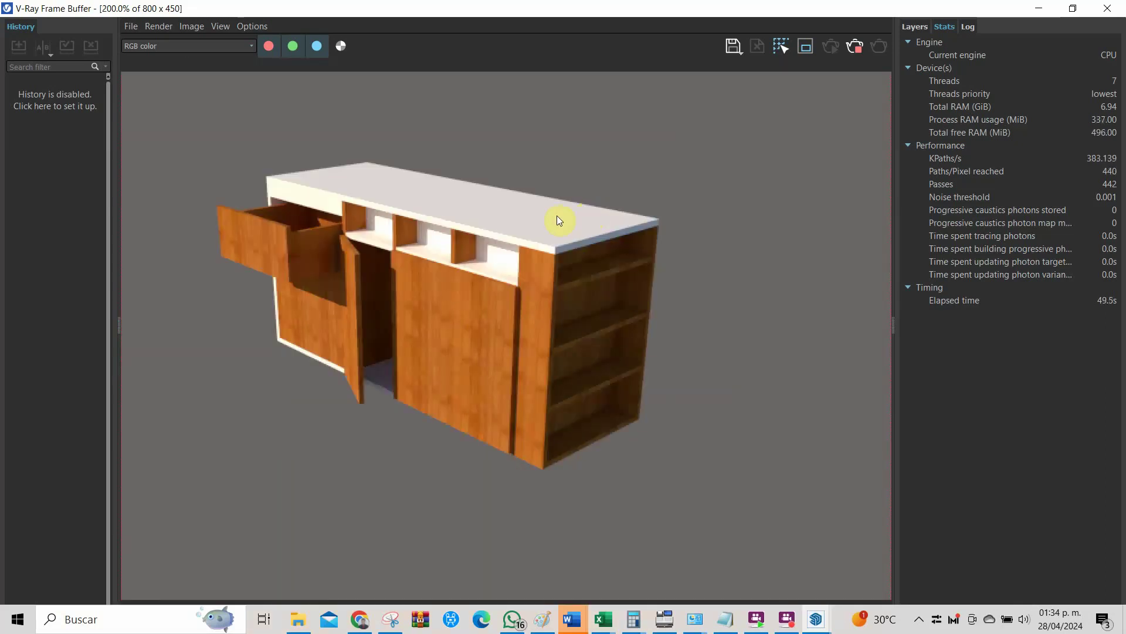
{"action": "scroll", "coordinate": [531, 246], "scroll_direction": "up", "scroll_amount": 1}
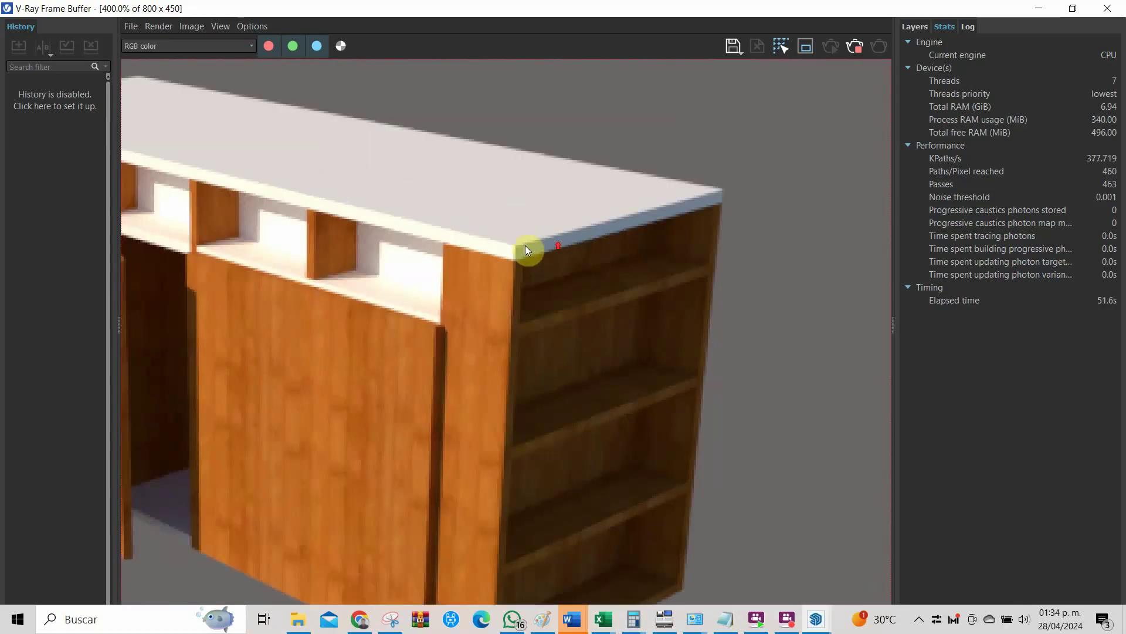
{"action": "scroll", "coordinate": [524, 245], "scroll_direction": "up", "scroll_amount": 1}
{"action": "scroll", "coordinate": [524, 249], "scroll_direction": "down", "scroll_amount": 1}
{"action": "scroll", "coordinate": [523, 250], "scroll_direction": "down", "scroll_amount": 1}
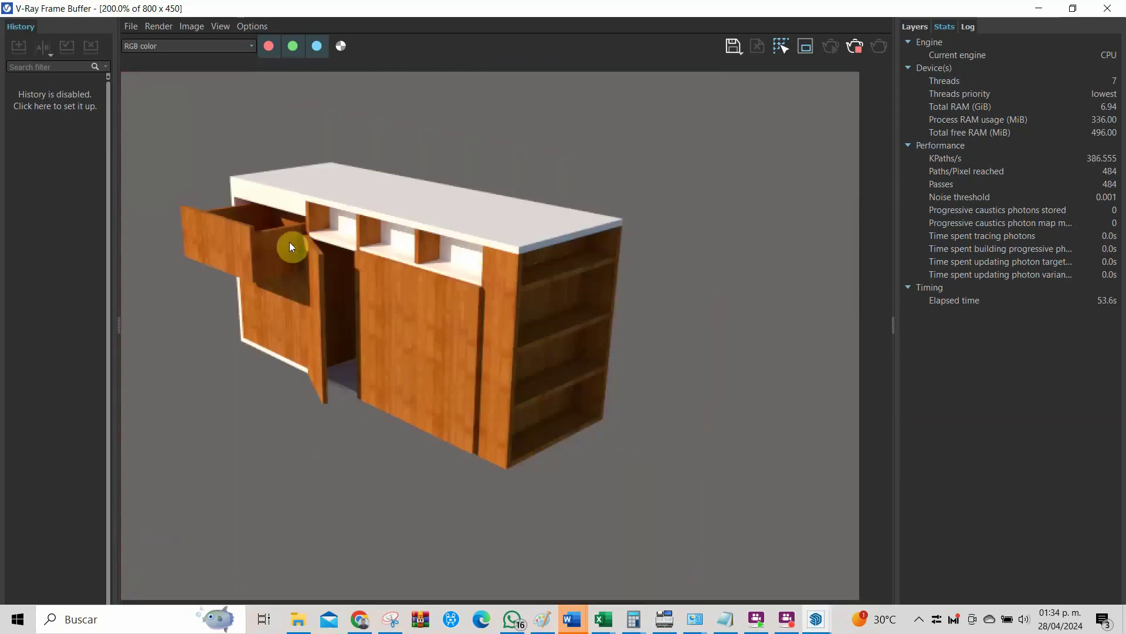
{"action": "scroll", "coordinate": [257, 202], "scroll_direction": "up", "scroll_amount": 1}
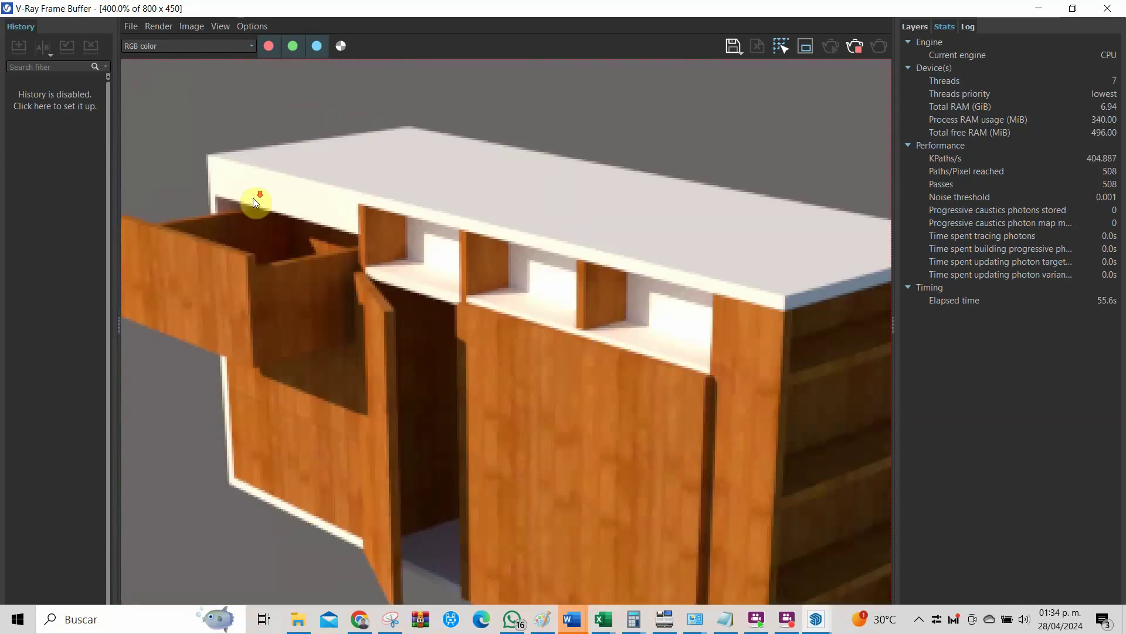
{"action": "scroll", "coordinate": [252, 198], "scroll_direction": "down", "scroll_amount": 1}
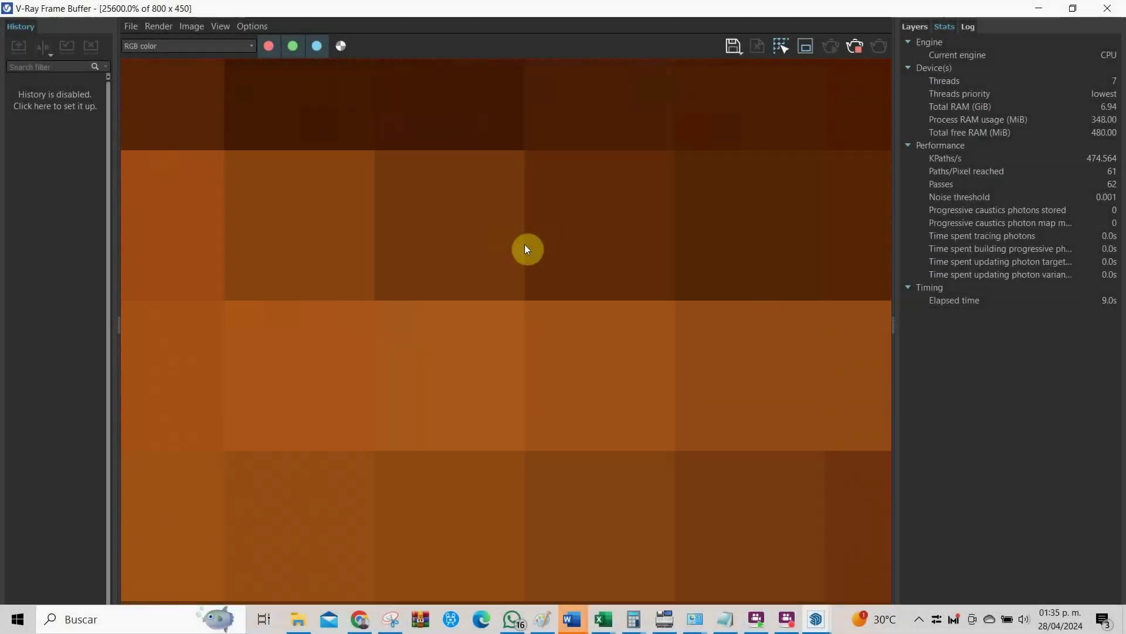
Zoom in and out to check vanity detail while the render reaches 10451 passes
{"action": "scroll", "coordinate": [688, 386], "scroll_direction": "down", "scroll_amount": 1}
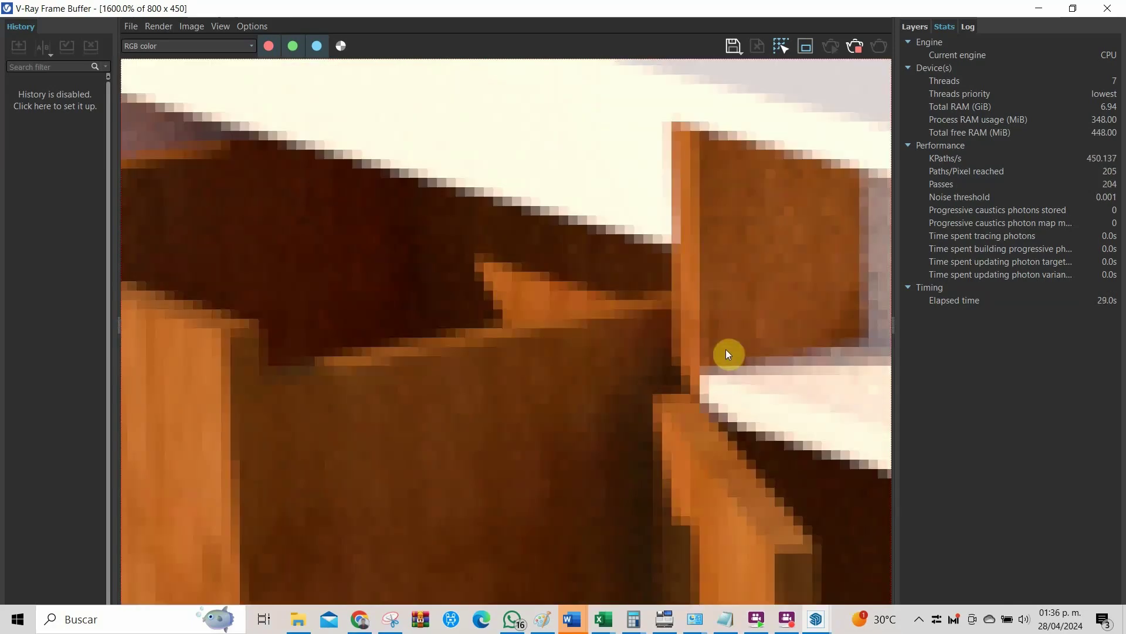
{"action": "scroll", "coordinate": [726, 349], "scroll_direction": "down", "scroll_amount": 1}
{"action": "scroll", "coordinate": [726, 350], "scroll_direction": "down", "scroll_amount": 1}
{"action": "scroll", "coordinate": [620, 322], "scroll_direction": "down", "scroll_amount": 2}
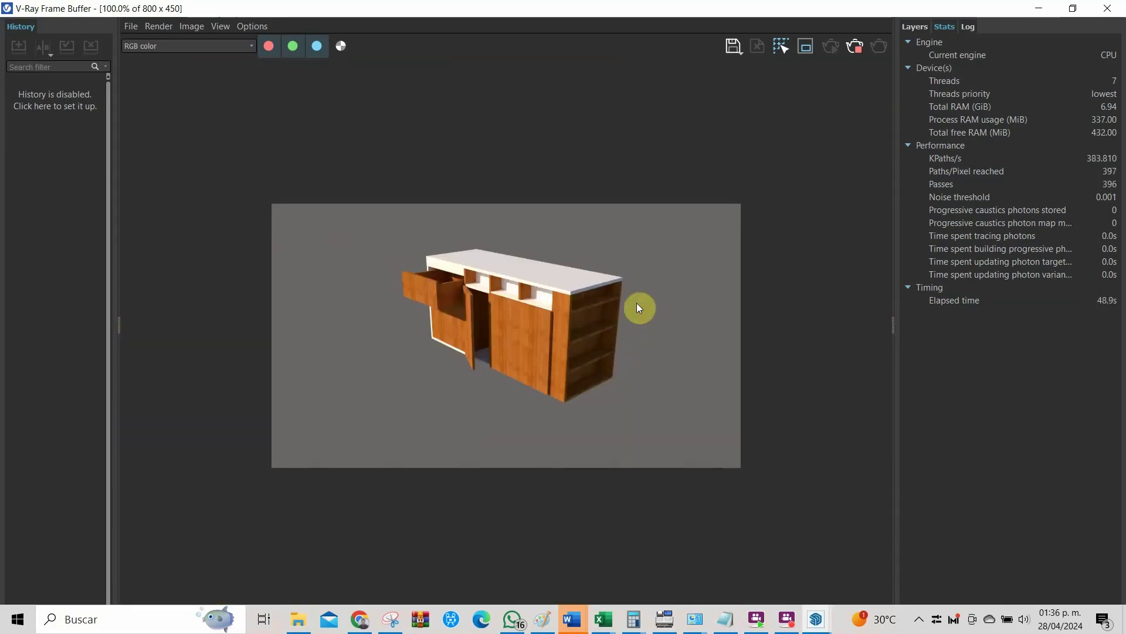
{"action": "scroll", "coordinate": [397, 321], "scroll_direction": "up", "scroll_amount": 1}
{"action": "scroll", "coordinate": [327, 230], "scroll_direction": "up", "scroll_amount": 3}
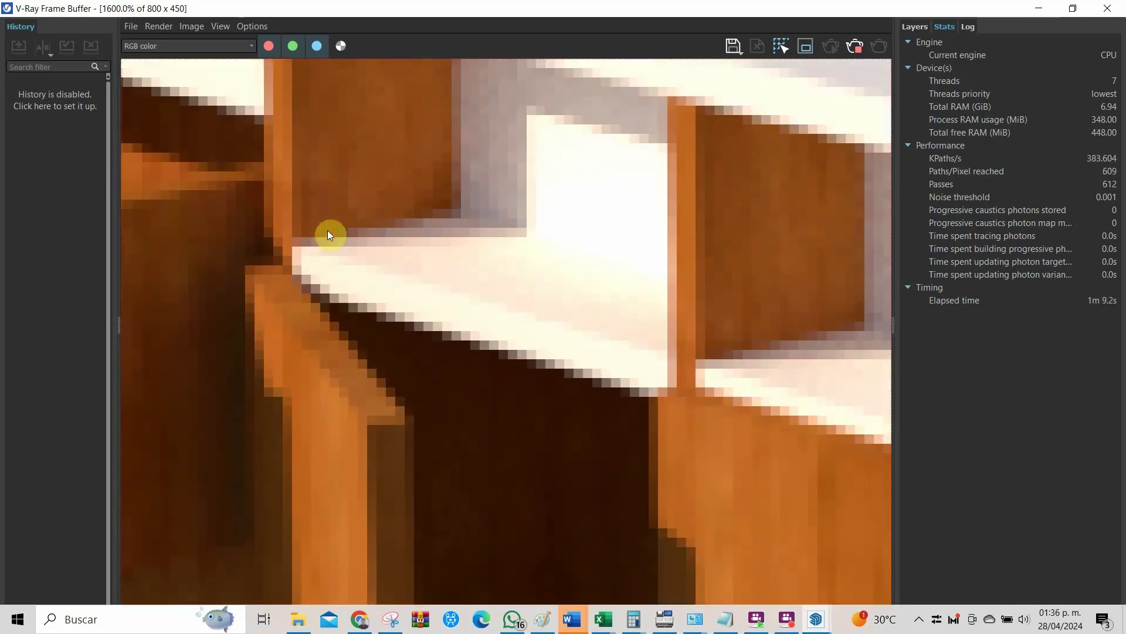
{"action": "scroll", "coordinate": [328, 229], "scroll_direction": "down", "scroll_amount": 3}
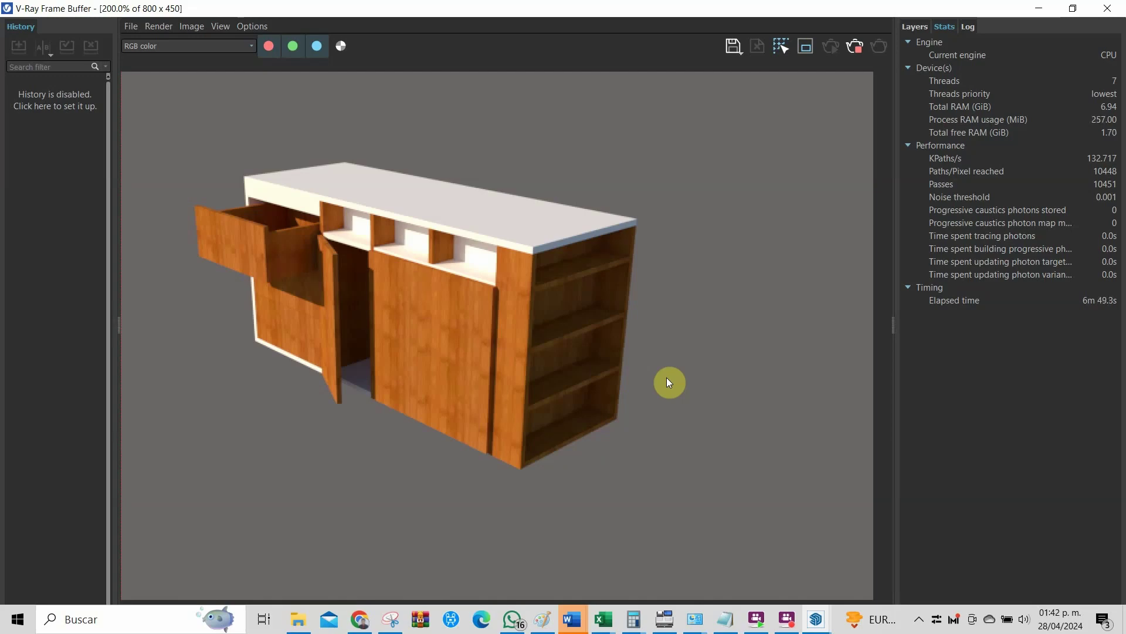
{"action": "scroll", "coordinate": [465, 194], "scroll_direction": "up", "scroll_amount": 5}
{"action": "scroll", "coordinate": [346, 354], "scroll_direction": "up", "scroll_amount": 1}
{"action": "scroll", "coordinate": [343, 350], "scroll_direction": "down", "scroll_amount": 3}
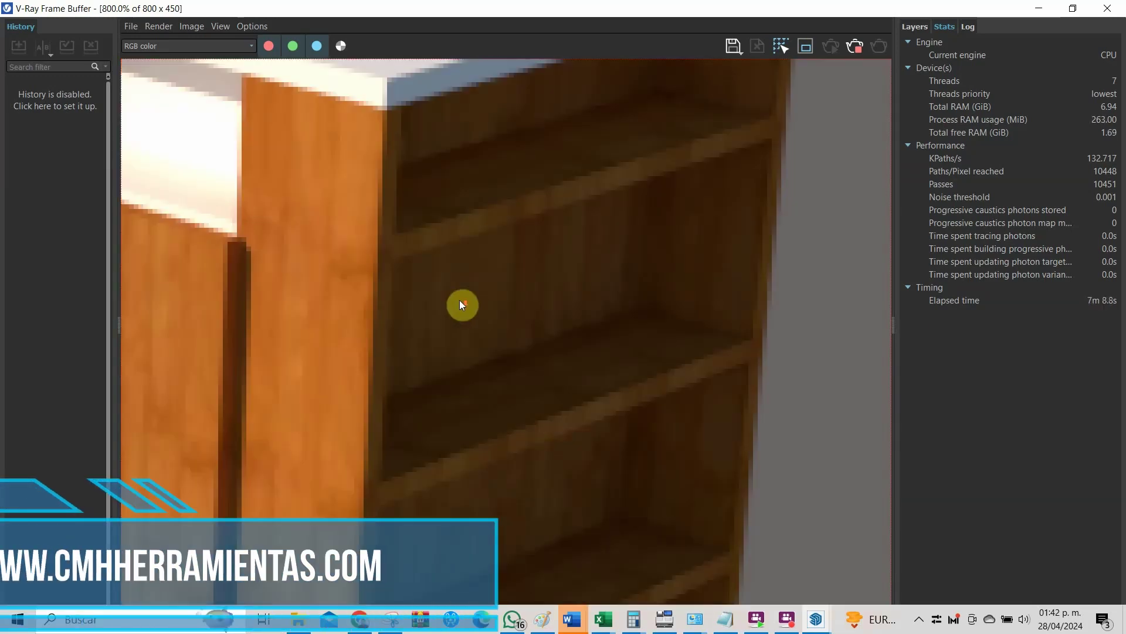
{"action": "scroll", "coordinate": [460, 301], "scroll_direction": "down", "scroll_amount": 1}
{"action": "scroll", "coordinate": [180, 196], "scroll_direction": "down", "scroll_amount": 1}
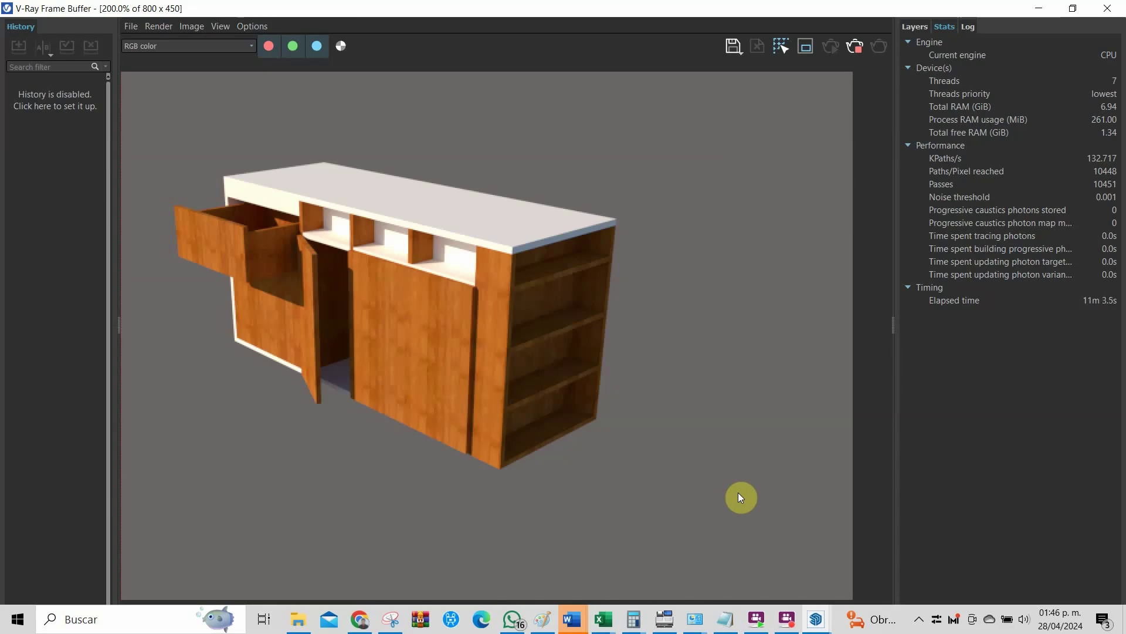
{"action": "scroll", "coordinate": [492, 284], "scroll_direction": "up", "scroll_amount": 4}
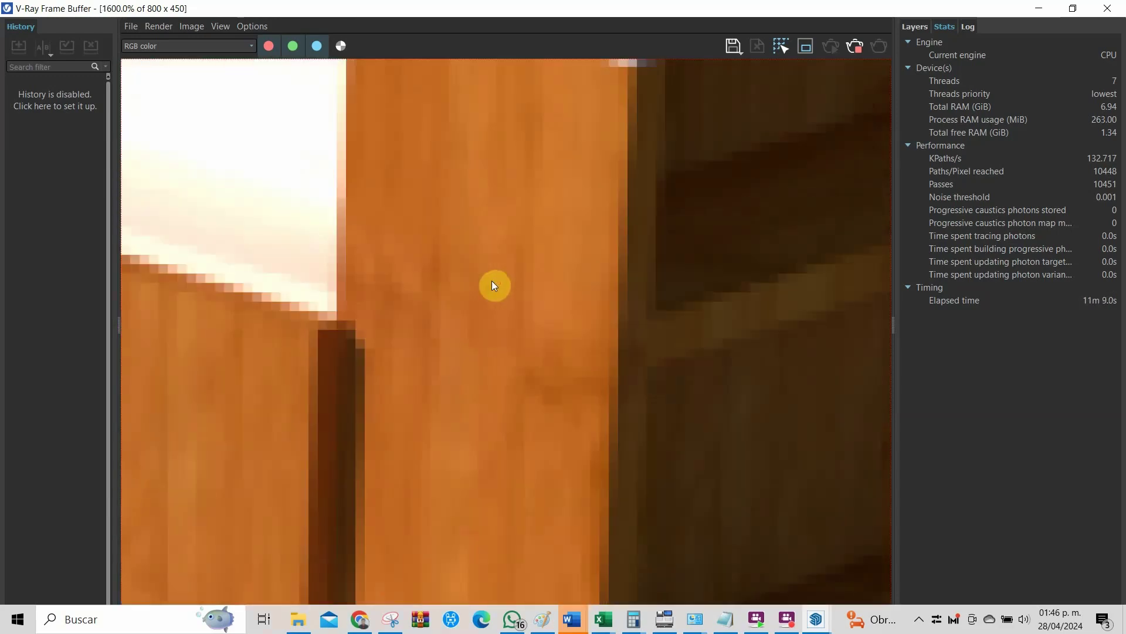
{"action": "scroll", "coordinate": [307, 350], "scroll_direction": "down", "scroll_amount": 2}
{"action": "scroll", "coordinate": [554, 252], "scroll_direction": "down", "scroll_amount": 2}
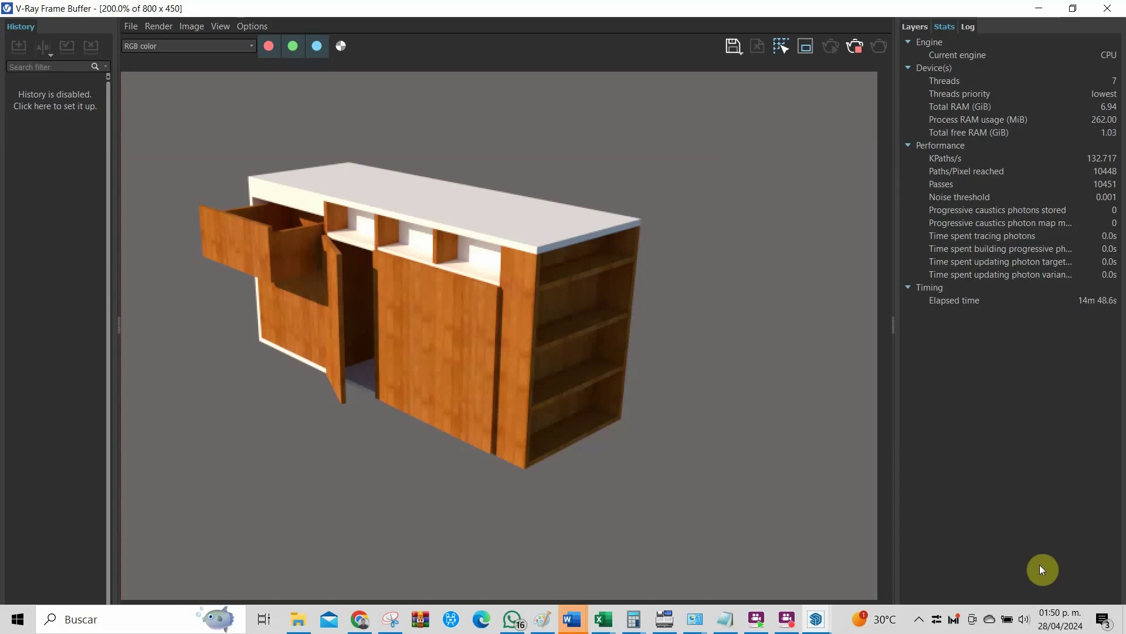
{"action": "scroll", "coordinate": [561, 210], "scroll_direction": "up", "scroll_amount": 2}
{"action": "scroll", "coordinate": [419, 405], "scroll_direction": "down", "scroll_amount": 3}
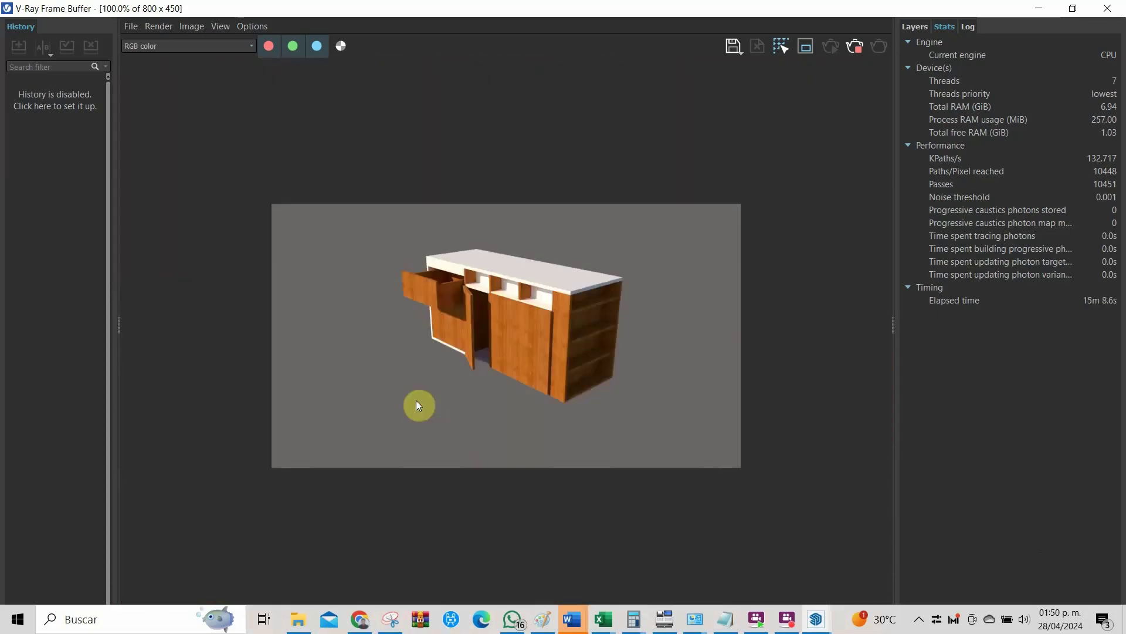
{"action": "scroll", "coordinate": [419, 405], "scroll_direction": "up", "scroll_amount": 1}
{"action": "left_click", "coordinate": [968, 26]}
{"action": "left_click", "coordinate": [914, 26]}
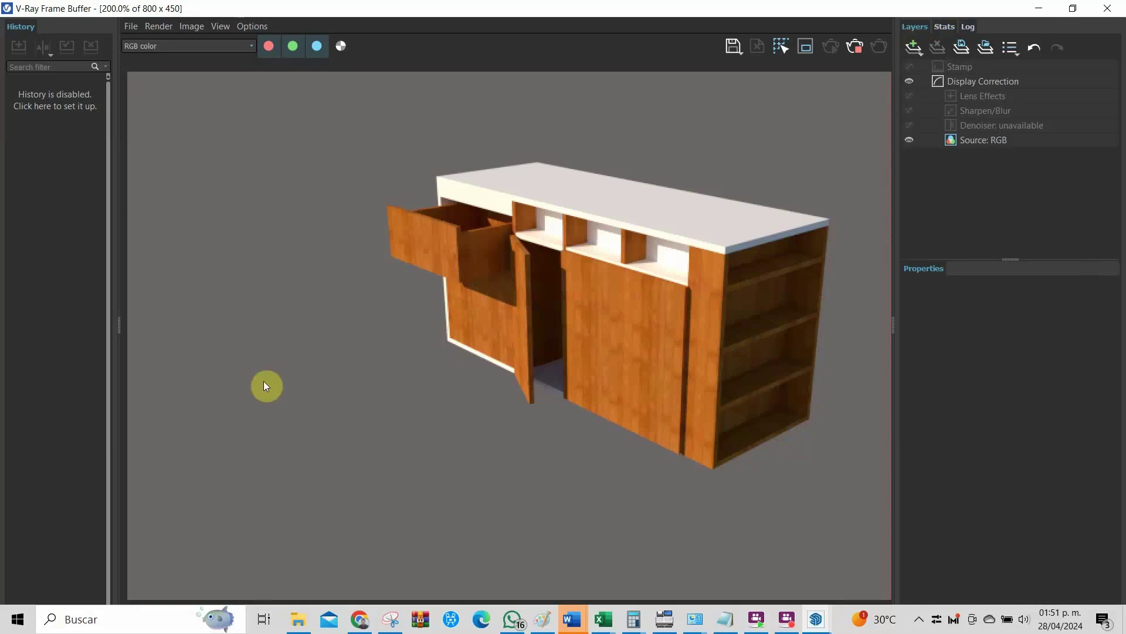
{"action": "scroll", "coordinate": [636, 317], "scroll_direction": "down", "scroll_amount": 1}
{"action": "scroll", "coordinate": [634, 312], "scroll_direction": "up", "scroll_amount": 1}
{"action": "scroll", "coordinate": [635, 312], "scroll_direction": "down", "scroll_amount": 1}
{"action": "left_click", "coordinate": [944, 26]}
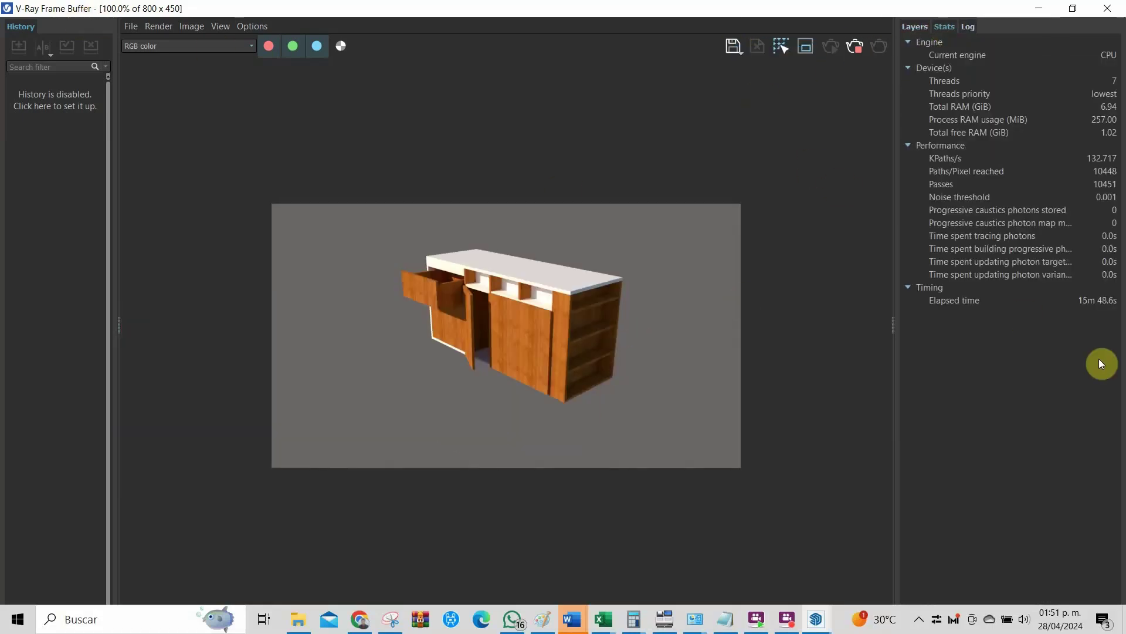
{"action": "scroll", "coordinate": [496, 233], "scroll_direction": "up", "scroll_amount": 1}
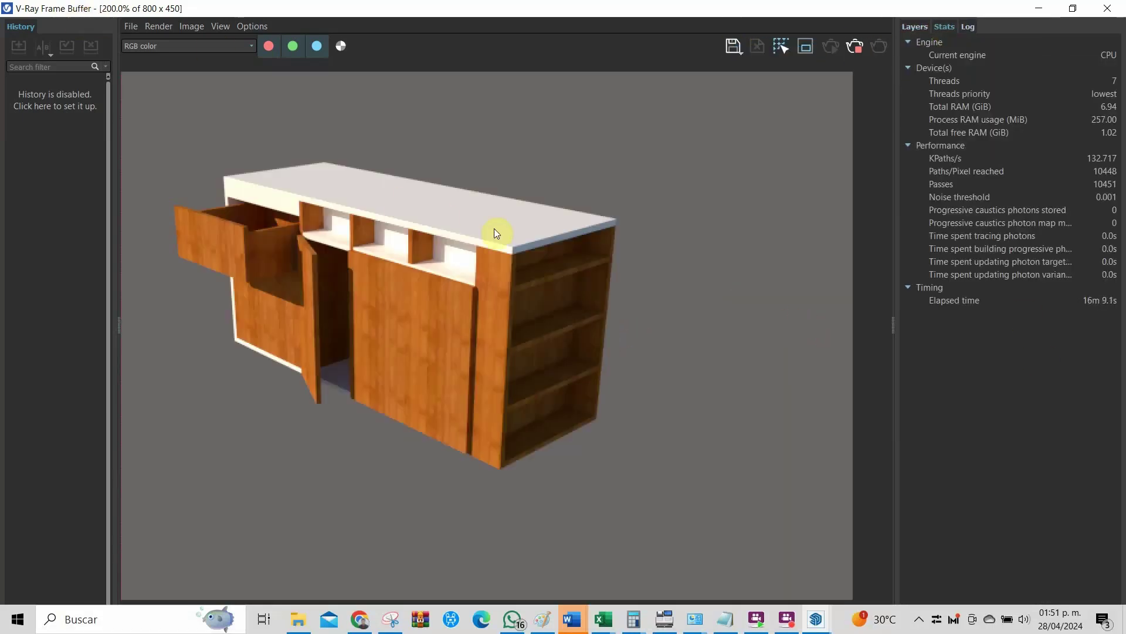